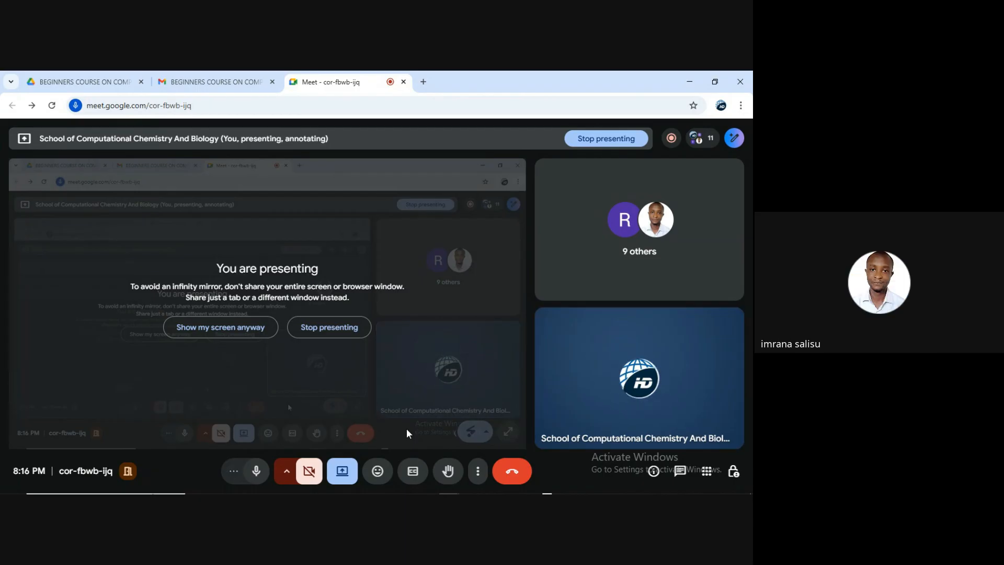
- Stop presenting the screen in the Google Meet call
click(343, 473)
click(367, 433)
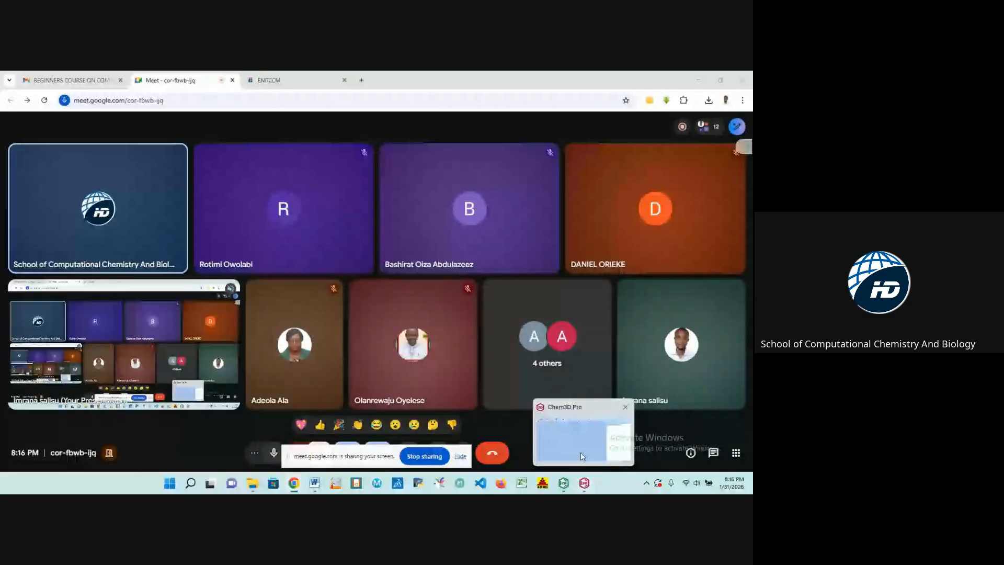
- Switch to Chem3D Pro and set its OpenGL setup to disable hardware acceleration by default, without showing the notice again
click(581, 453)
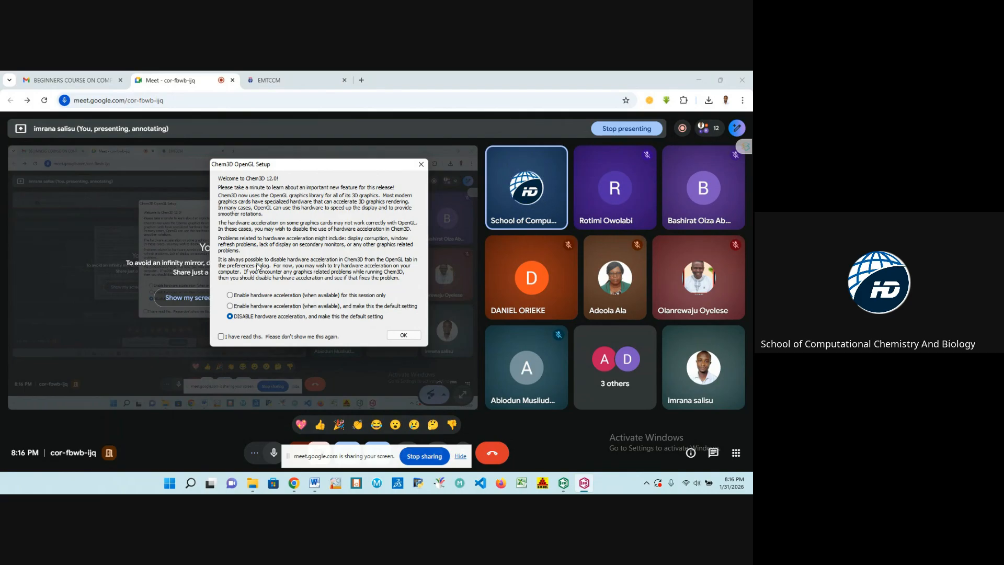
click(231, 296)
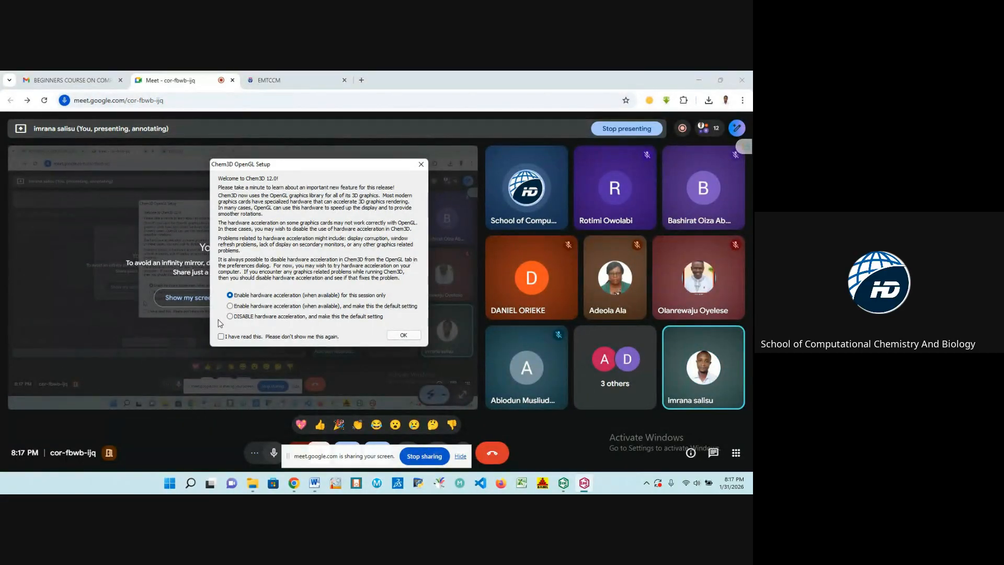
click(229, 316)
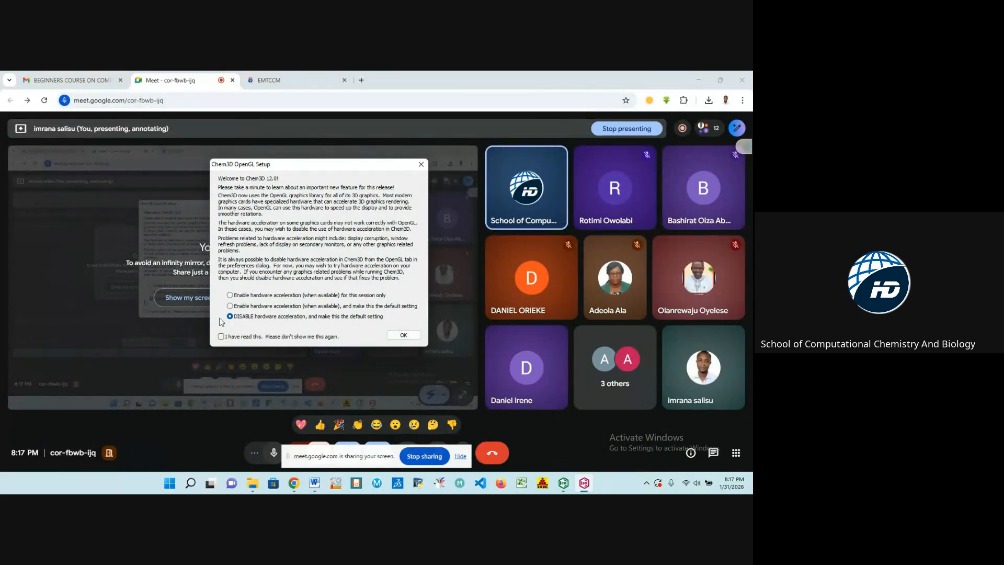
click(221, 337)
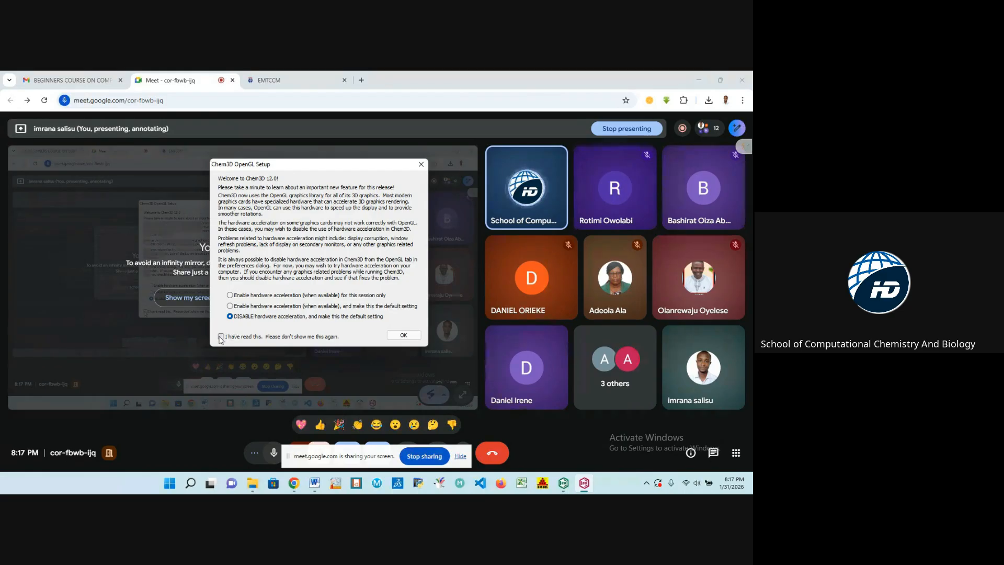
click(397, 334)
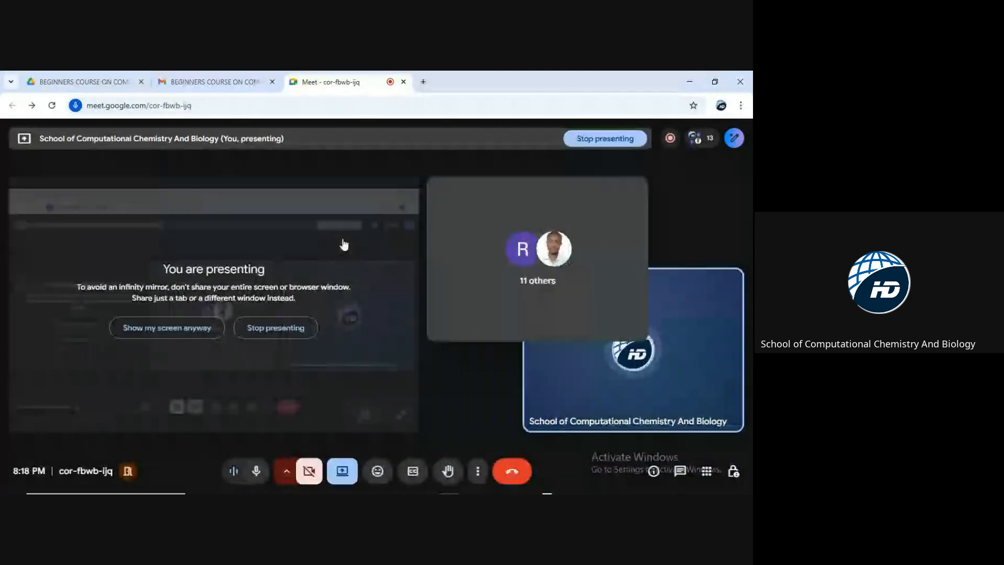
- Switch to ChemDraw Ultra and resize its window to cover about the left half of the screen
mouse_move(531, 492)
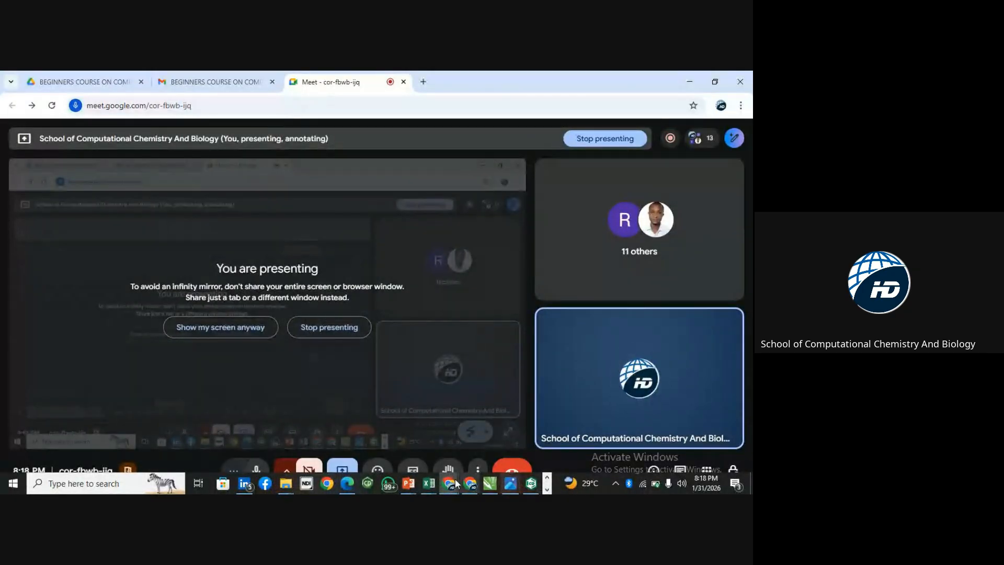
mouse_move(455, 487)
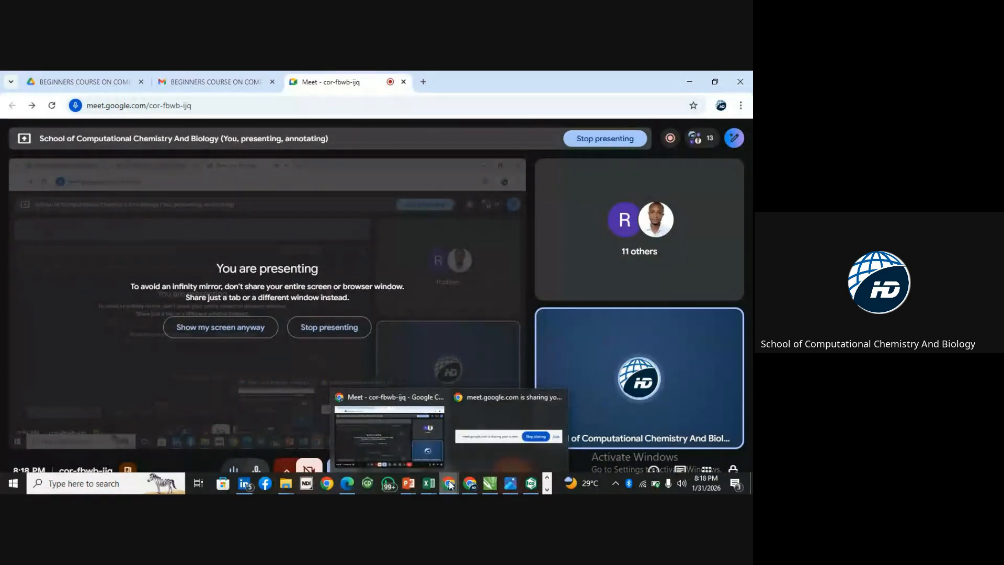
click(532, 484)
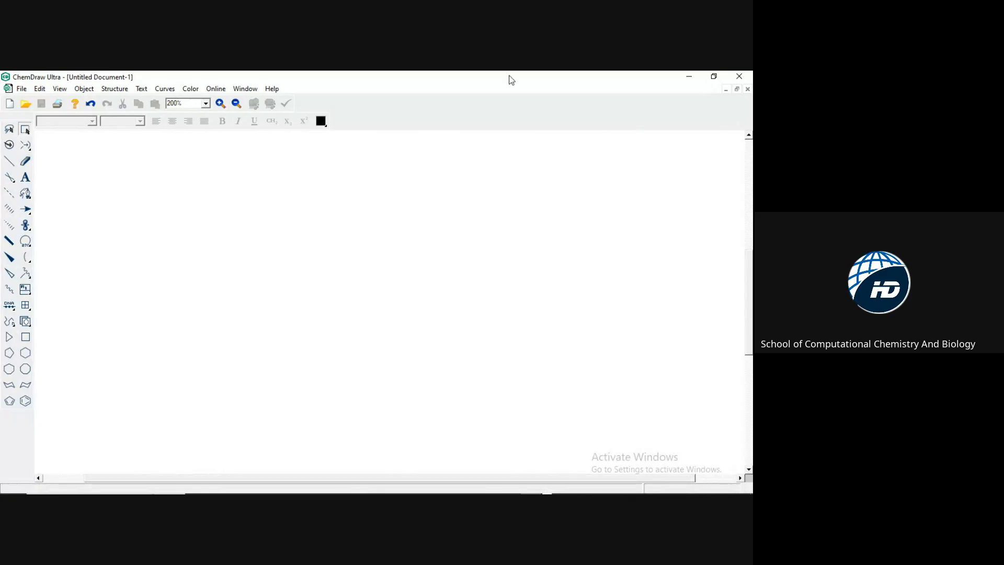
click(715, 79)
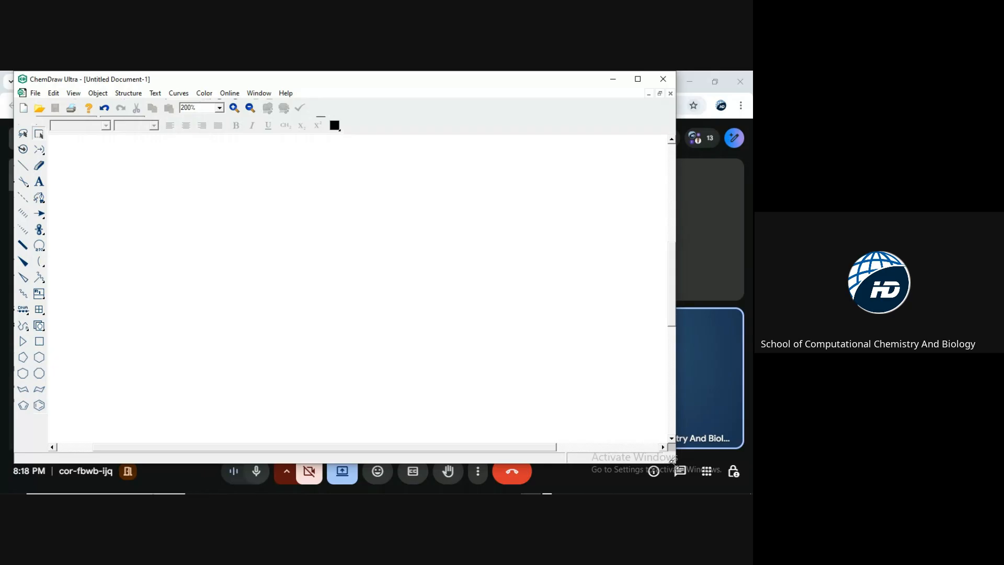
drag(674, 462, 408, 492)
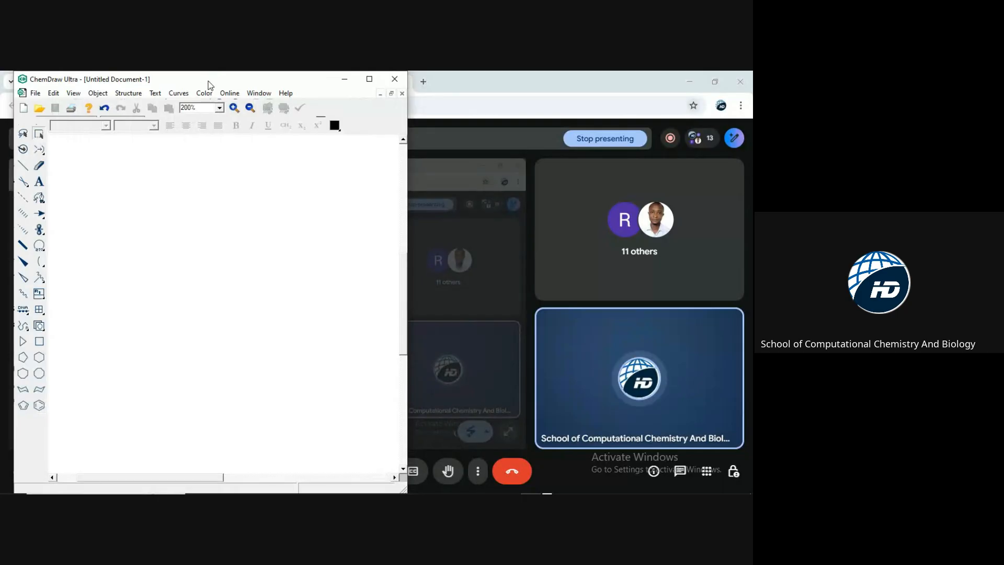
drag(208, 81, 194, 81)
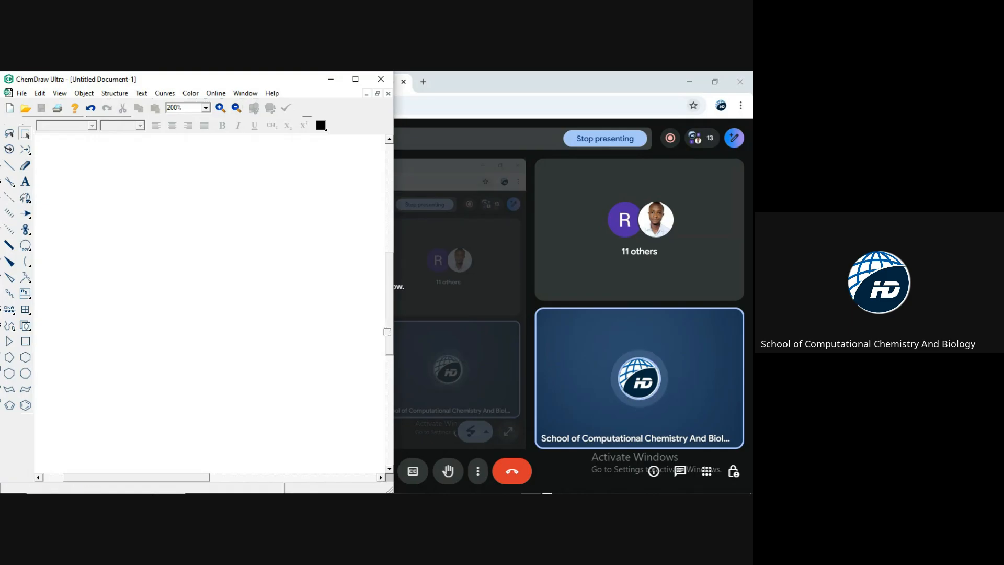
- Switch to the browser showing IDARA PROJECT 1.pdf and restore its window so it sits beside ChemDraw
mouse_move(361, 487)
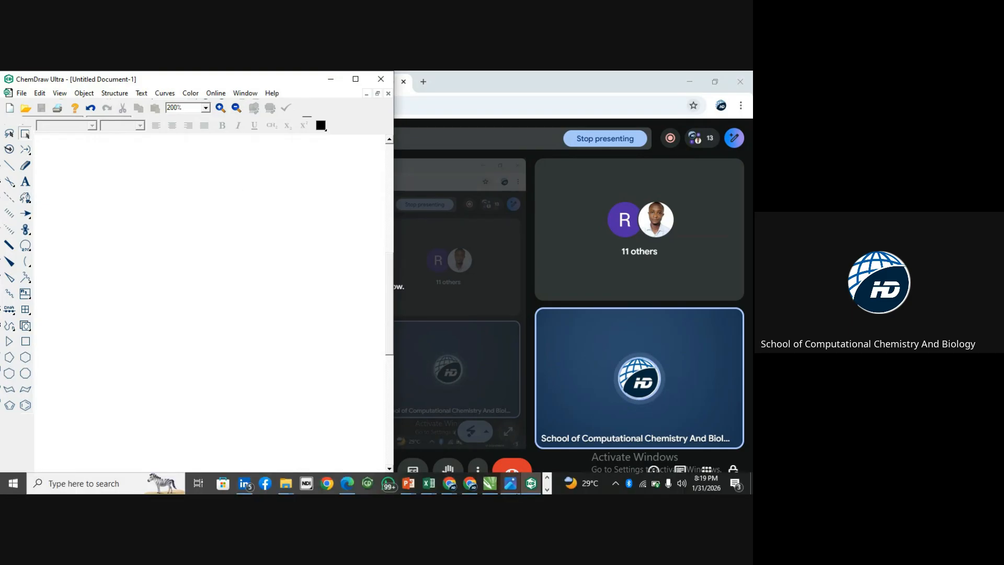
click(349, 483)
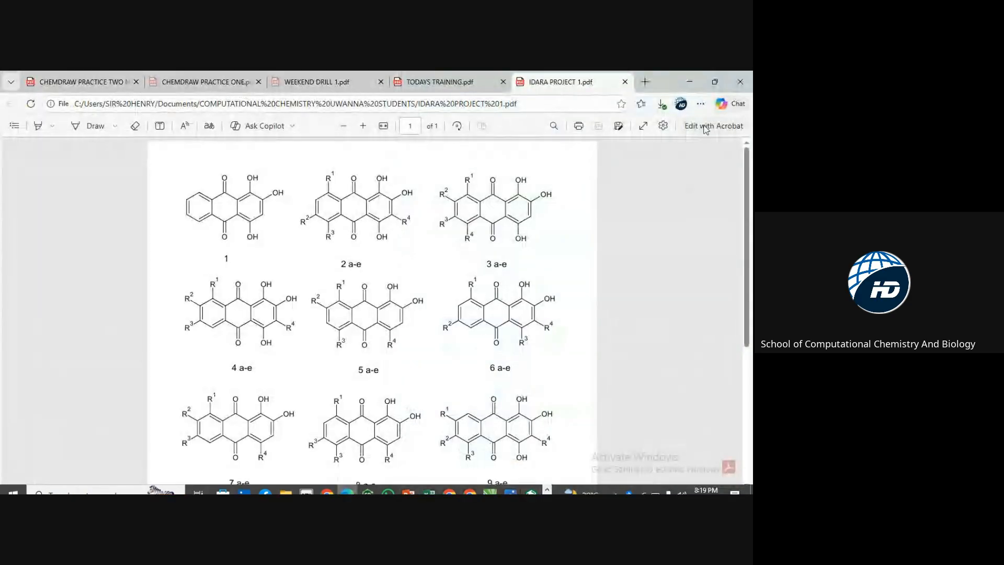
click(717, 87)
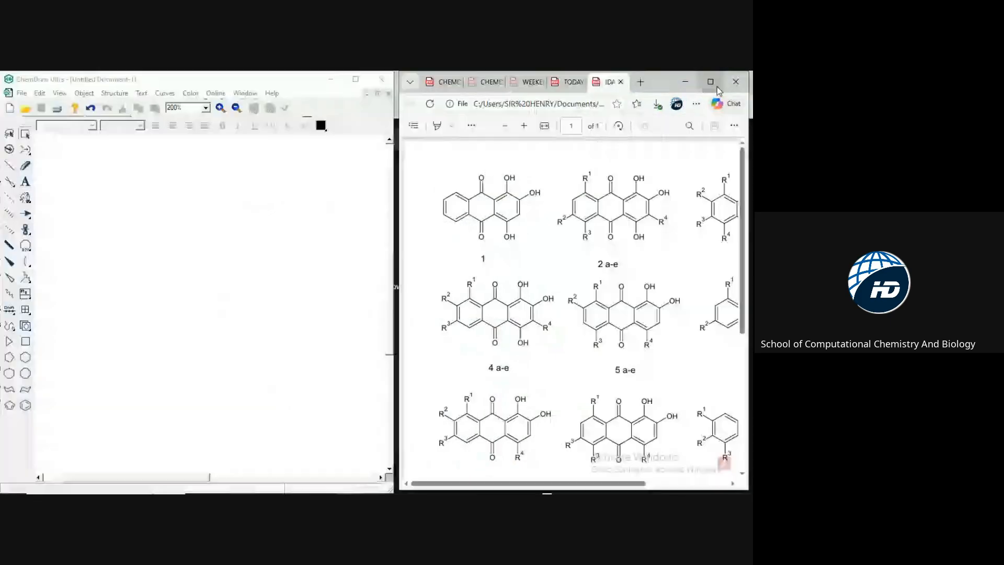
- Adjust the facing edges of the ChemDraw and PDF windows so they sit side by side without a gap
click(389, 381)
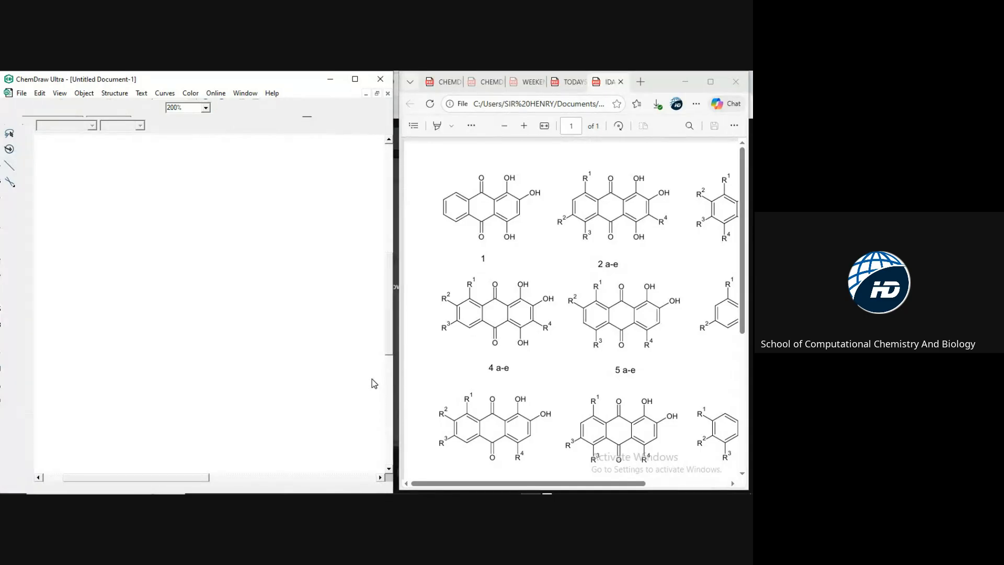
drag(372, 379, 369, 382)
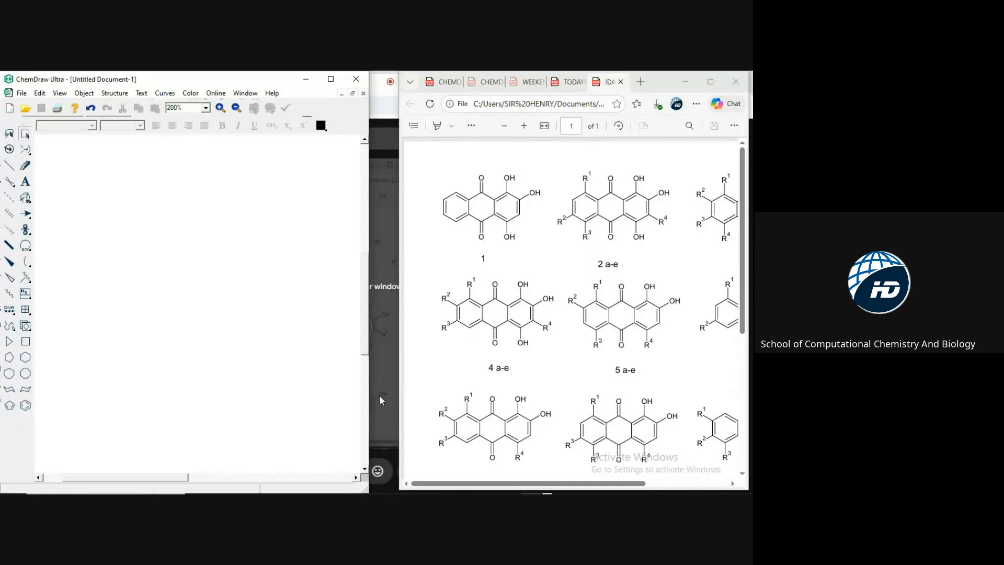
drag(369, 397, 395, 400)
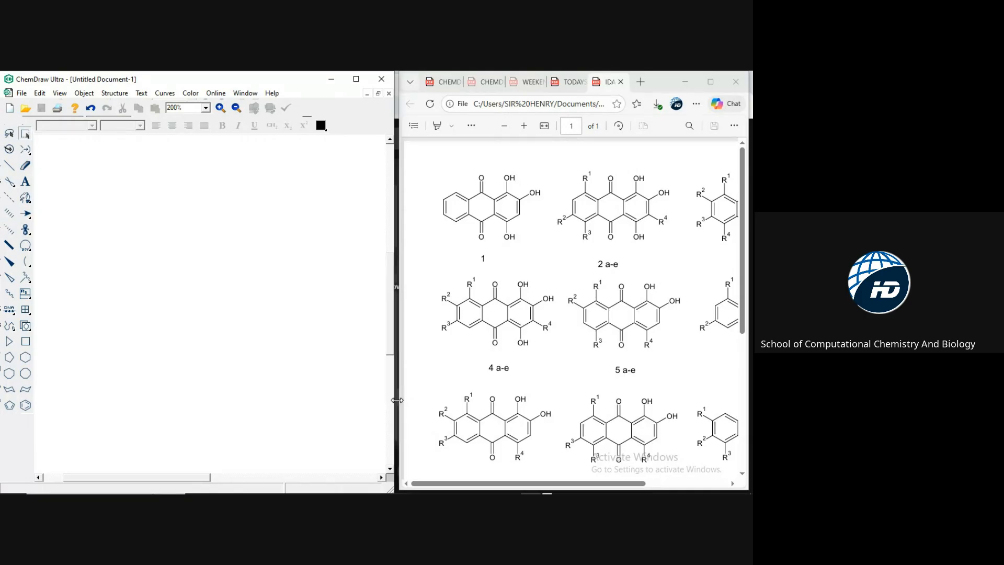
drag(397, 400, 399, 403)
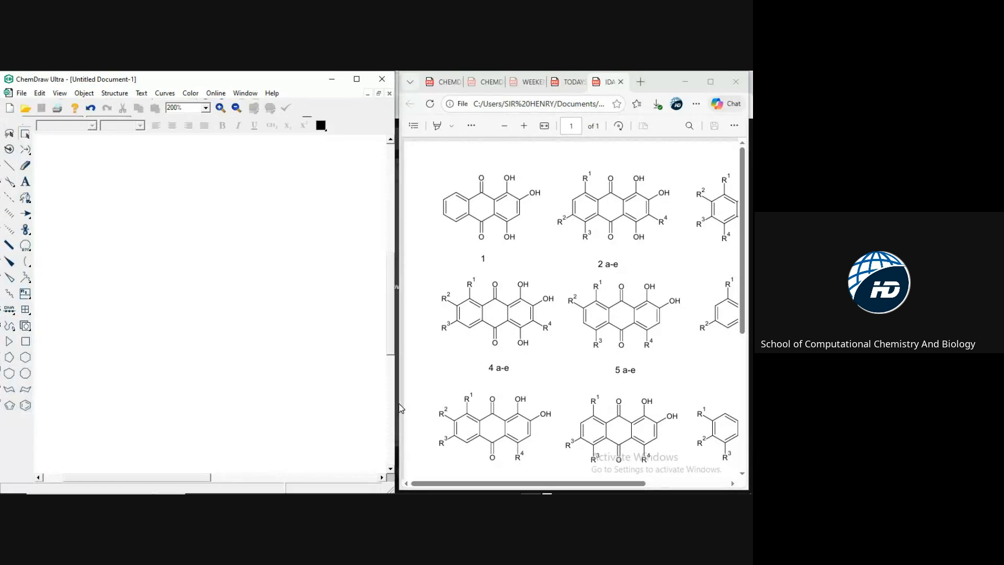
click(434, 387)
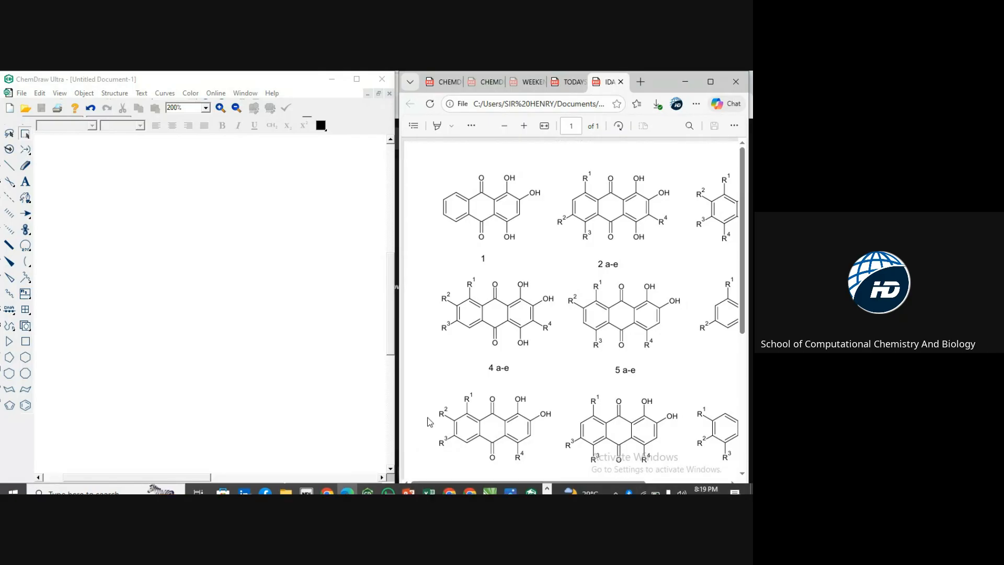
drag(399, 490, 394, 489)
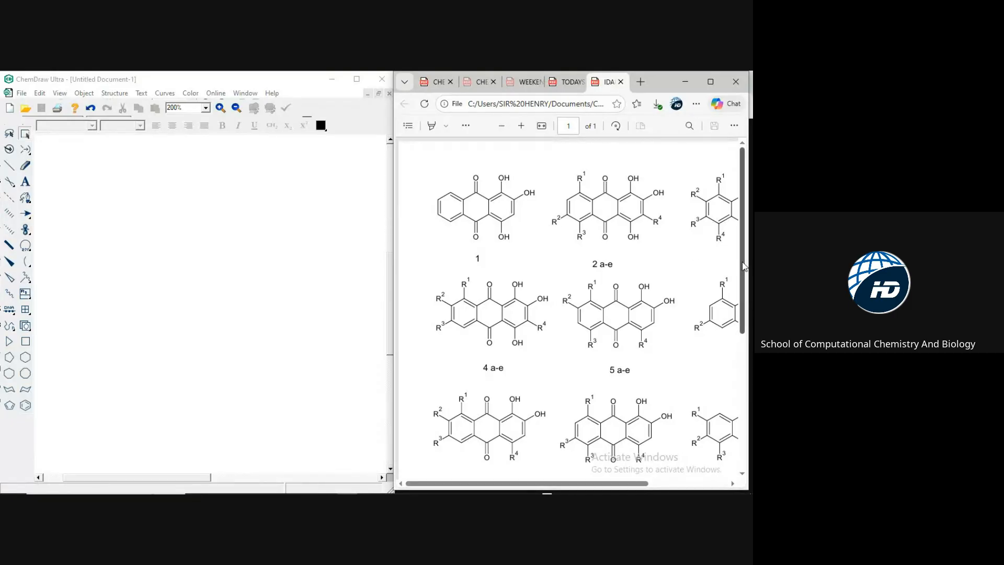
- Examine the numbered structures and the R-group list in IDARA PROJECT 1.pdf, enlarging the first row of structures in a maximized window
drag(745, 268, 737, 429)
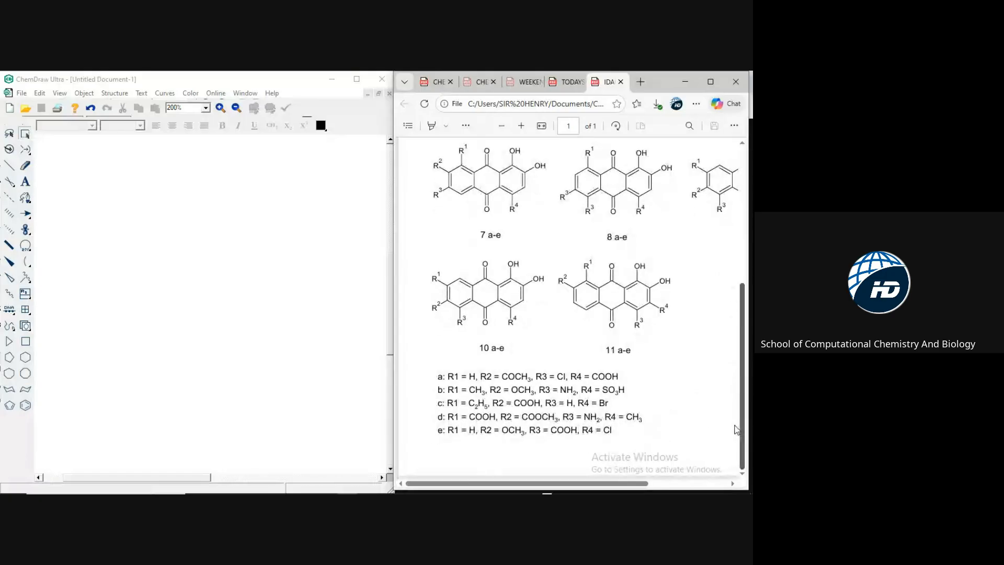
drag(732, 396, 717, 243)
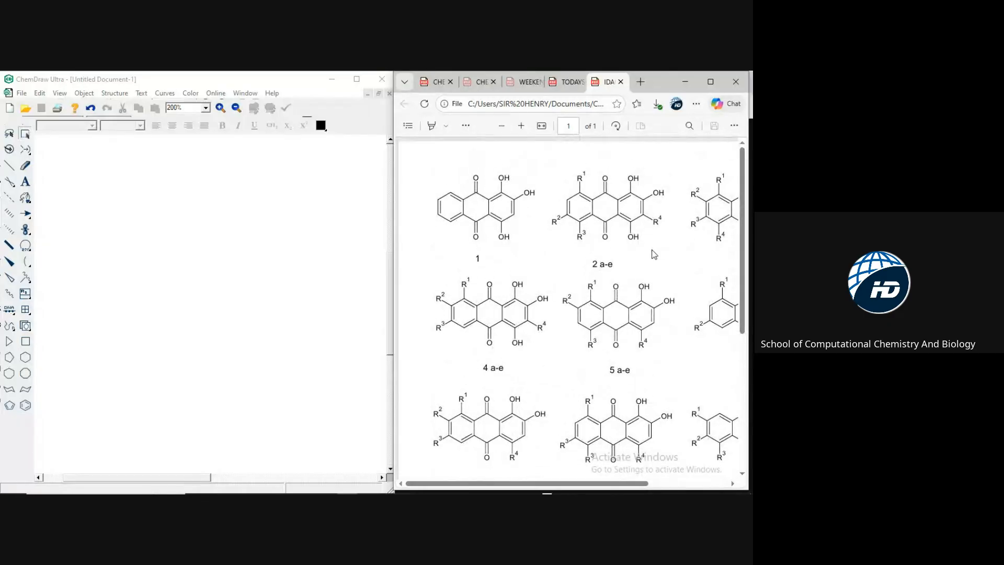
click(713, 83)
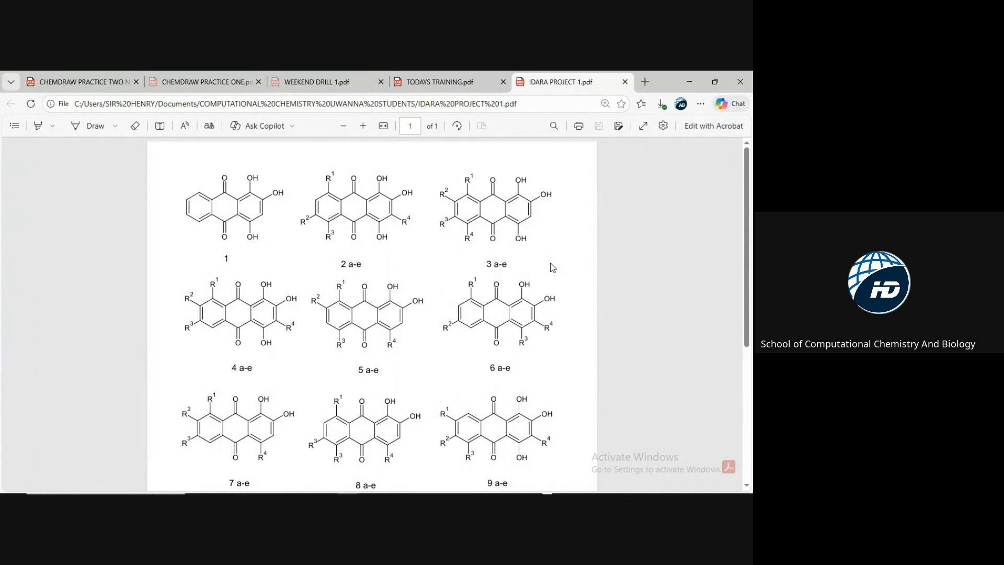
scroll(552, 268, up, 3)
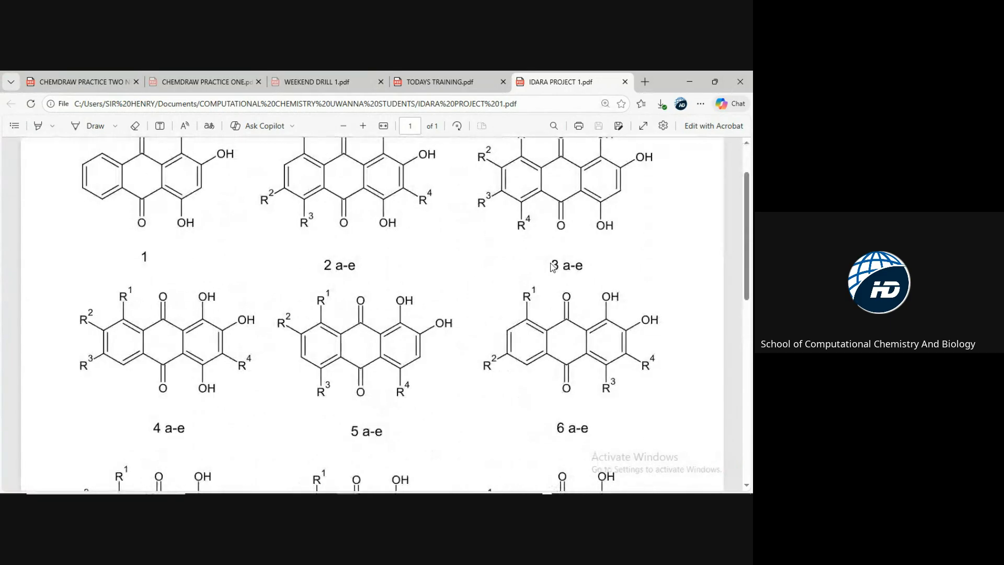
drag(749, 272, 749, 224)
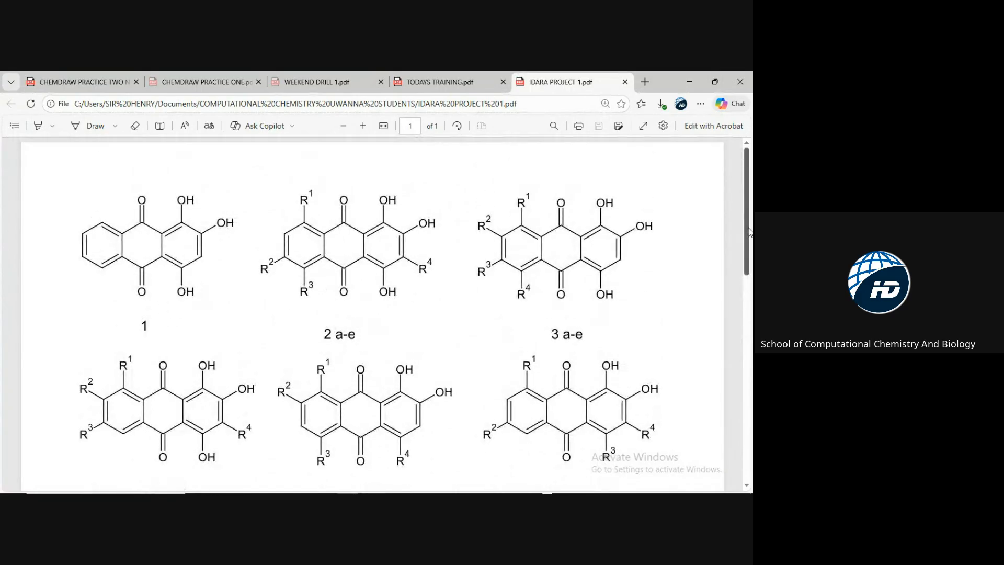
drag(746, 244, 746, 245)
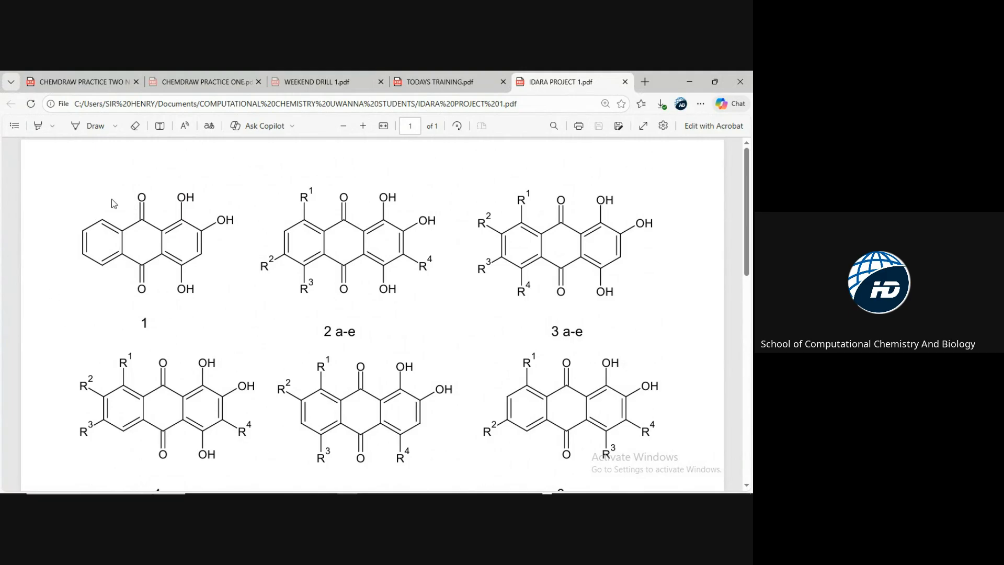
scroll(98, 193, up, 1)
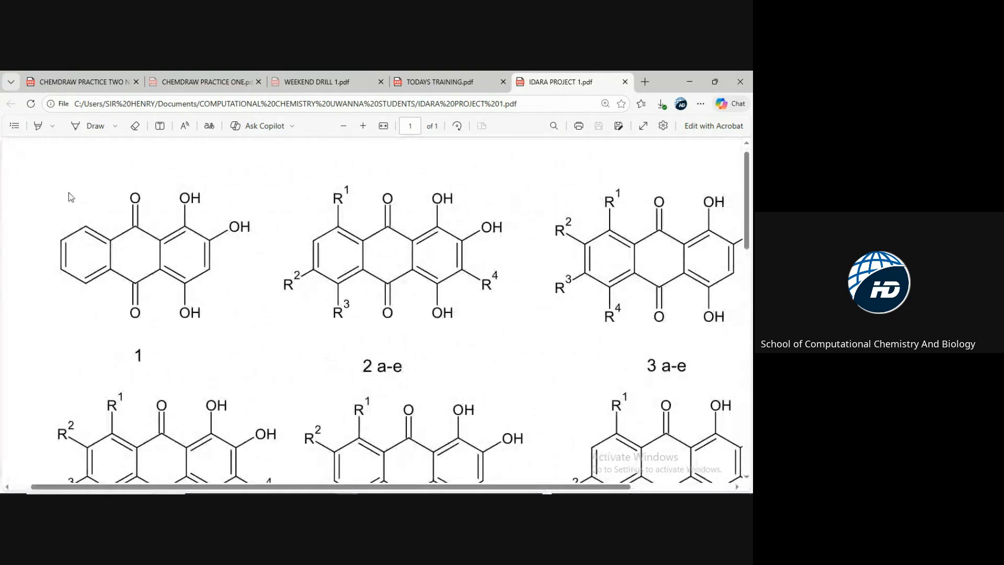
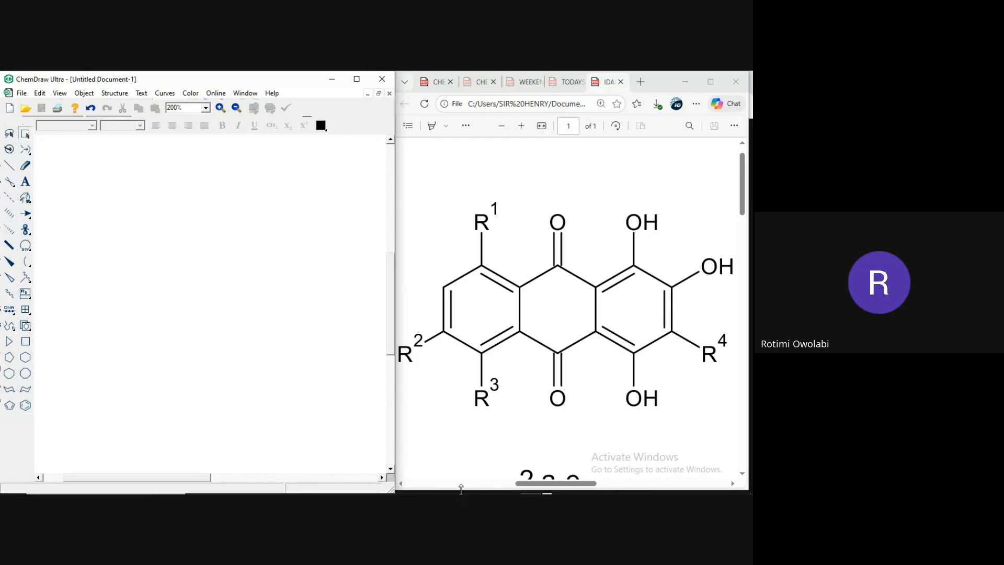
- Extend the lower edge of the PDF window to line up with the ChemDraw window
drag(462, 490, 462, 494)
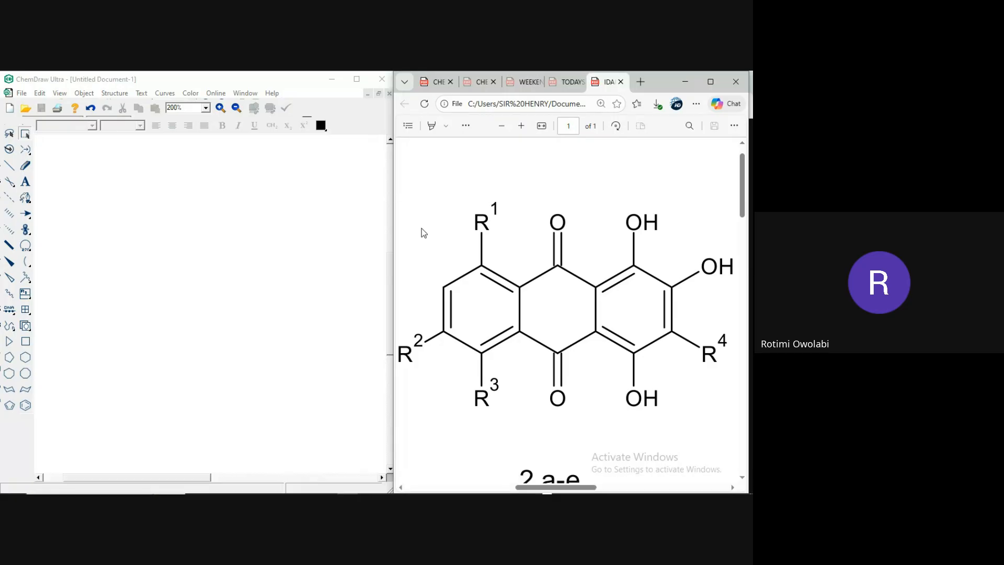
click(332, 237)
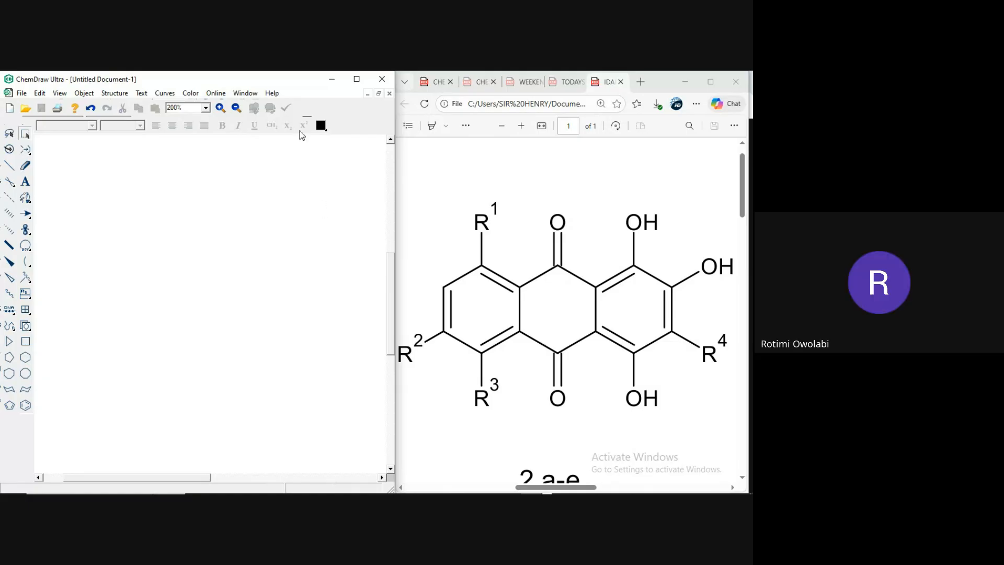
click(438, 192)
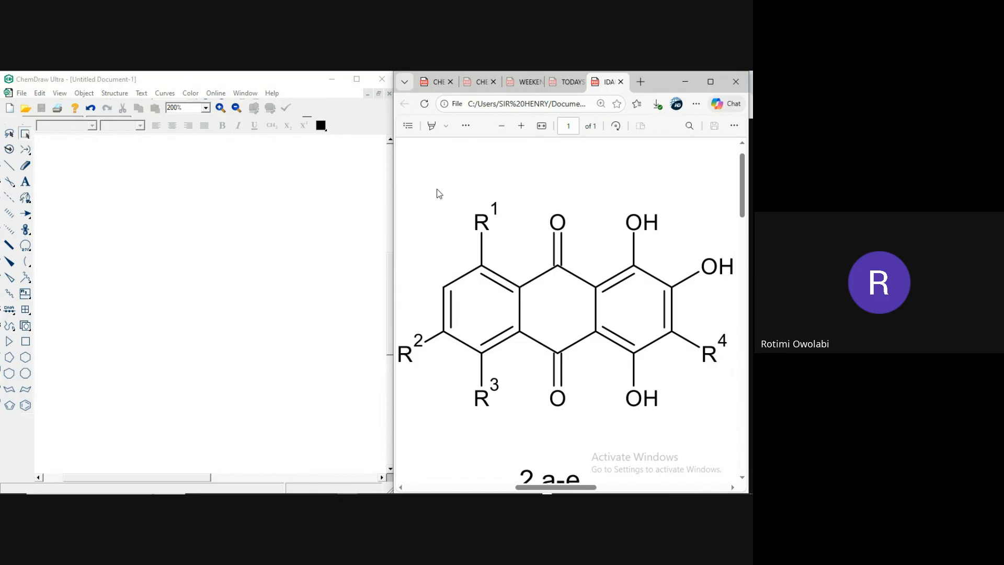
- View the list of R1 to R4 substituents for variants a to e at the end of the PDF
mouse_move(626, 489)
mouse_move(559, 488)
mouse_down()
mouse_move(473, 487)
mouse_move(558, 490)
mouse_up()
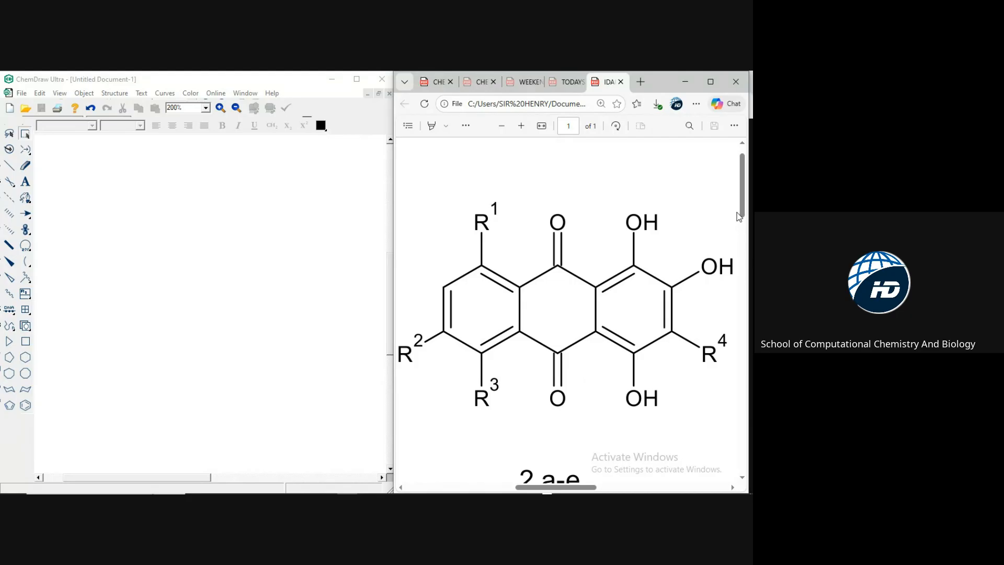
drag(743, 202, 729, 468)
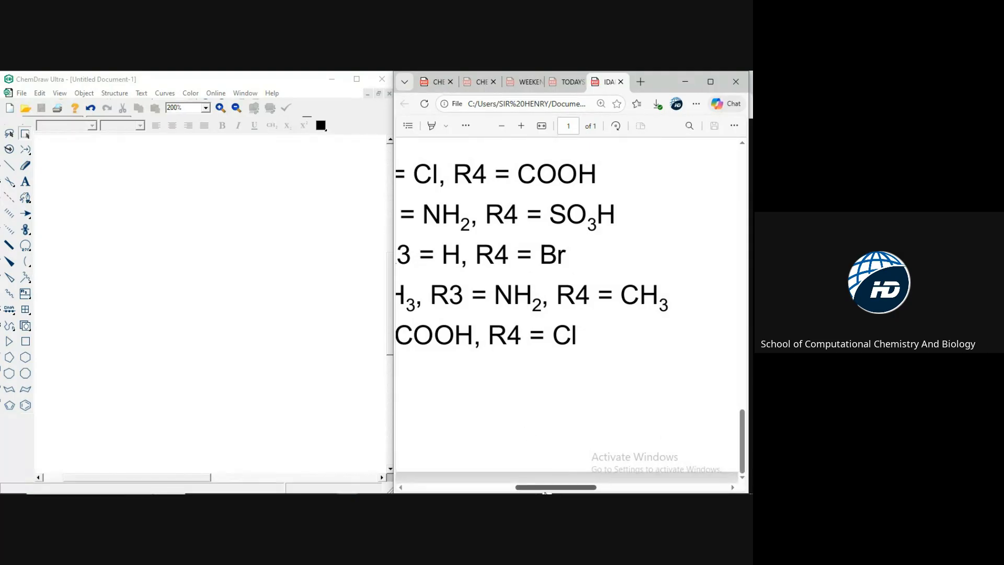
drag(541, 488, 498, 478)
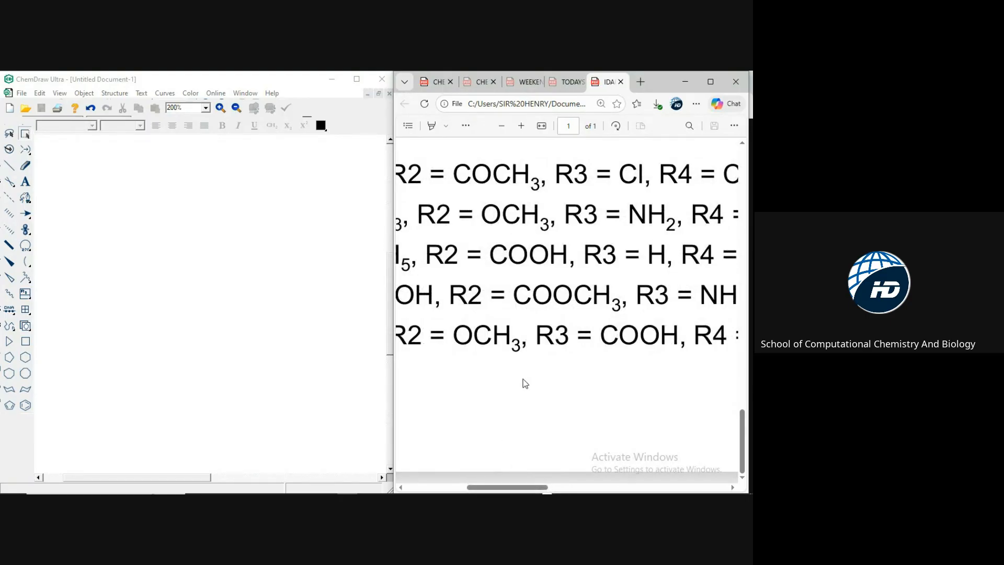
- Copy the variant a substituents from the R-group list: R1 = H, R2 = COCH3, R3 = Cl, R4 = COOH
scroll(526, 383, down, 4)
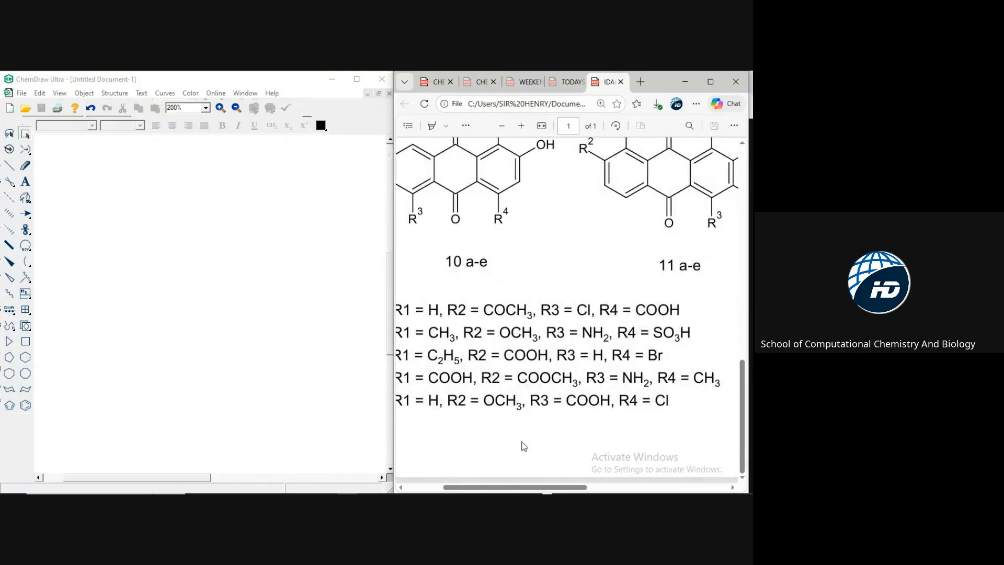
drag(514, 488, 493, 489)
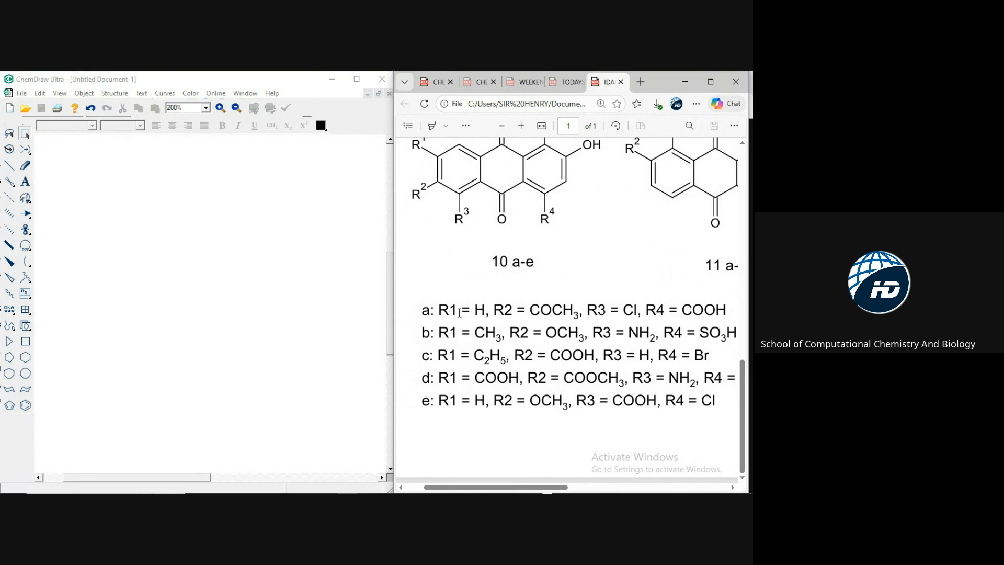
drag(450, 308, 673, 312)
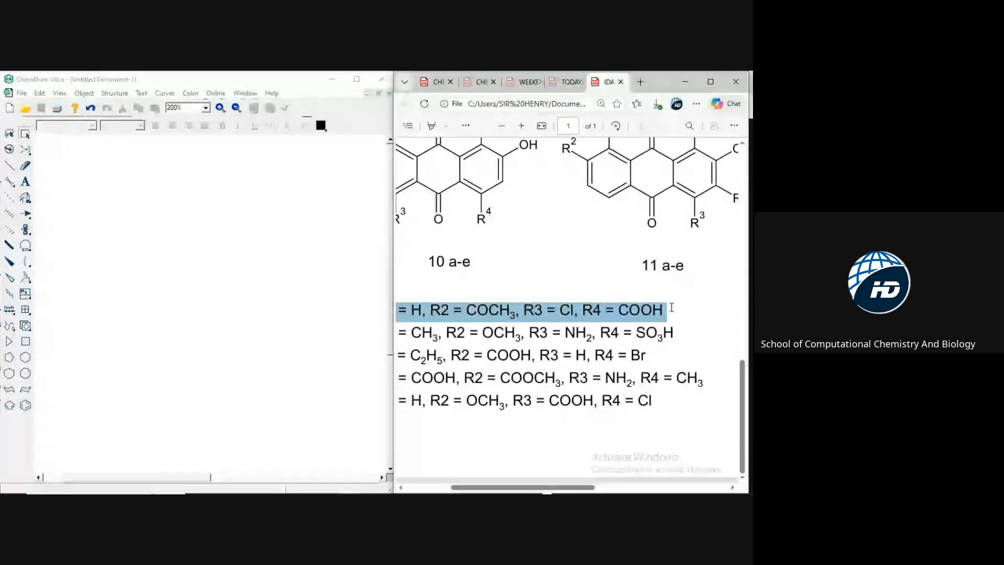
mouse_move(528, 487)
mouse_down()
mouse_move(497, 489)
mouse_move(517, 488)
mouse_up()
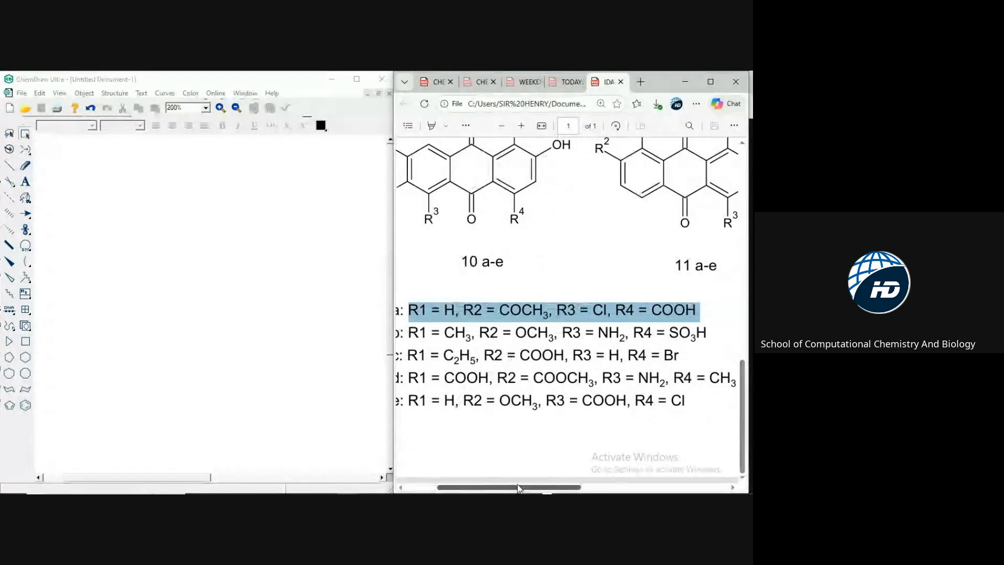
- Open the ChatGPT site in a new browser tab
click(641, 82)
text(chaat)
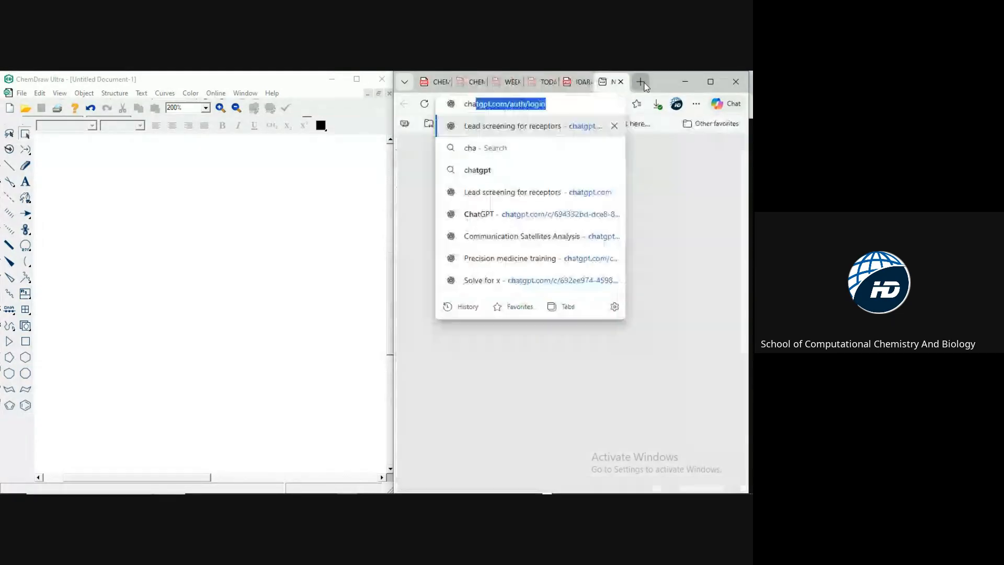
key(BackSpace)
key(BackSpace)
text(t)
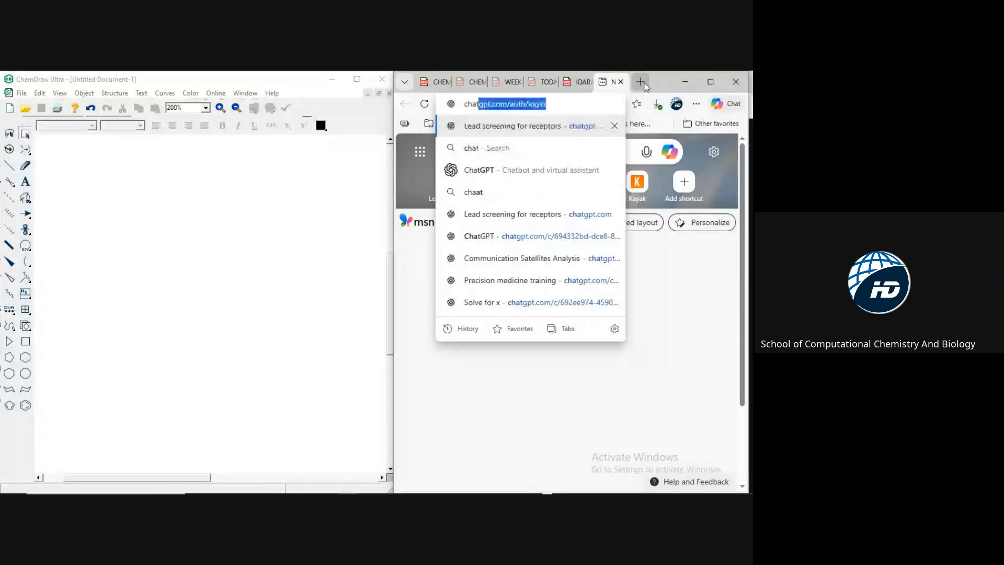
key(Return)
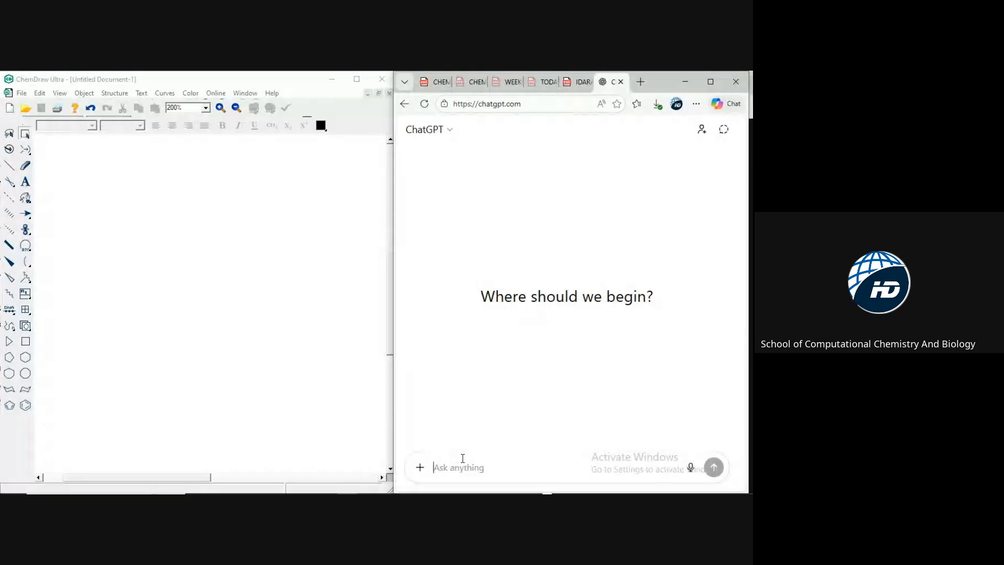
text(P)
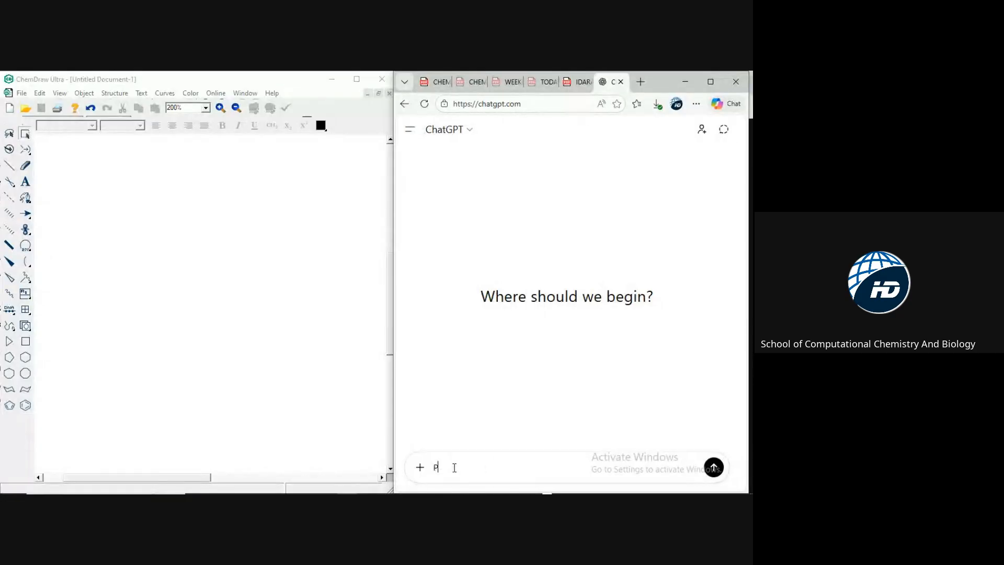
text(rovide the puProvide th)
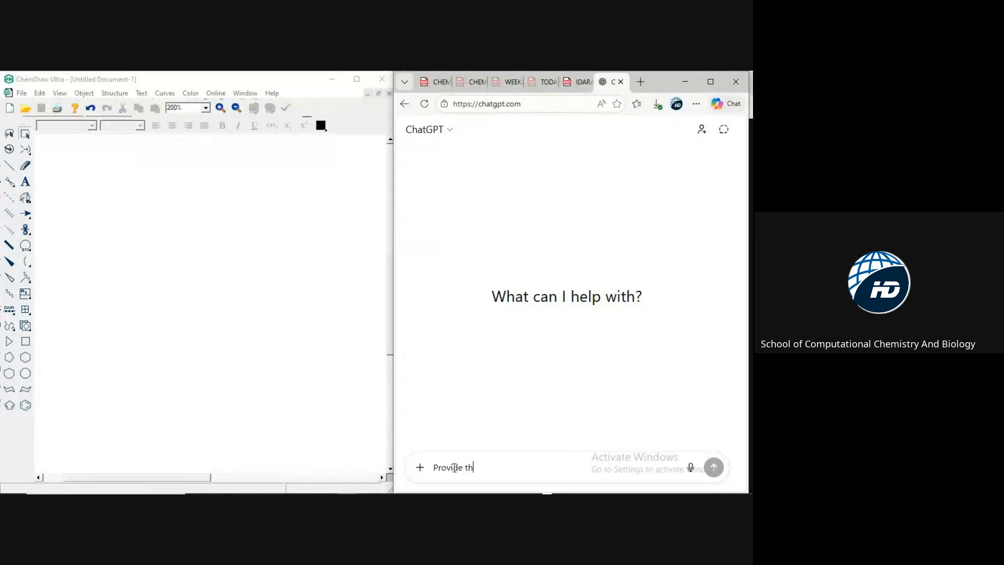
text(e p)
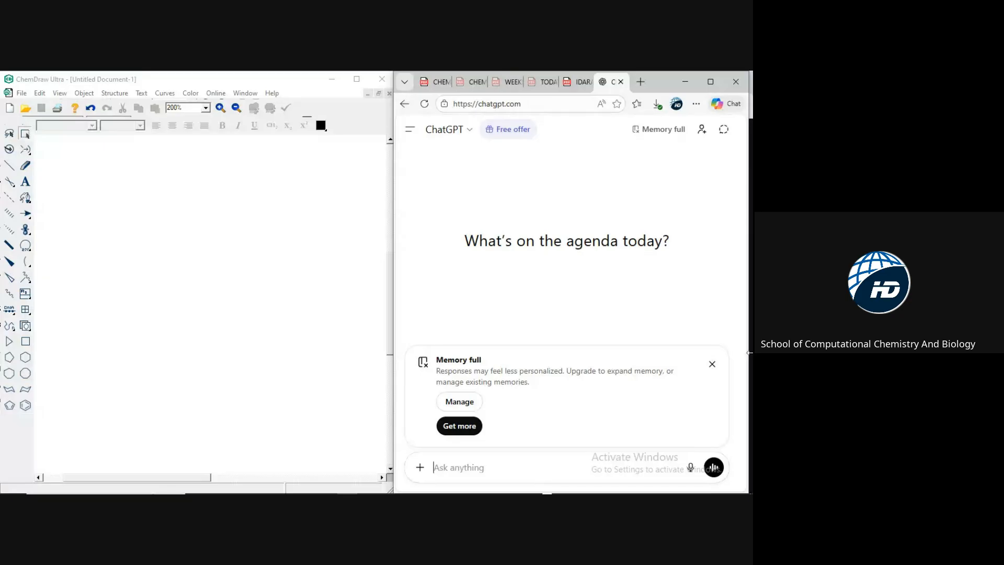
- Dismiss the memory notice and ask ChatGPT to "provide the permutation of R1 = H, R2 = COCH3, R3 = Cl, R4 = COOH"
click(713, 364)
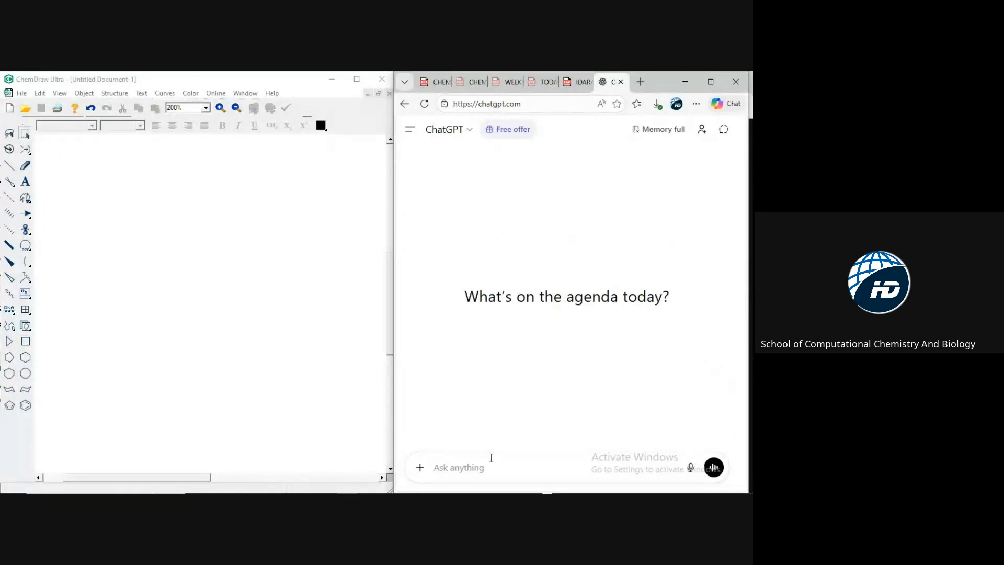
click(474, 467)
text(provide the permutation of)
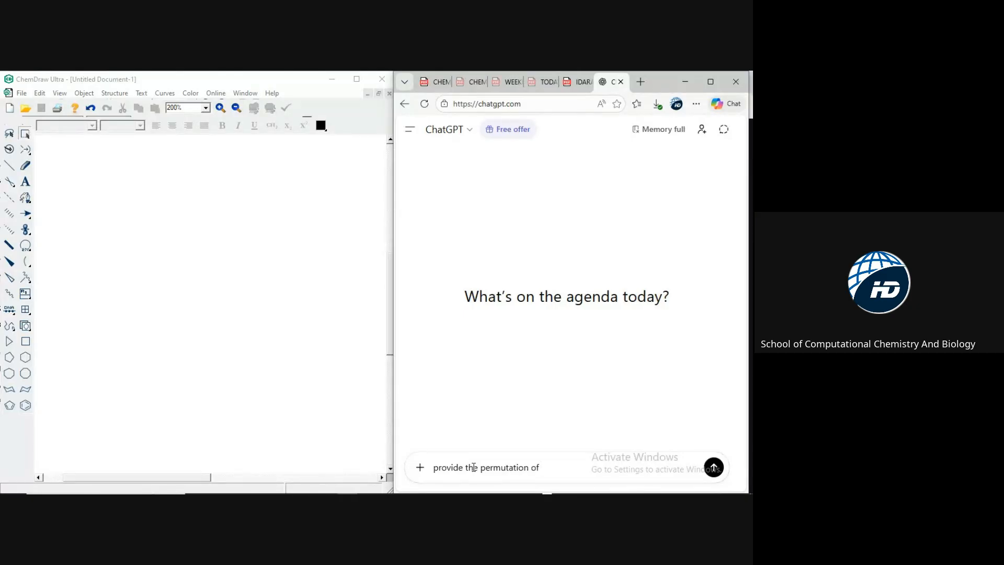
text( thes)
key(BackSpace)
key(BackSpace)
key(BackSpace)
key(BackSpace)
text(R1 = H, R2 = COCH3, R3 = Cl, R4 = COOH)
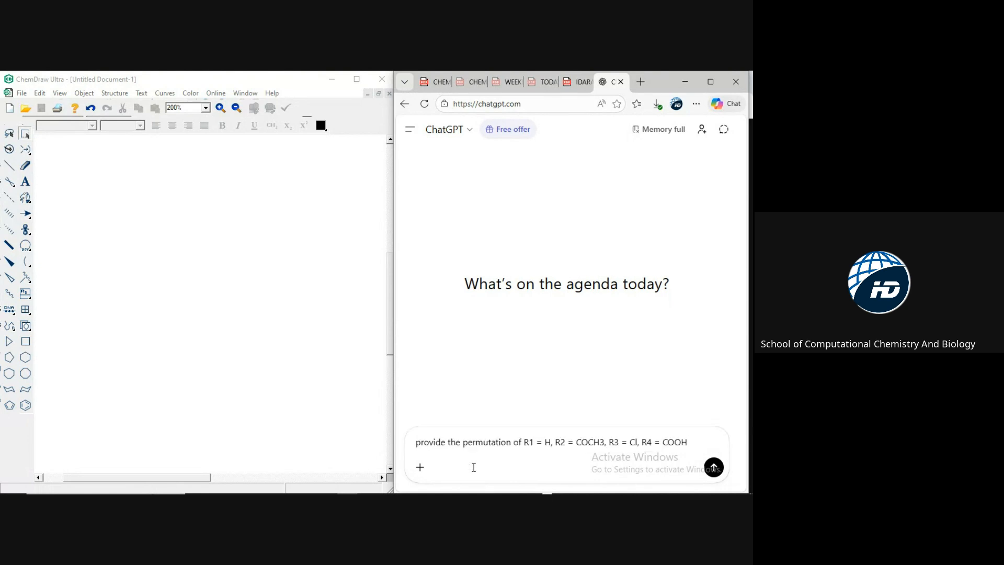
click(713, 467)
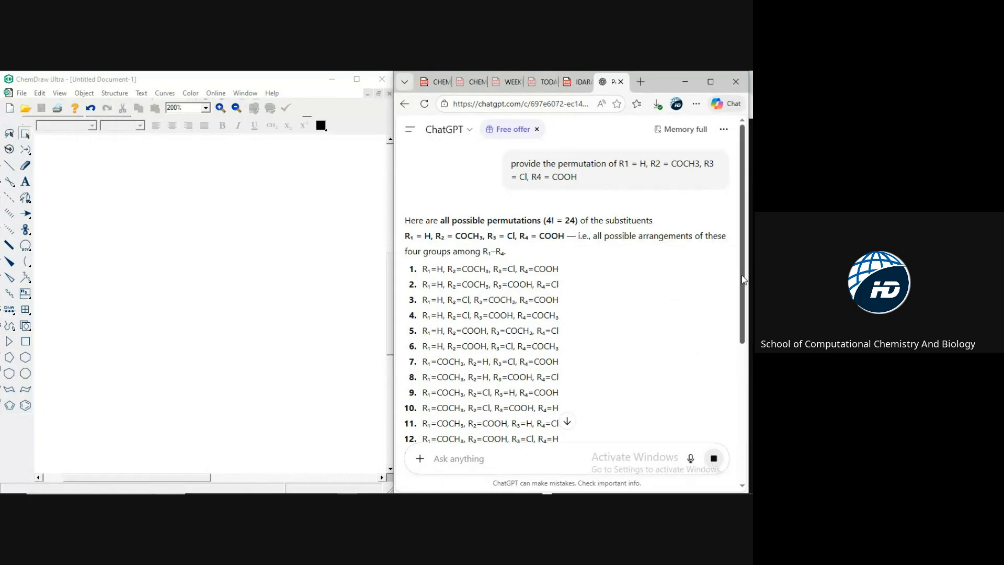
- Ask ChatGPT to present the permutations "in tabular form"
scroll(743, 271, down, 4)
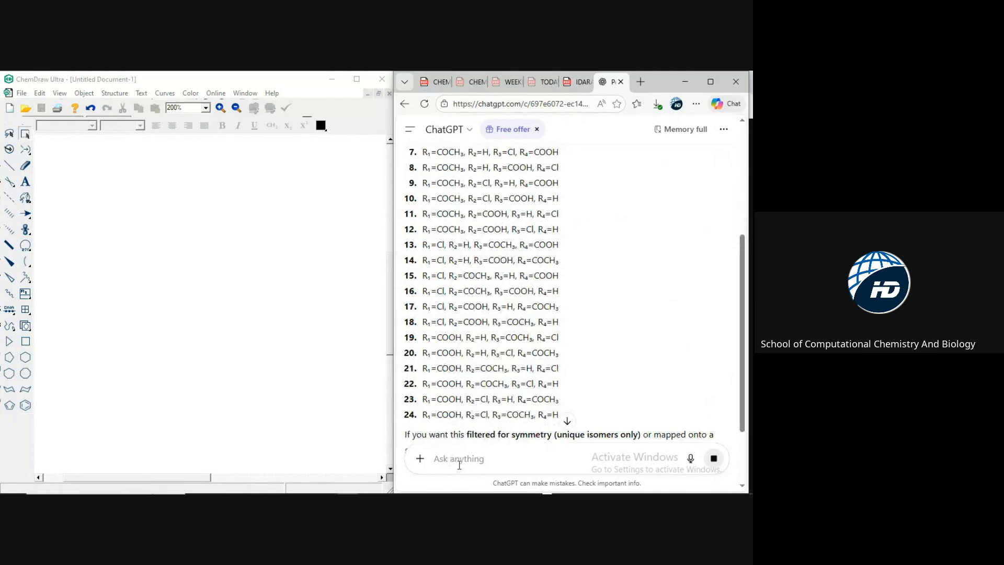
text(in tabular form)
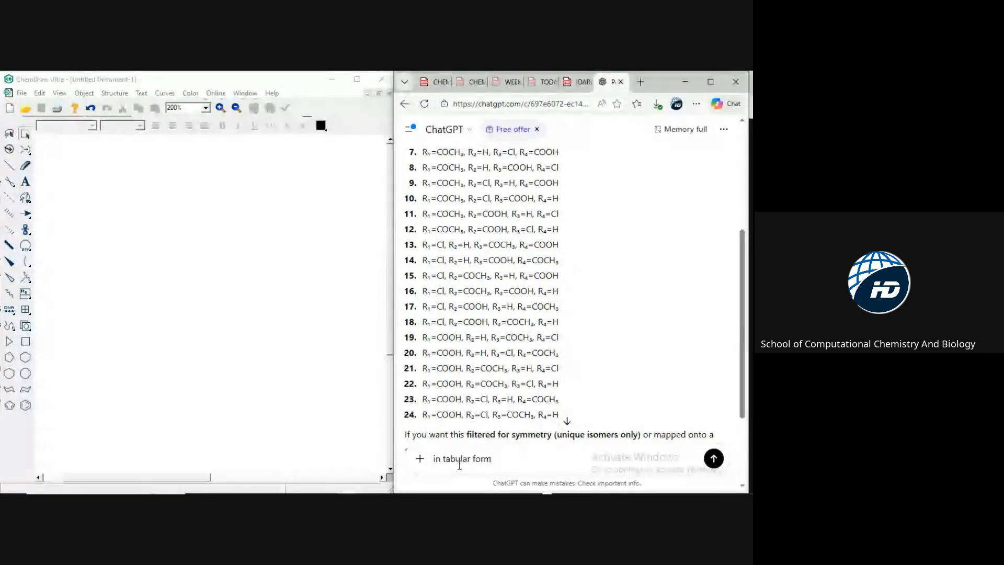
key(Return)
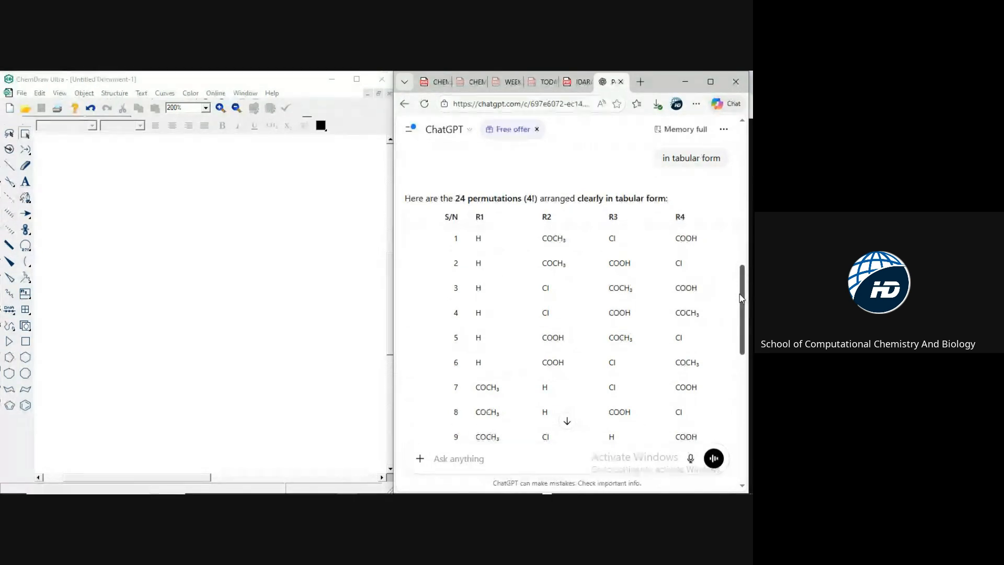
- Compare the table of R1 to R4 permutations with the variant a to e list in the PDF
drag(743, 311, 743, 323)
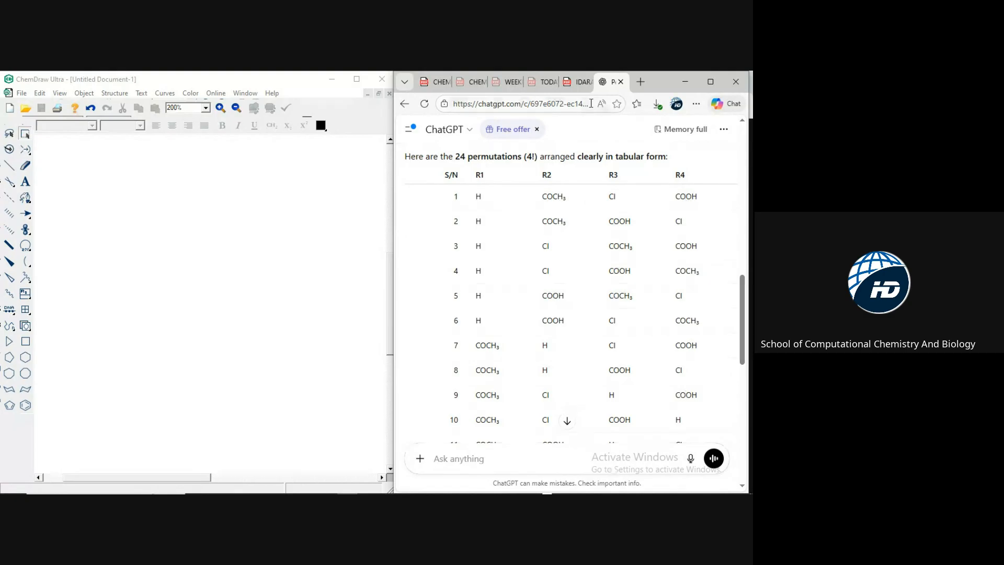
click(579, 86)
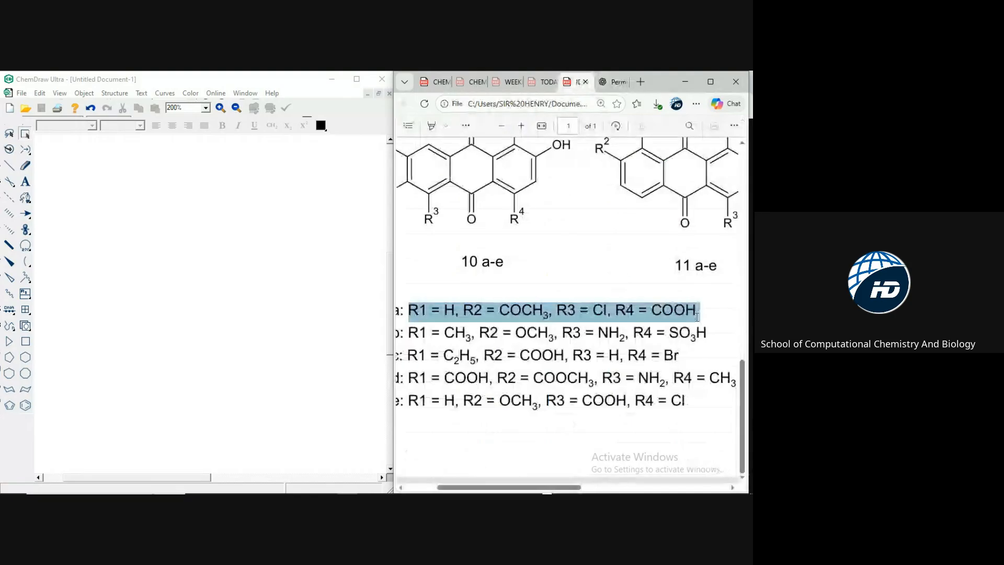
click(707, 344)
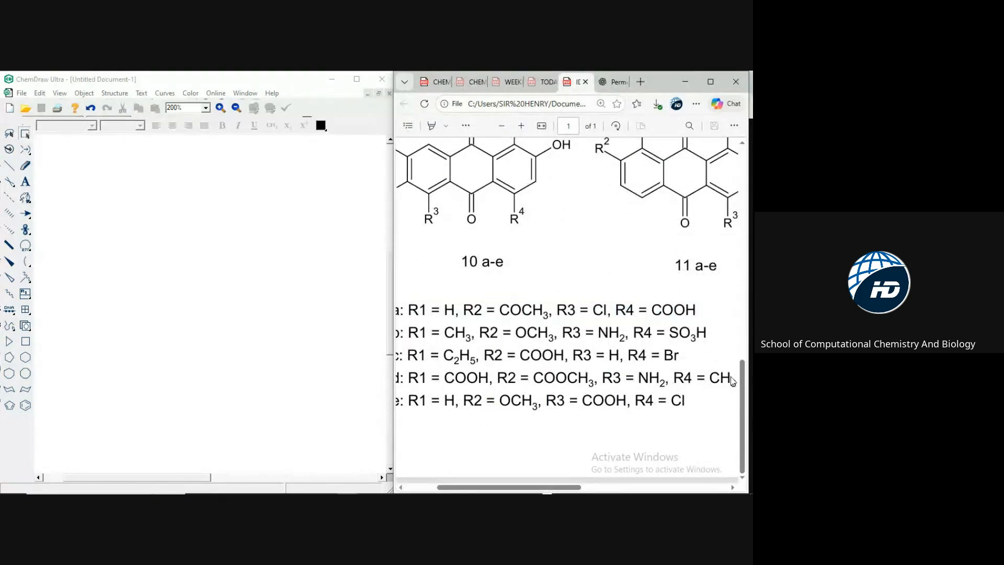
click(610, 87)
mouse_move(741, 324)
mouse_down()
mouse_move(741, 332)
mouse_move(741, 320)
mouse_up()
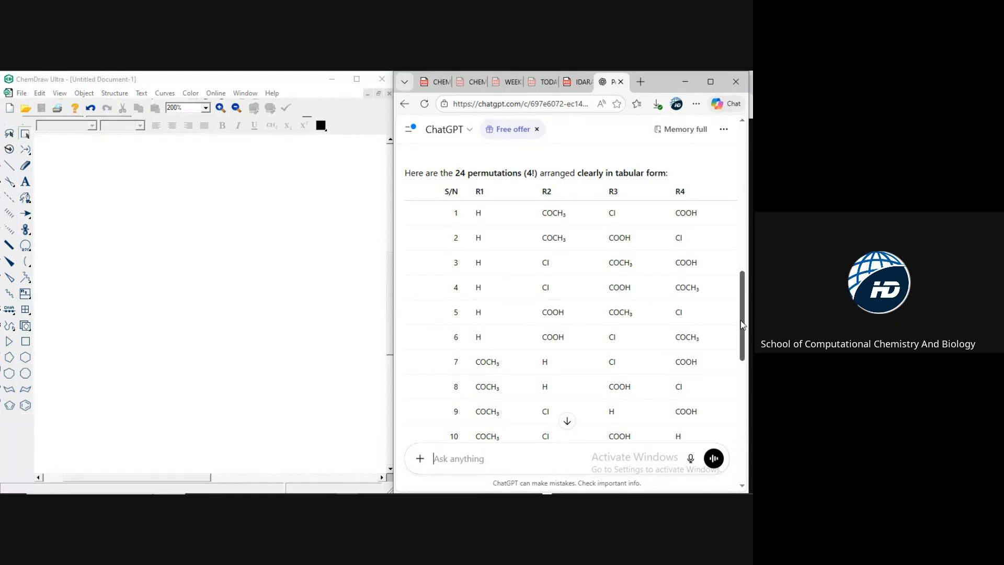
mouse_move(741, 324)
mouse_down()
mouse_move(743, 373)
mouse_move(745, 308)
mouse_up()
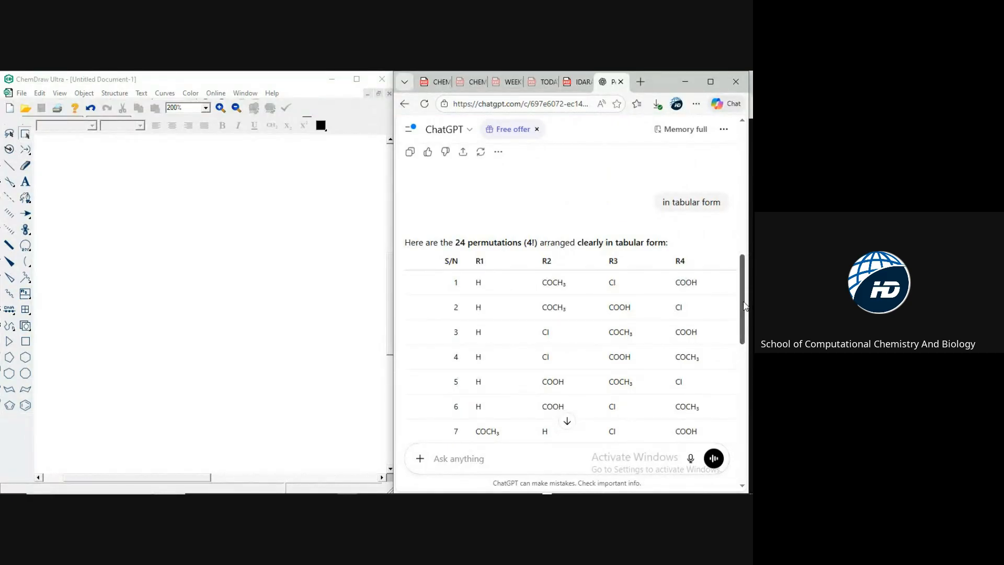
- Review structures 1, 2 a-e and 5 a-e in the PDF, ending on an enlarged view of structure 1
click(574, 88)
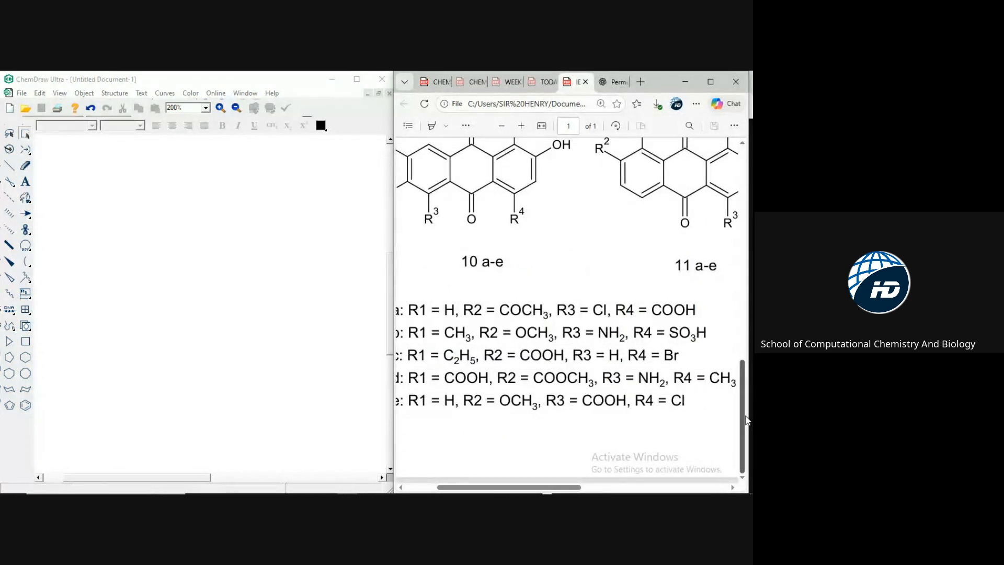
drag(747, 420, 751, 177)
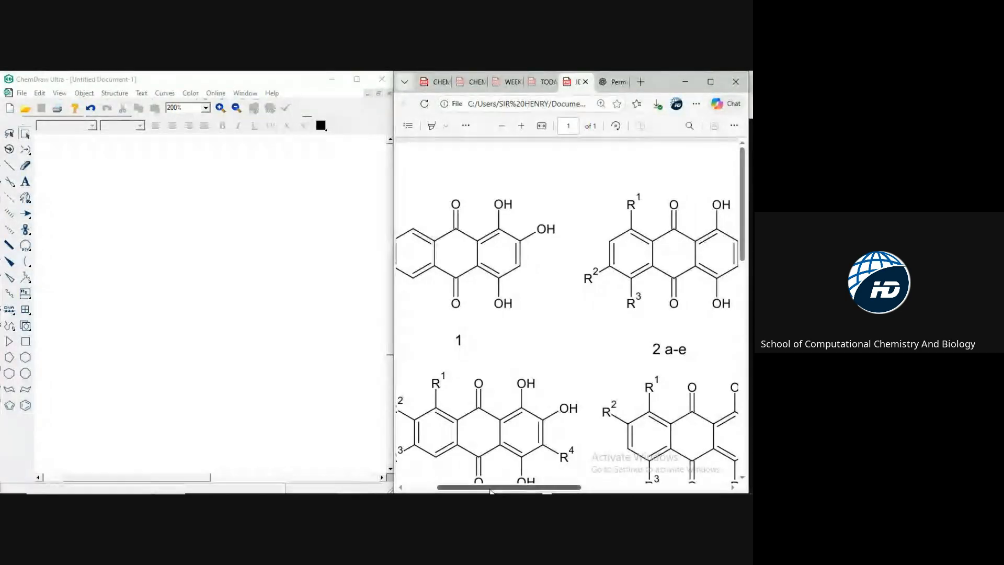
drag(490, 491, 545, 490)
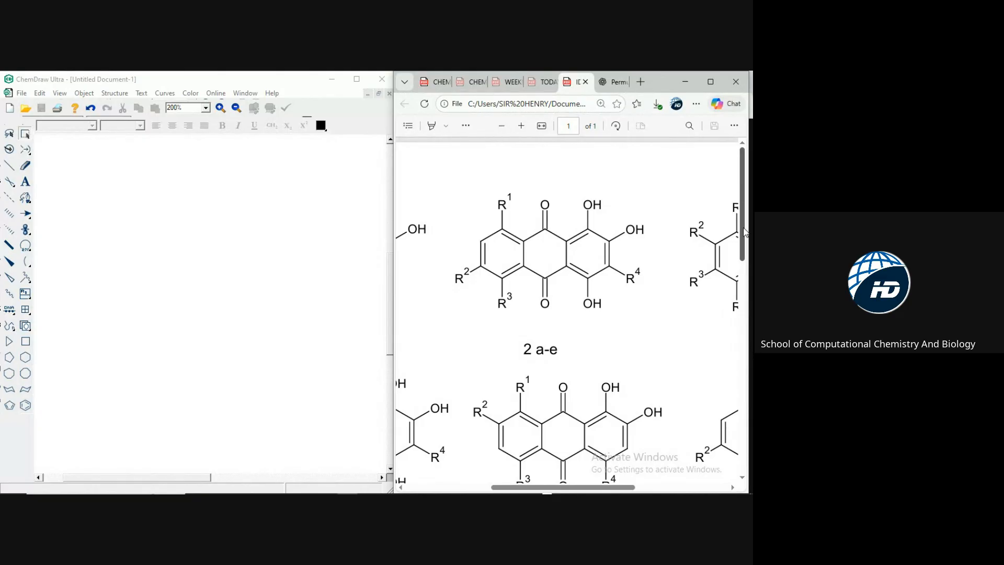
scroll(745, 231, down, 3)
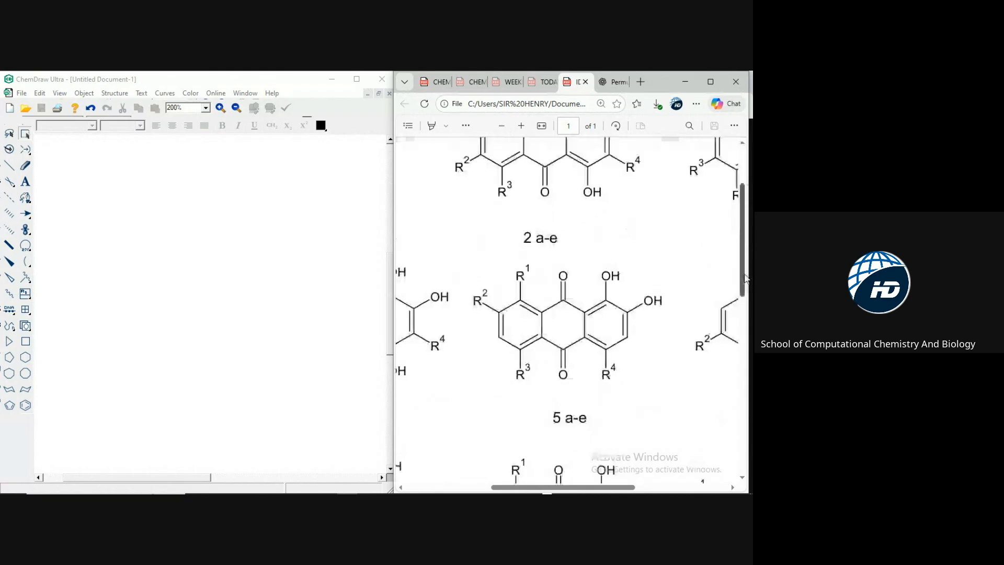
scroll(746, 220, up, 3)
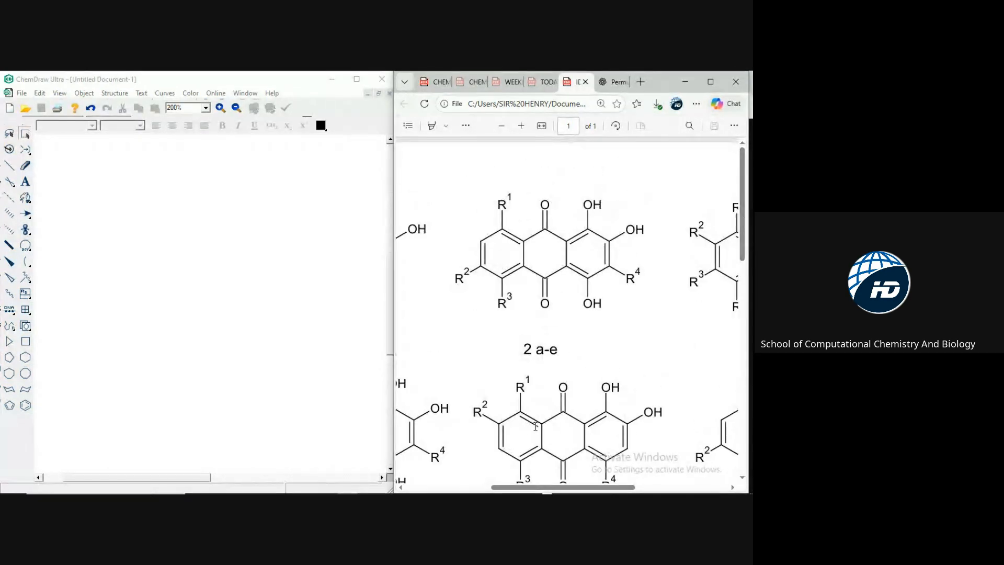
drag(531, 490, 450, 477)
scroll(559, 242, up, 2)
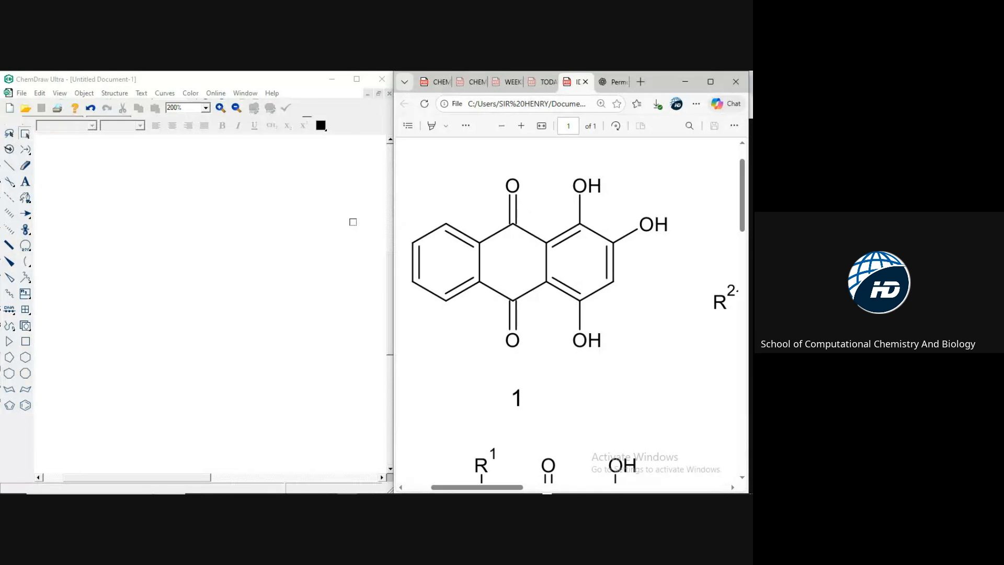
- Place a benzene ring near the upper-left corner of the blank ChemDraw page at 100% zoom
click(23, 408)
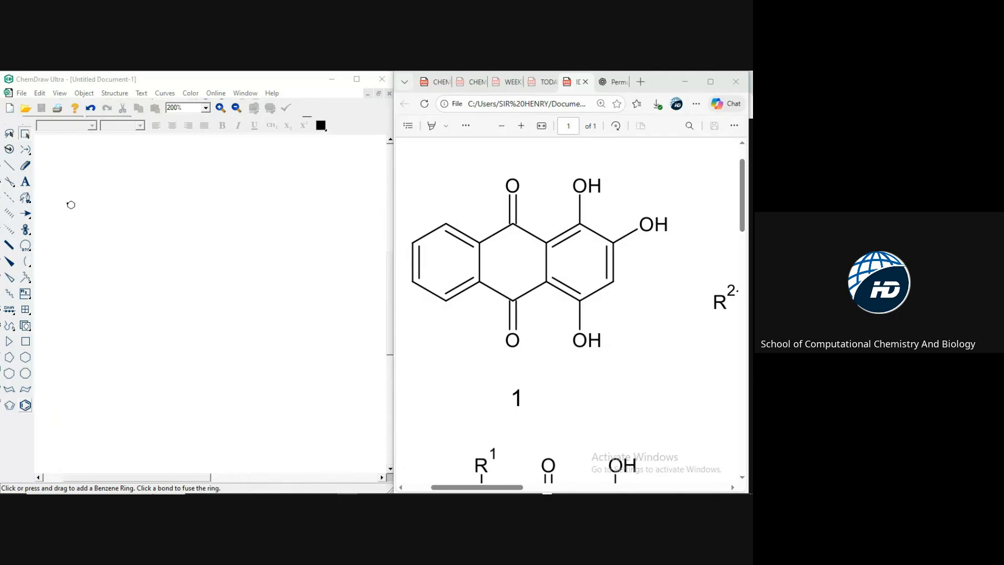
click(71, 205)
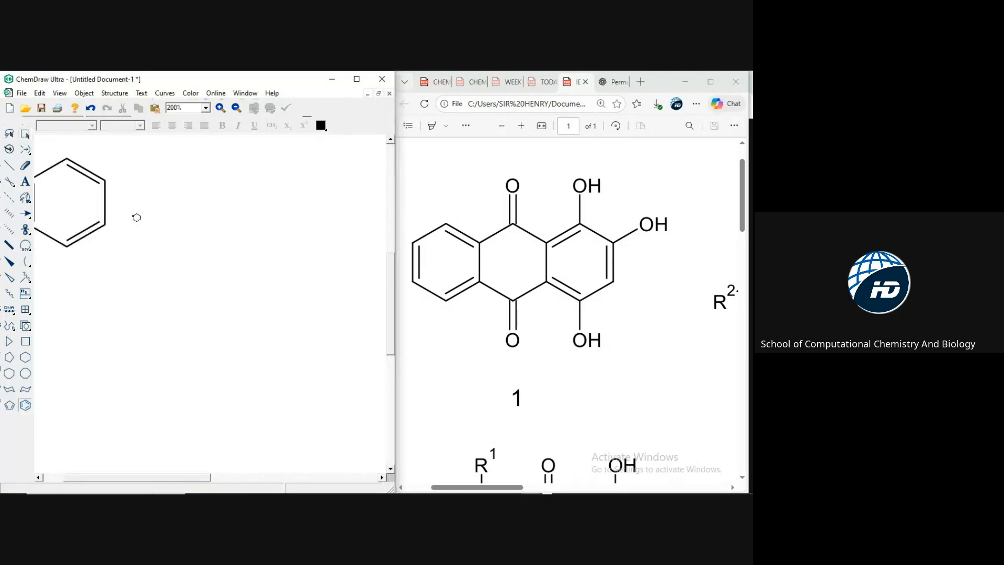
key(ctrl+z)
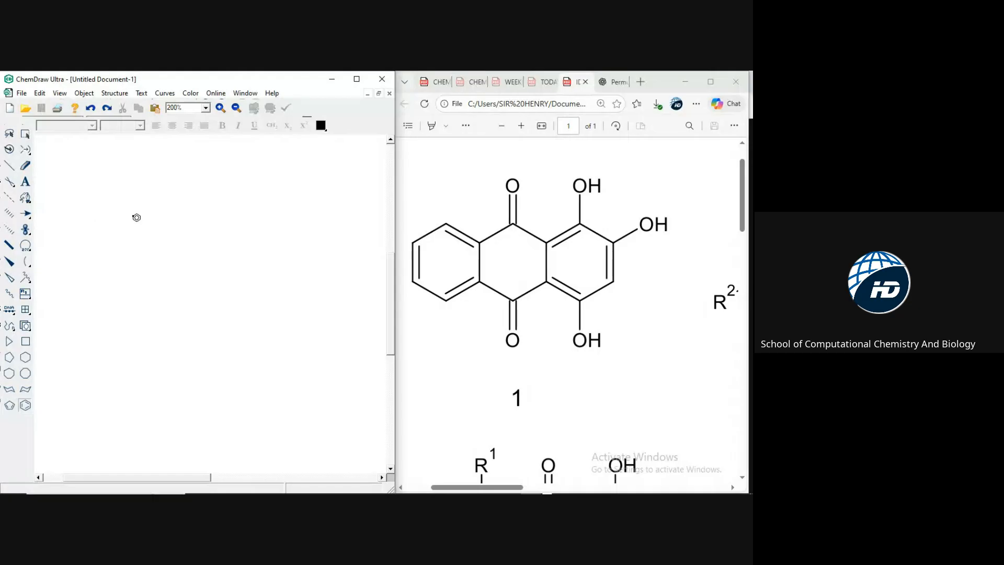
click(206, 108)
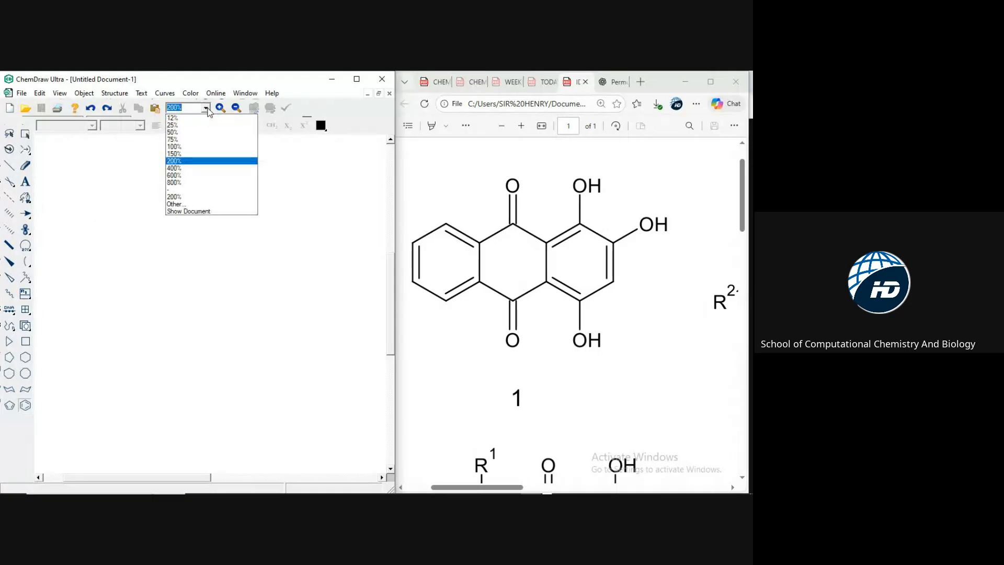
click(189, 146)
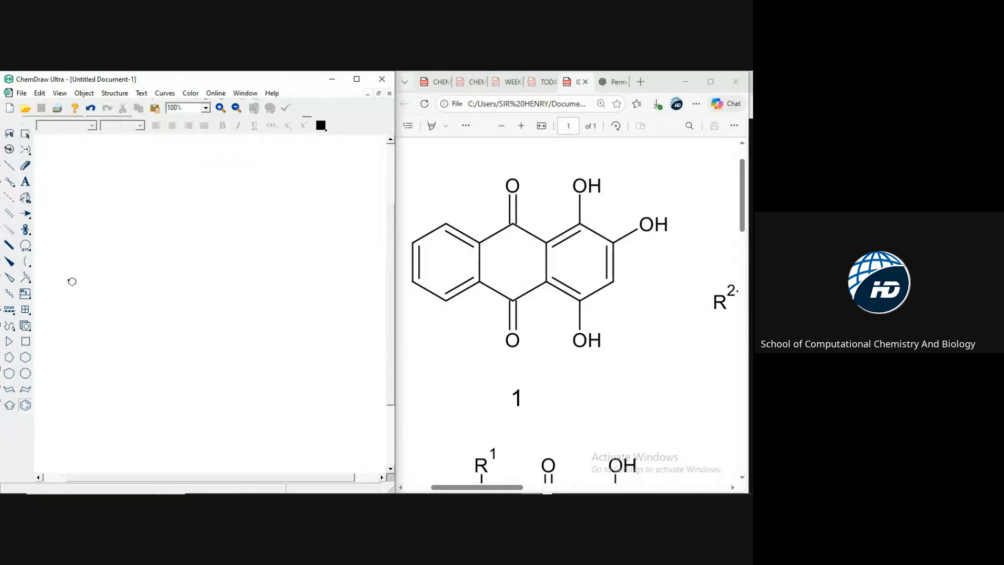
click(85, 181)
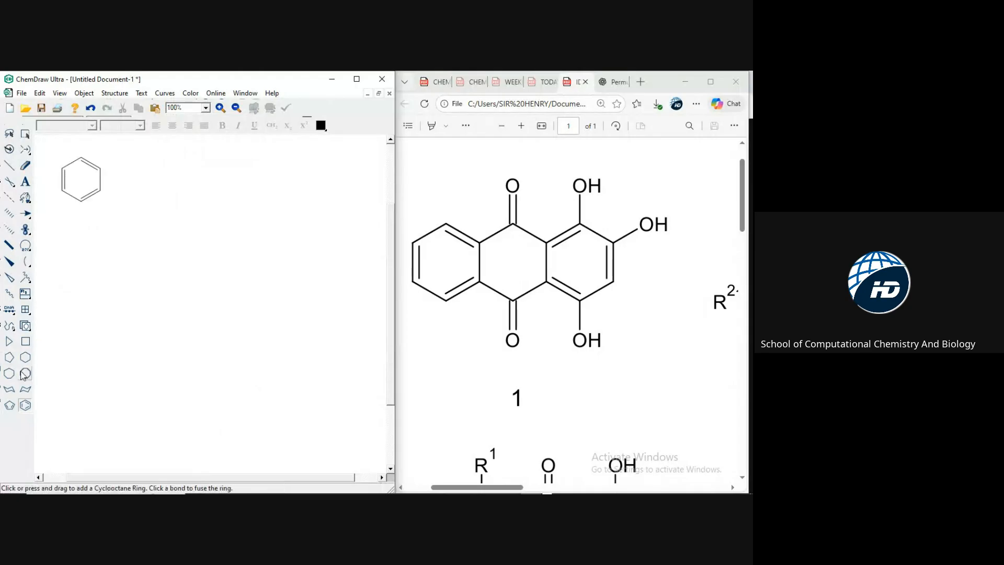
- Fuse a cyclohexane ring to the benzene ring's right bond and a second benzene ring to its far side, forming the three-ring skeleton
click(25, 357)
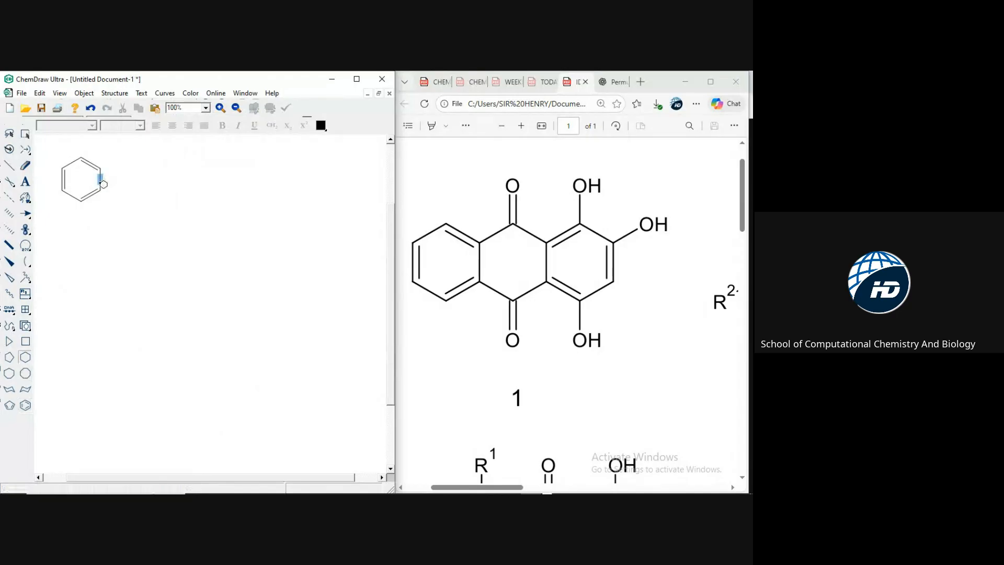
click(101, 181)
click(25, 405)
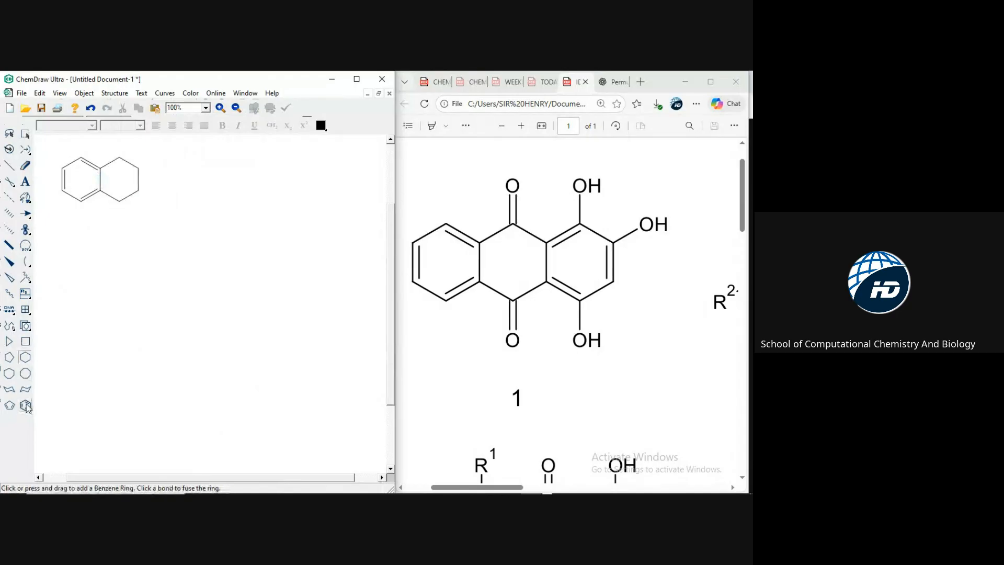
click(140, 183)
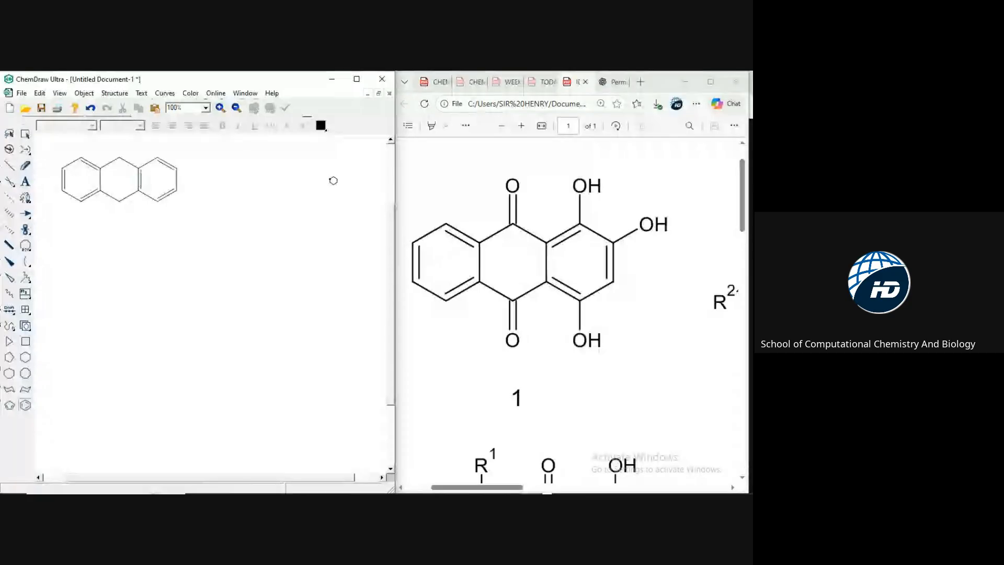
- Add single-bond substituents to both outer carbons of the central ring and to the upper, upper-right and lower carbons of the right ring
click(390, 140)
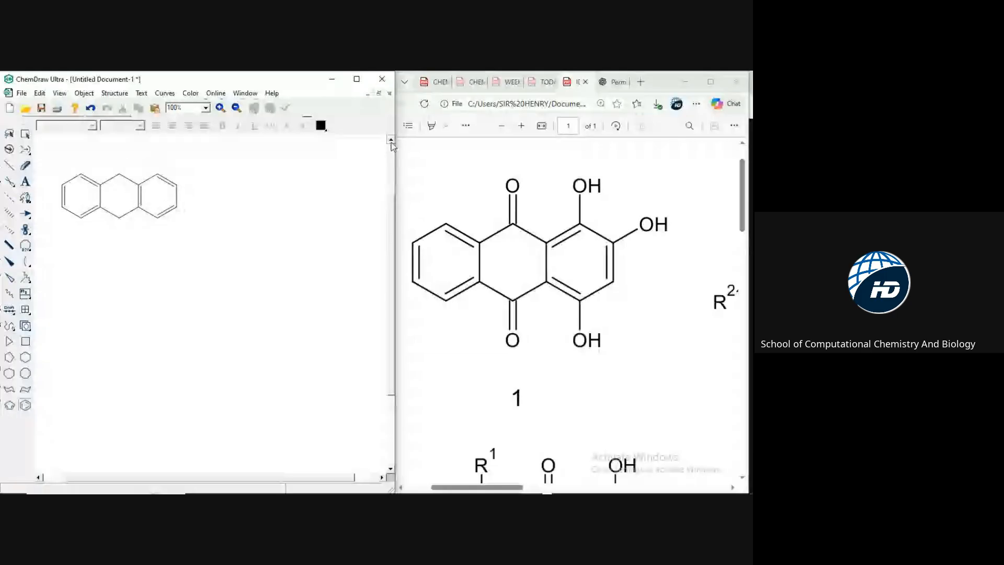
click(390, 140)
click(9, 166)
click(119, 191)
click(118, 235)
click(158, 192)
click(177, 201)
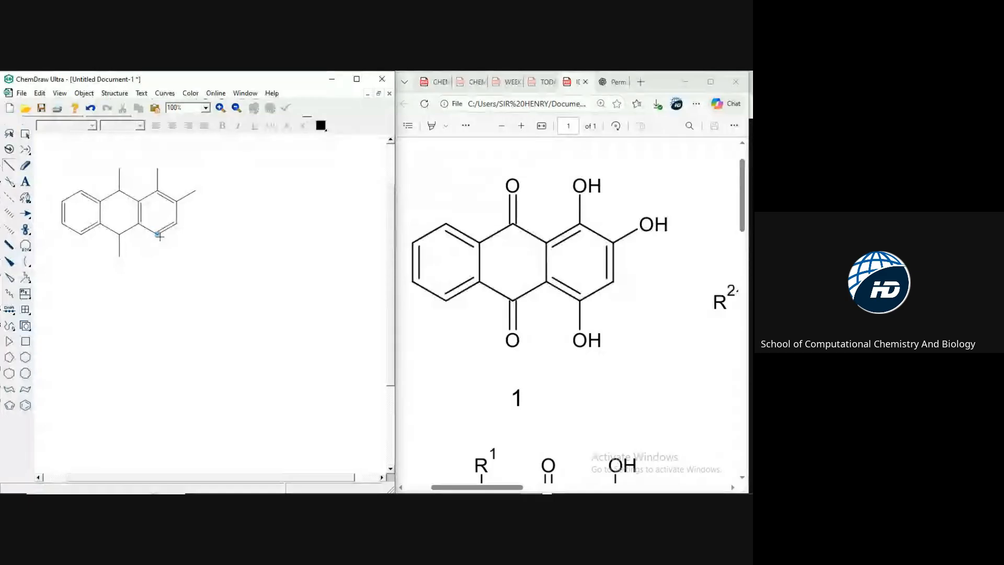
click(158, 234)
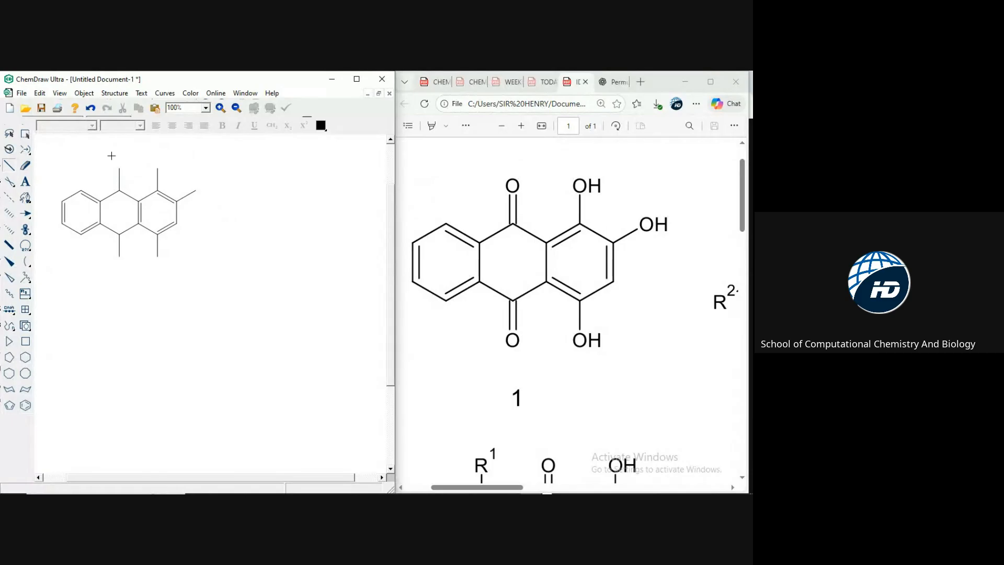
- Convert the two central-ring substituent bonds to double bonds and label both ends O
click(120, 180)
click(122, 248)
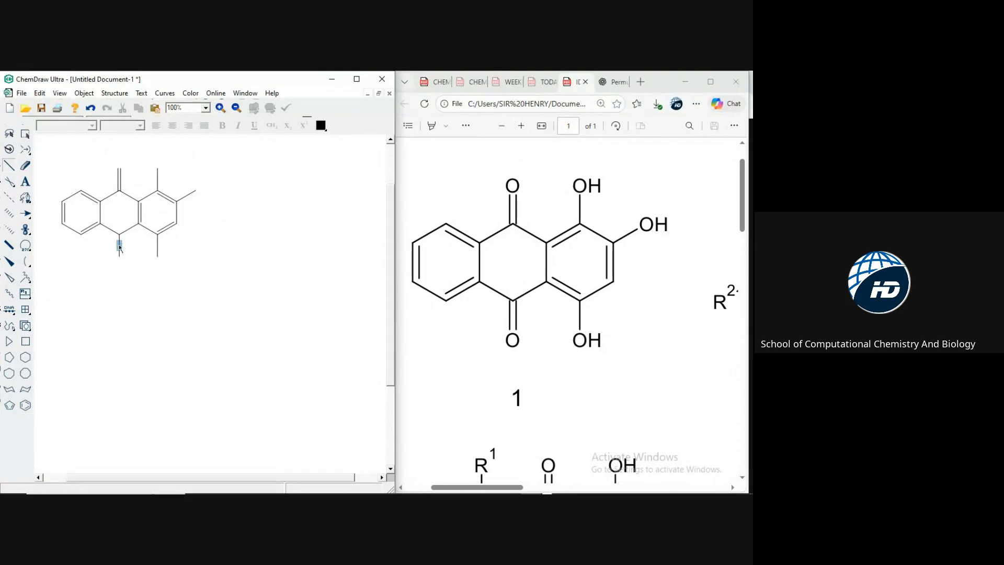
click(27, 183)
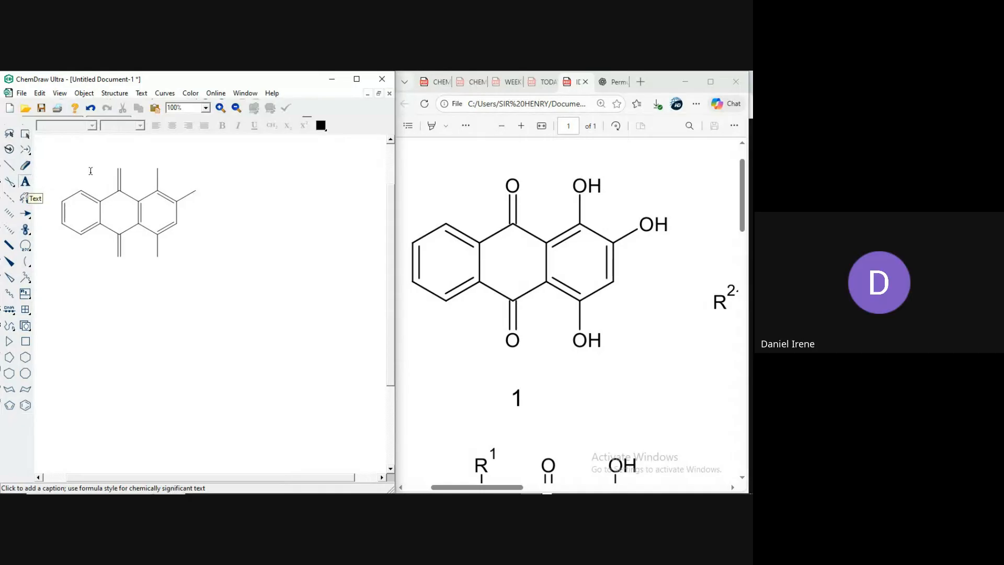
click(120, 168)
text(O)
click(119, 257)
text(O)
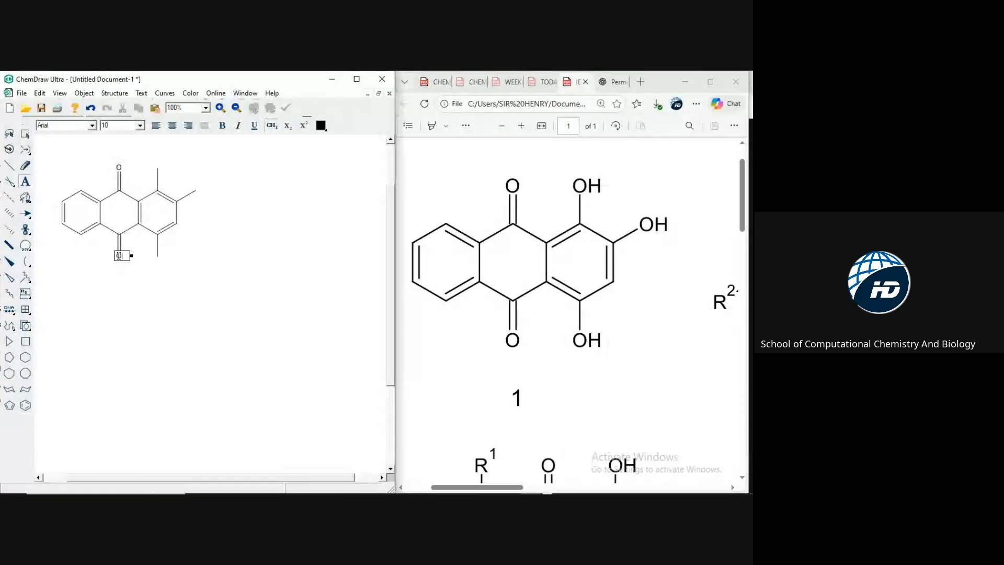
- Label the ends of the three substituent bonds on the right ring OH
click(158, 168)
text(OH)
click(195, 190)
text(OH)
click(158, 257)
text(OH)
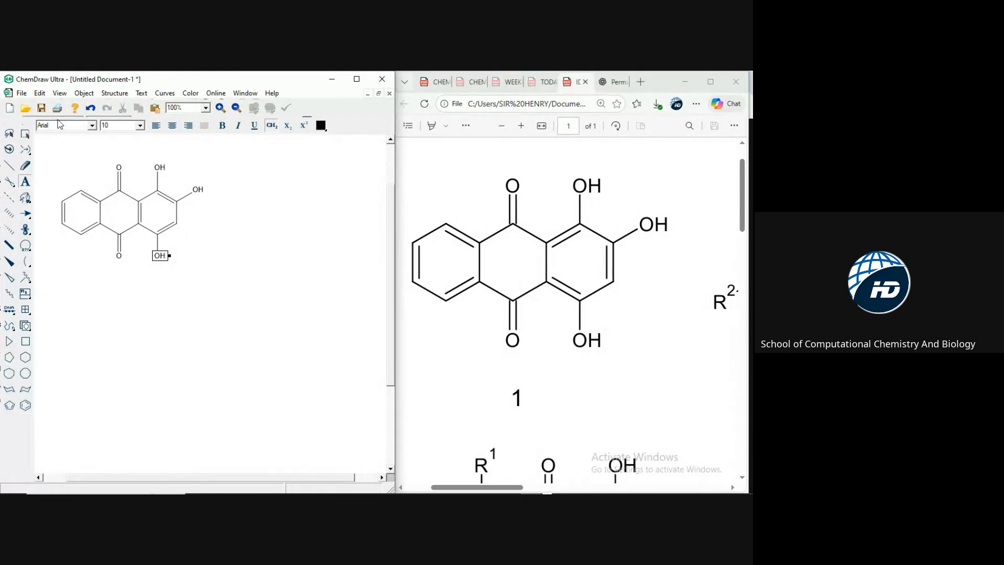
click(27, 137)
click(288, 322)
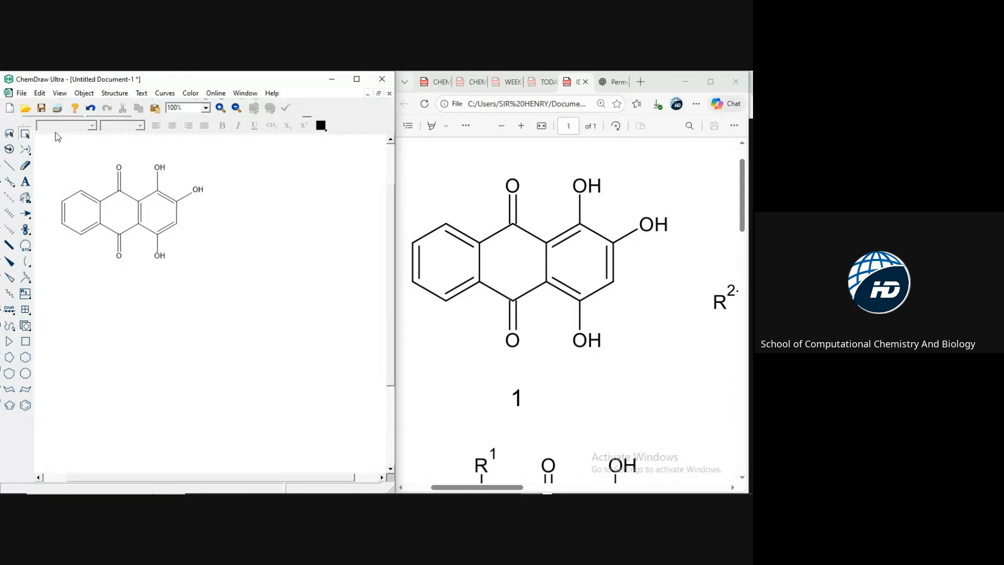
double_click(27, 135)
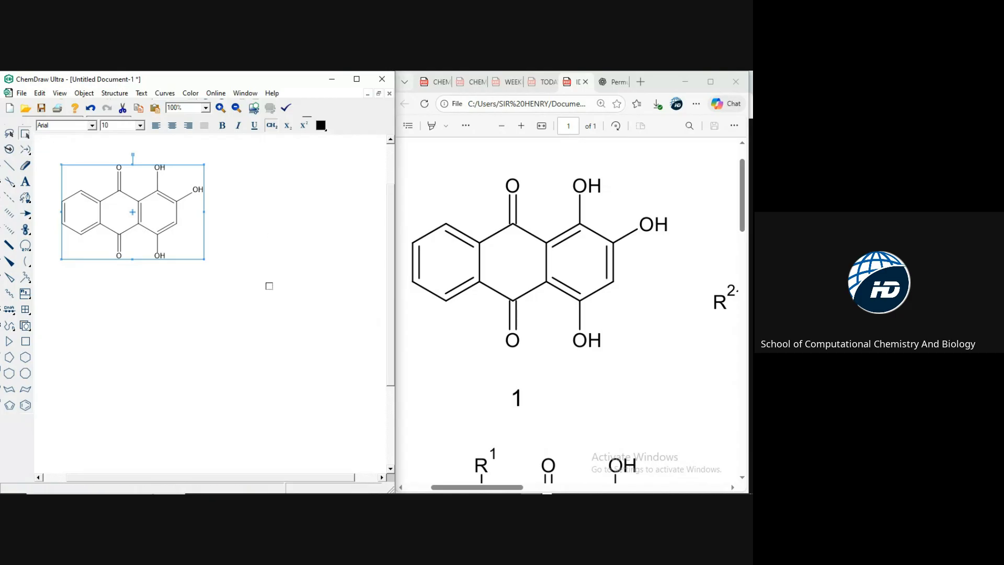
click(269, 286)
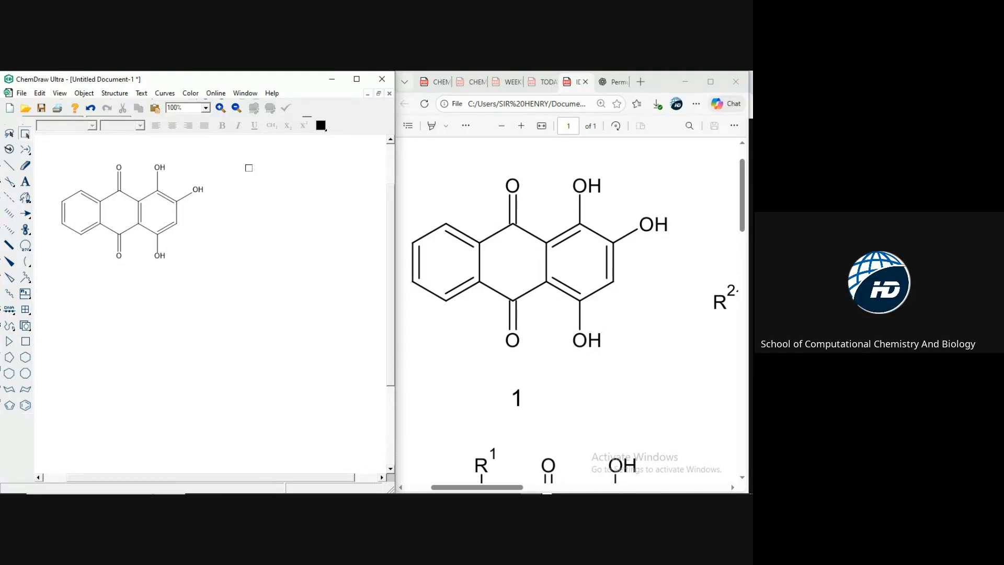
- Bring structure 2 a-e into view in the PDF and place a copy of drawn structure 1 beside the original
click(573, 399)
scroll(573, 399, right, 8)
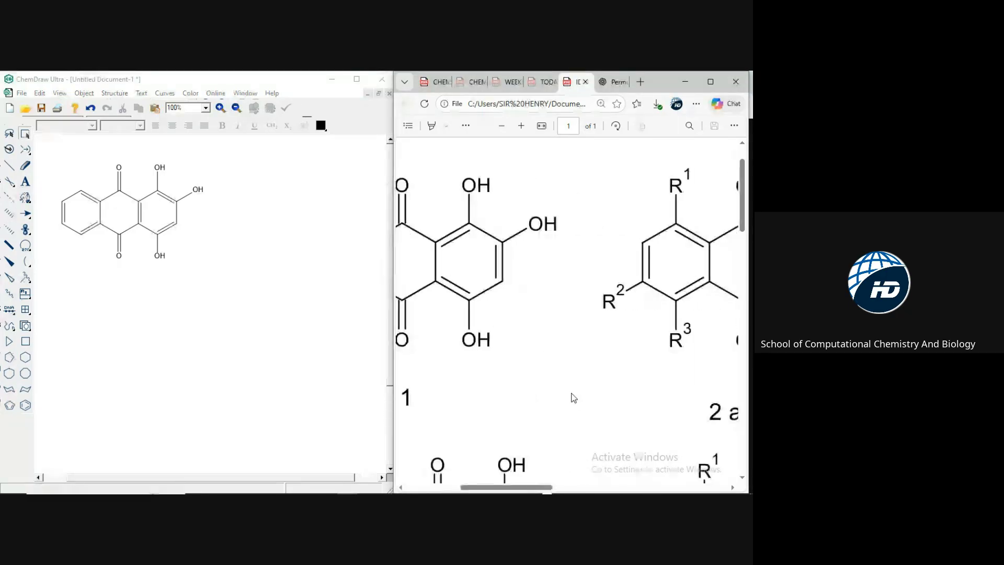
scroll(573, 398, right, 3)
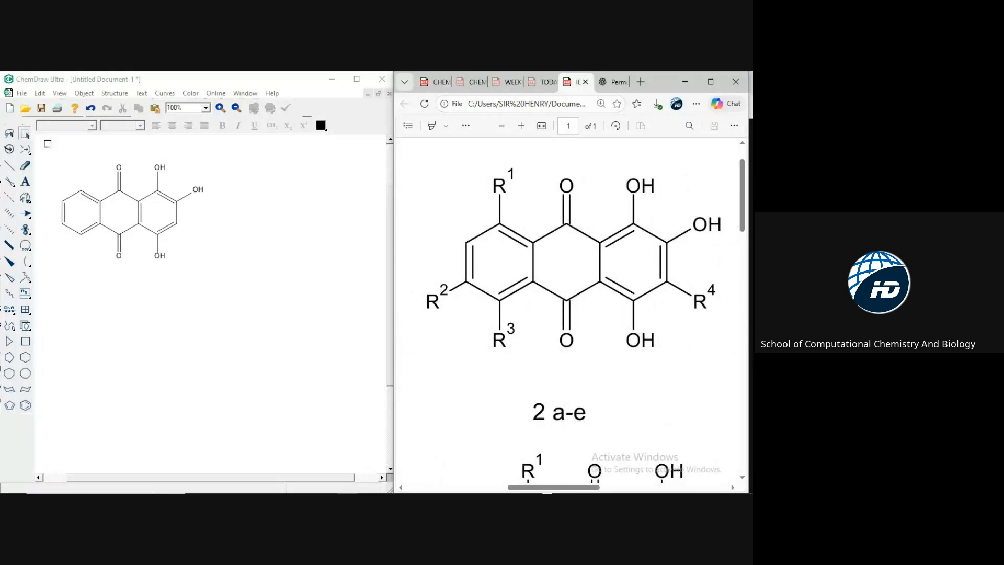
drag(51, 140, 253, 285)
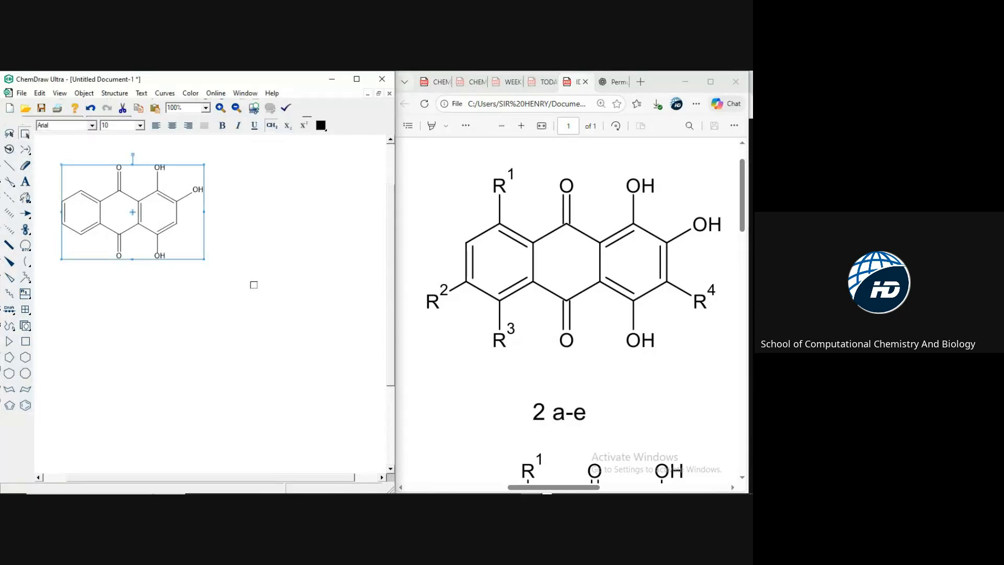
key(ctrl+v)
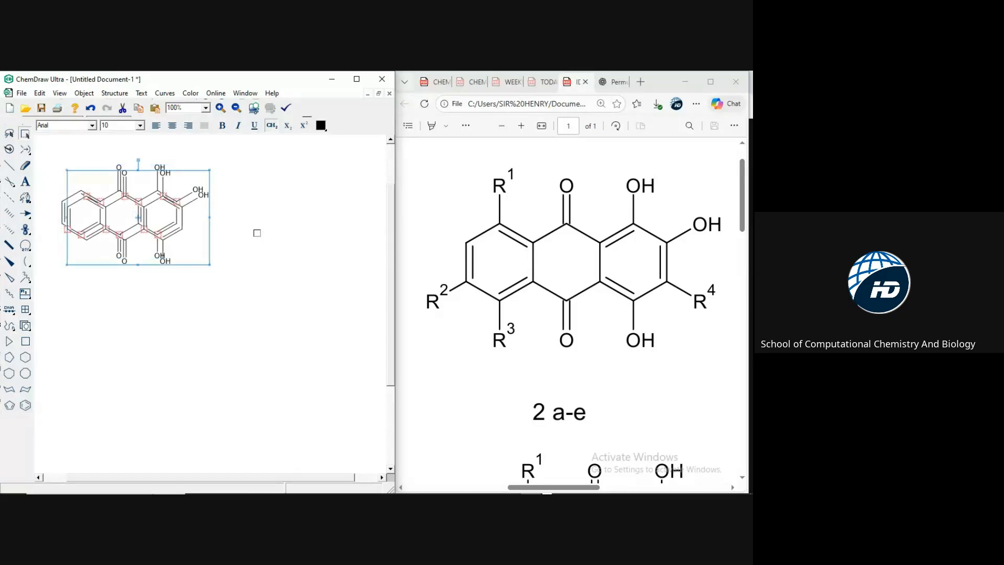
drag(194, 240, 351, 244)
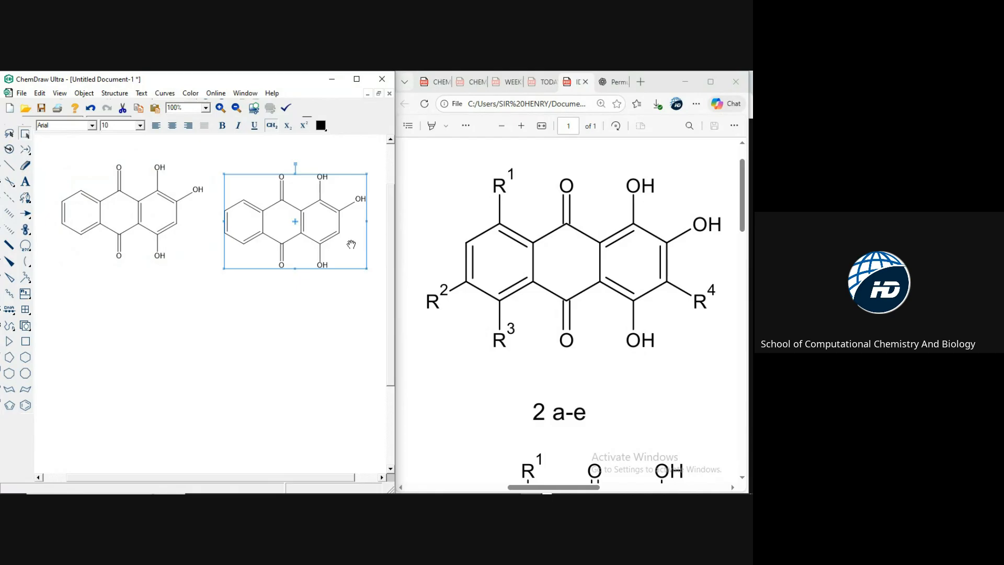
click(345, 305)
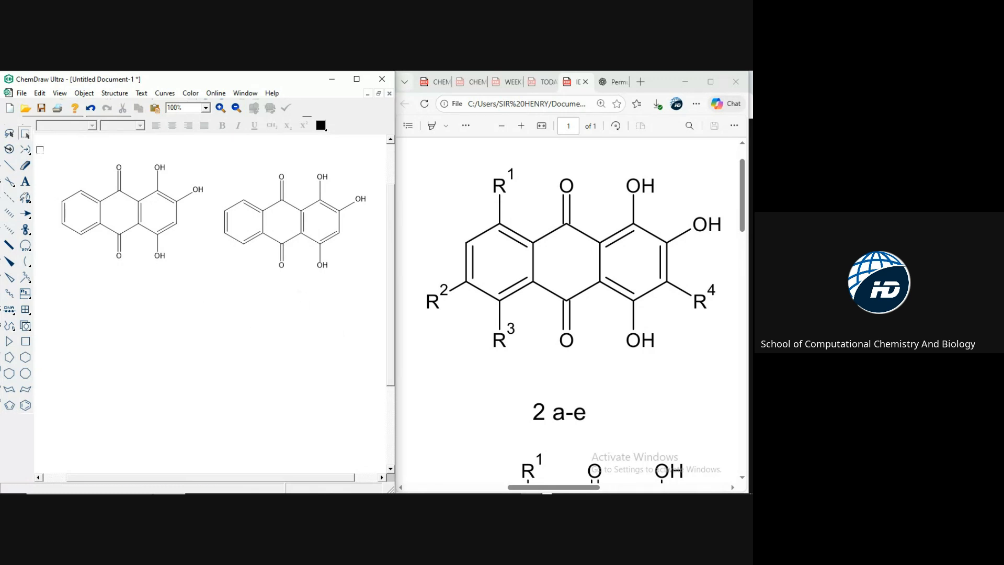
- Add single bonds at the R1, R2, R3 and R4 positions of the copied structure, following structure 2 a-e
click(9, 166)
click(224, 234)
click(27, 135)
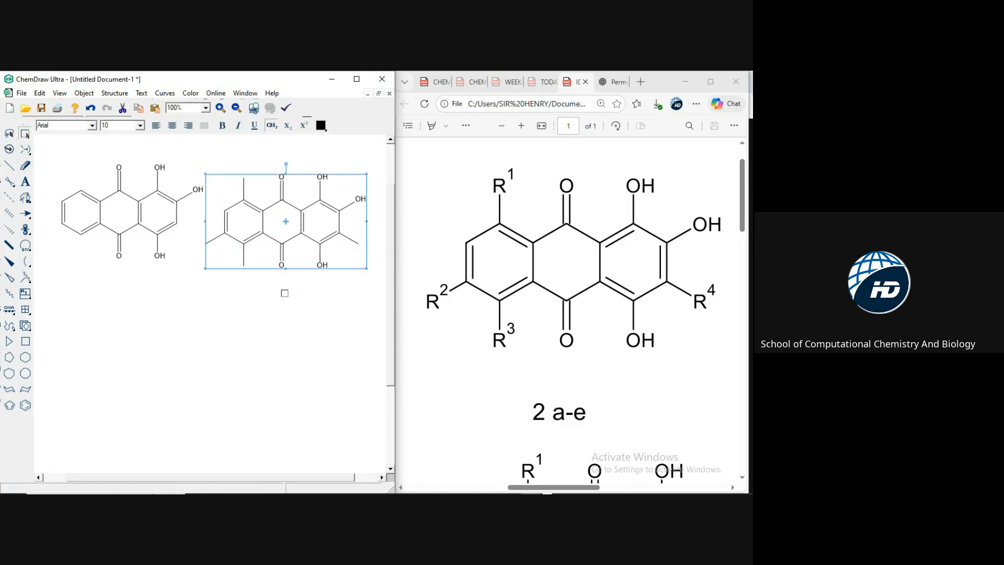
click(349, 331)
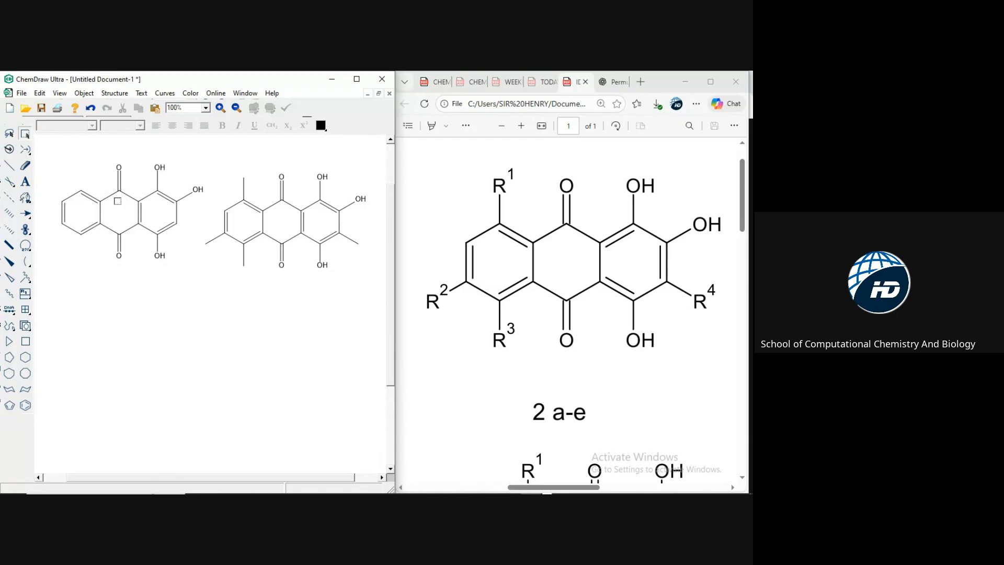
- Move structure 1 slightly up and away from the copy, and convert the structure to a chemical name
click(112, 194)
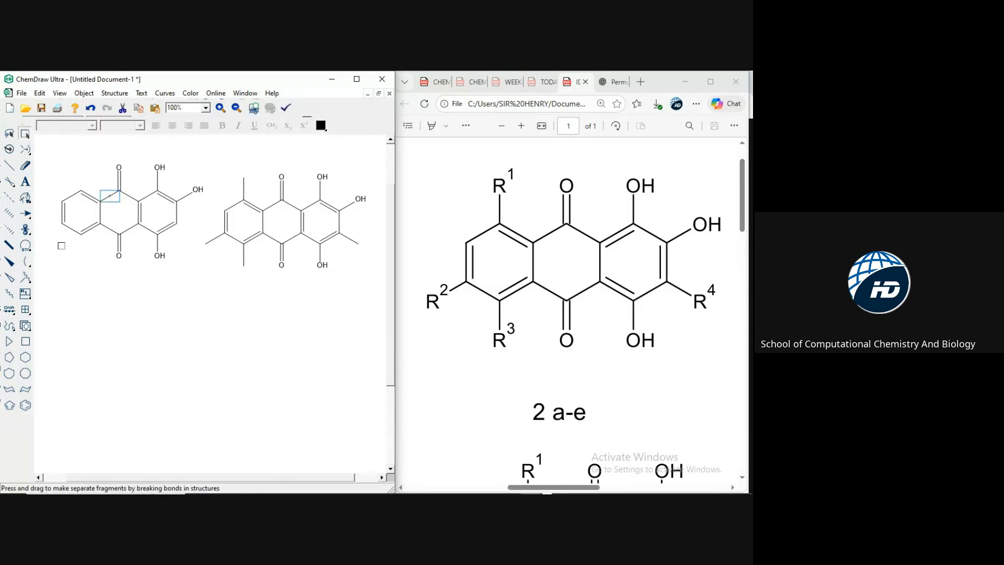
click(64, 319)
double_click(129, 223)
click(125, 220)
drag(124, 220, 111, 211)
click(114, 93)
click(170, 392)
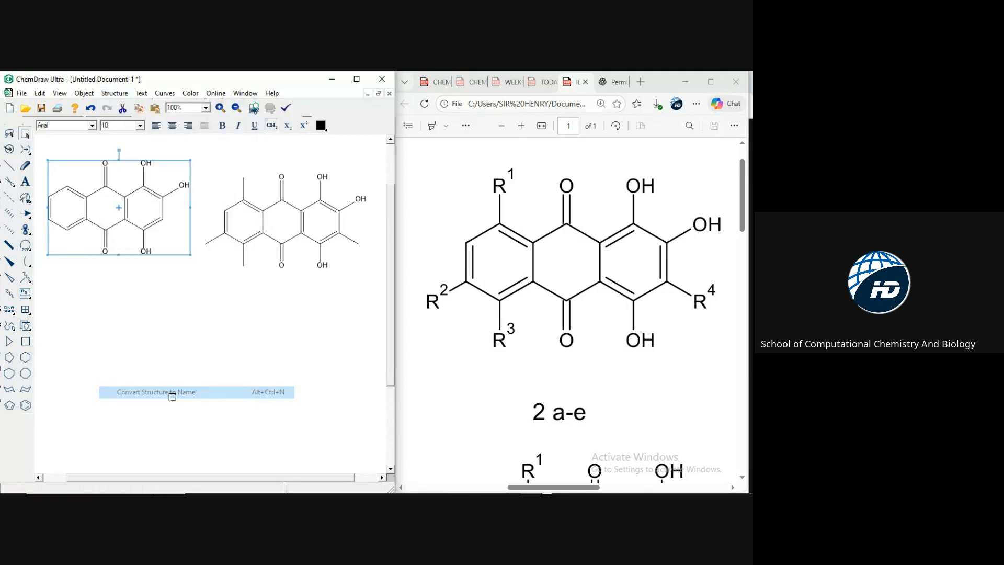
click(261, 373)
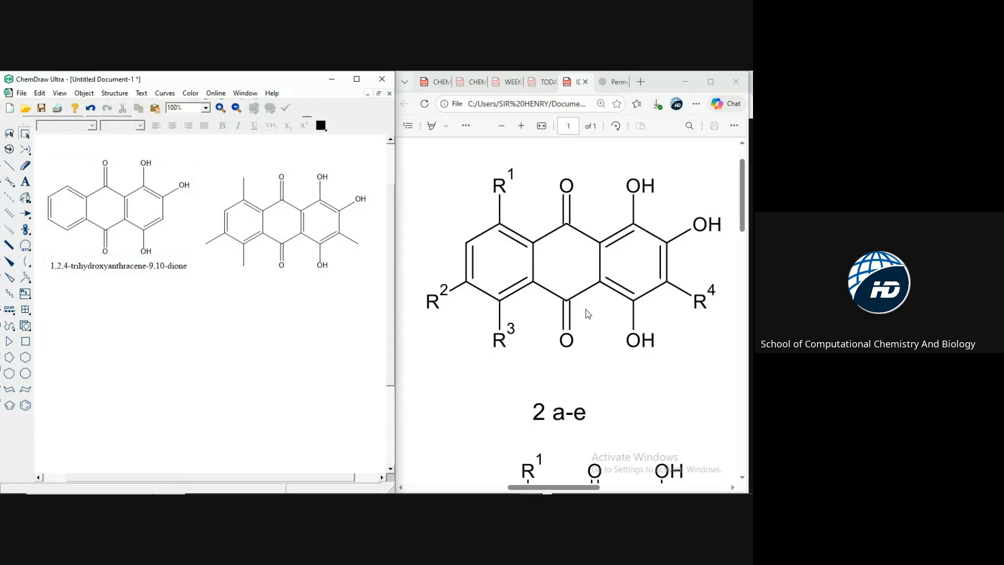
- Switch to the ChatGPT permutation table and label the R1 substituent of the copied structure H
click(619, 85)
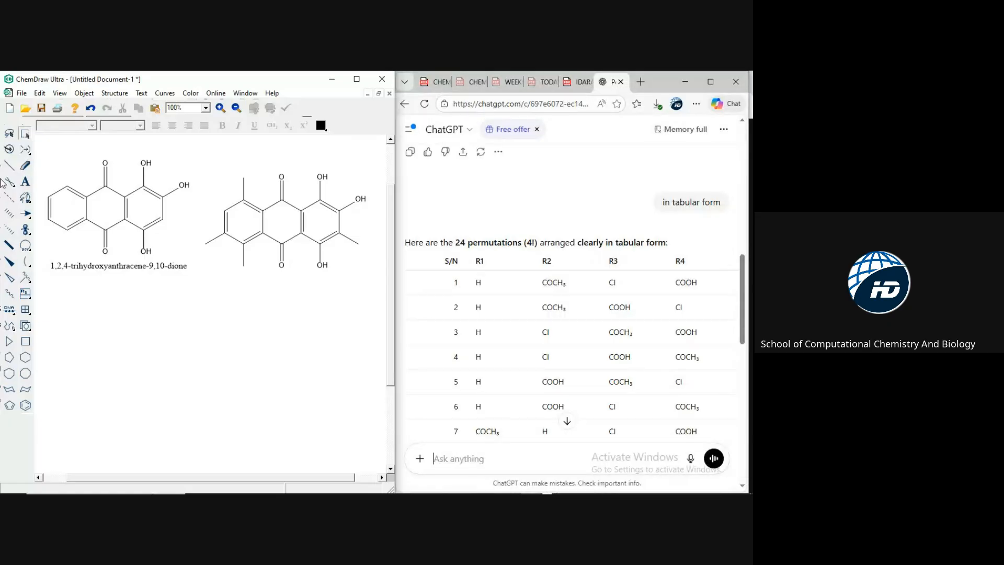
click(25, 182)
click(243, 179)
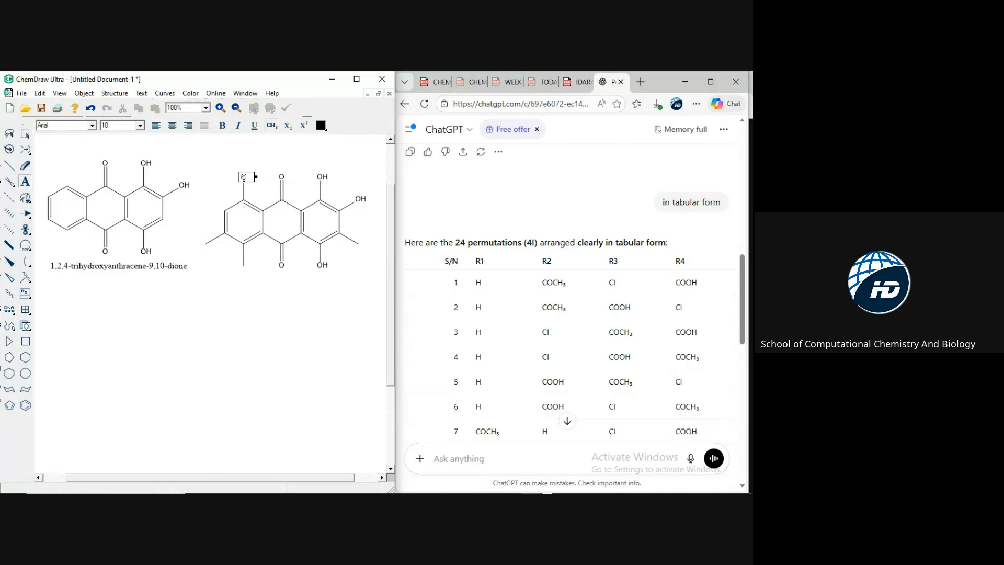
text(H)
click(205, 244)
- Extend the R2 substituent with two branches, one a single bond and the lower one a double bond
click(9, 165)
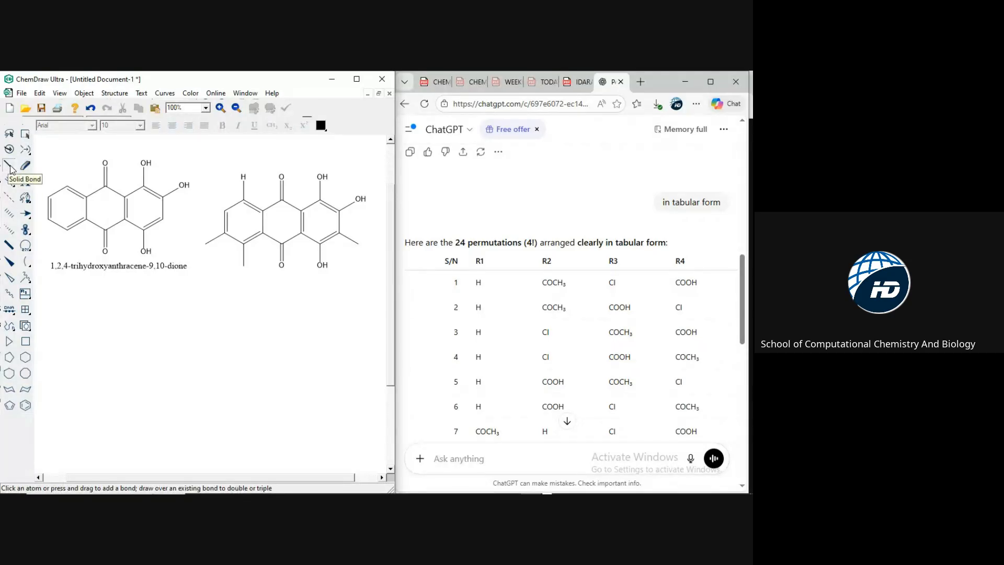
click(205, 243)
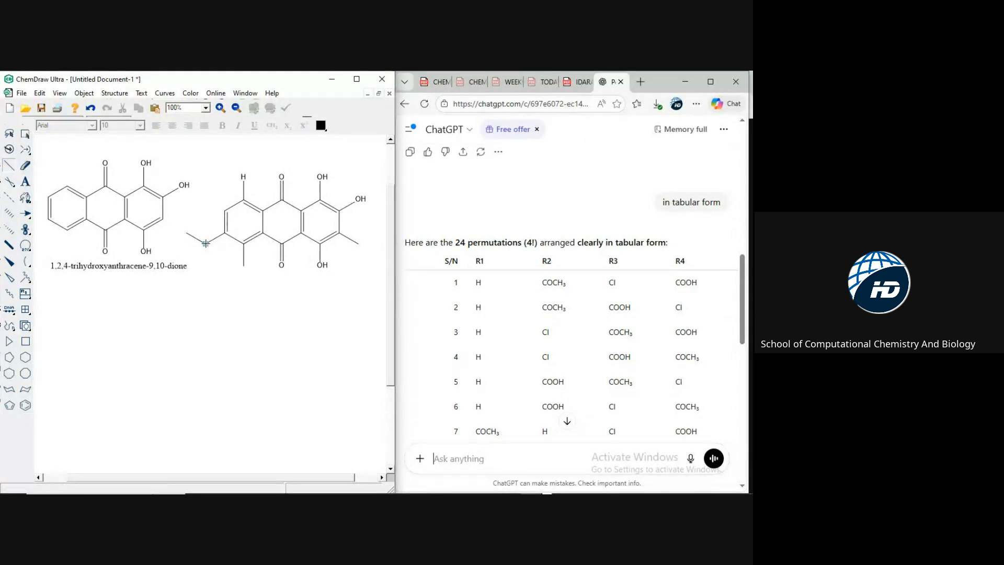
click(205, 243)
click(207, 255)
- Label the R2 group's double-bond end O and its single-bond end CH3
click(25, 182)
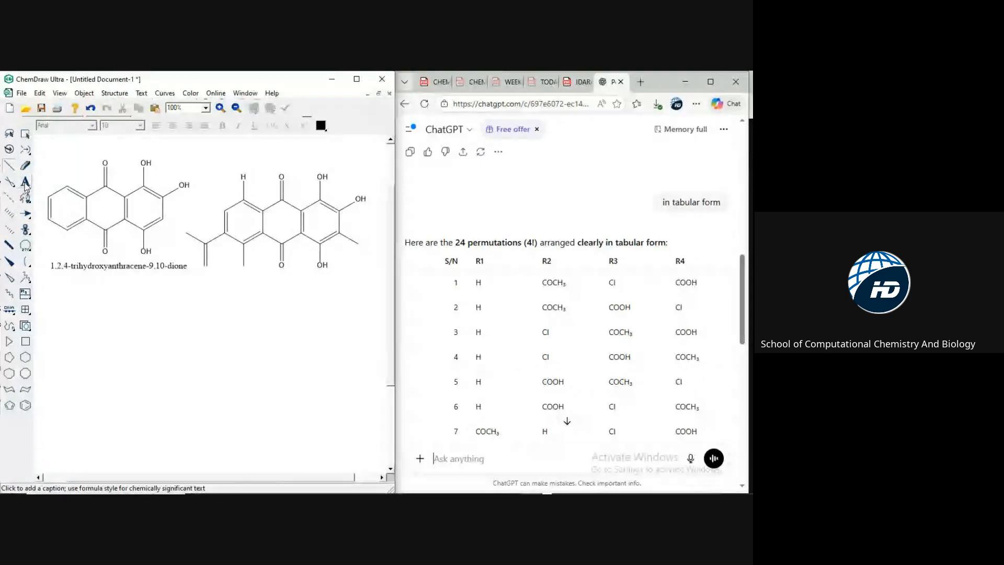
click(206, 267)
text(O)
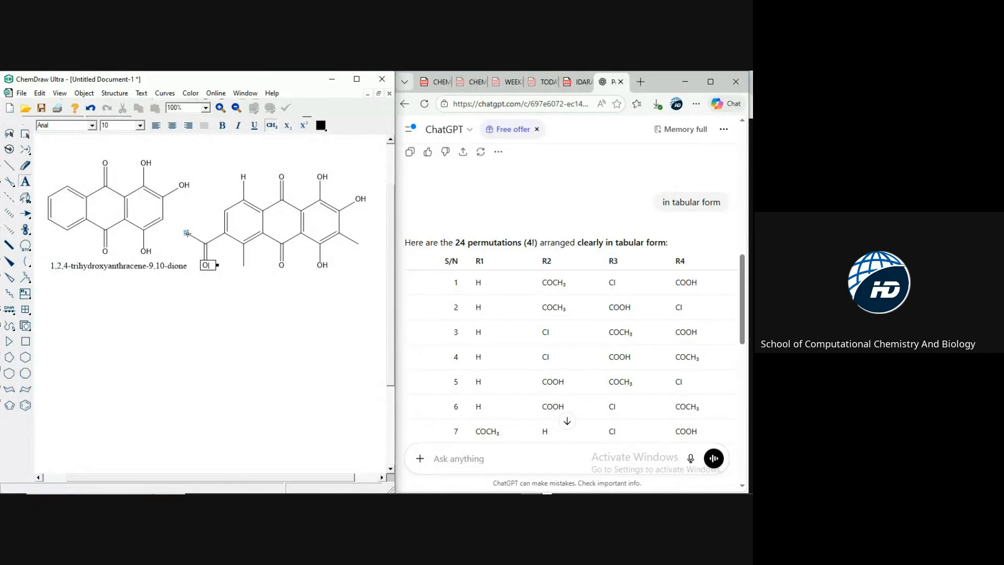
click(187, 233)
text(CH3)
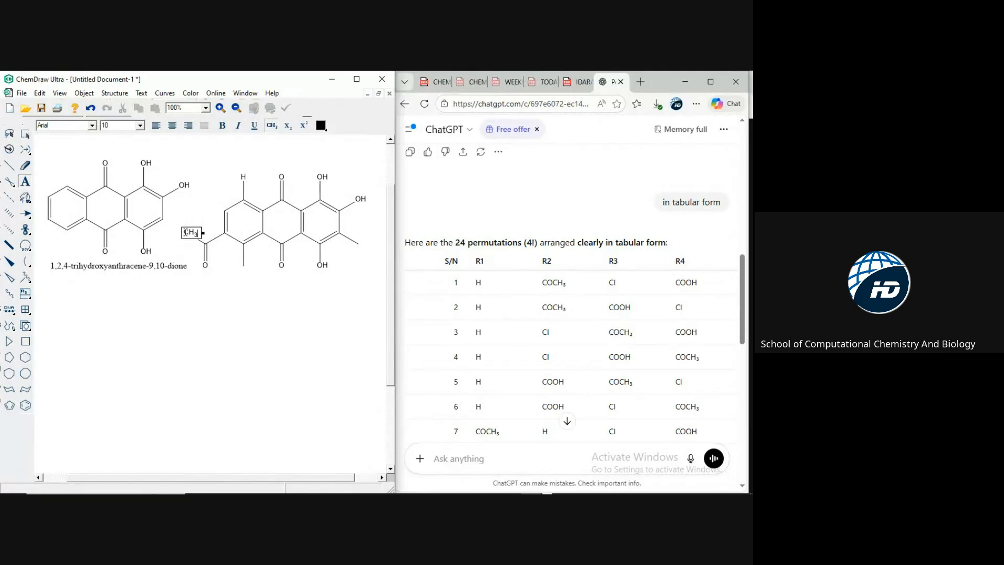
click(25, 135)
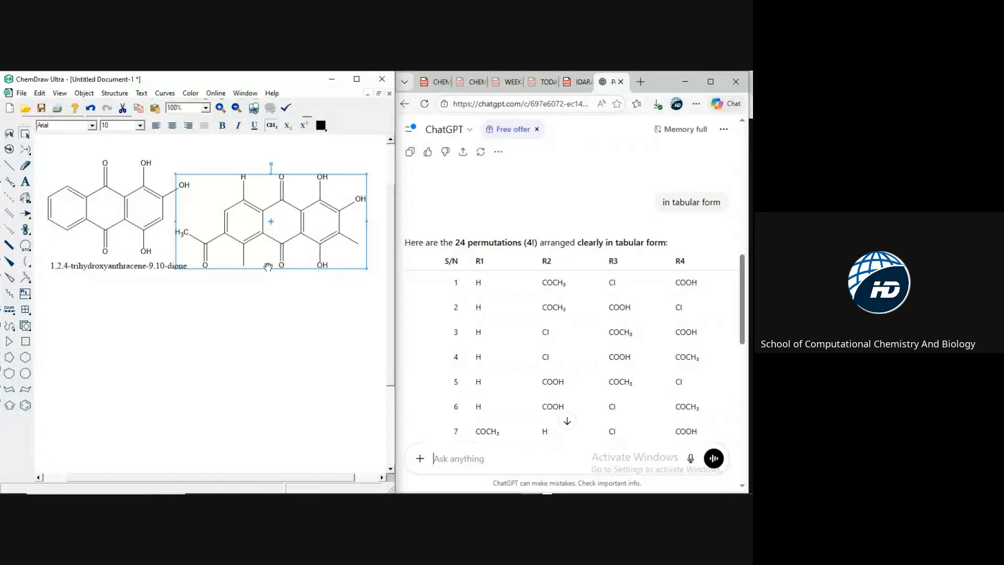
- Label the R3 substituent of the structure 2 variant Cl and its R4 substituent COOH
click(25, 181)
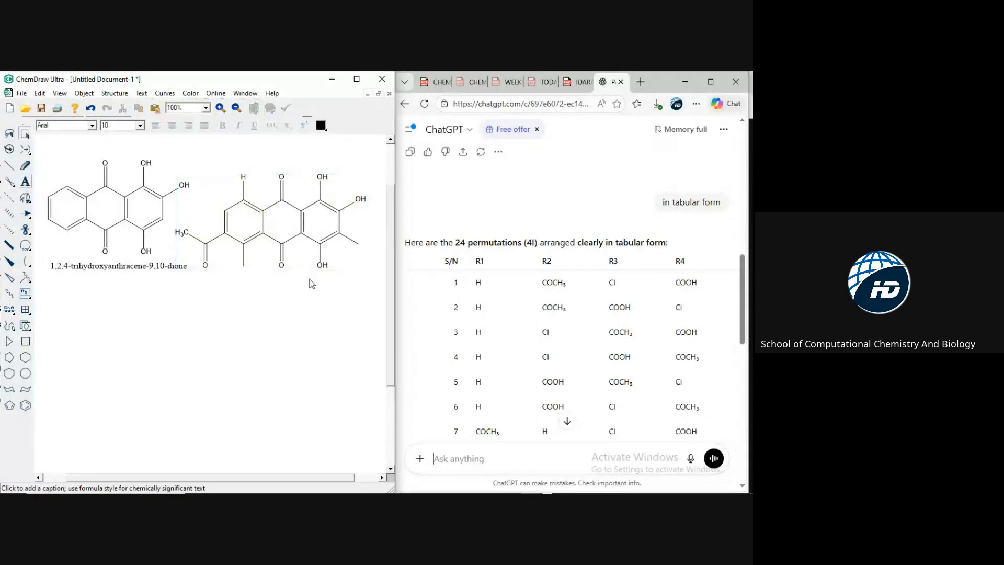
click(243, 266)
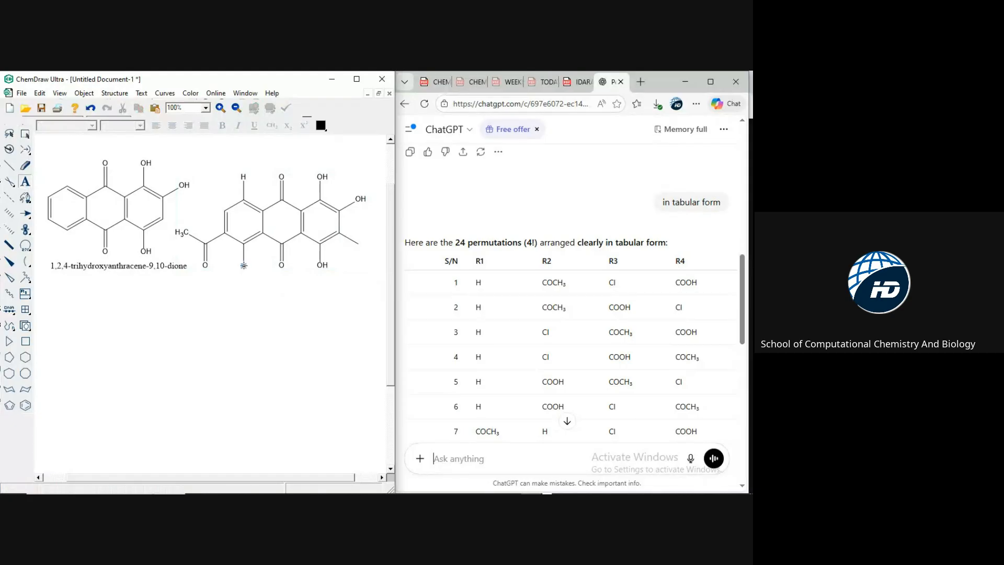
click(244, 266)
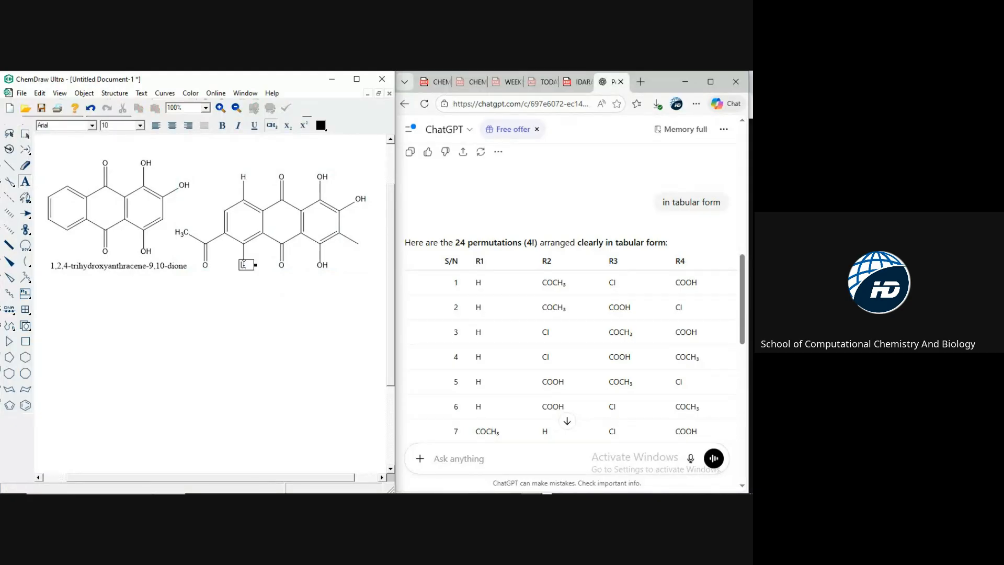
text(Cl)
click(358, 244)
text(Cl)
text(OOH)
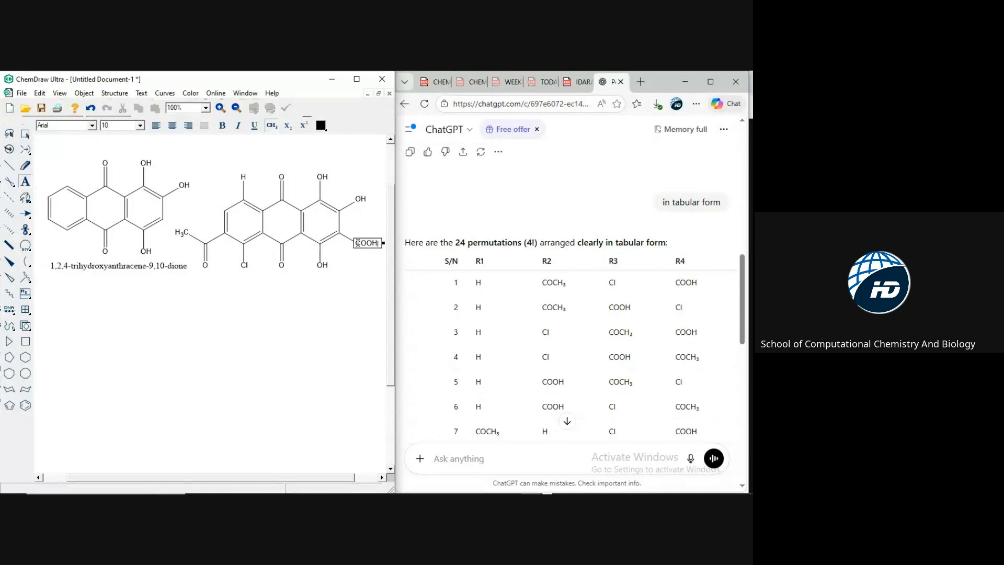
click(25, 134)
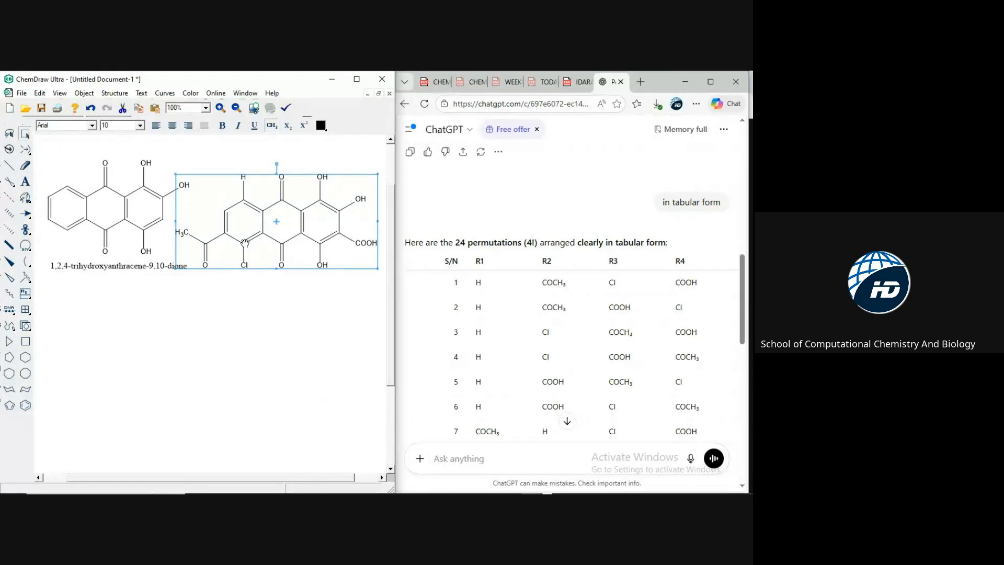
- Erase the R4 COOH label and extend that substituent with an upper single bond and a lower double bond
click(26, 165)
click(26, 165)
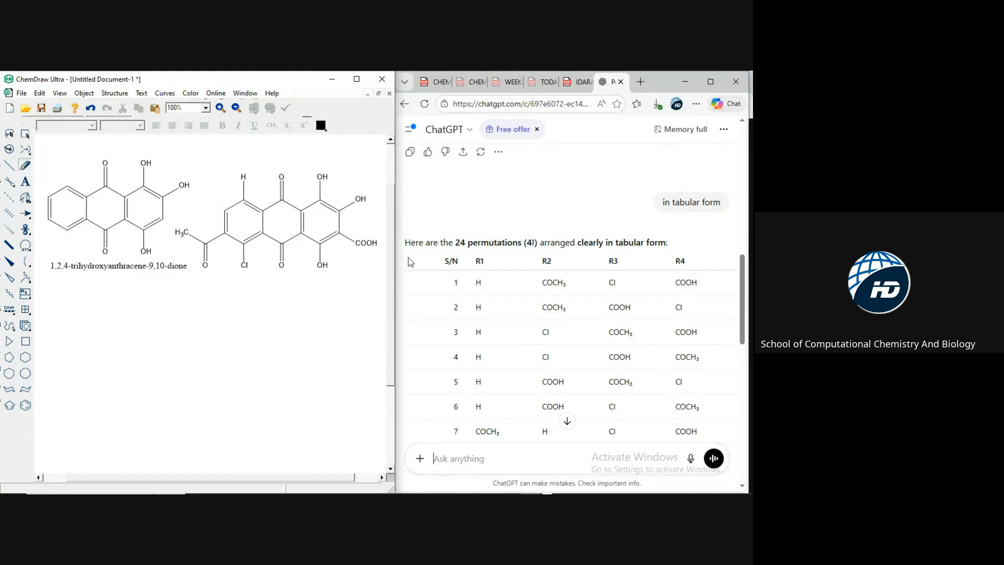
click(370, 244)
click(11, 165)
click(358, 244)
click(359, 255)
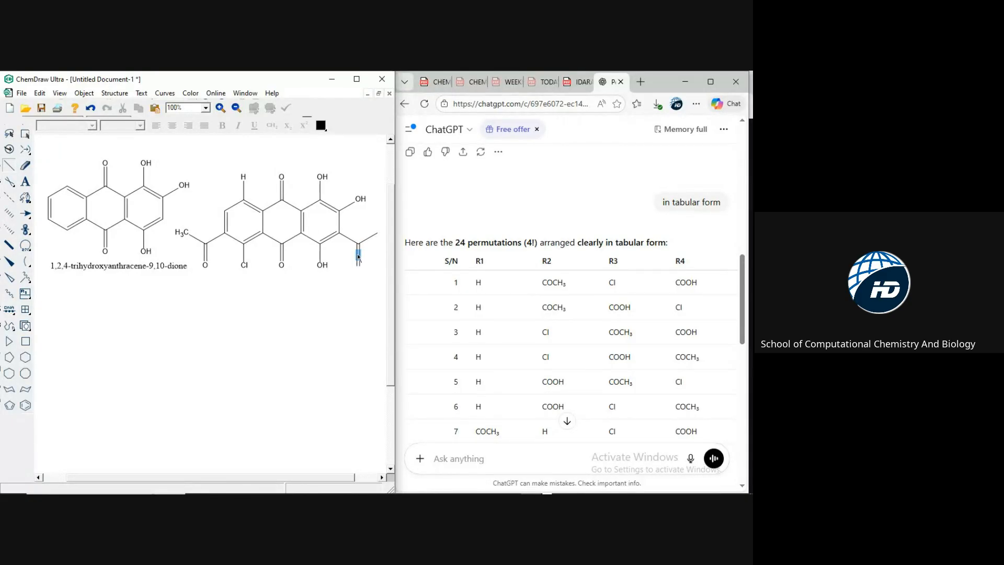
- Label the R4 group's double-bond end O and single-bond end OH, and place a copy of the structure below structure 1
click(28, 184)
click(357, 266)
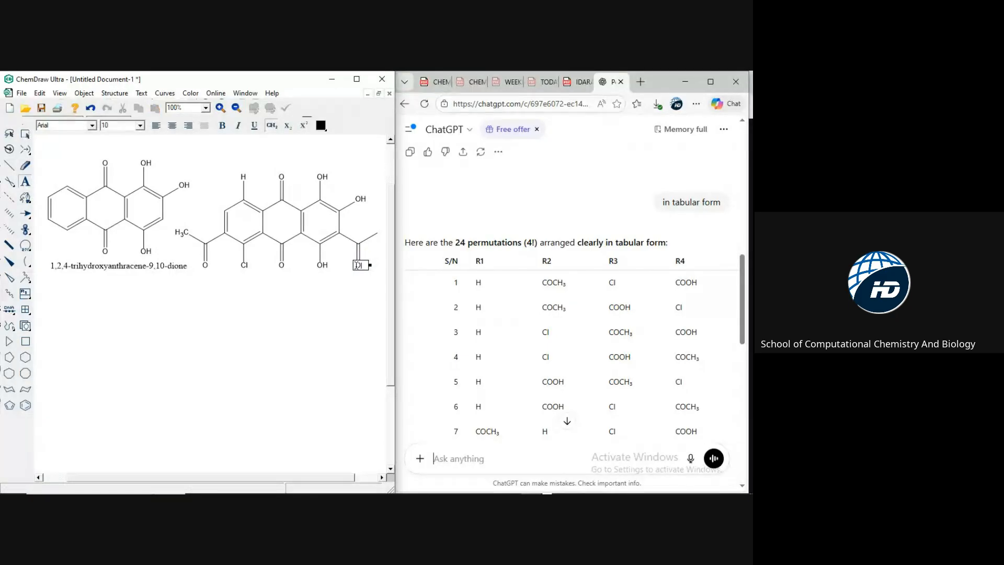
click(378, 233)
text(OH)
click(25, 134)
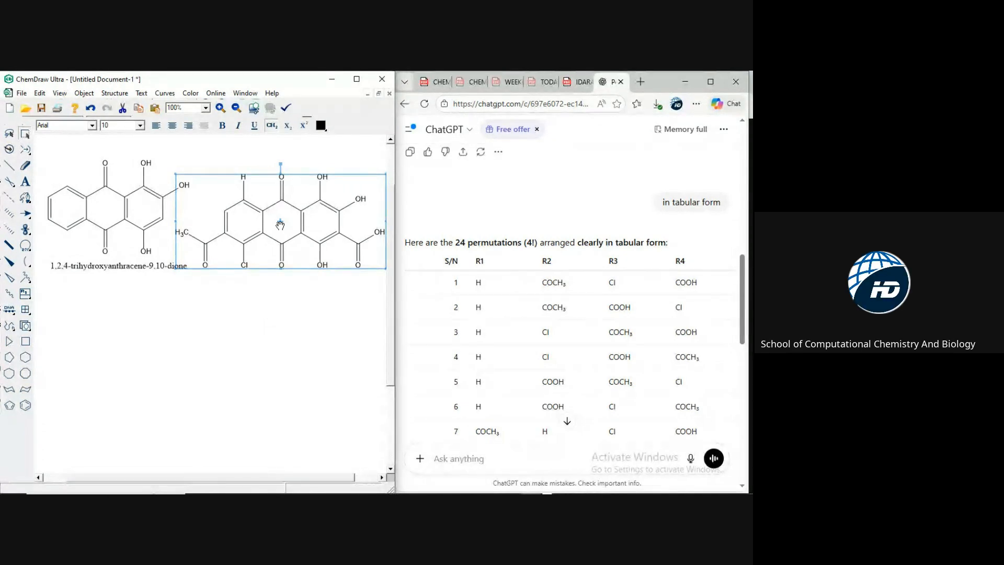
drag(280, 225, 145, 392)
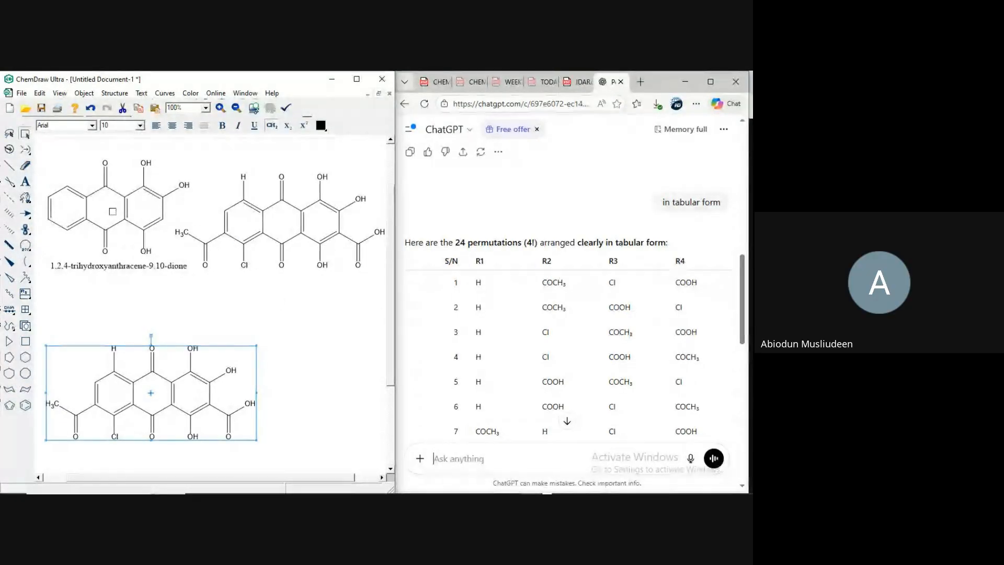
- Erase the upper variant's R4 end labels and both branch bonds, leaving a single bond on the ring
click(25, 166)
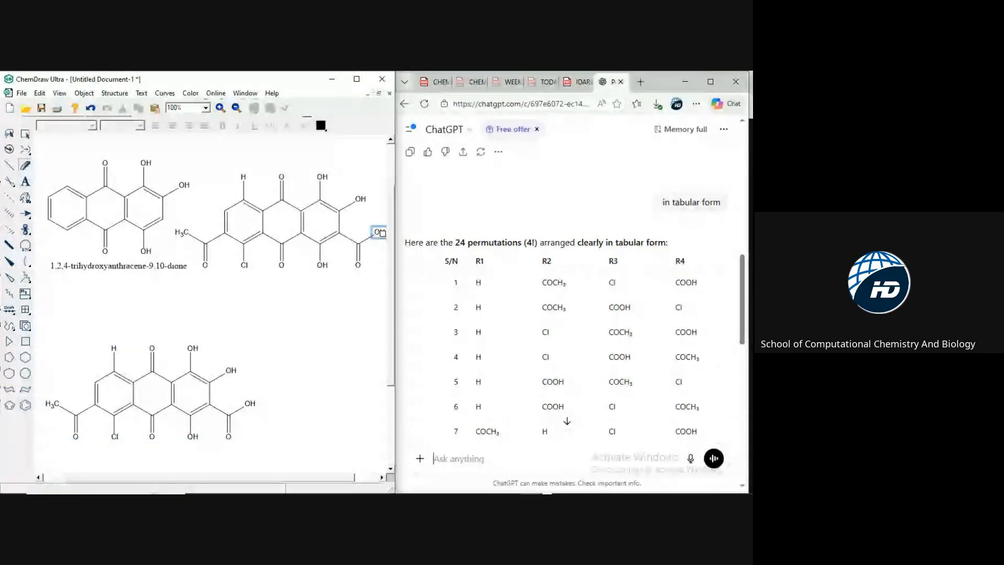
click(379, 231)
click(361, 258)
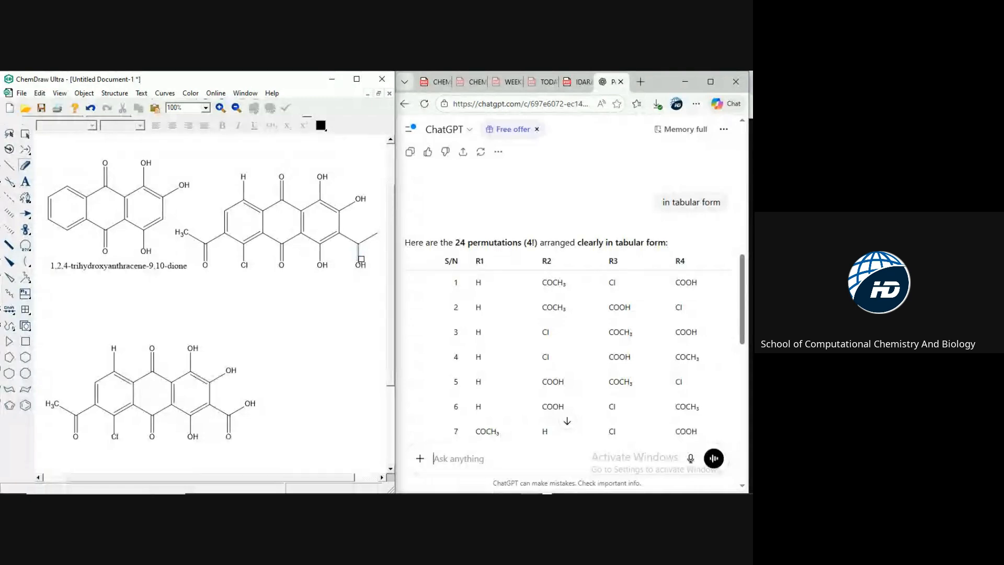
click(360, 265)
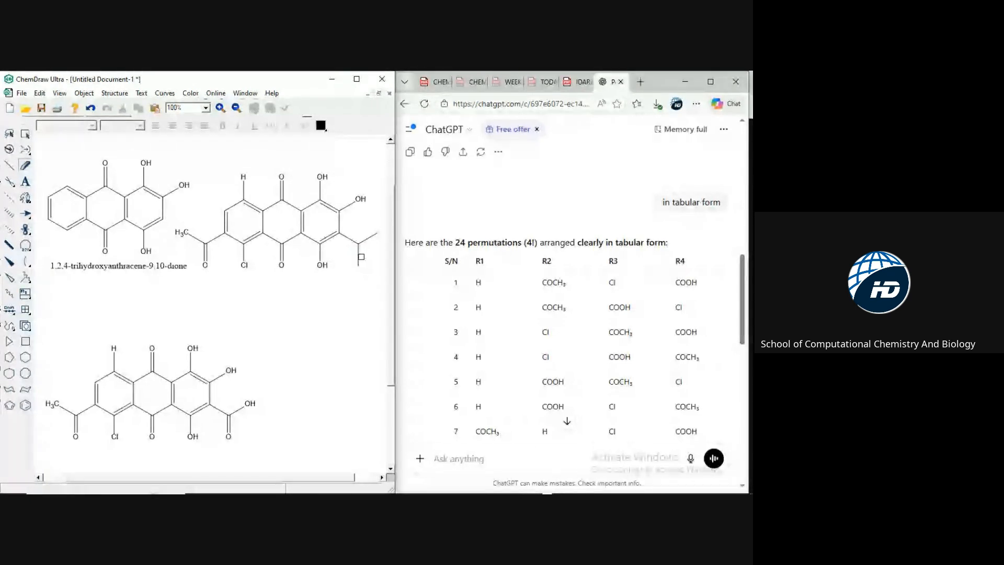
click(359, 258)
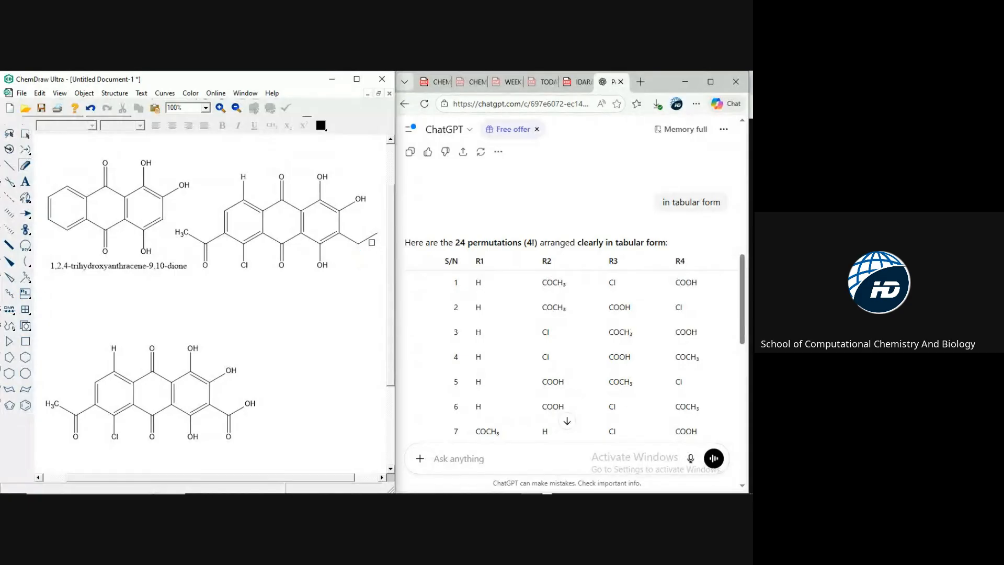
click(369, 238)
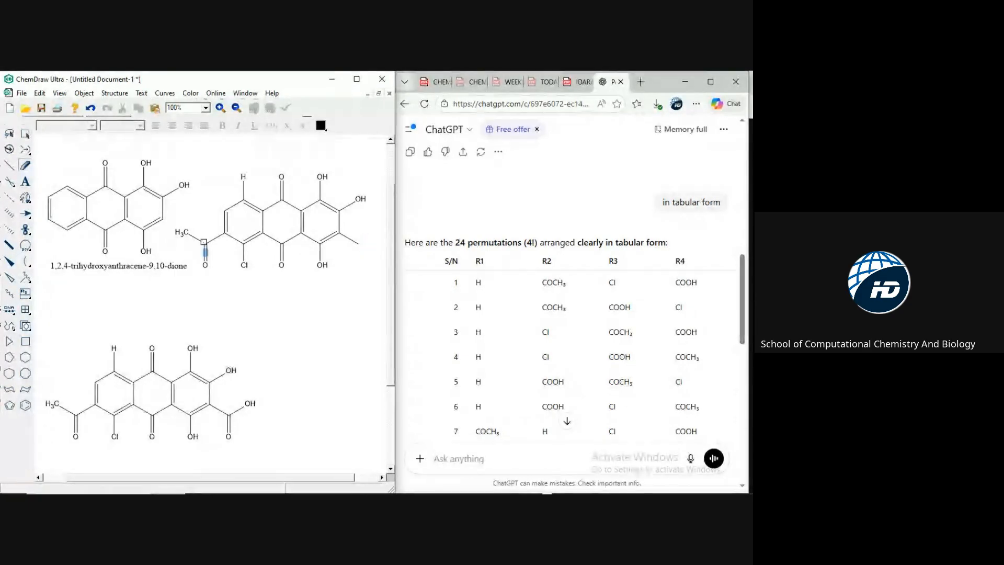
- Erase the upper variant's R2 end labels and both branch bonds, leaving a single bond on the ring
click(184, 234)
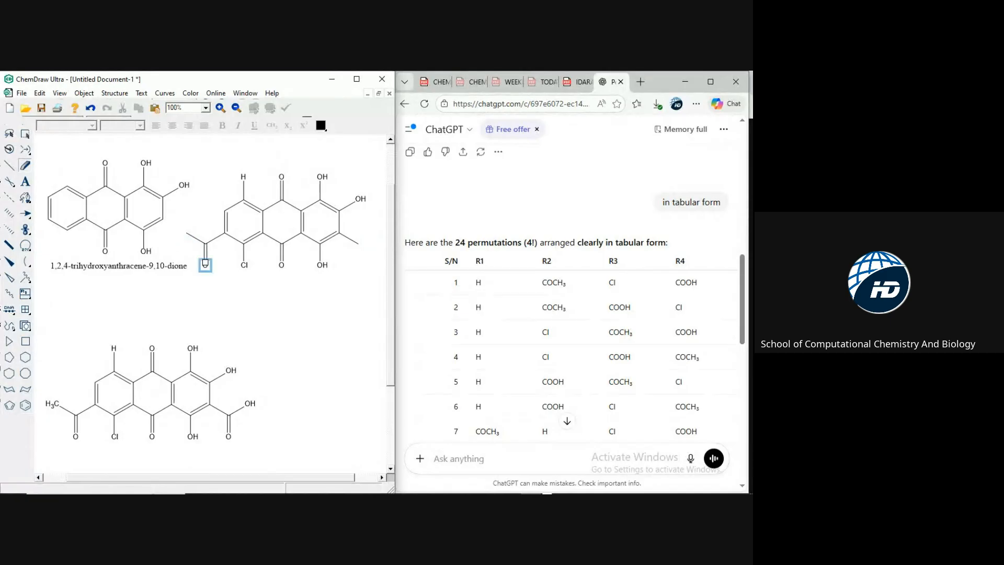
click(205, 264)
click(194, 238)
click(207, 258)
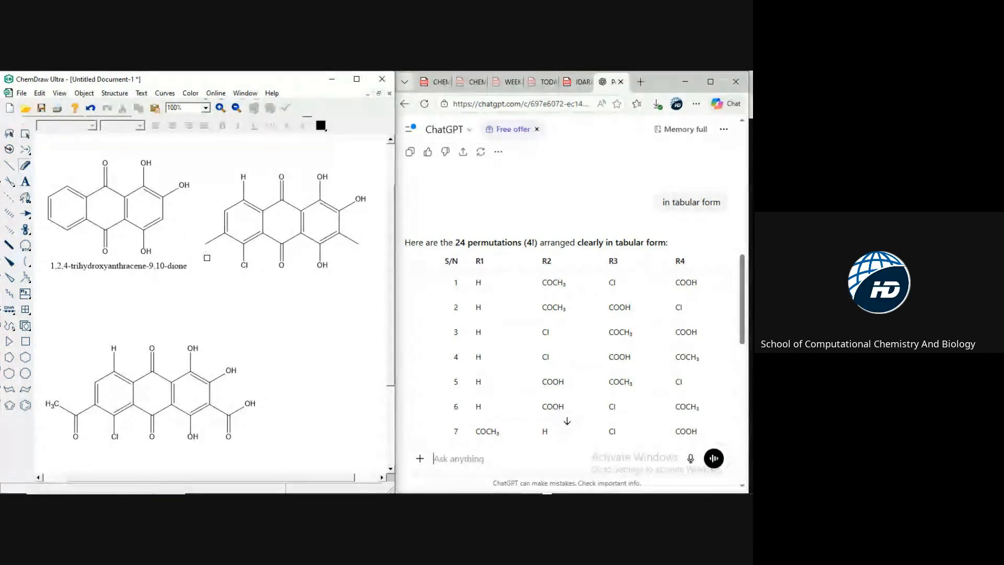
- Label the upper variant's R2 substituent COCH3 and its R4 substituent COOH
click(25, 182)
click(205, 244)
text(CO)
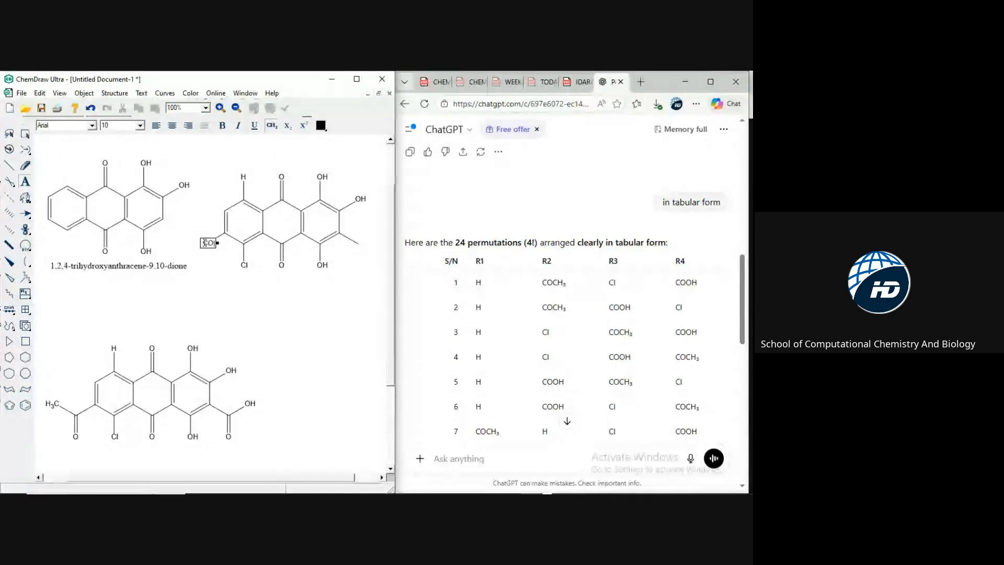
text(CH3)
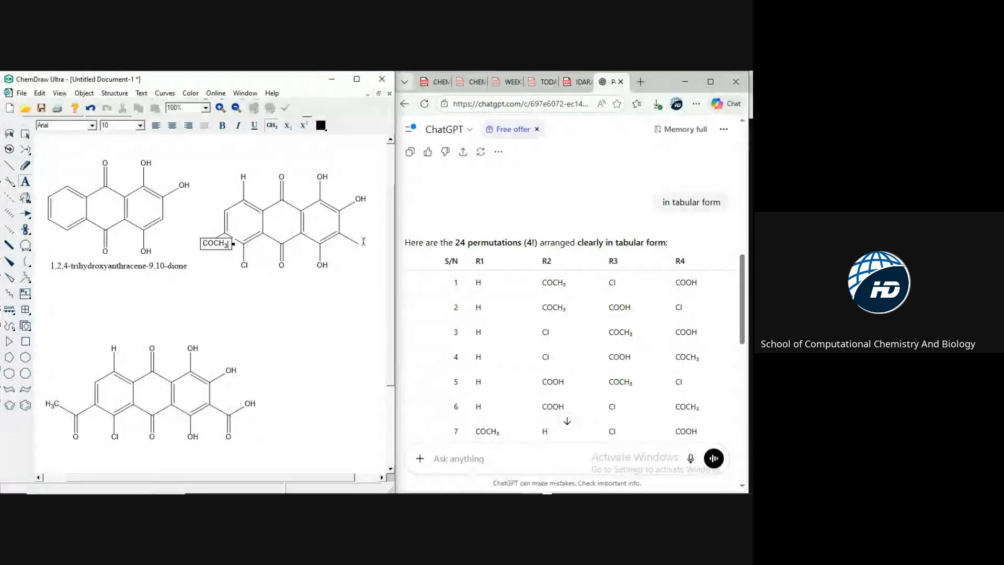
click(358, 243)
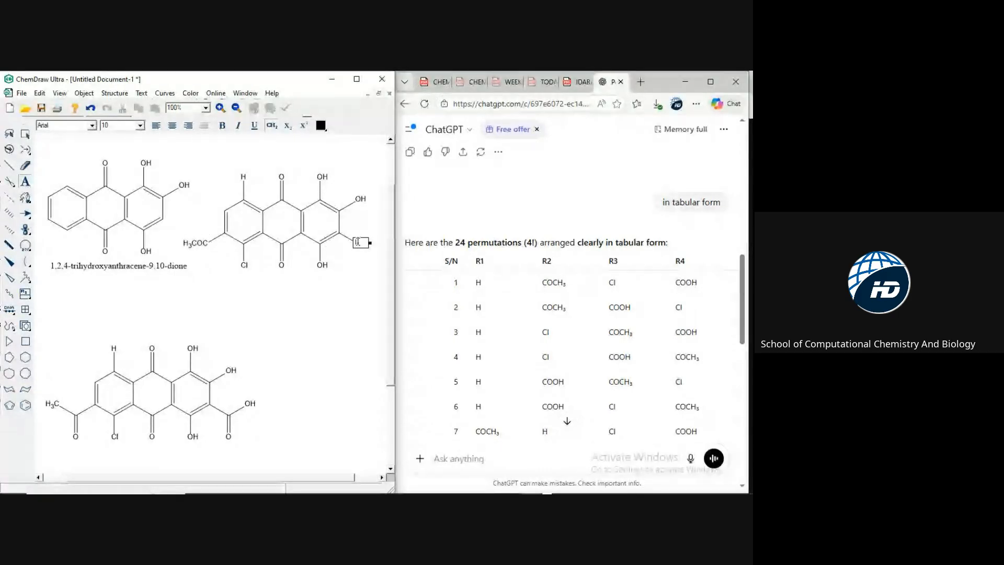
text(COOH)
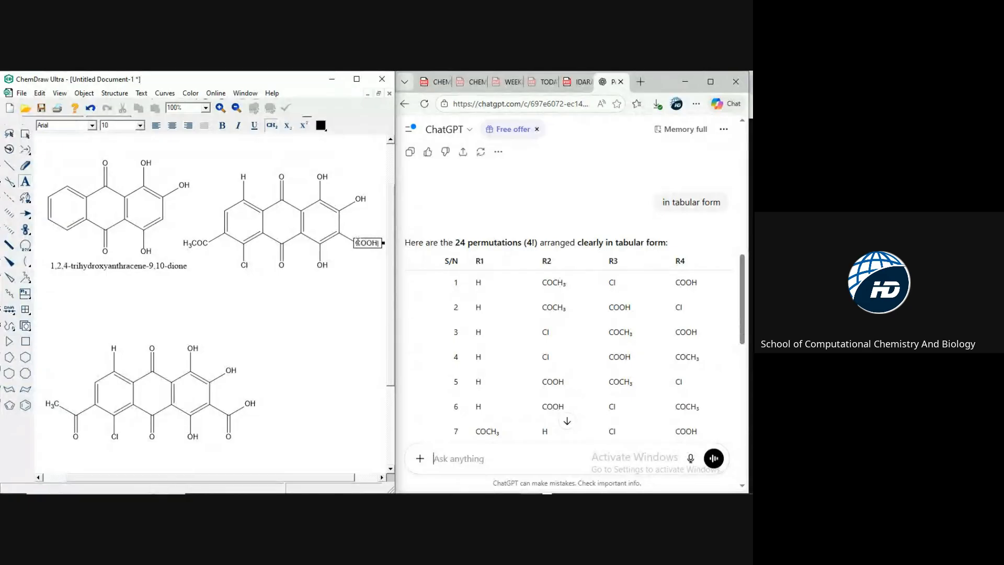
- Convert the upper variant with condensed COCH3 and COOH labels to a chemical name
click(27, 135)
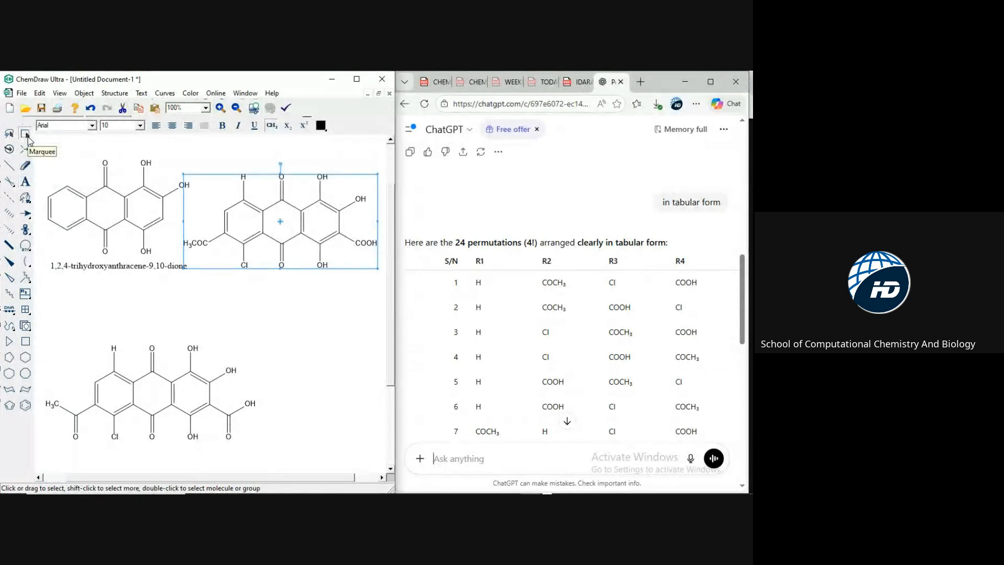
click(115, 93)
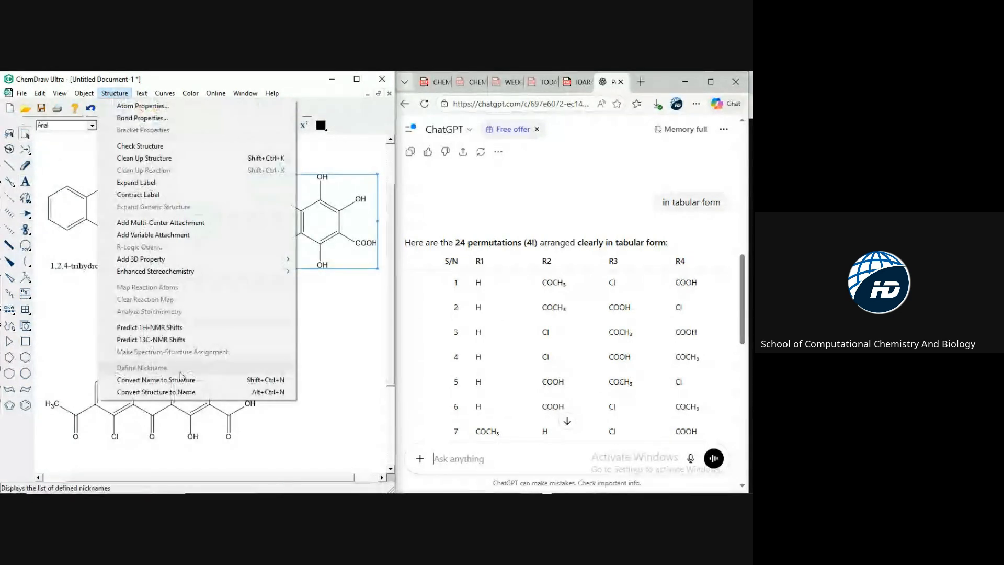
click(170, 392)
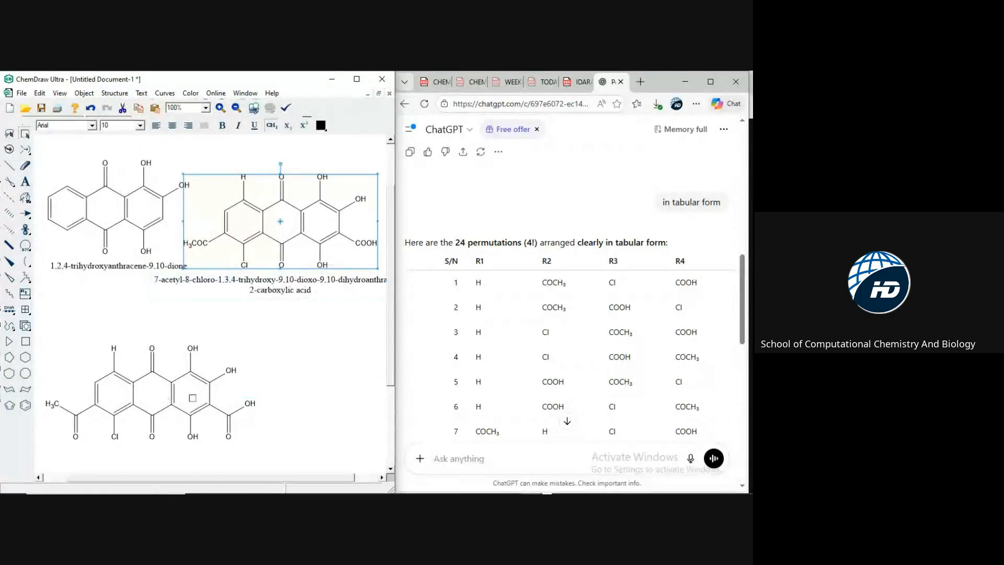
- Convert the lower copy with fully drawn acetyl and carboxyl groups to a chemical name, and maximize the drawing window
click(193, 398)
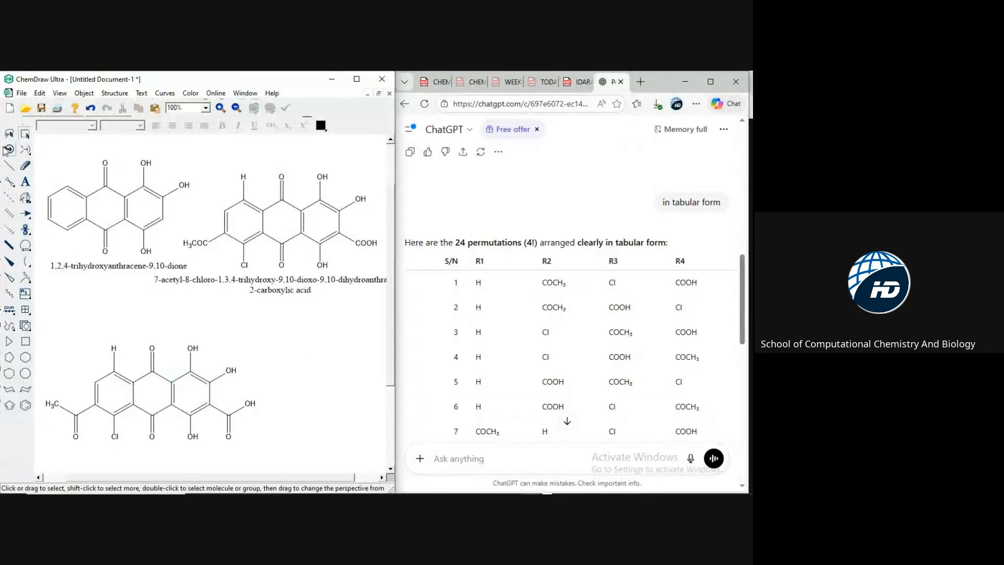
click(25, 135)
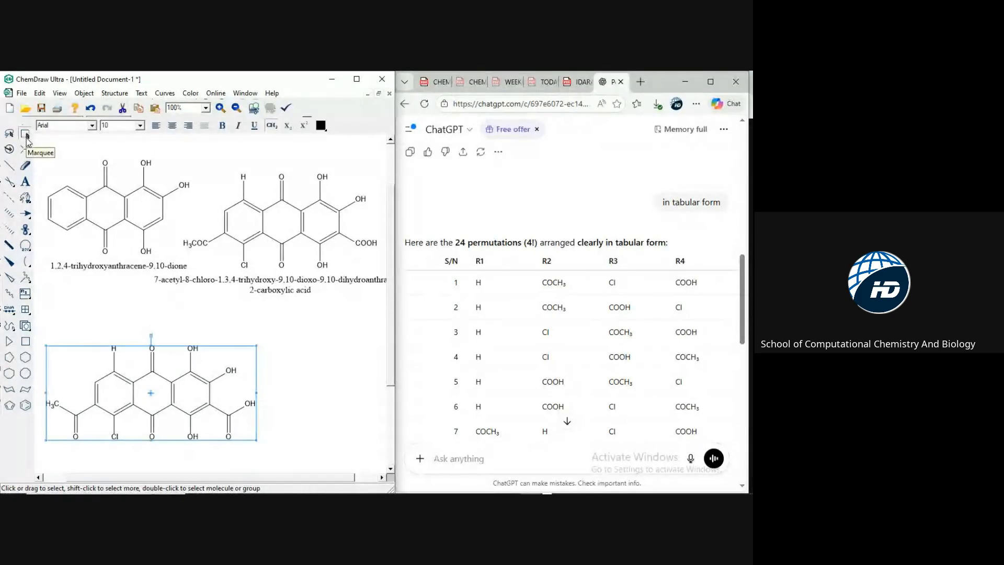
click(115, 94)
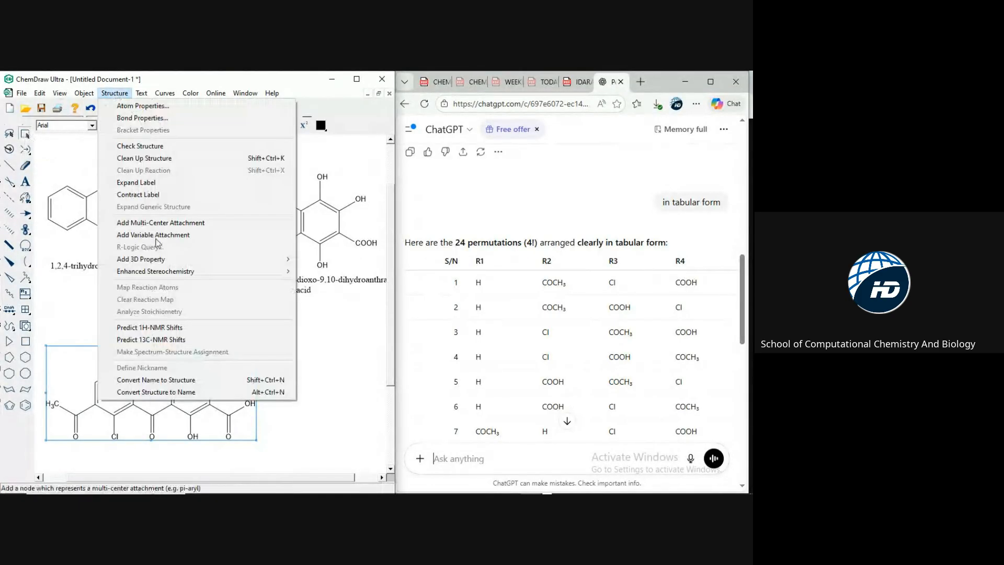
click(175, 397)
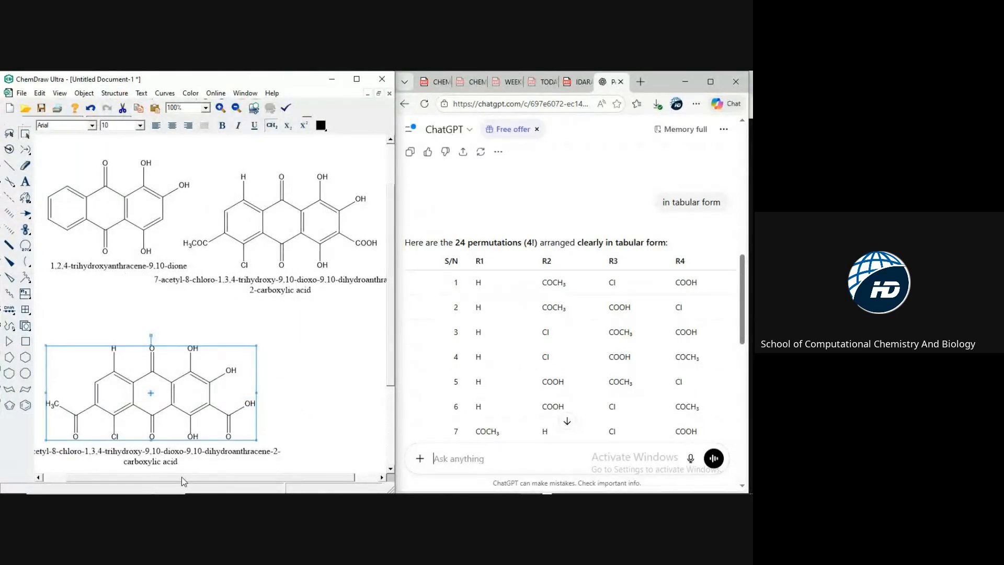
scroll(165, 481, left, 2)
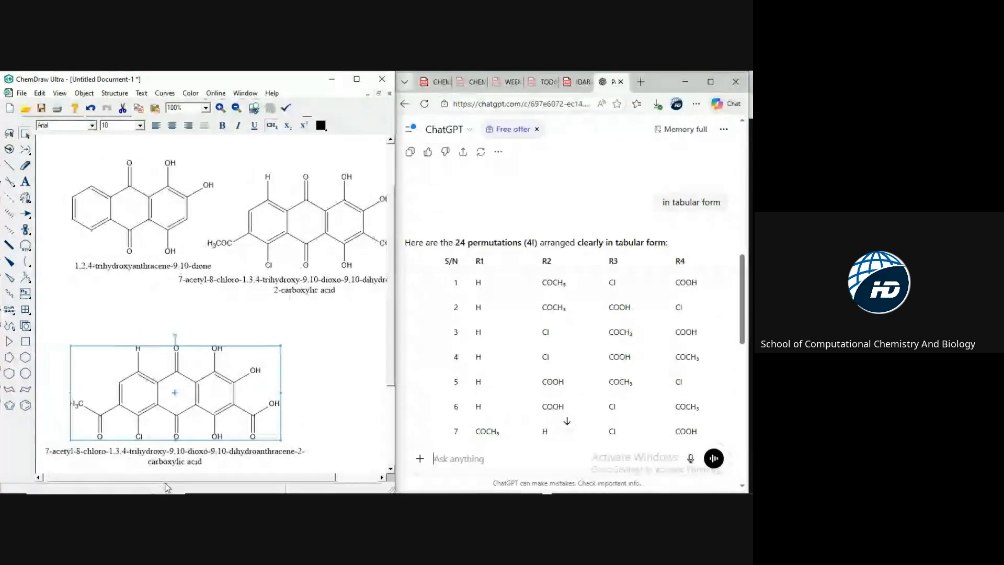
click(358, 80)
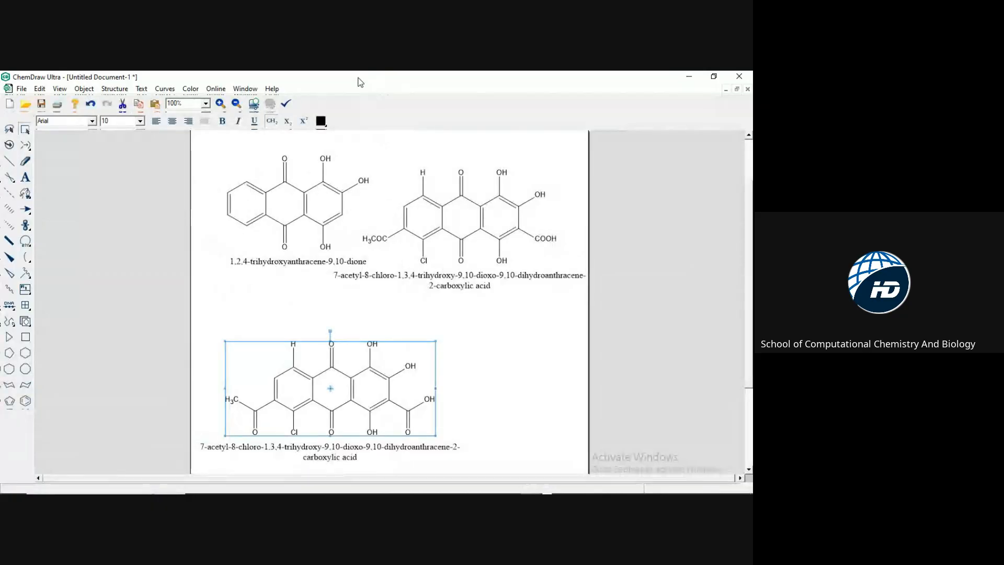
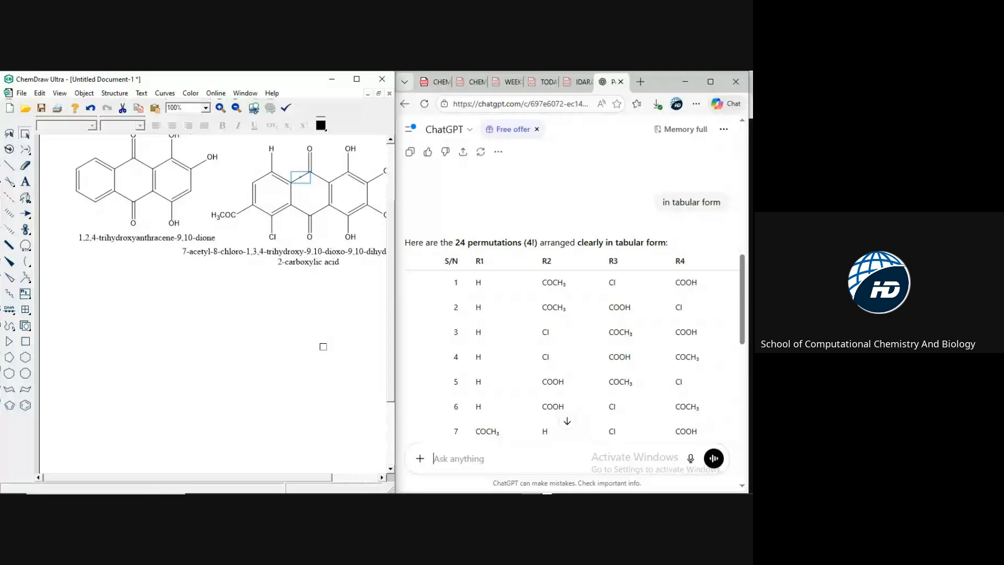
click(323, 347)
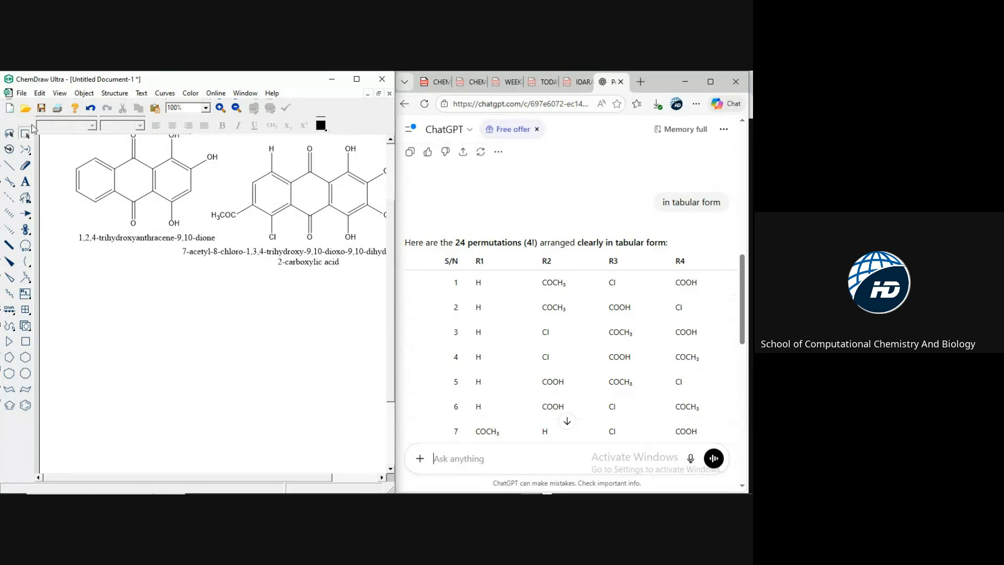
click(25, 136)
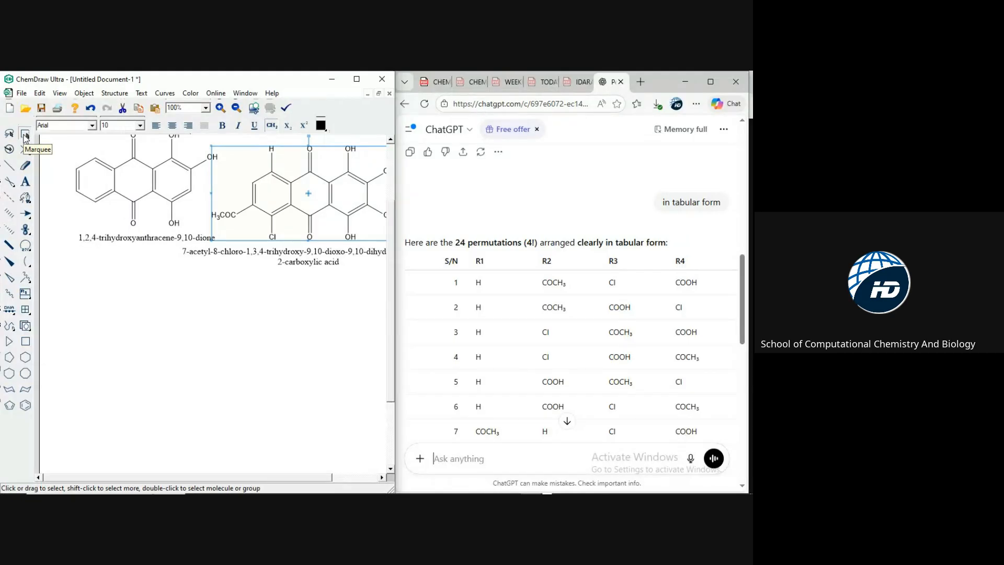
click(120, 367)
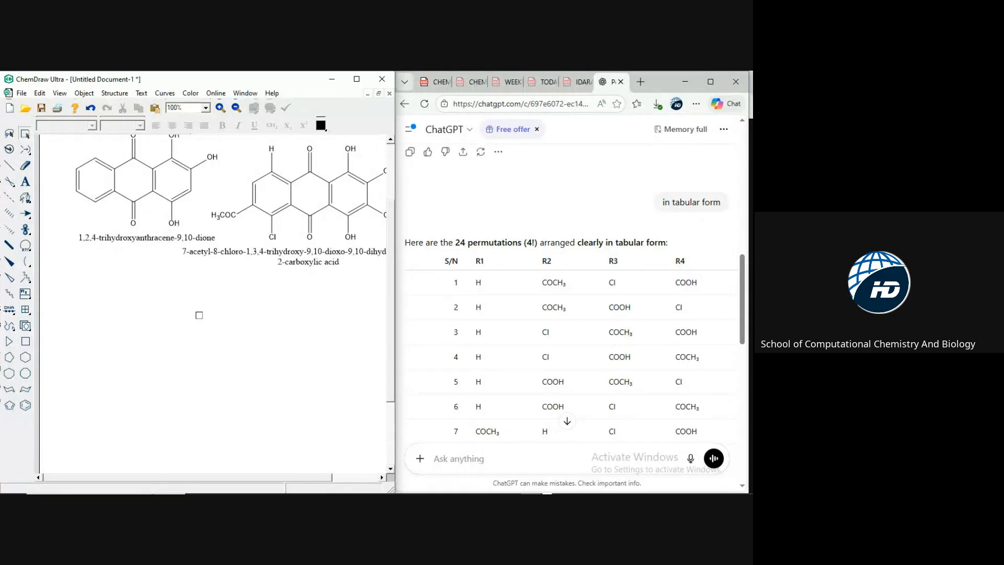
click(26, 136)
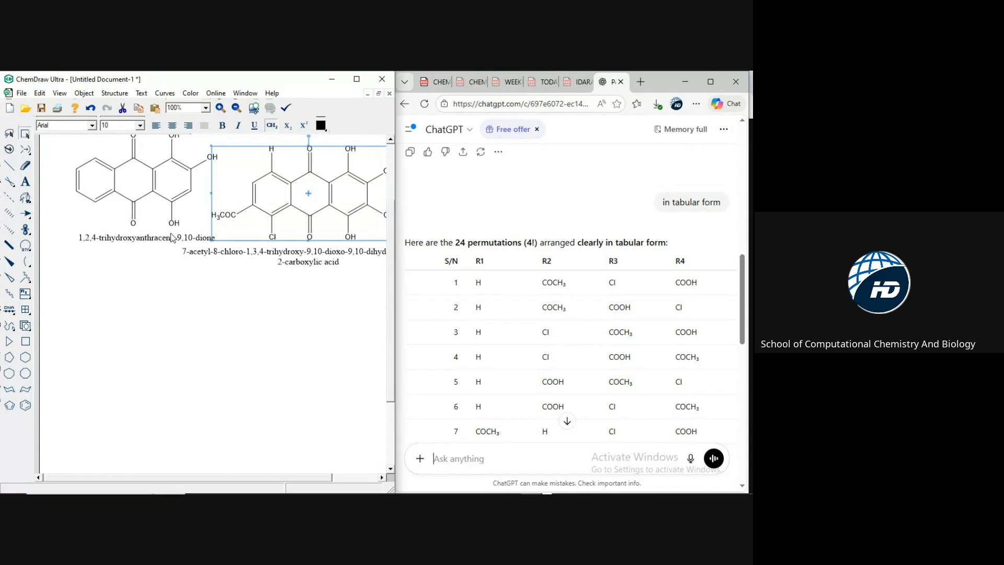
click(258, 365)
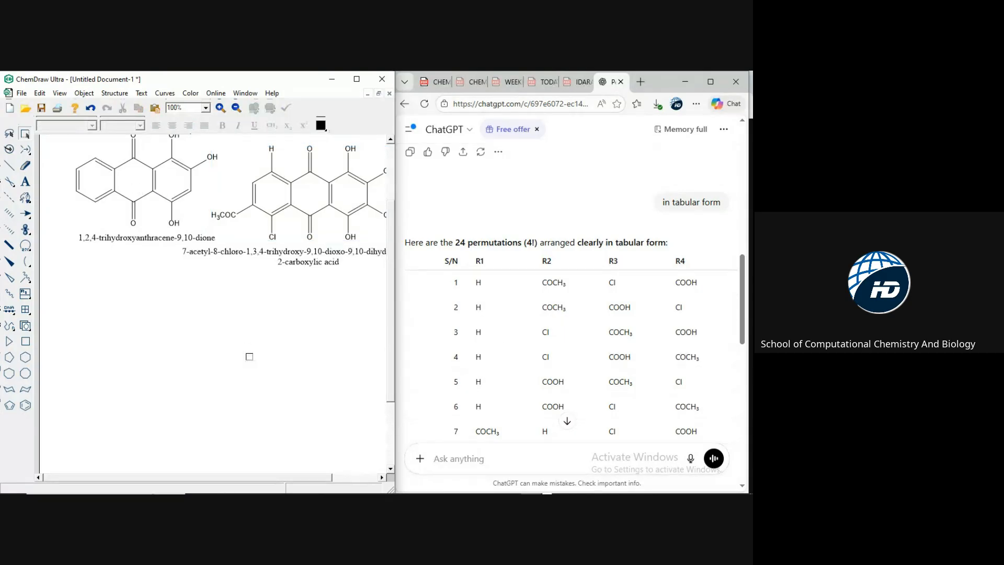
click(126, 160)
click(216, 366)
click(25, 136)
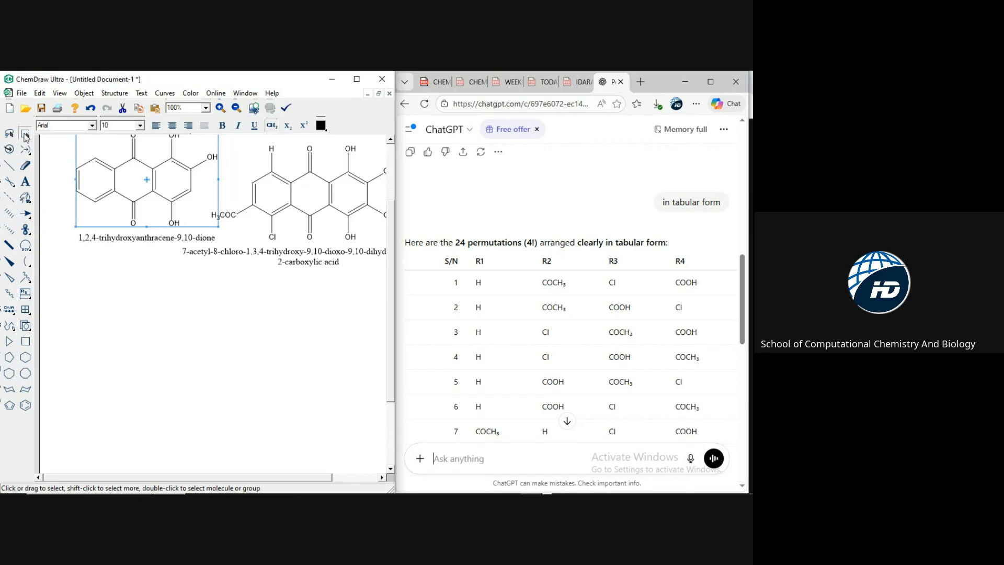
click(163, 303)
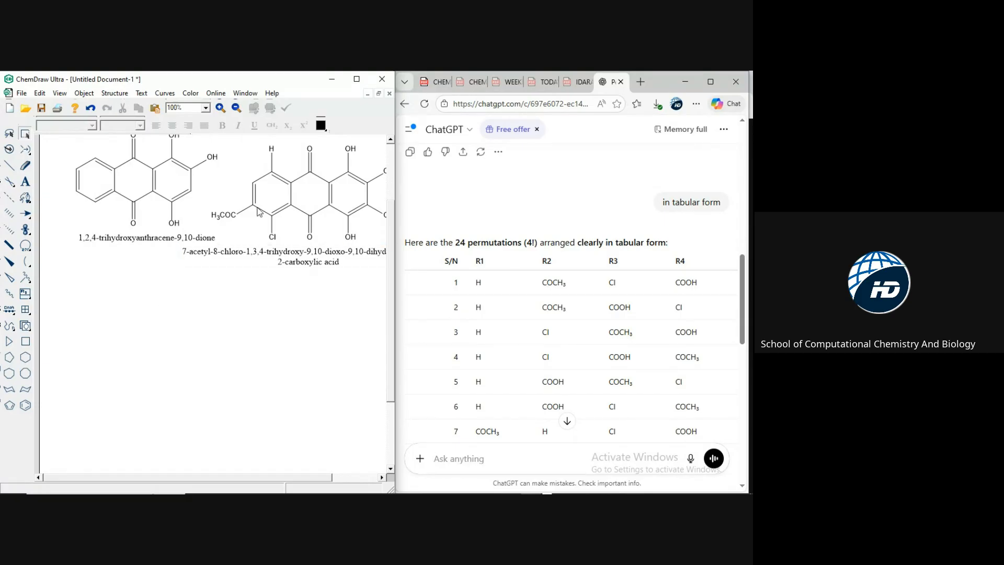
click(312, 158)
click(308, 351)
click(26, 136)
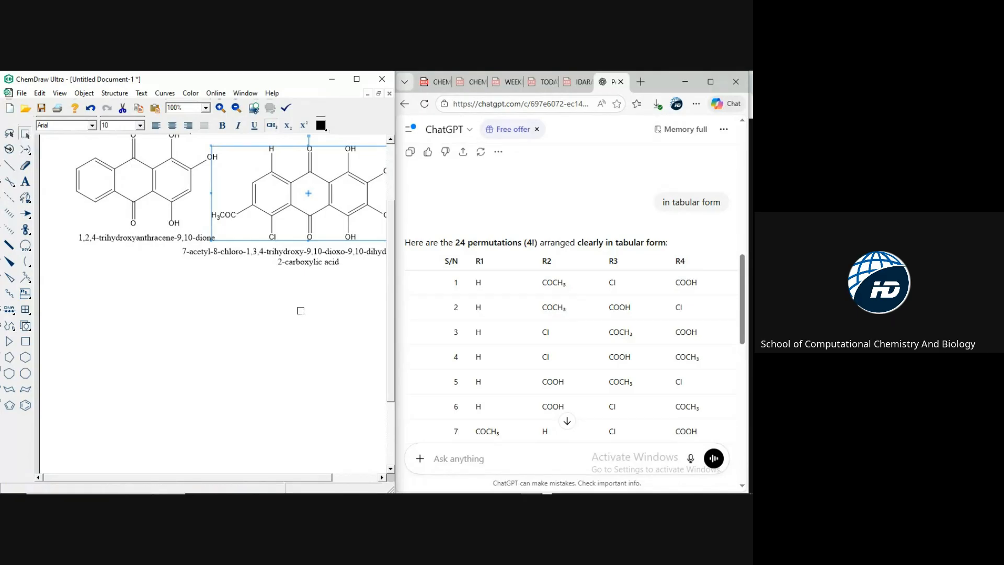
click(312, 323)
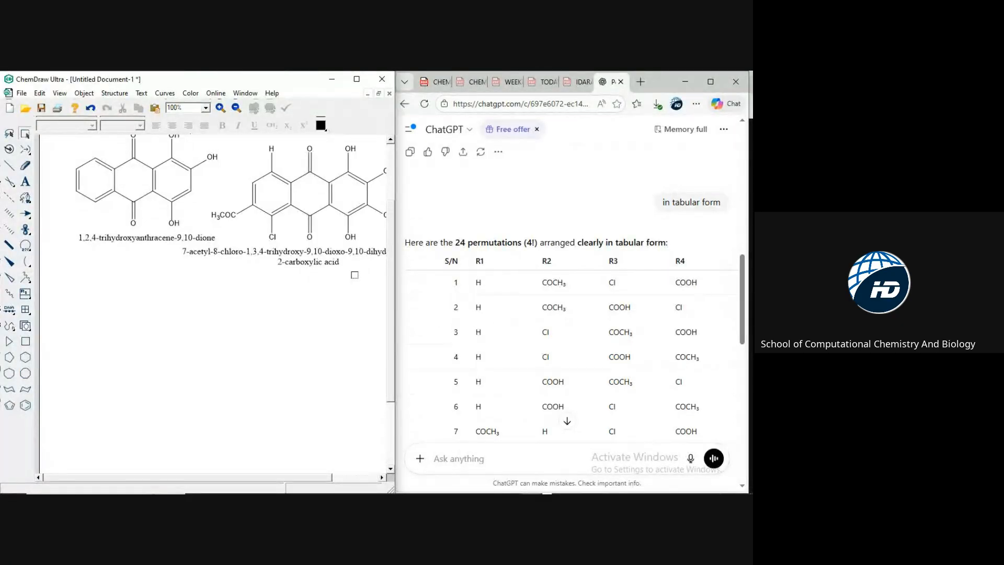
- Duplicate the 7-acetyl-8-chloro anthraquinone structure without its name and place the copy in the empty area below the existing structures
click(263, 179)
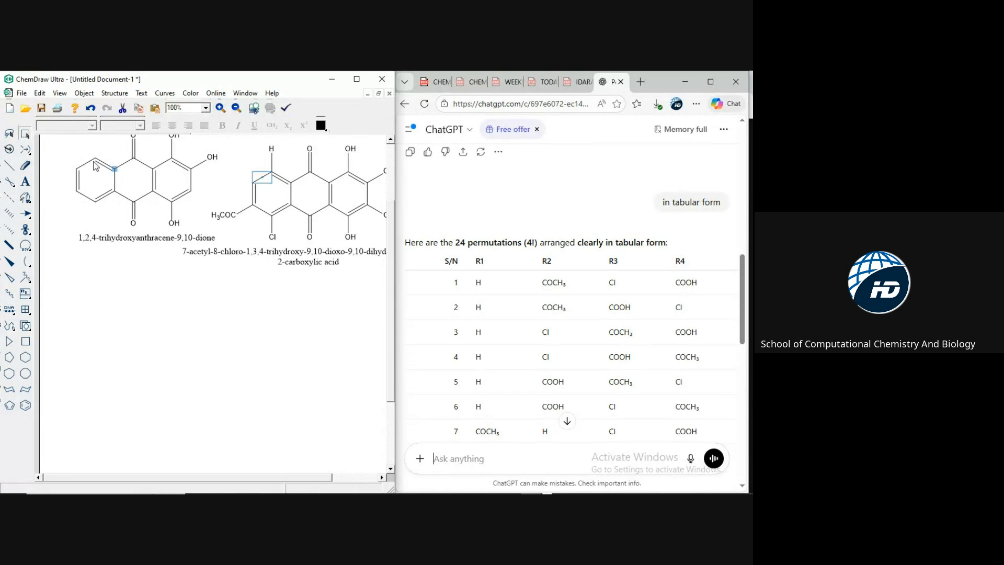
click(24, 135)
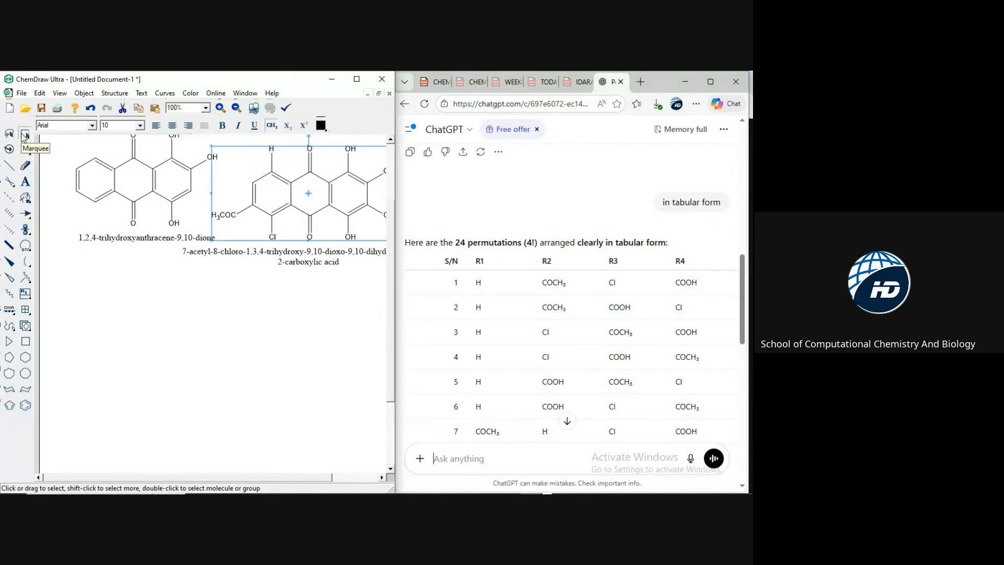
drag(239, 227, 244, 233)
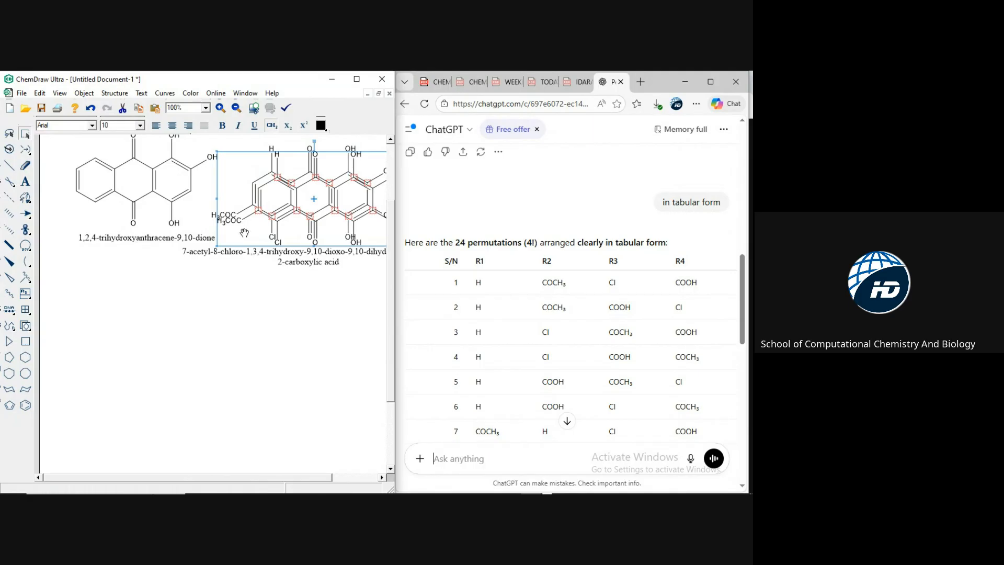
click(126, 388)
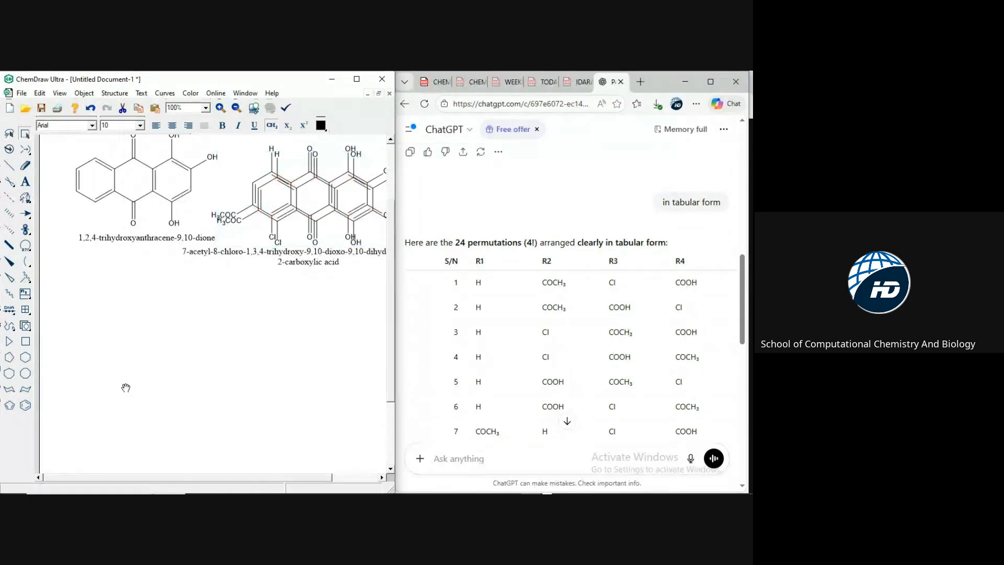
mouse_move(126, 387)
mouse_down()
mouse_move(140, 374)
mouse_move(130, 357)
mouse_move(102, 352)
mouse_move(44, 379)
mouse_move(109, 377)
mouse_up()
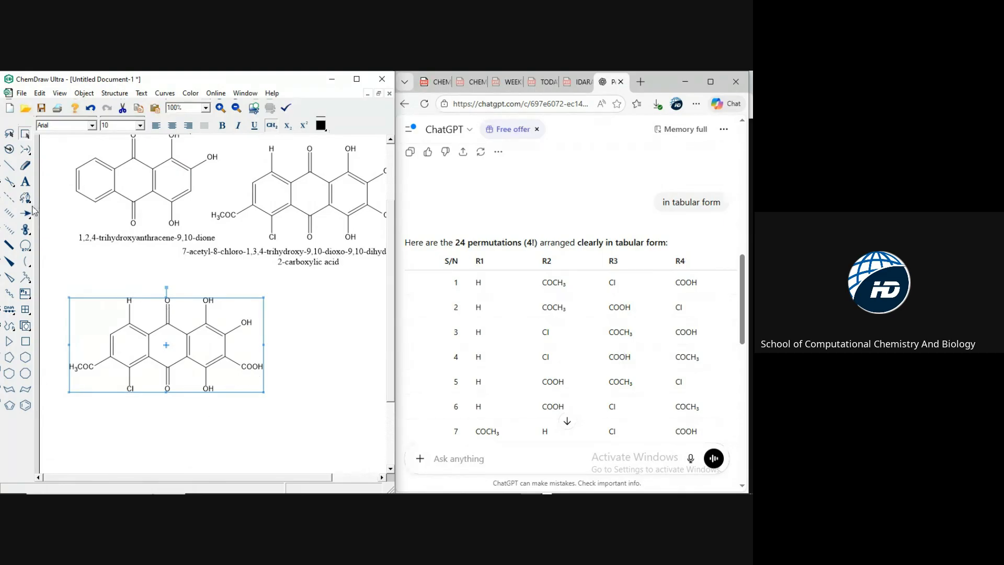
- Replace the Cl label at the R3 position of the new copy with COOH
click(25, 183)
click(207, 390)
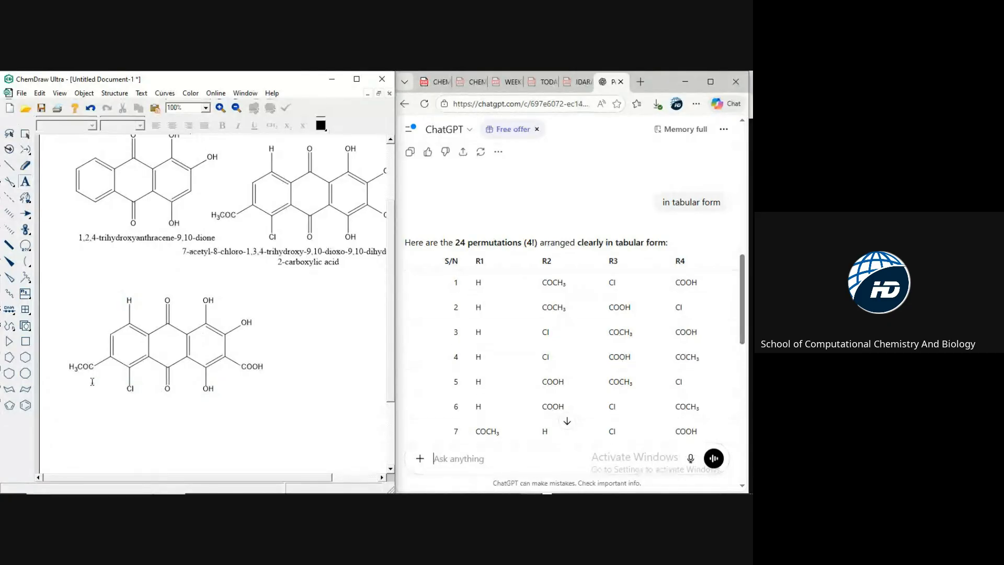
click(129, 388)
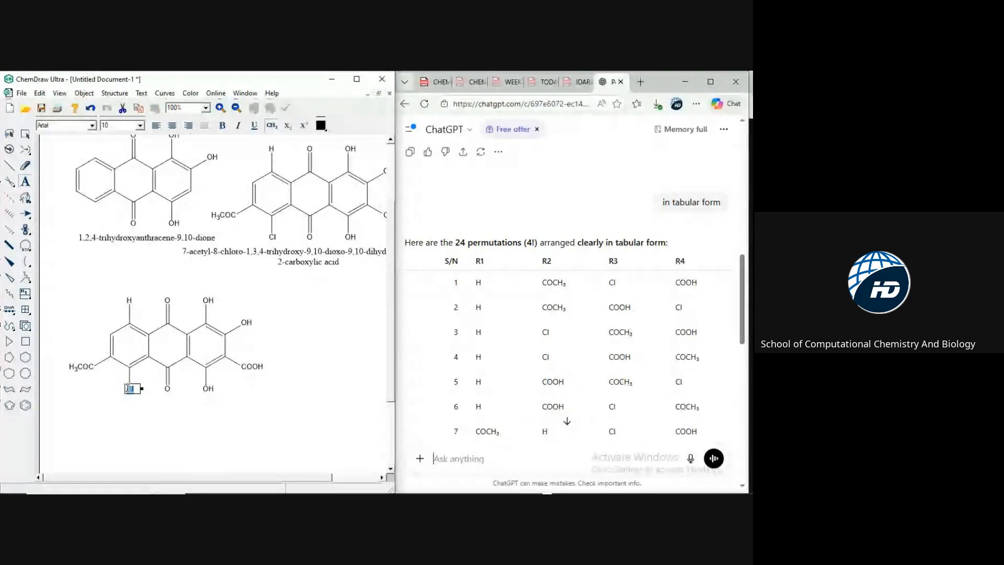
click(128, 388)
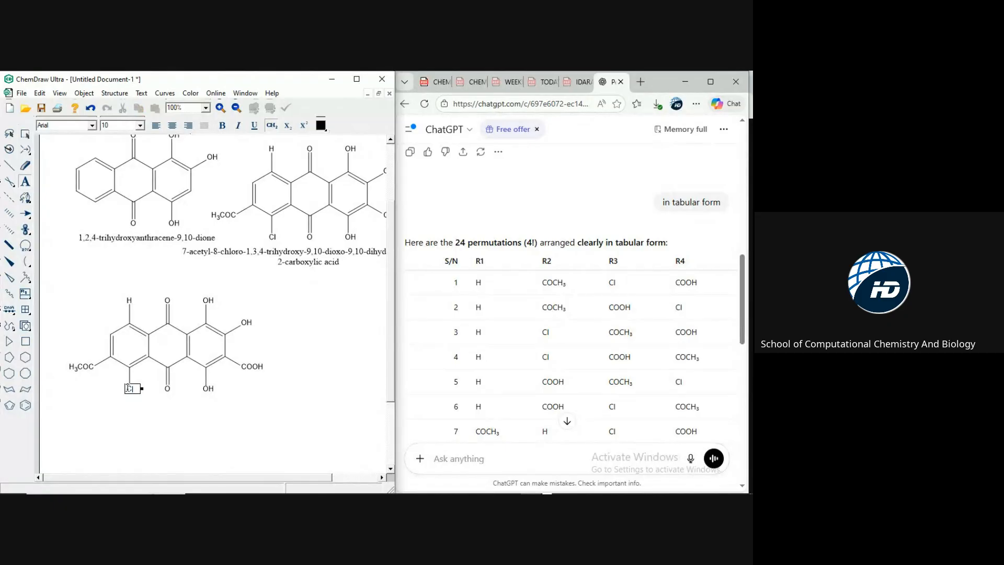
text(COOH)
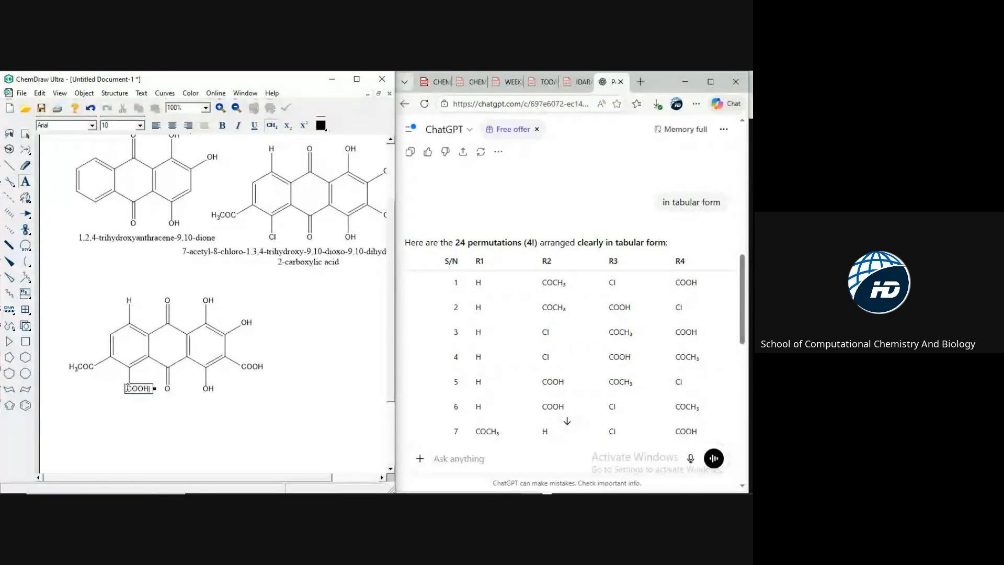
key(Delete)
key(Delete)
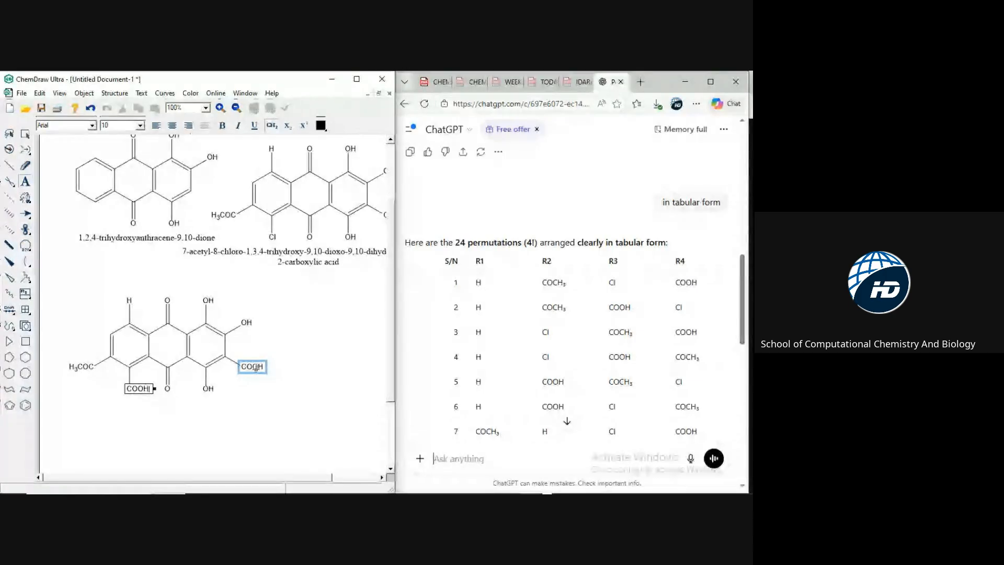
- Replace the COOH label at the R4 position of the new copy with Cl
click(255, 369)
text(Cl)
key(BackSpace)
key(BackSpace)
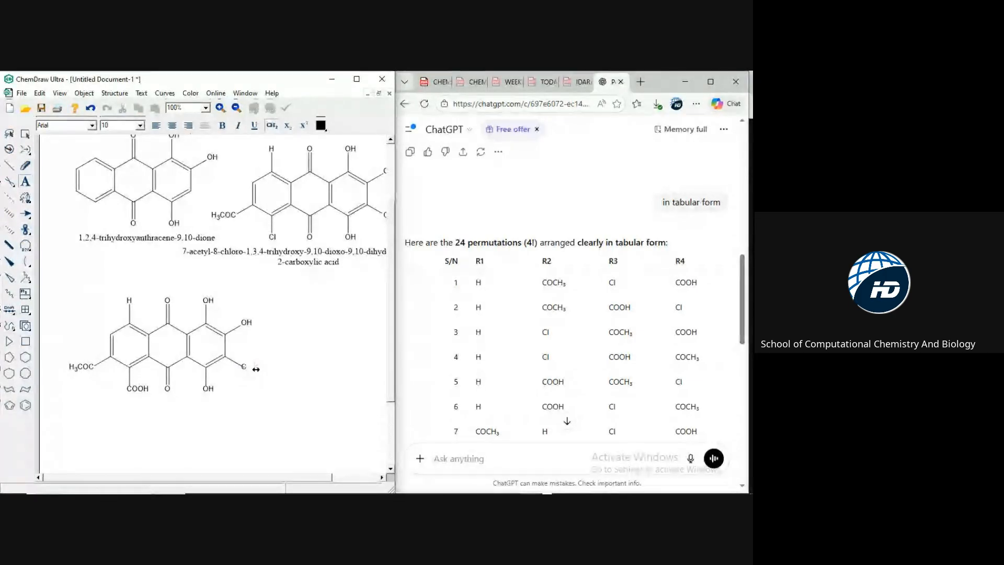
text(Cl)
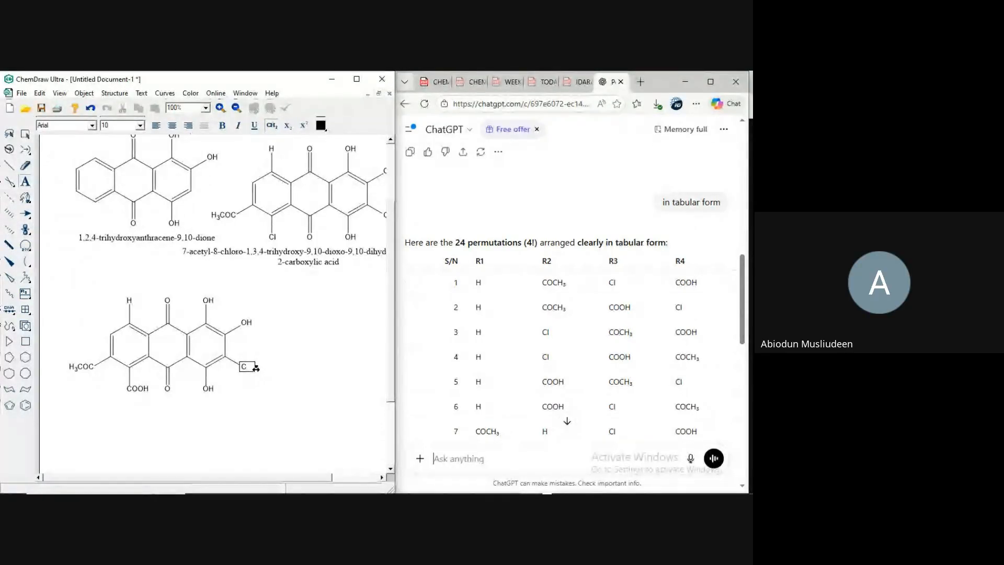
key(BackSpace)
key(BackSpace)
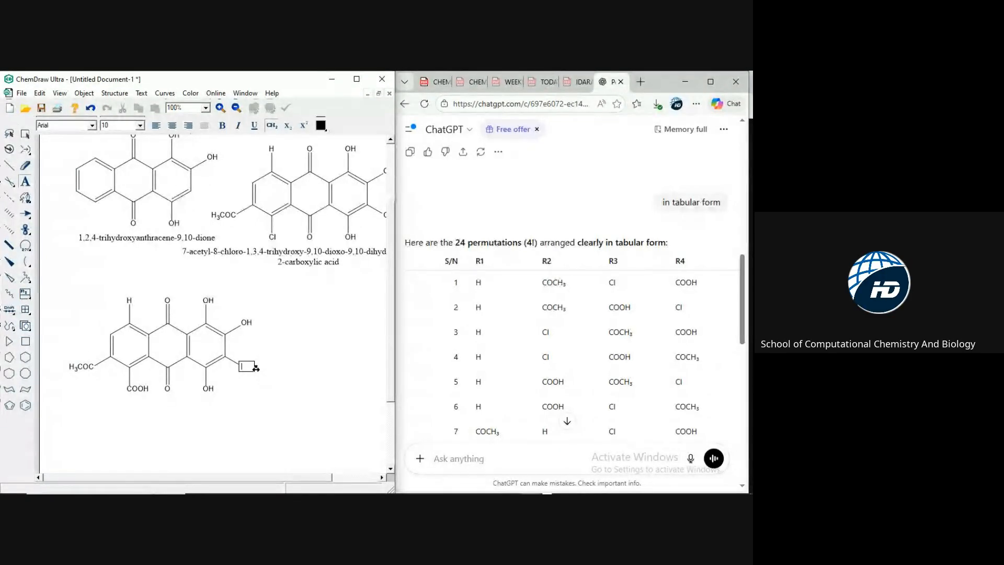
text(Cl)
- Convert the lower variant with COOH at R3 and Cl at R4 to a chemical name
click(26, 135)
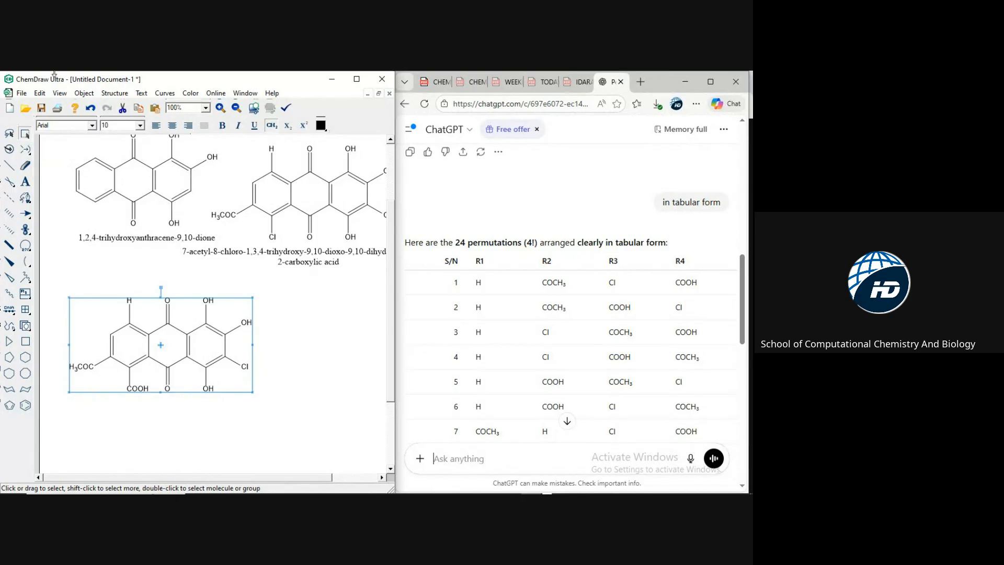
click(123, 99)
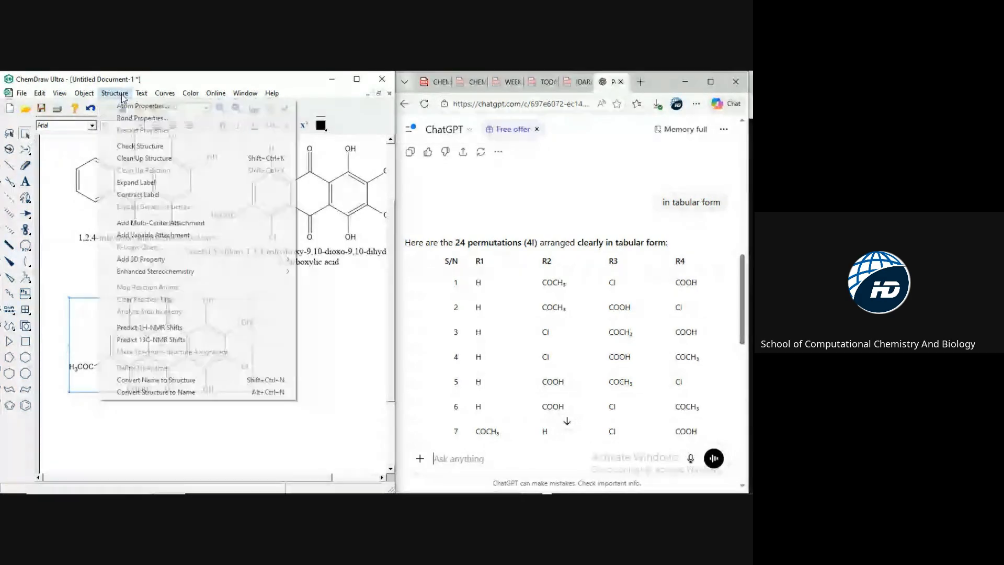
click(172, 392)
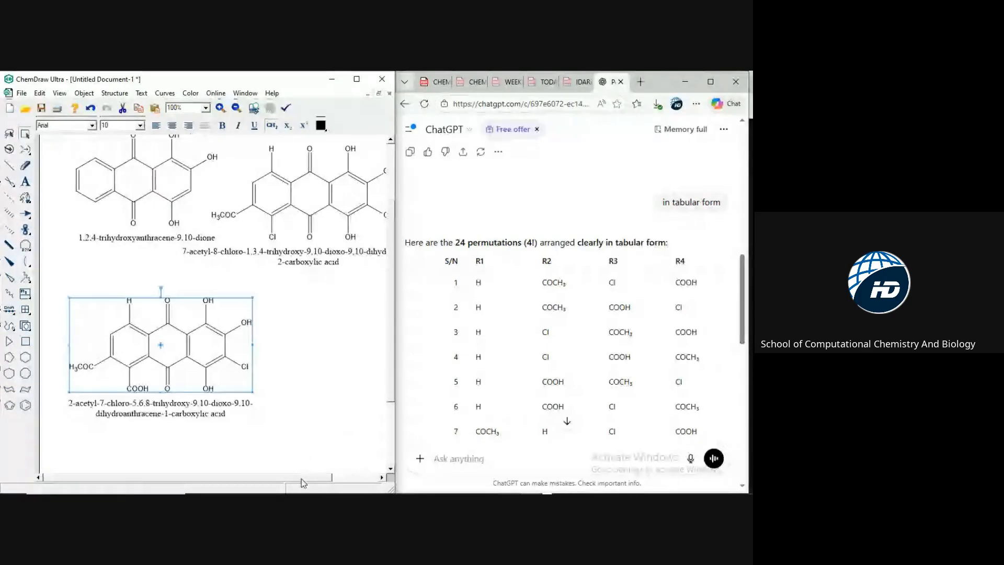
drag(302, 477, 339, 484)
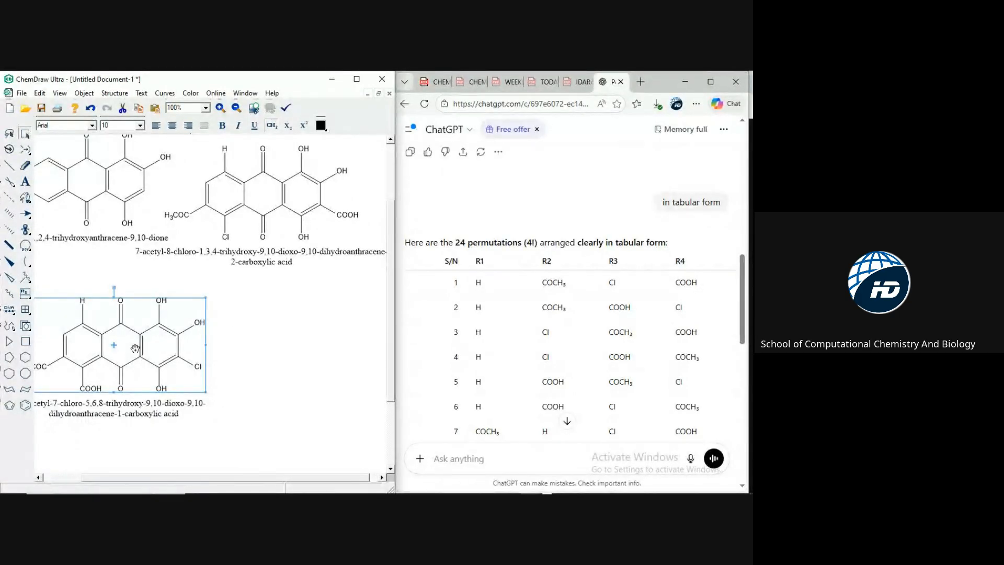
drag(135, 349, 185, 386)
click(317, 400)
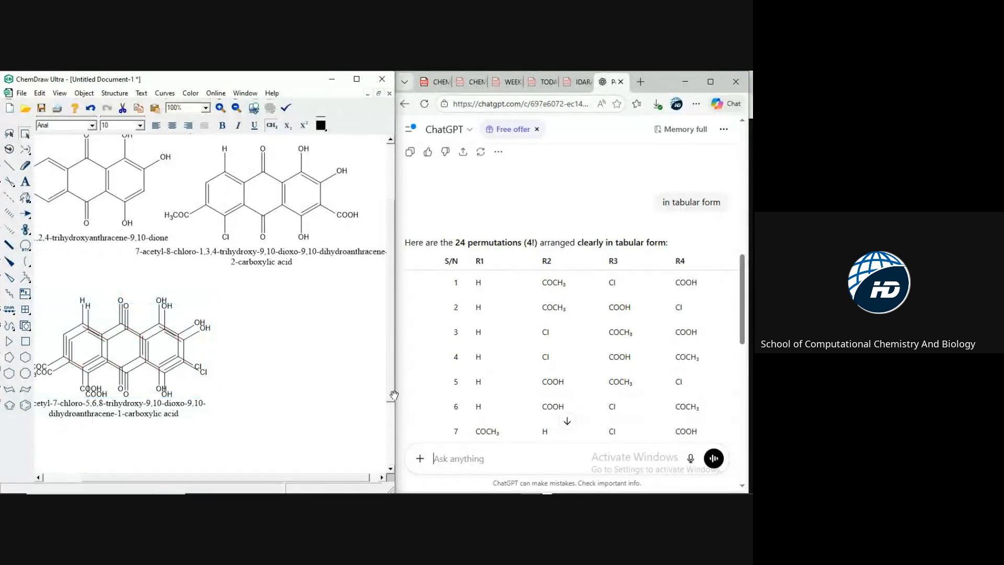
drag(395, 396, 343, 394)
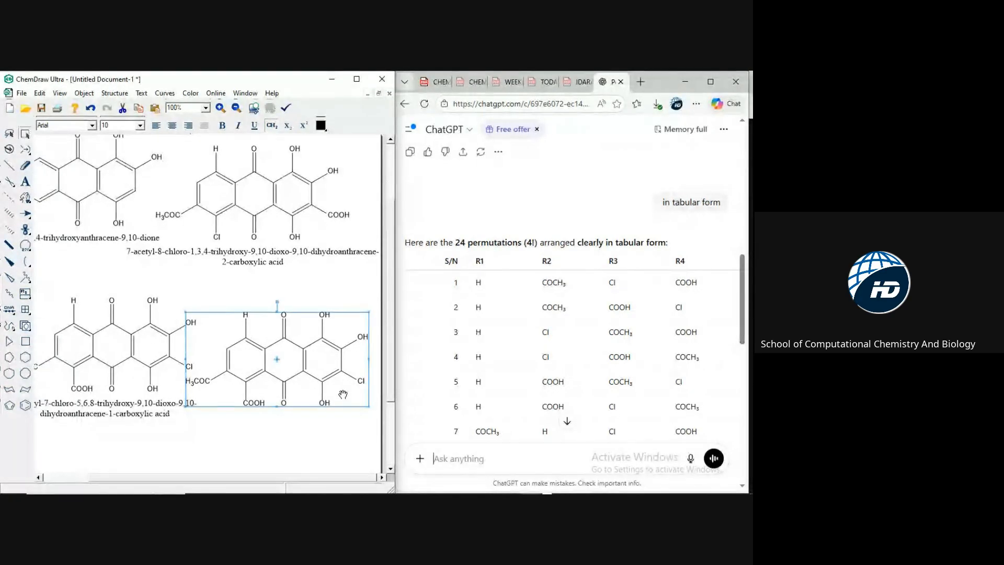
click(346, 399)
key(Delete)
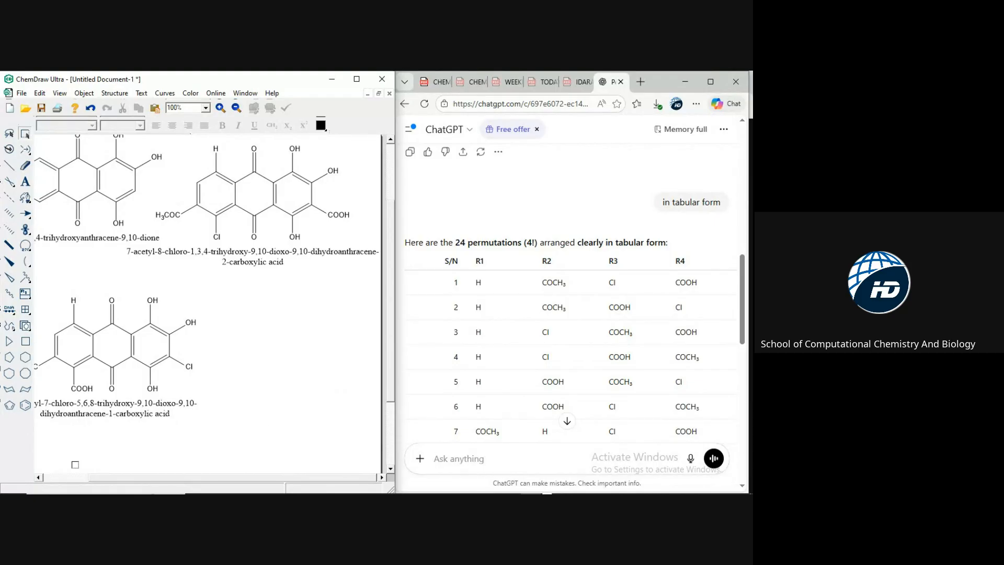
- Duplicate the lower variant together with its chemical name and place the copy beside it, to the right
click(39, 478)
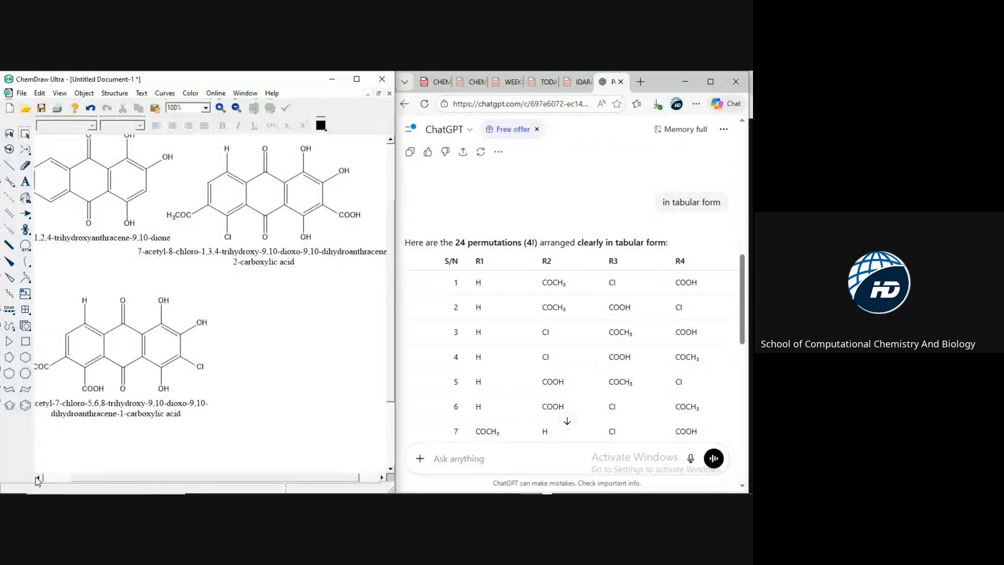
click(39, 478)
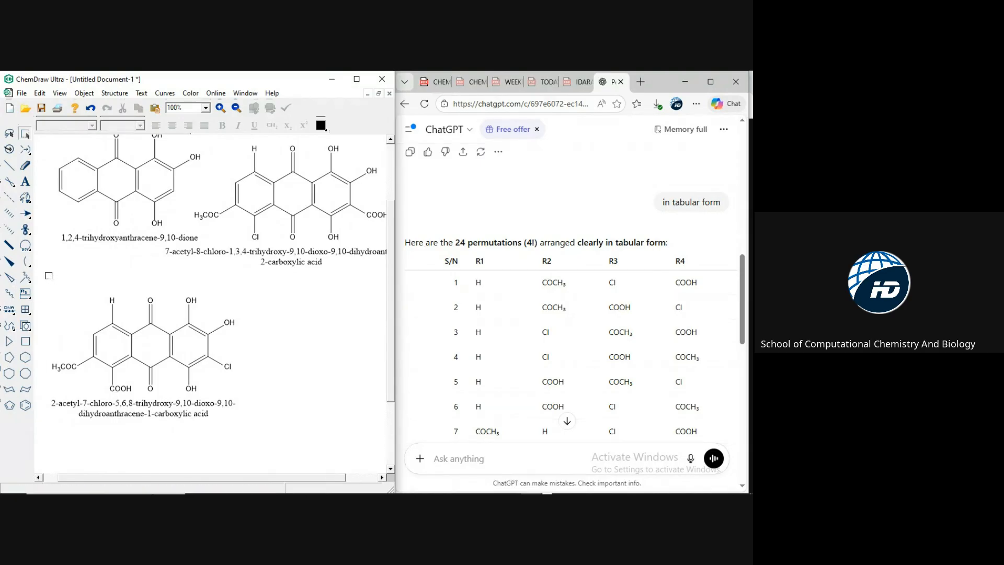
drag(45, 272, 268, 445)
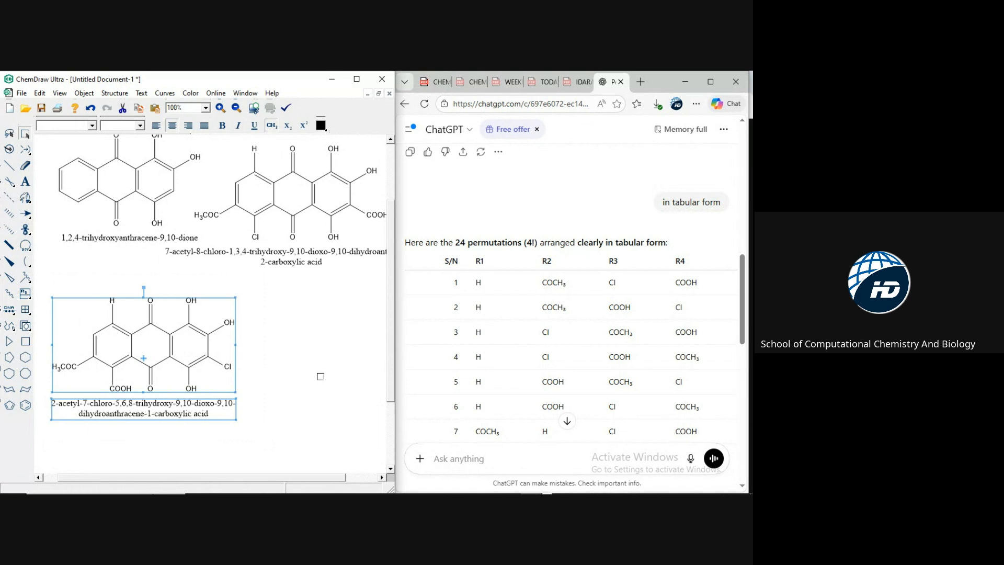
click(321, 377)
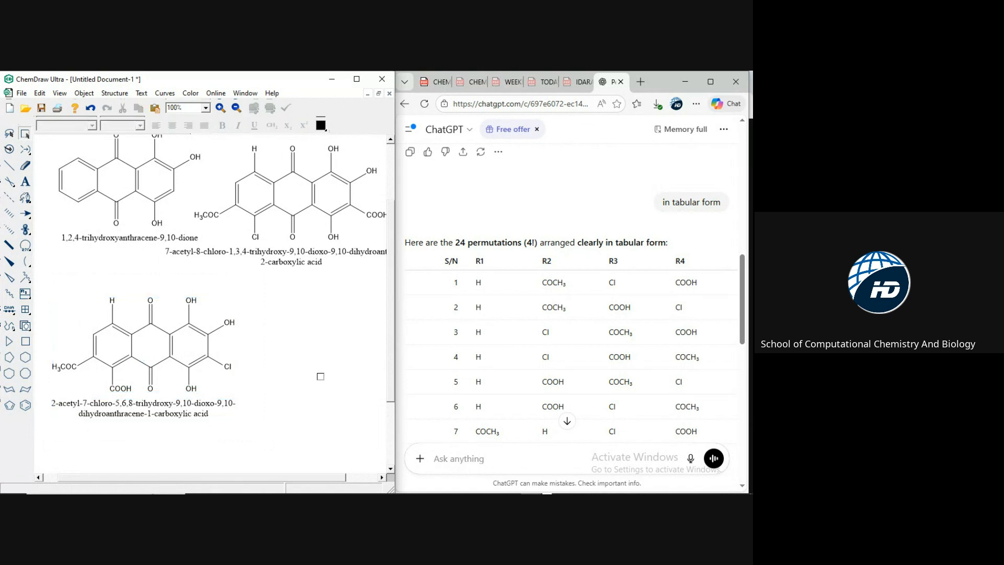
key(ctrl+v)
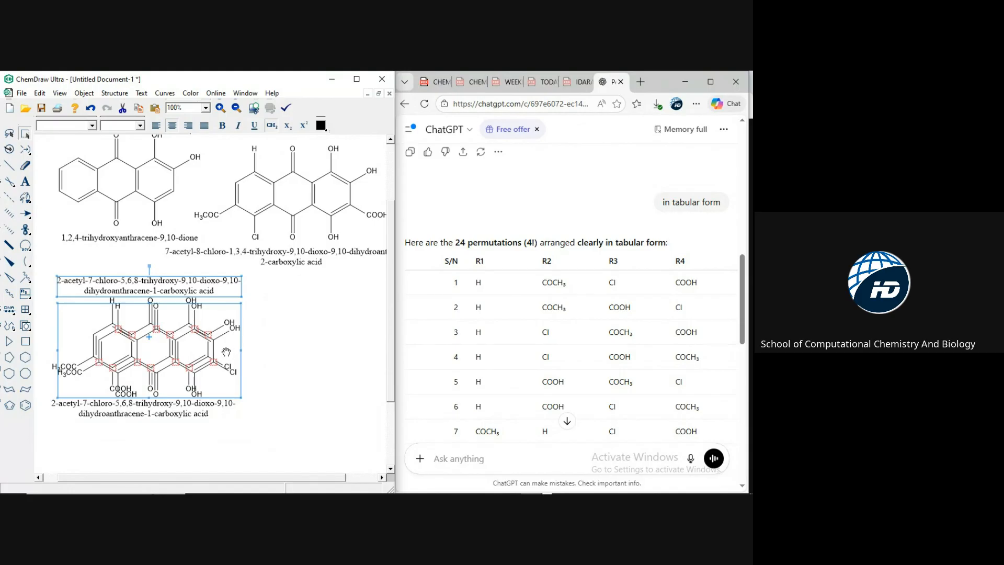
mouse_move(345, 400)
mouse_down()
mouse_move(416, 410)
mouse_move(403, 398)
mouse_move(425, 387)
mouse_move(336, 362)
mouse_move(390, 372)
mouse_move(386, 359)
mouse_up()
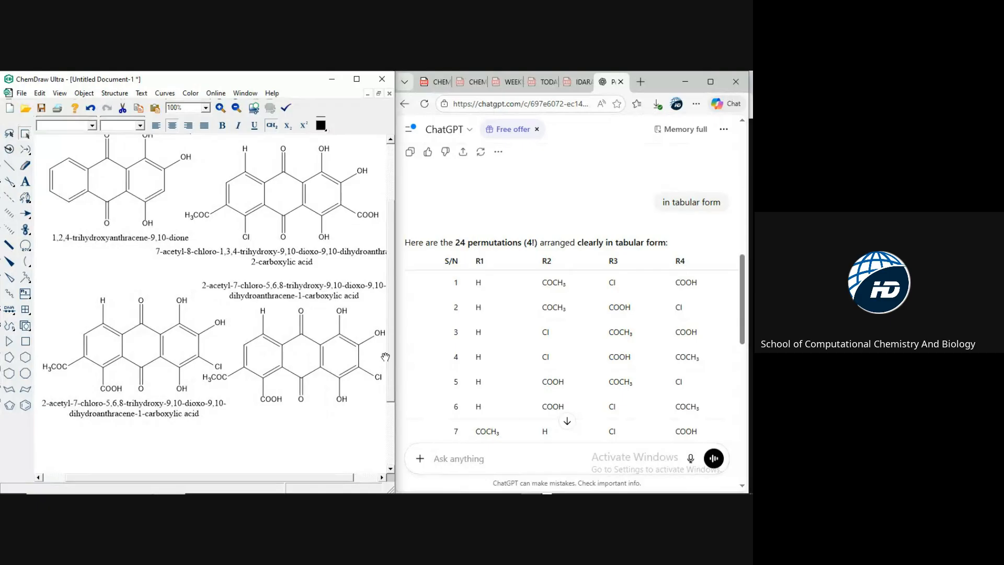
- Replace the COCH3 label at the R2 position of the new copy with Cl
click(333, 454)
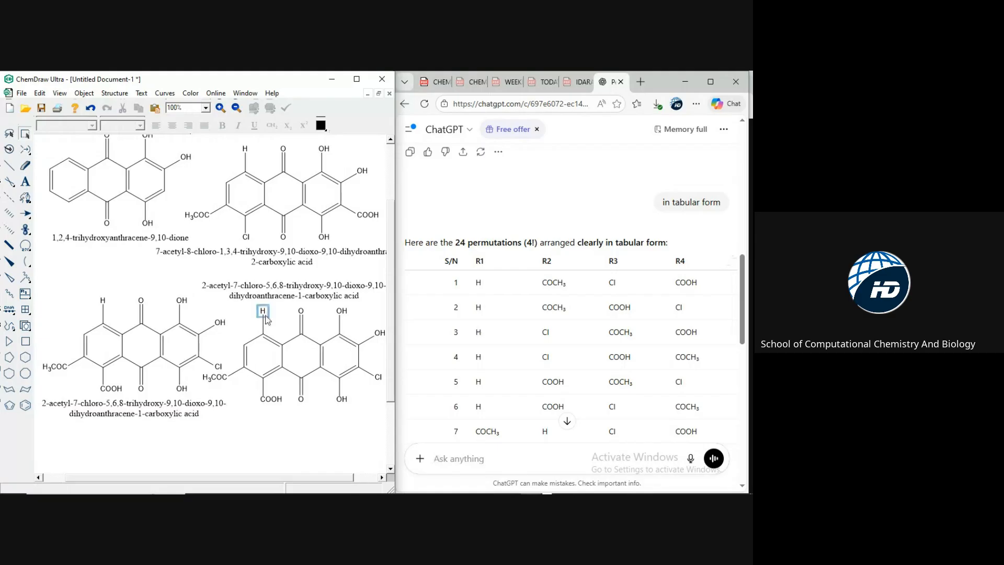
double_click(219, 381)
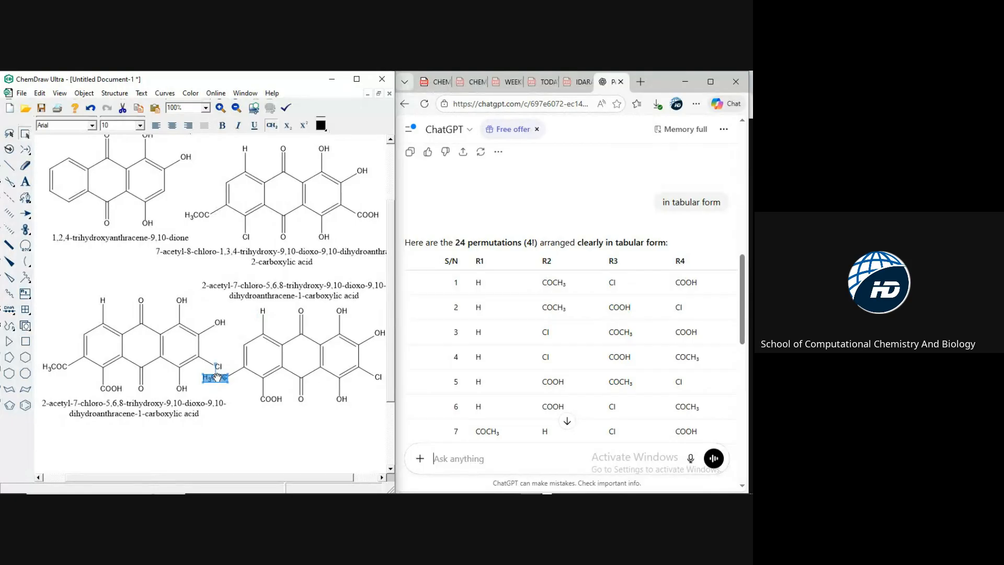
click(26, 183)
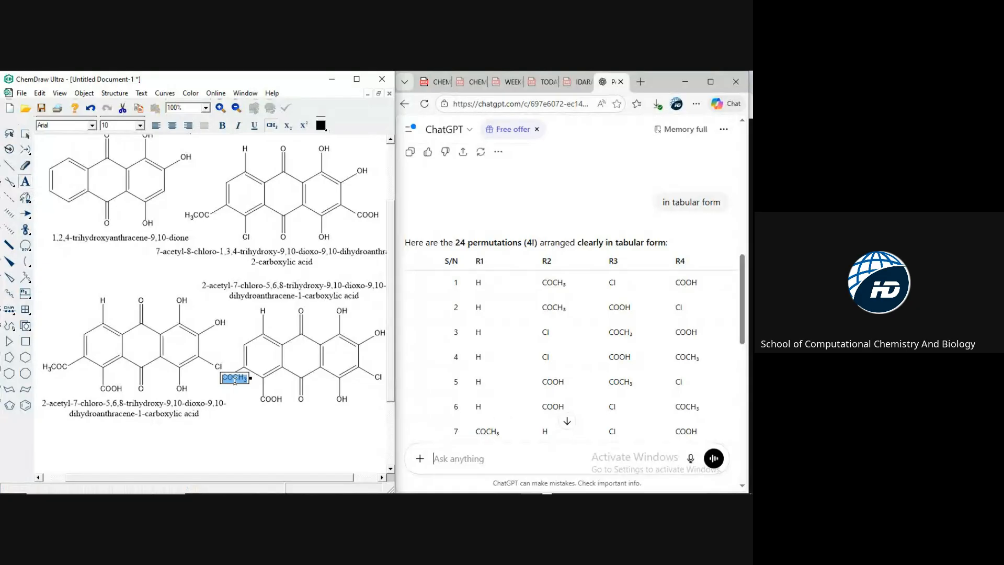
text(Cl)
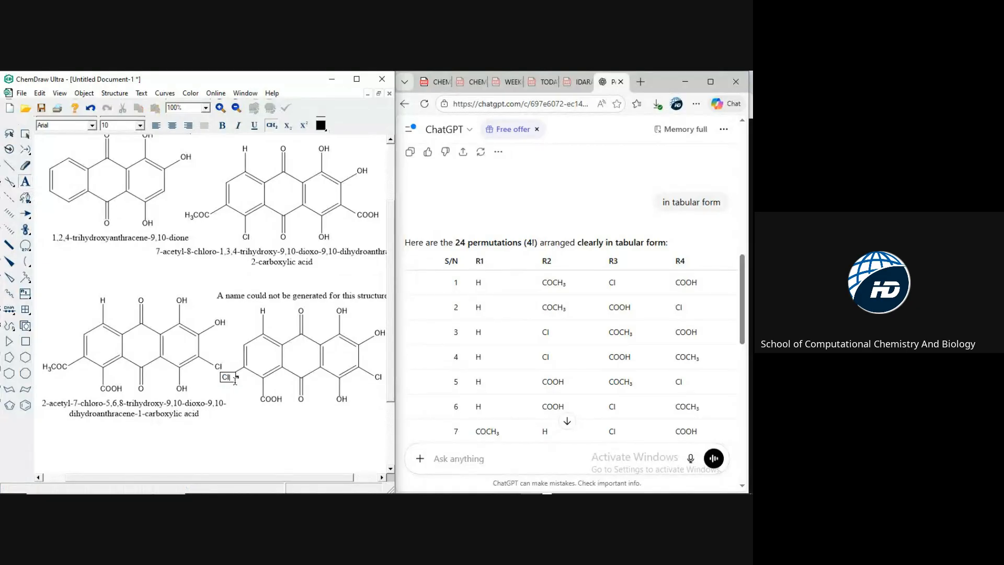
key(BackSpace)
key(BackSpace)
text(Cl)
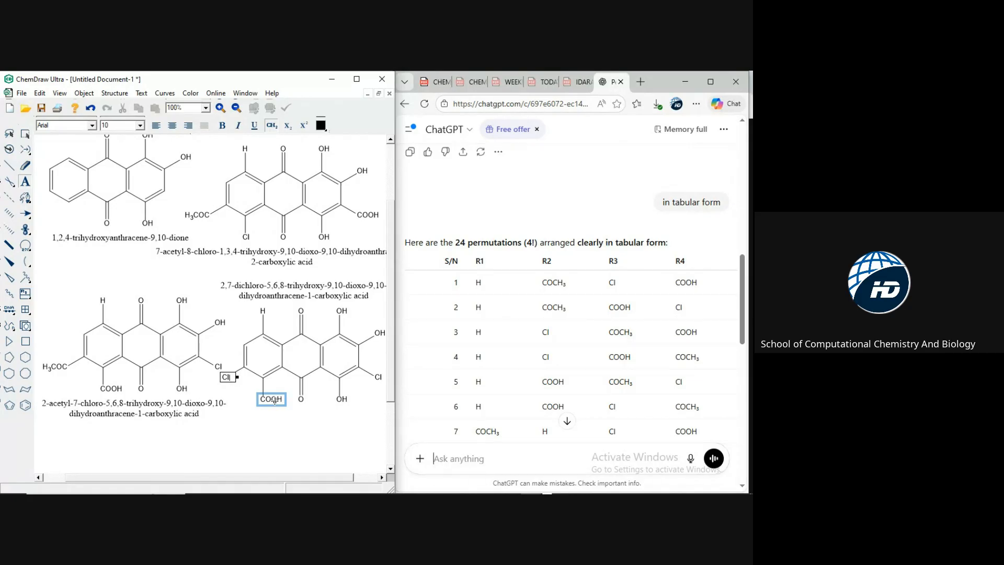
- Replace the COOH label at the R3 position of the new copy with COCH3
click(274, 400)
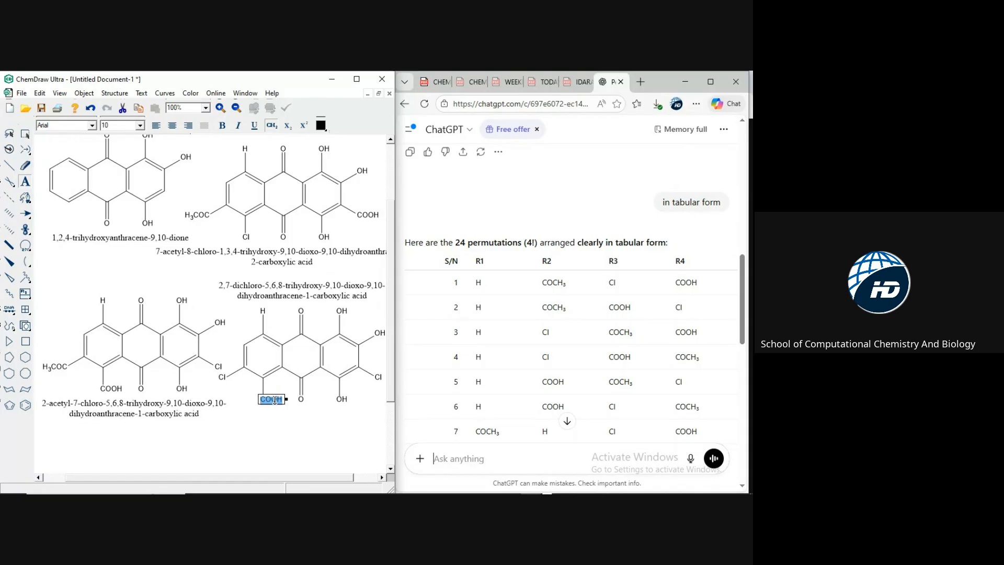
text(CO)
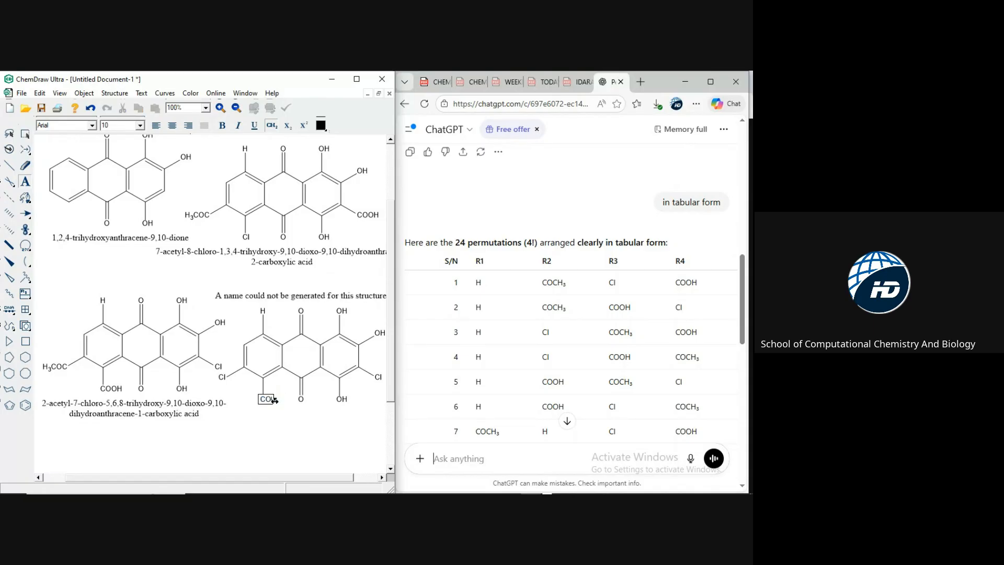
text(CH3)
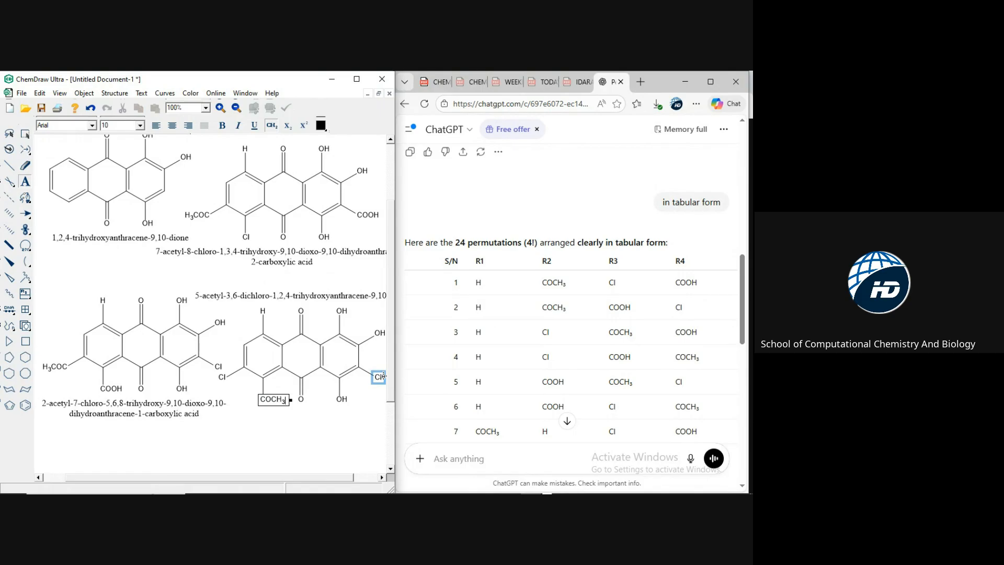
- Replace the Cl label at the R4 position of the new copy with COOH and select the whole structure
click(382, 376)
text(COOH)
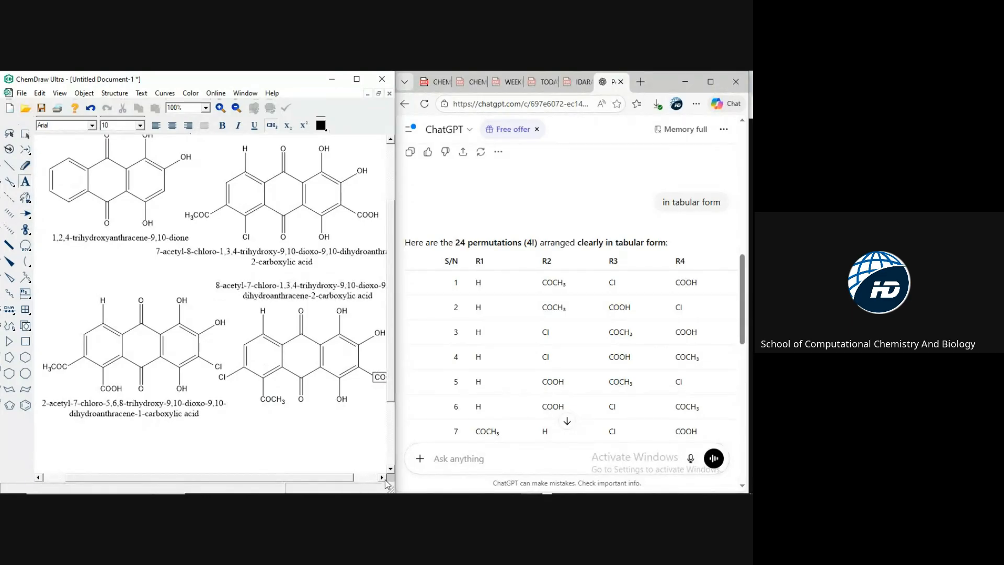
click(382, 477)
click(383, 478)
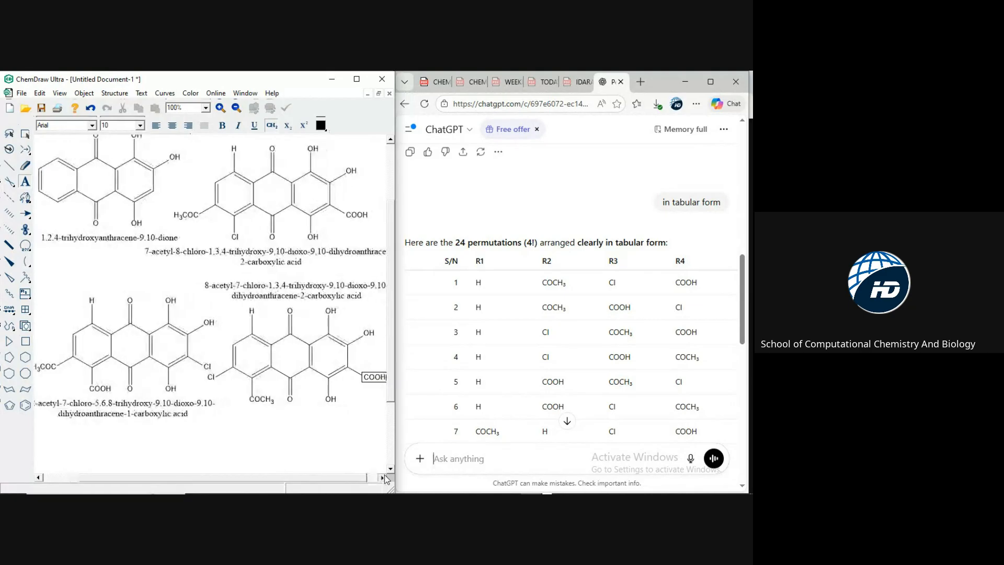
click(382, 478)
click(382, 478)
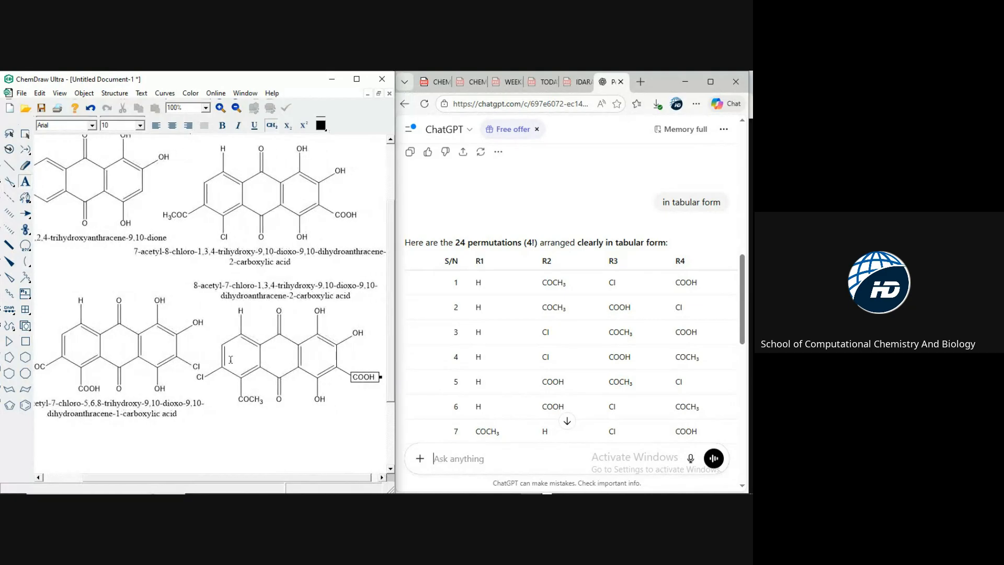
click(24, 138)
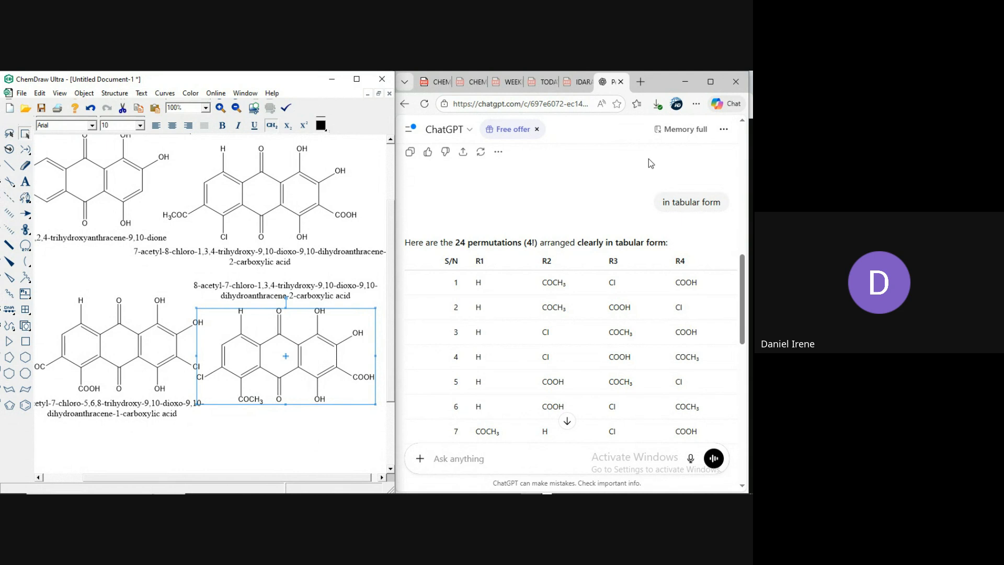
- Examine more rows of ChatGPT's permutation table and the R-group substituent list at the end of the IDARA project PDF
click(564, 222)
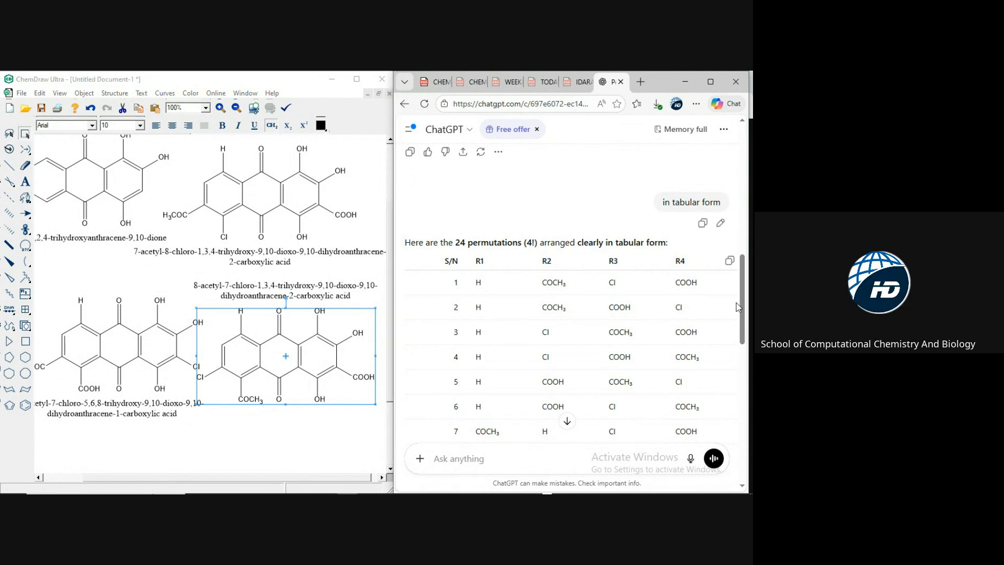
mouse_move(741, 313)
mouse_down()
mouse_move(741, 332)
mouse_move(738, 322)
mouse_up()
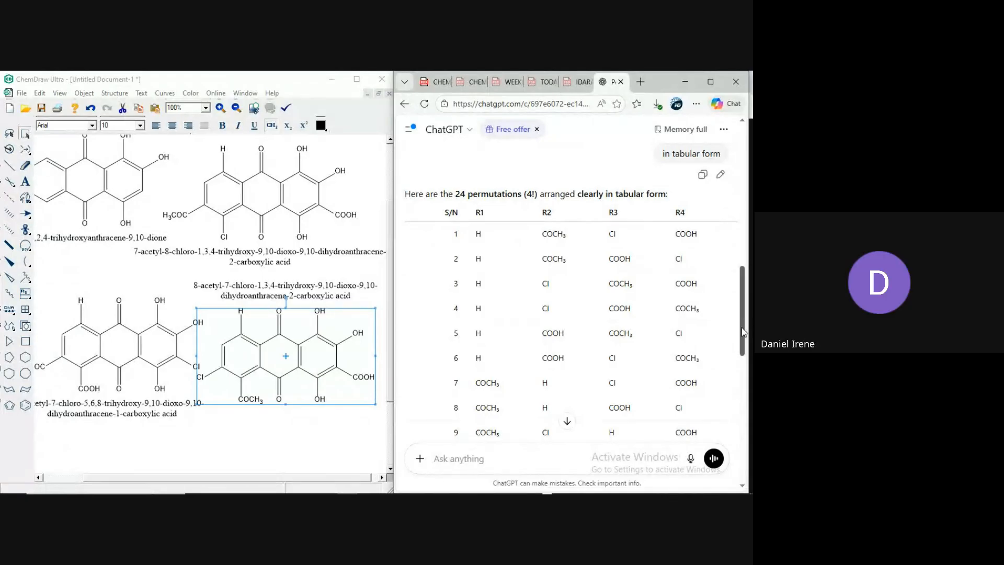
click(576, 84)
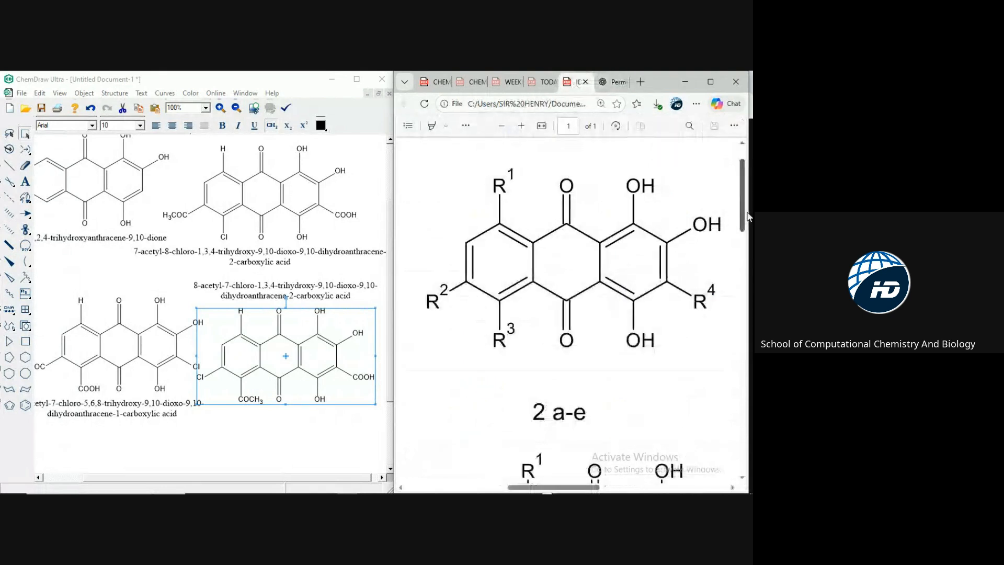
drag(747, 222, 740, 492)
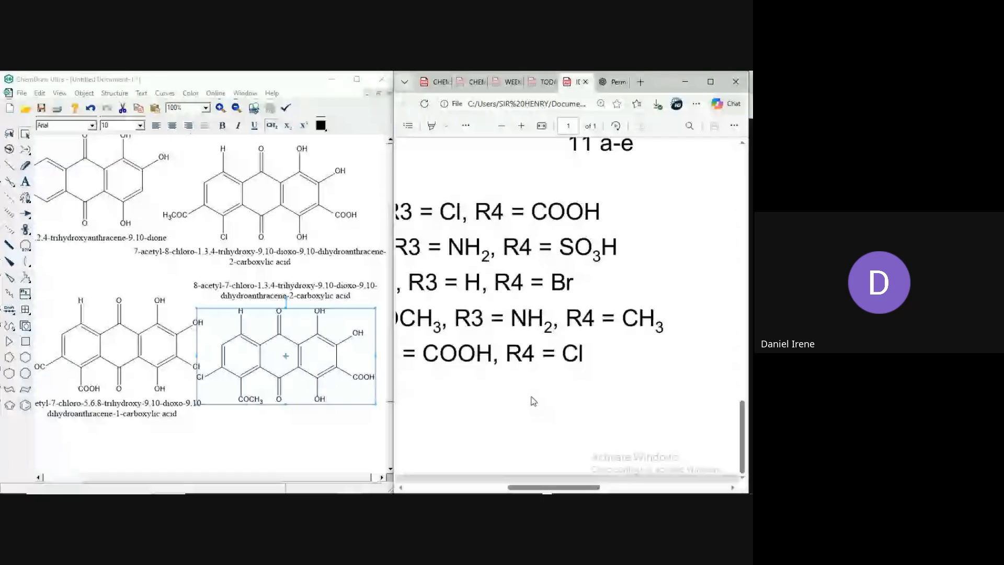
scroll(533, 401, left, 3)
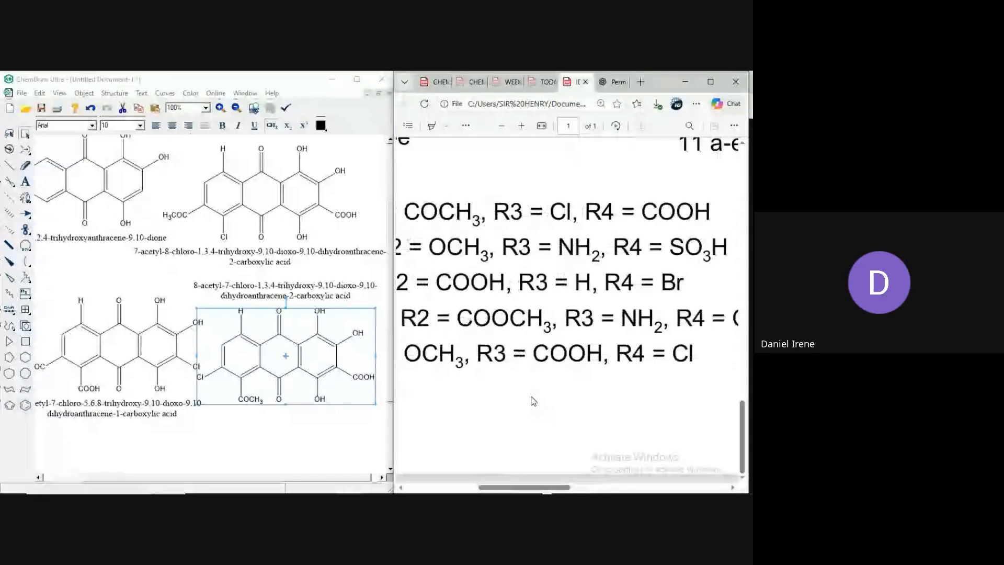
right_click(533, 401)
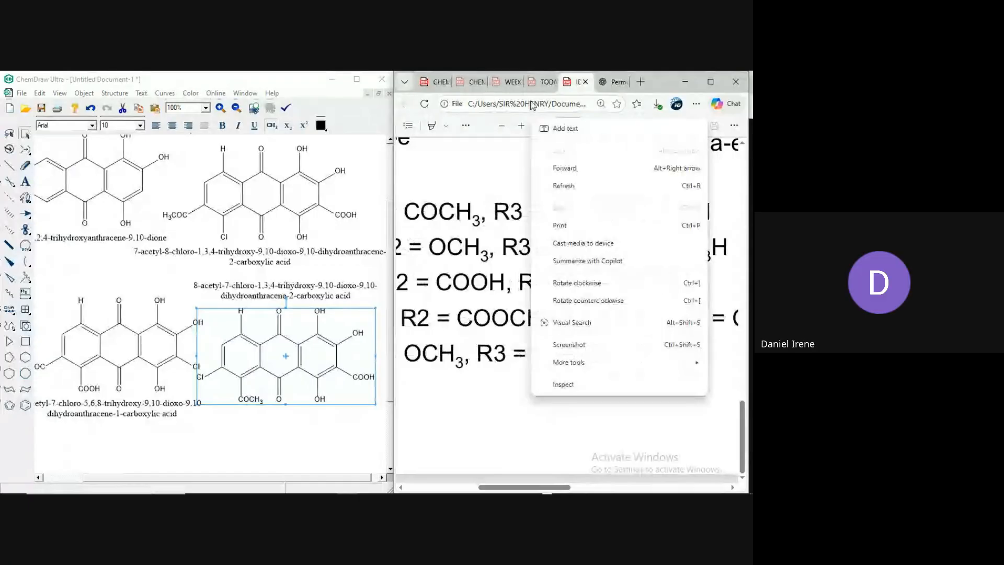
click(503, 159)
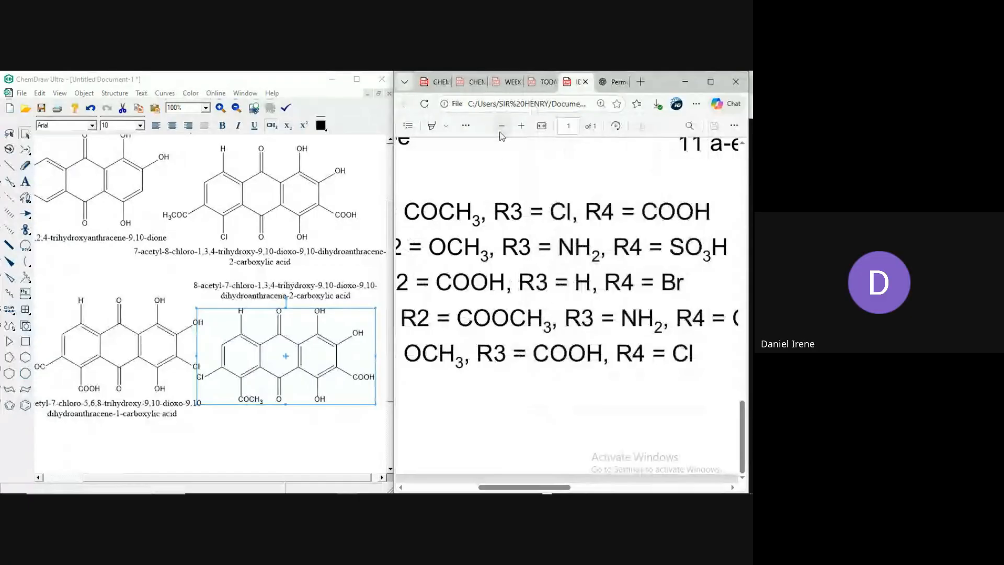
click(501, 126)
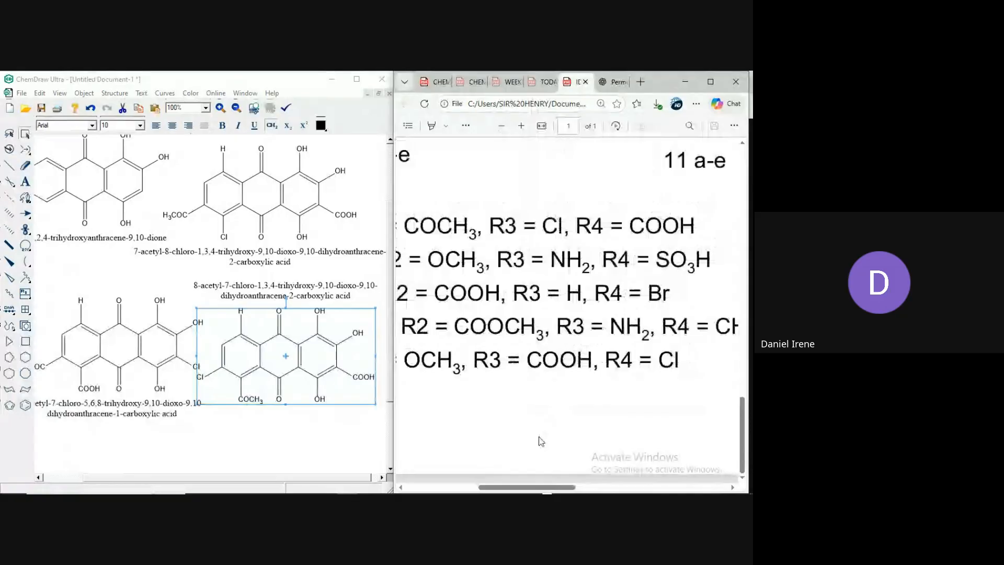
scroll(541, 441, left, 3)
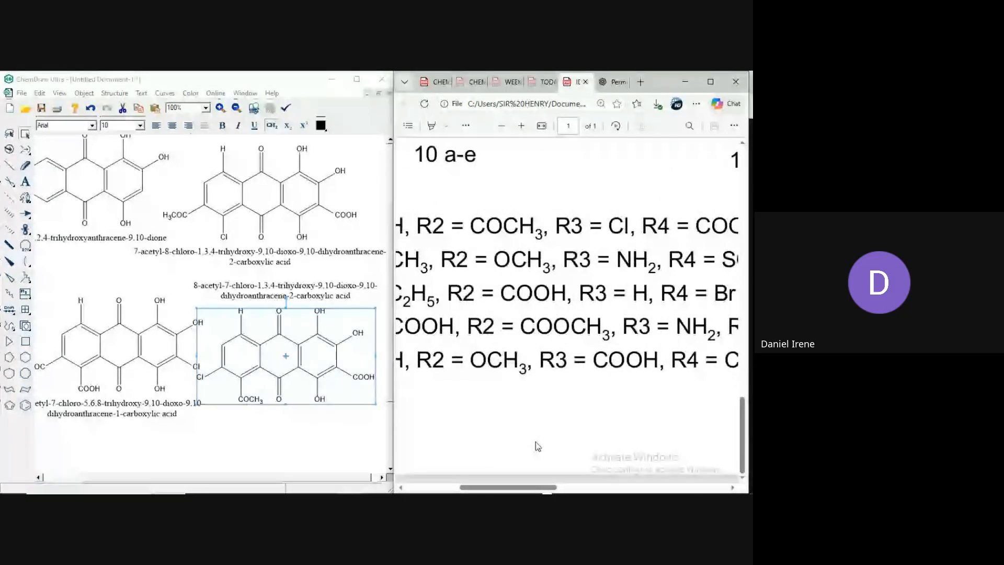
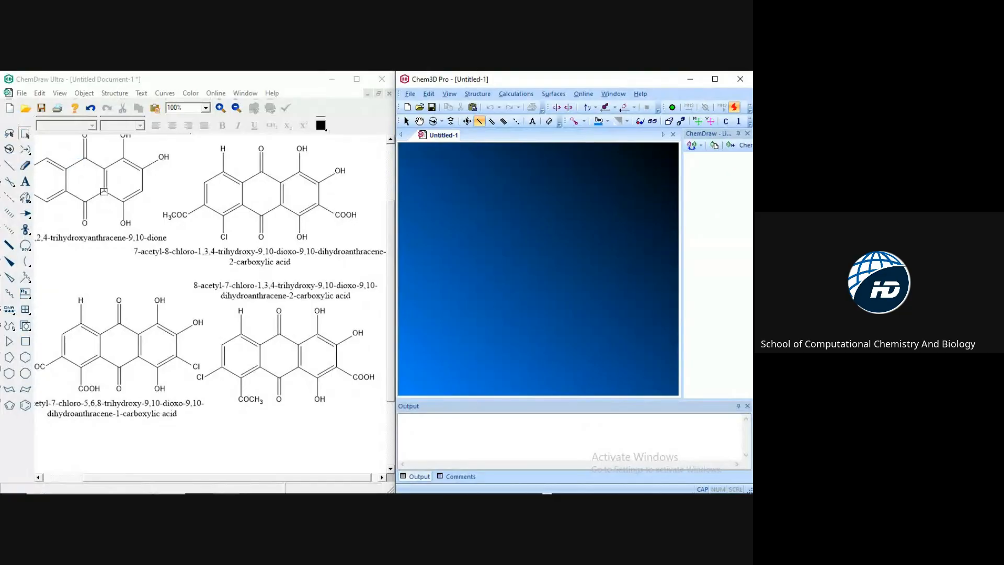
- Copy the 1,2,4-trihydroxyanthracene-9,10-dione structure from ChemDraw into the empty Chem3D model
click(80, 165)
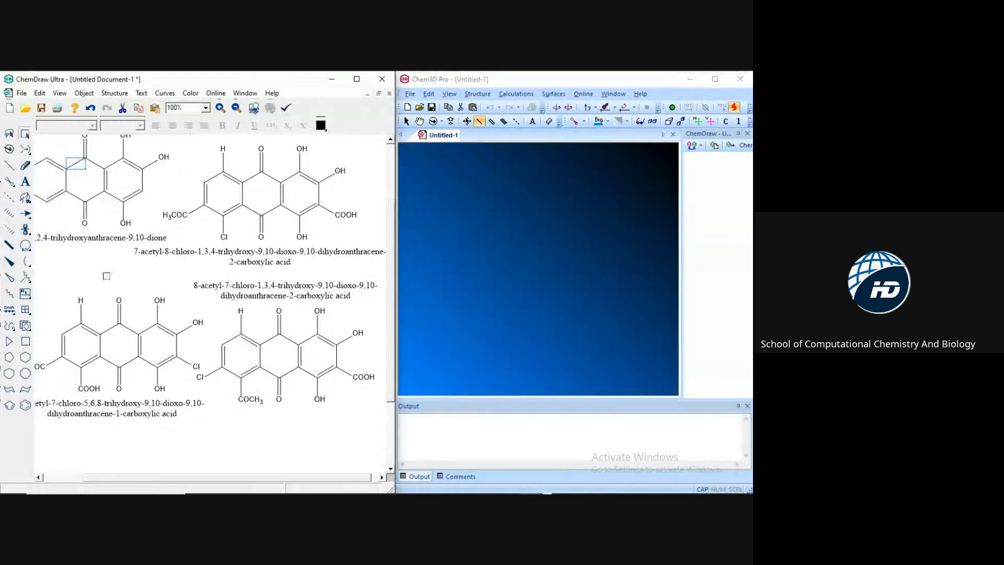
click(106, 276)
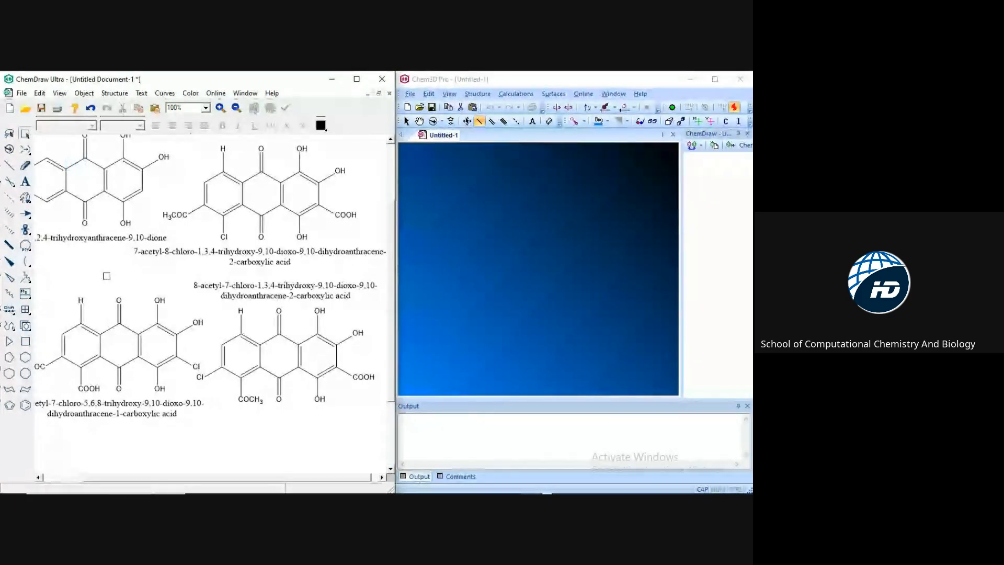
click(26, 135)
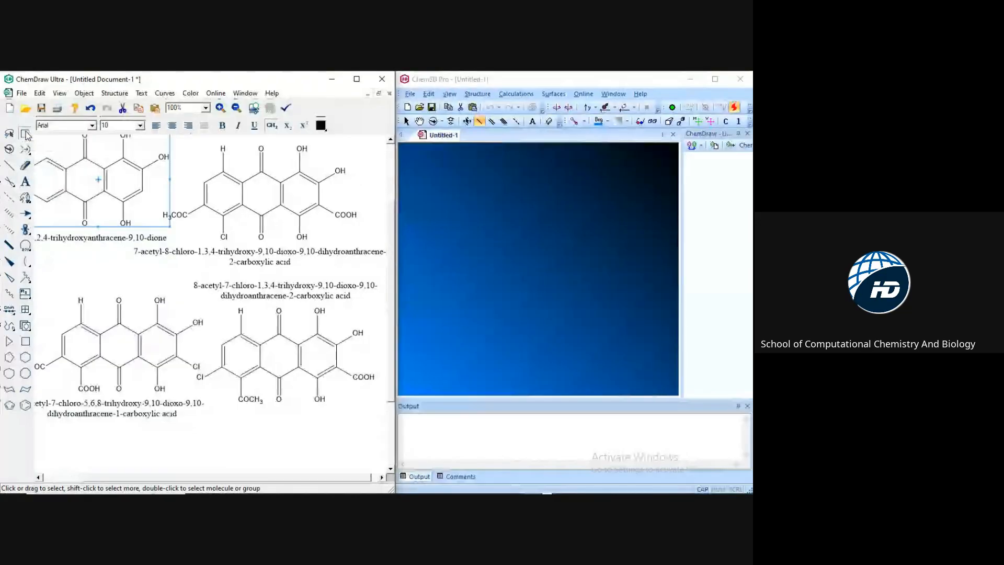
click(491, 215)
key(ctrl+v)
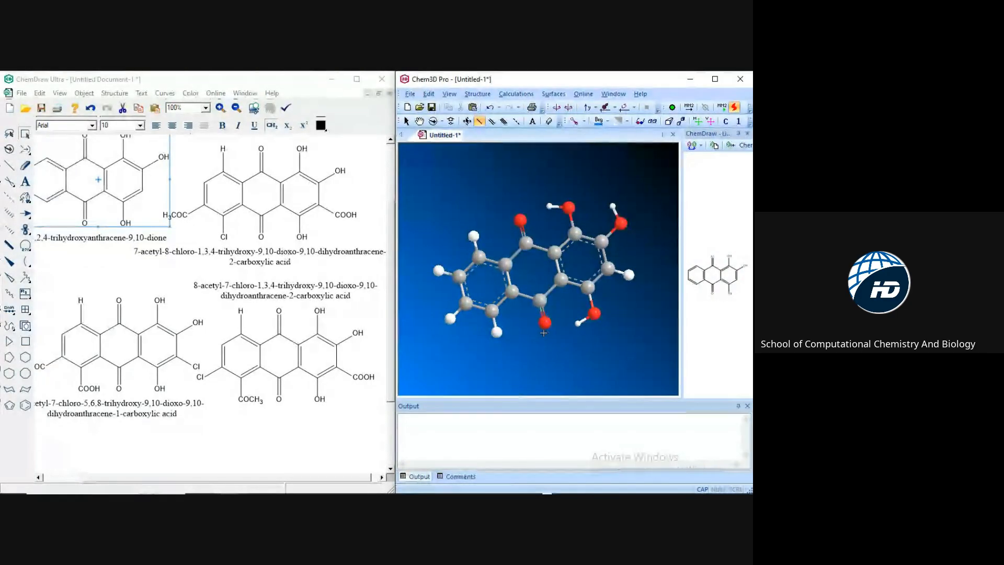
- Run an MM2 energy minimization on the 3D model with a minimum RMS gradient of 0.010, displaying every iteration
click(518, 96)
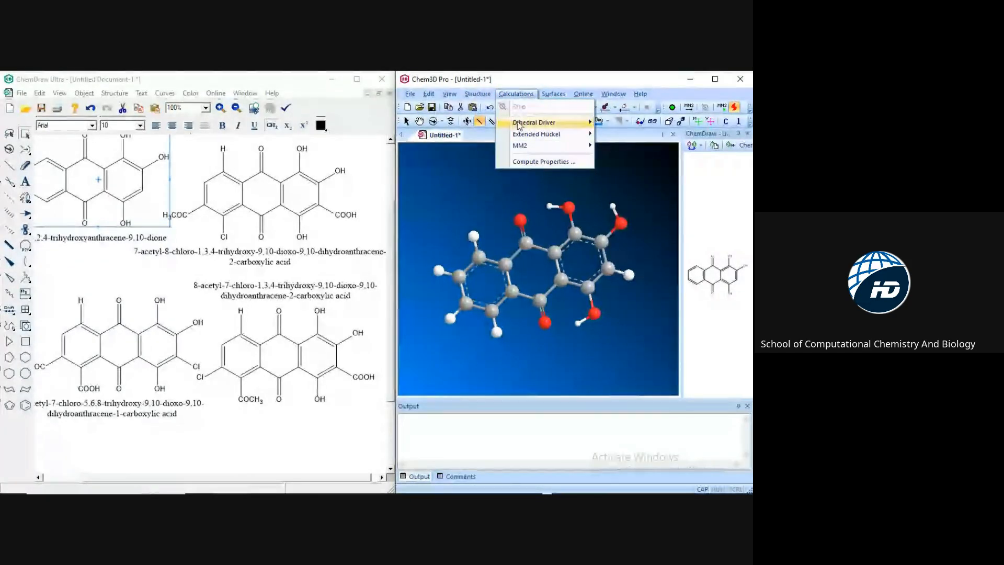
mouse_move(520, 149)
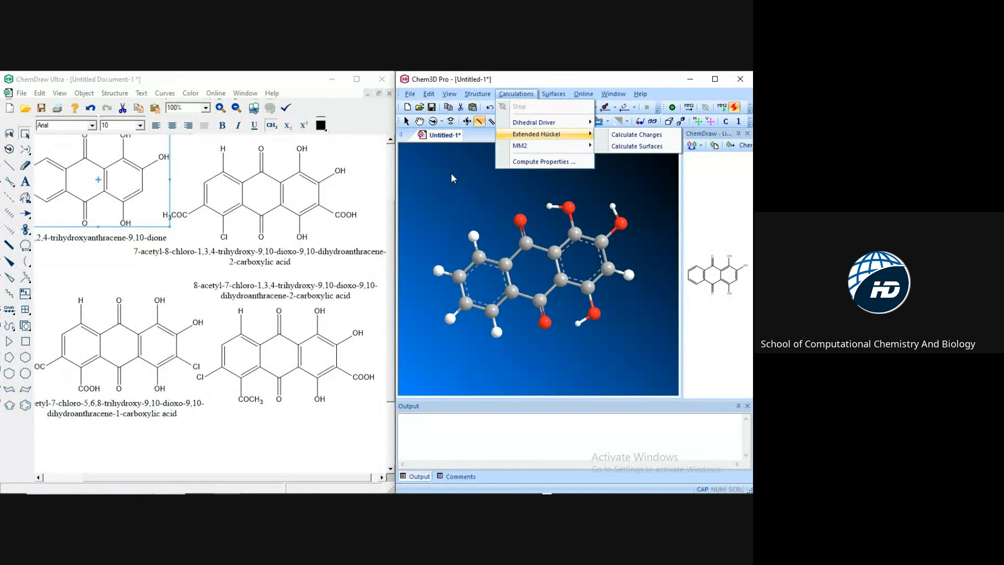
click(583, 93)
click(517, 94)
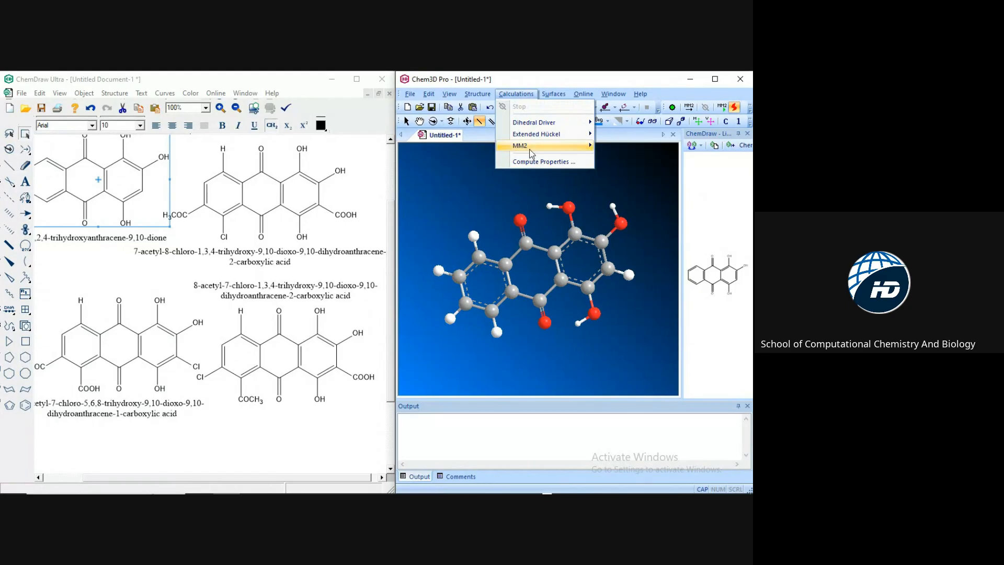
mouse_move(535, 148)
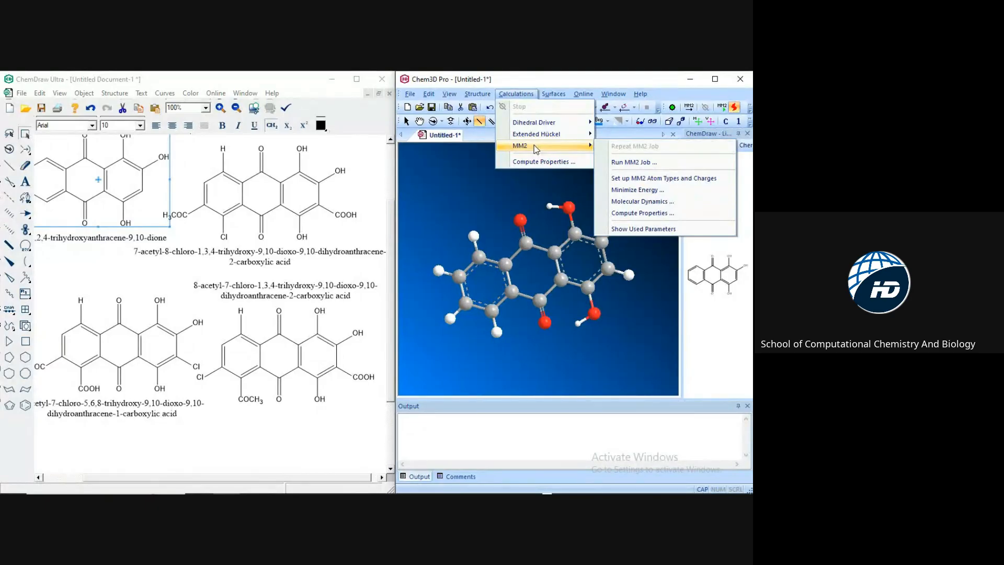
click(634, 190)
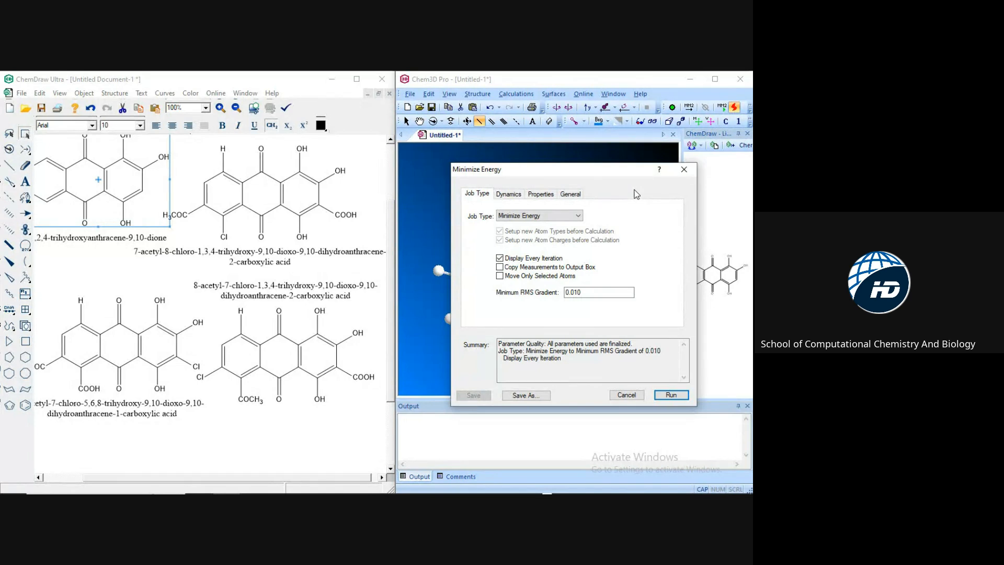
click(680, 396)
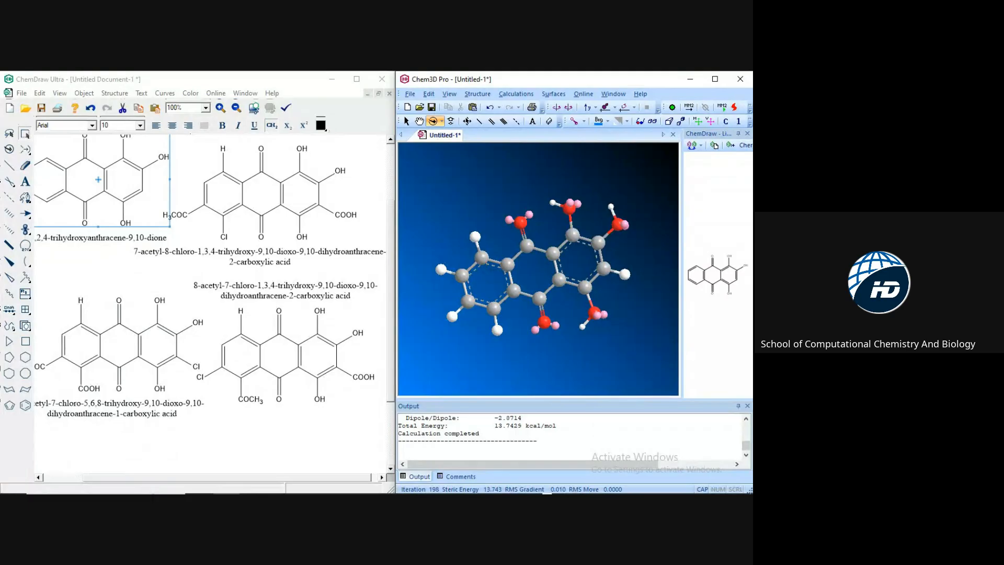
mouse_move(656, 491)
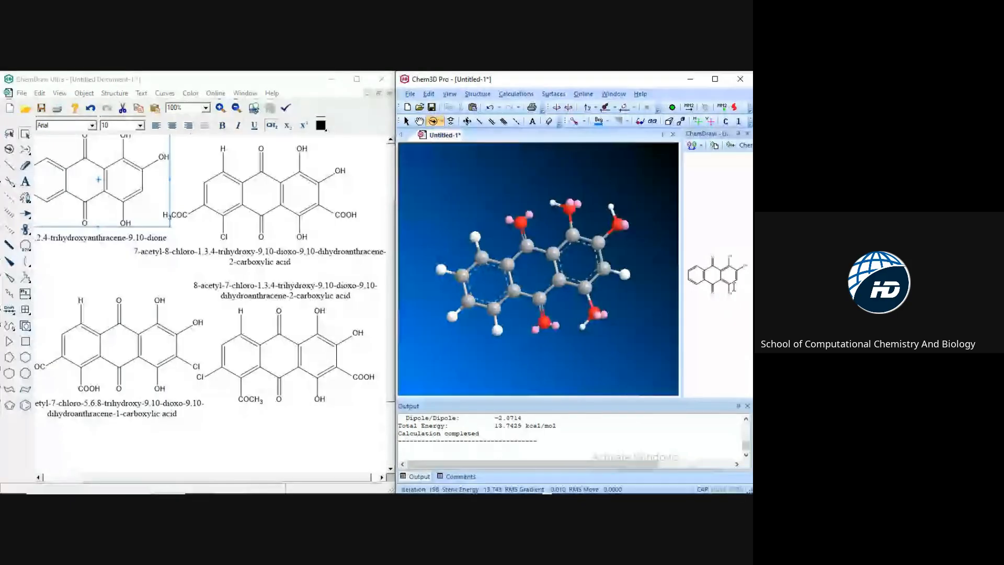
- Copy the compound's name label from ChemDraw and save the Chem3D model in Downloads as an SDFile named 1,2,4-trihydroxyanthracene-9,10-dione
click(93, 240)
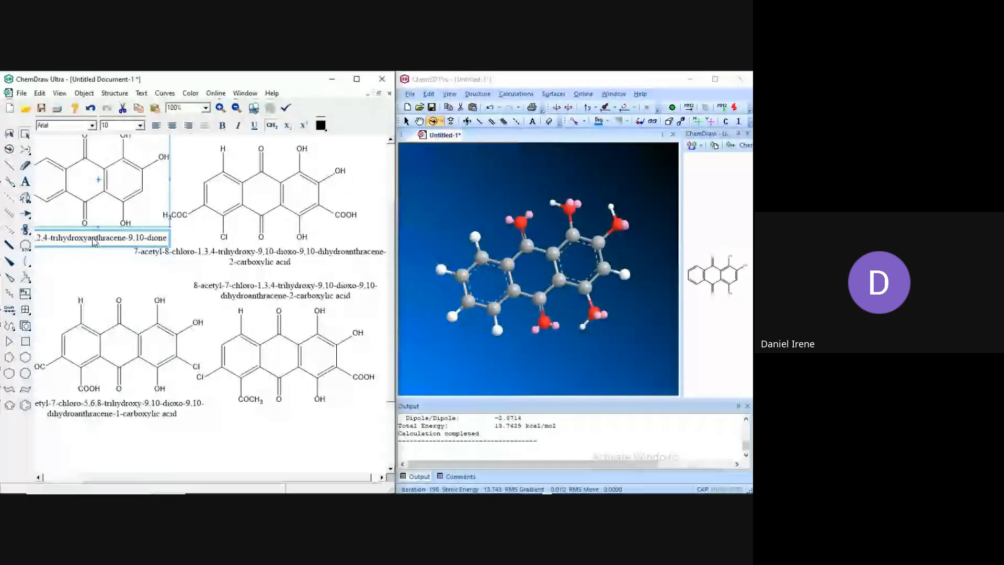
click(94, 240)
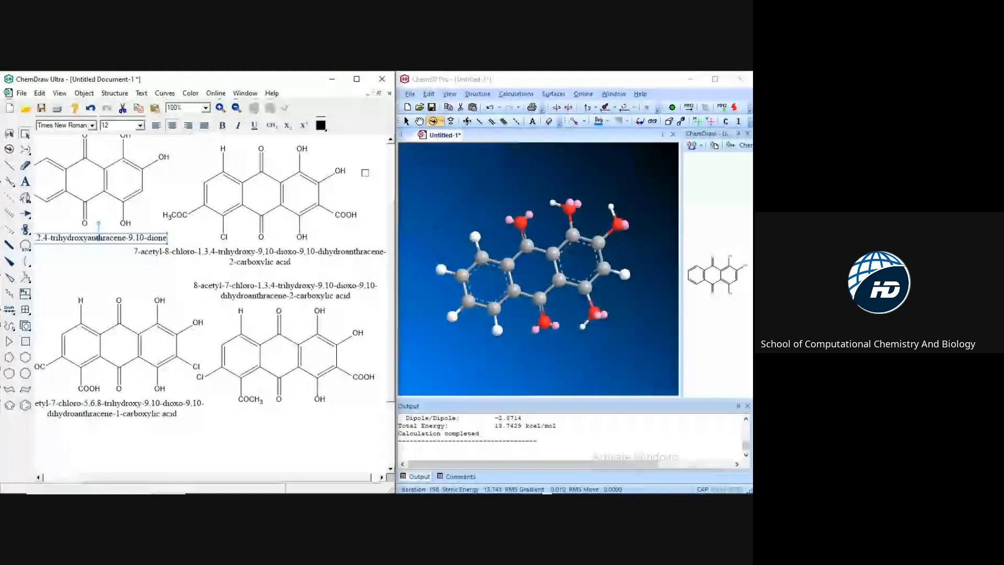
click(498, 190)
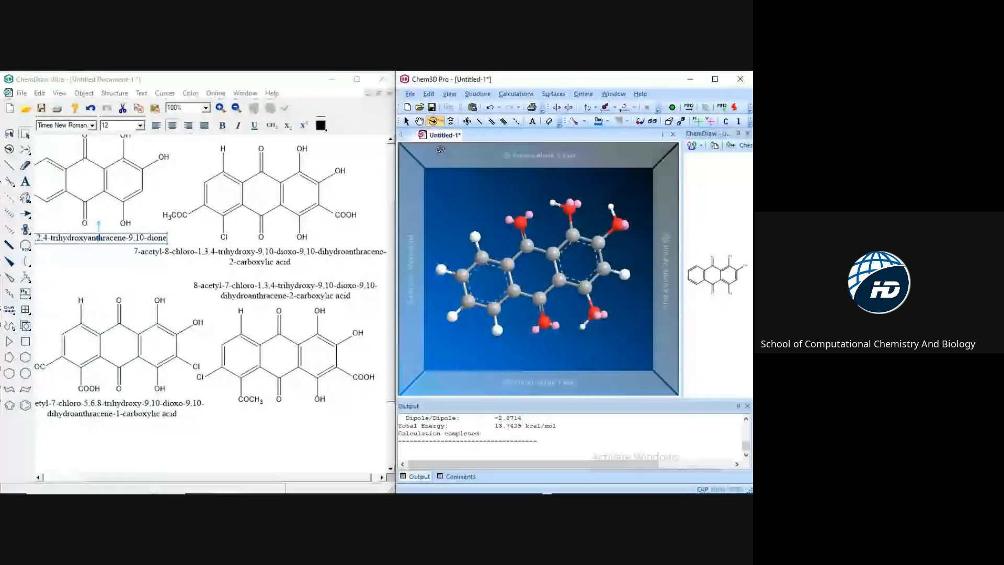
click(410, 95)
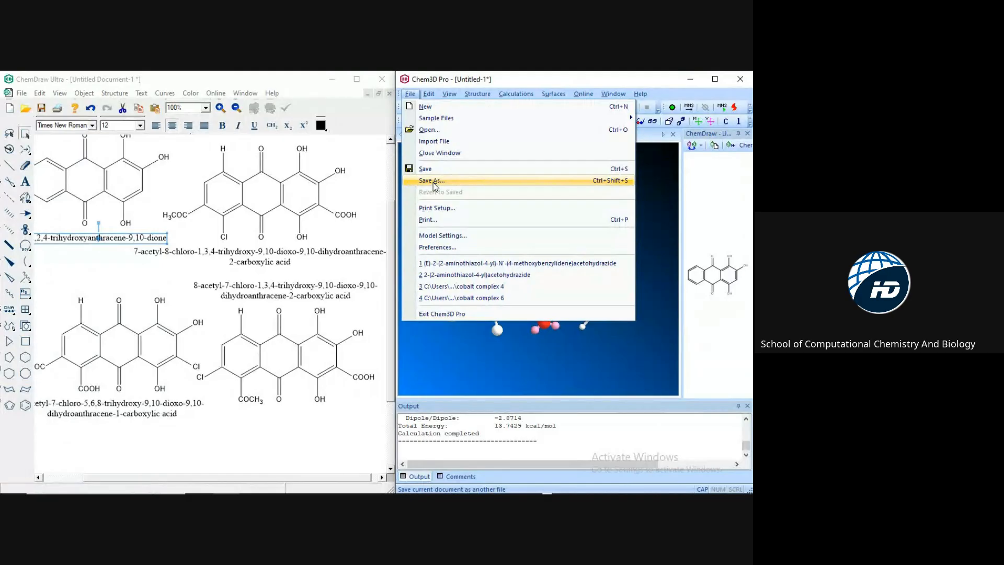
click(433, 183)
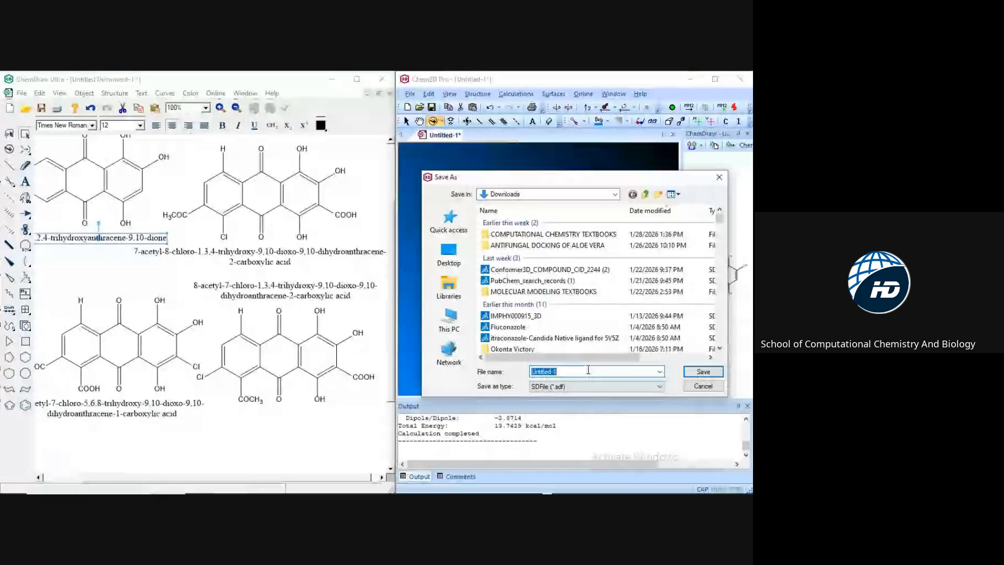
text(1,2,4-trihydroxyanthracene-9,10-dione)
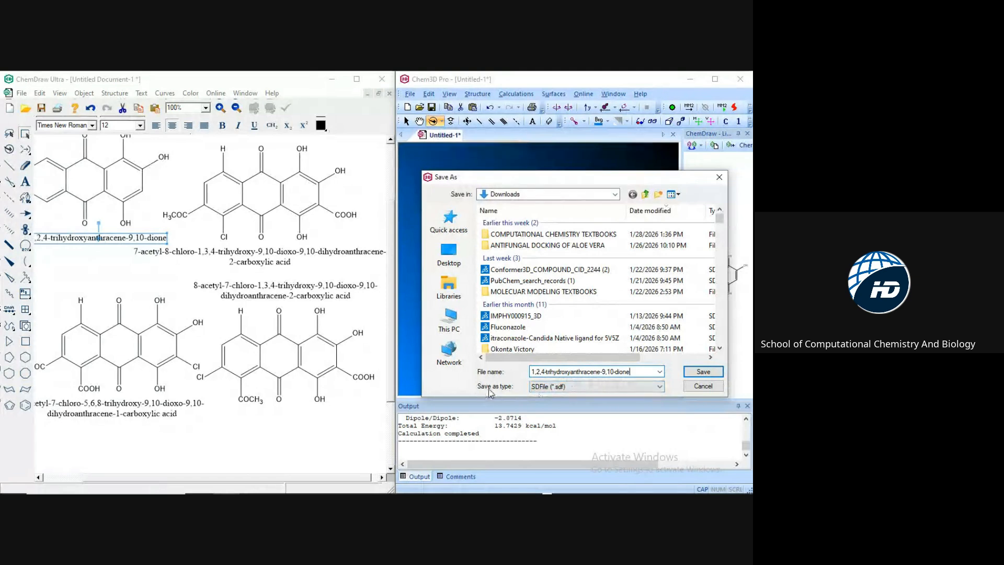
click(660, 388)
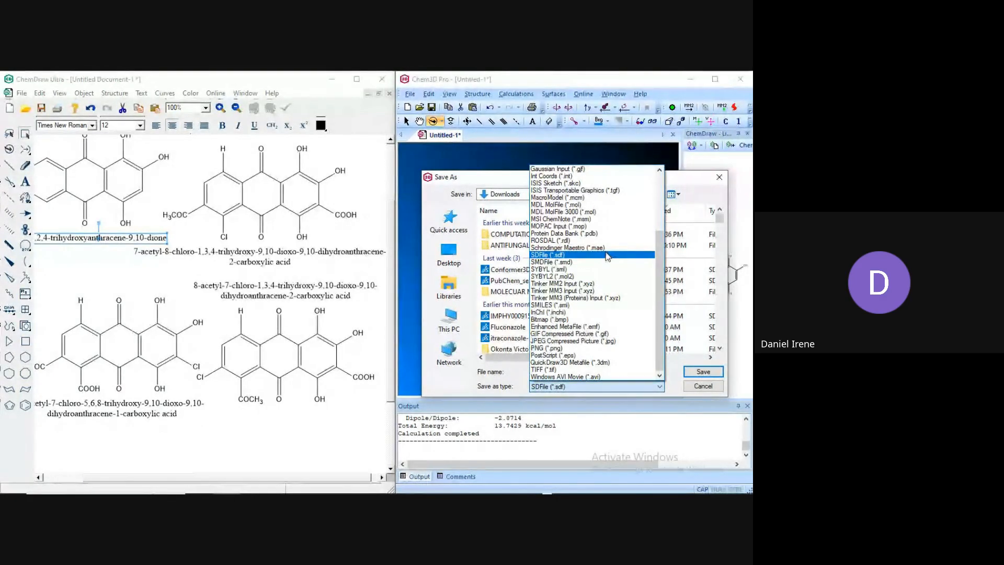
click(607, 255)
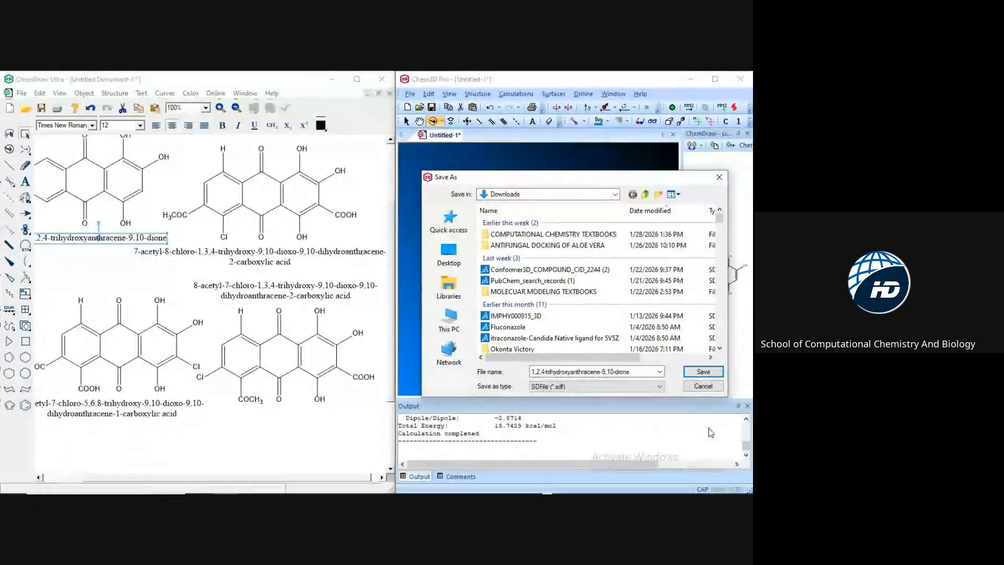
click(711, 371)
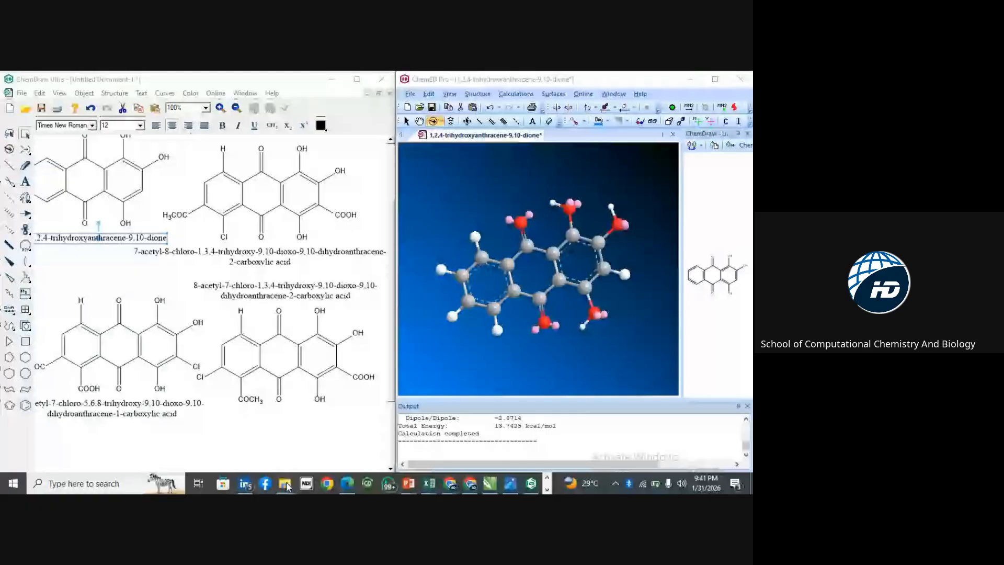
- Open the 1,2,4-trihydroxyanthracene-9,10-dione SDF file from the Downloads folder in Discovery Studio and inspect its molecule table entry
click(285, 484)
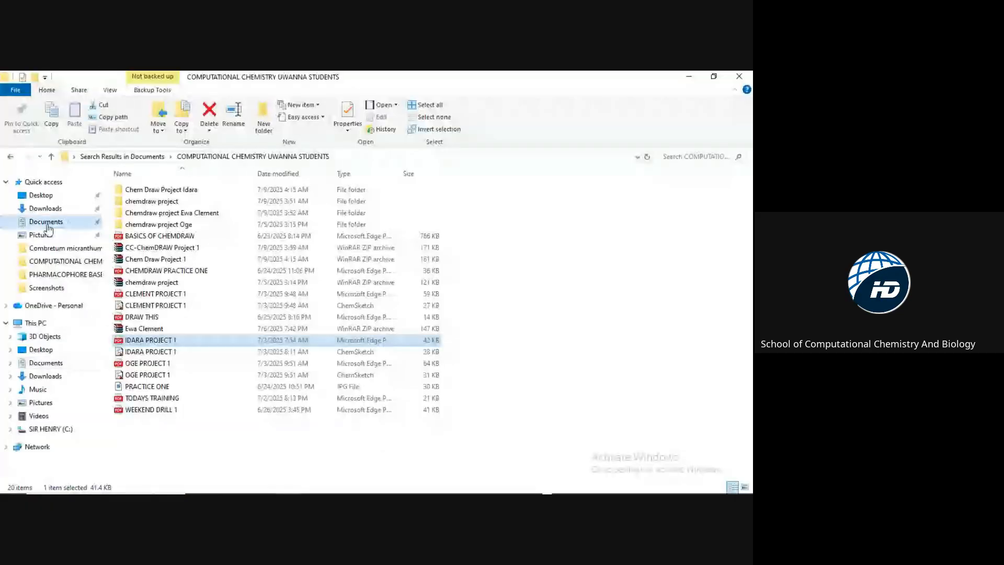
click(47, 226)
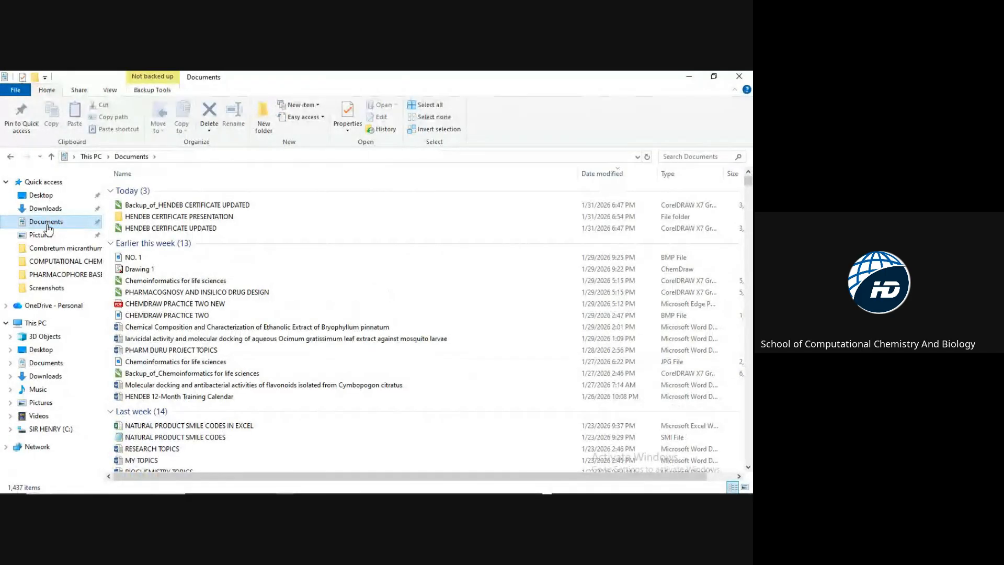
click(48, 209)
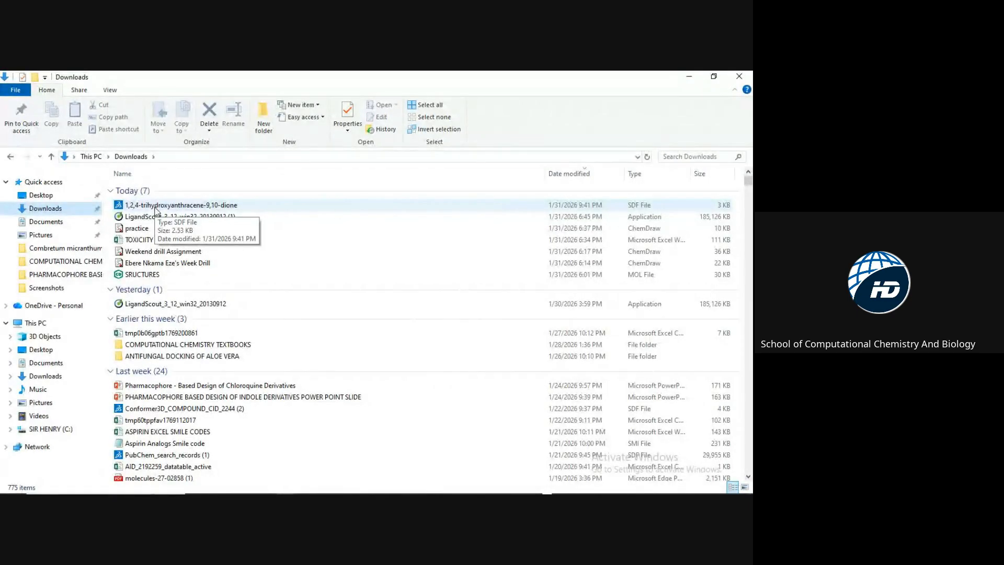
click(194, 208)
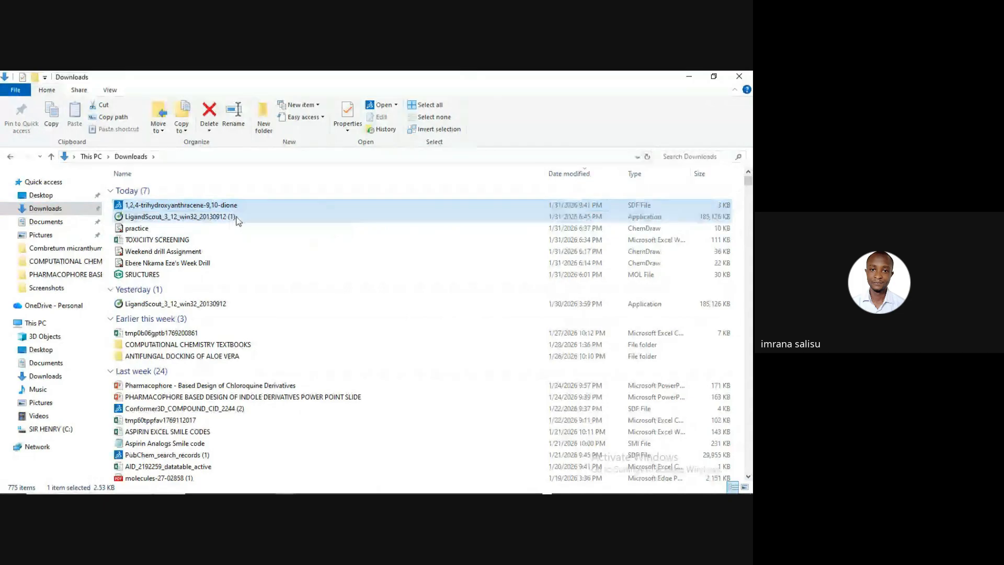
click(264, 216)
click(266, 208)
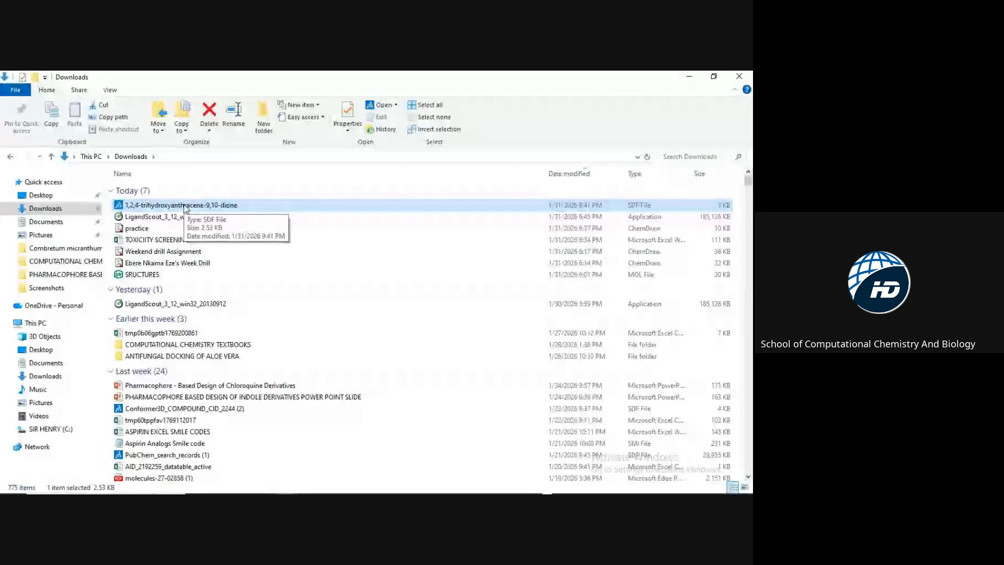
double_click(228, 206)
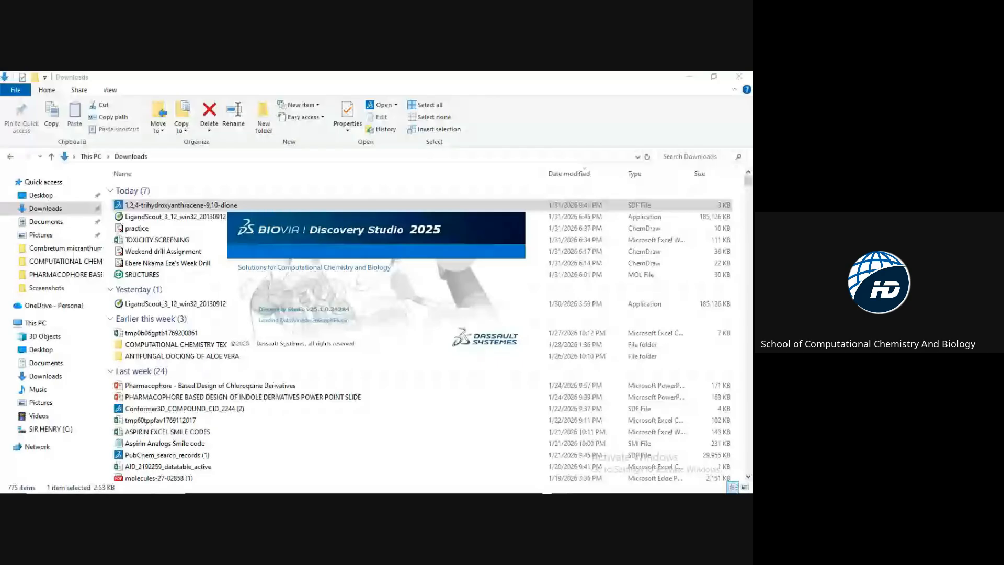
mouse_move(681, 482)
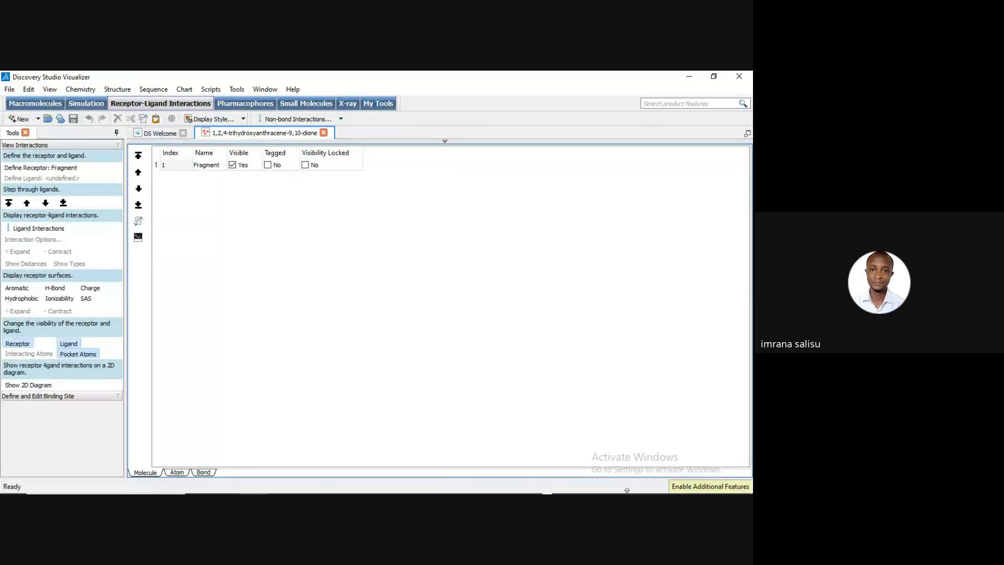
double_click(208, 164)
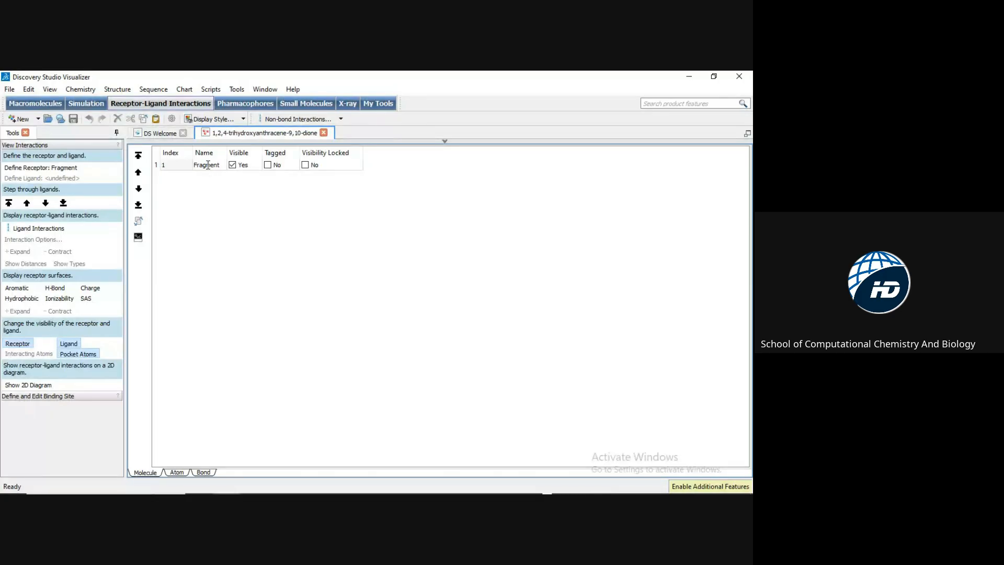
click(232, 227)
- Search Windows for PyRx and launch it
mouse_move(226, 493)
key(super)
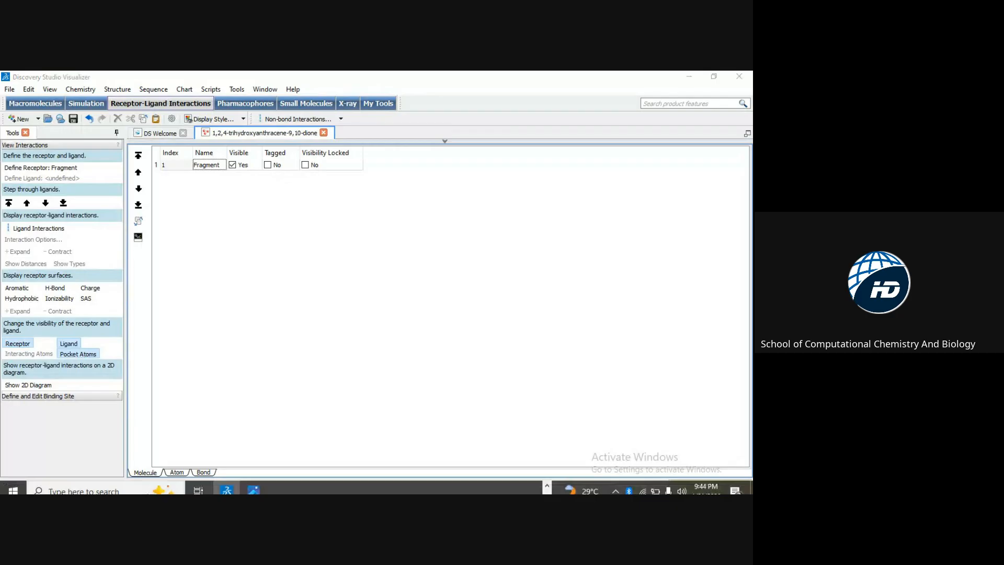
key(super)
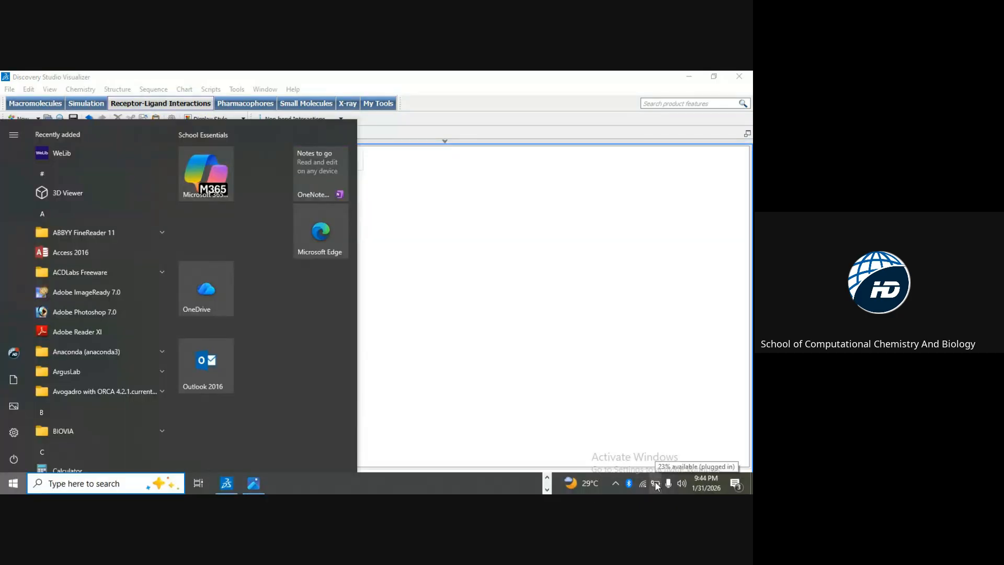
click(76, 482)
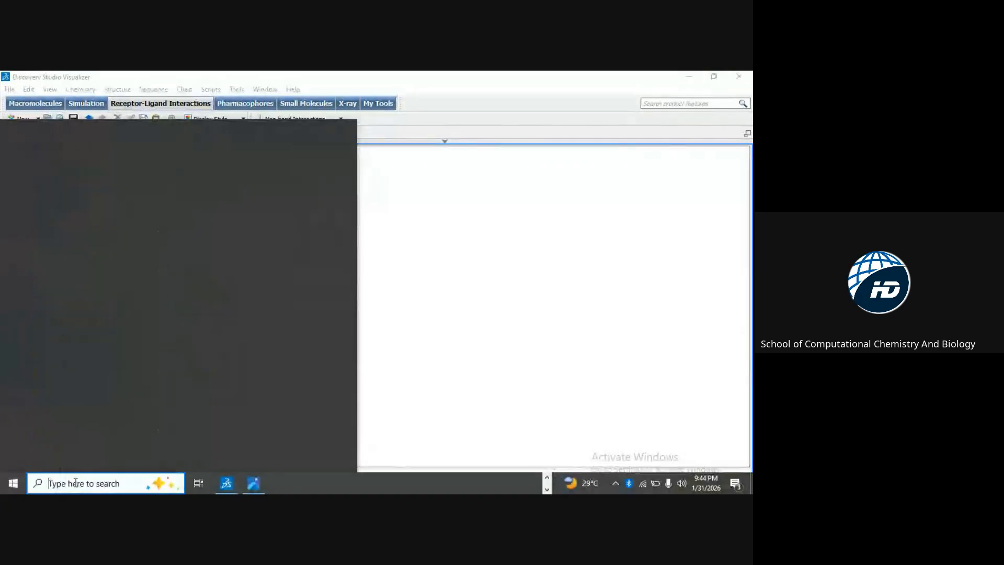
text(PY)
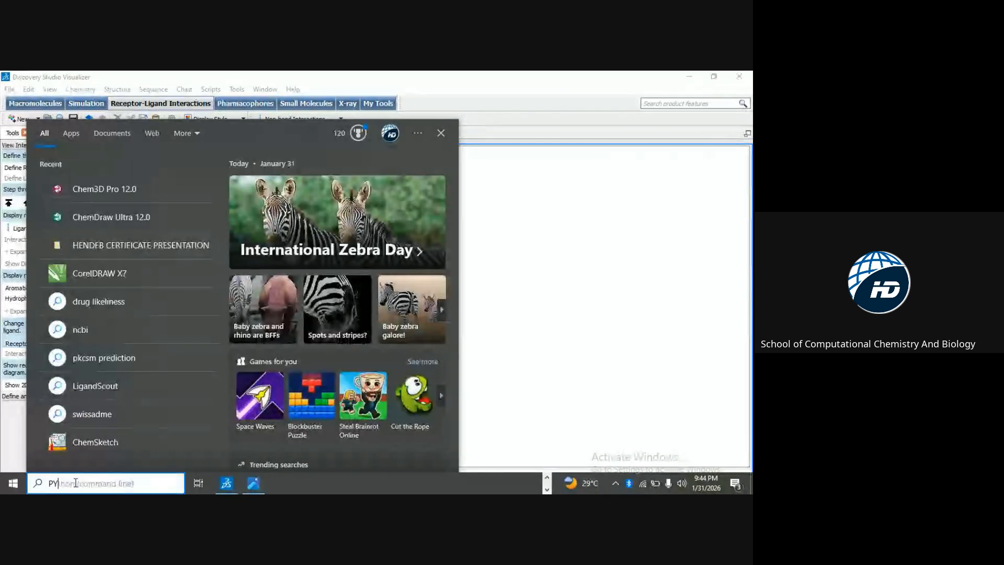
text(R)
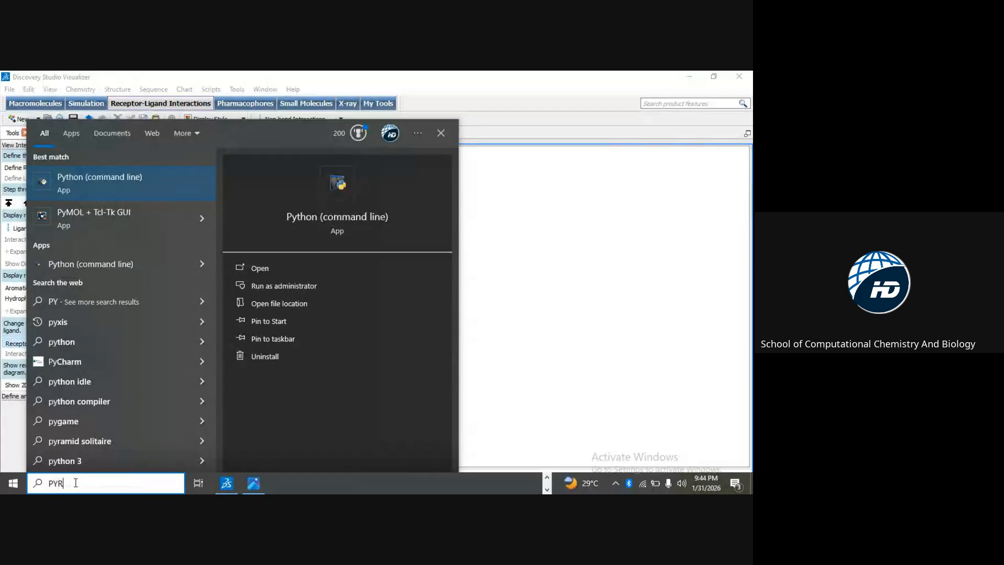
text(X)
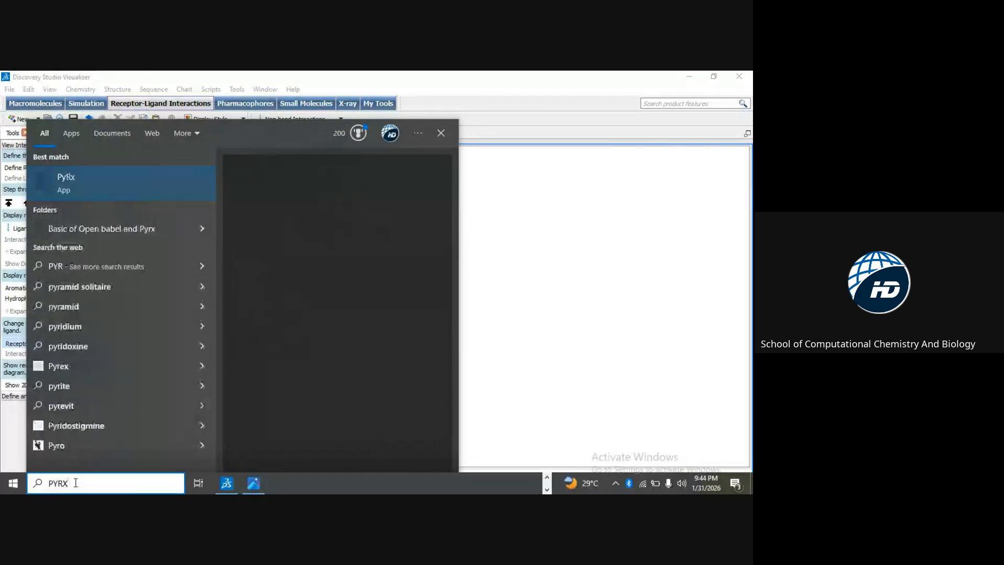
click(71, 189)
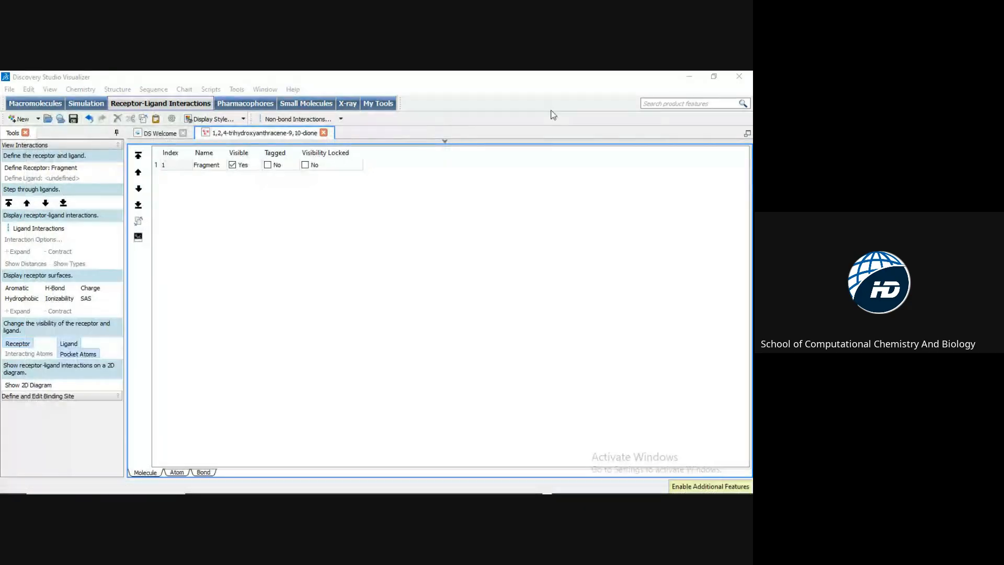
- Return to Chem3D, delete the current model, and bring in the 7-acetyl-8-chloro-1,3,4-trihydroxy-9,10-dioxo-9,10-dihydroanthracene-2-carboxylic acid structure from ChemDraw
click(689, 77)
click(689, 77)
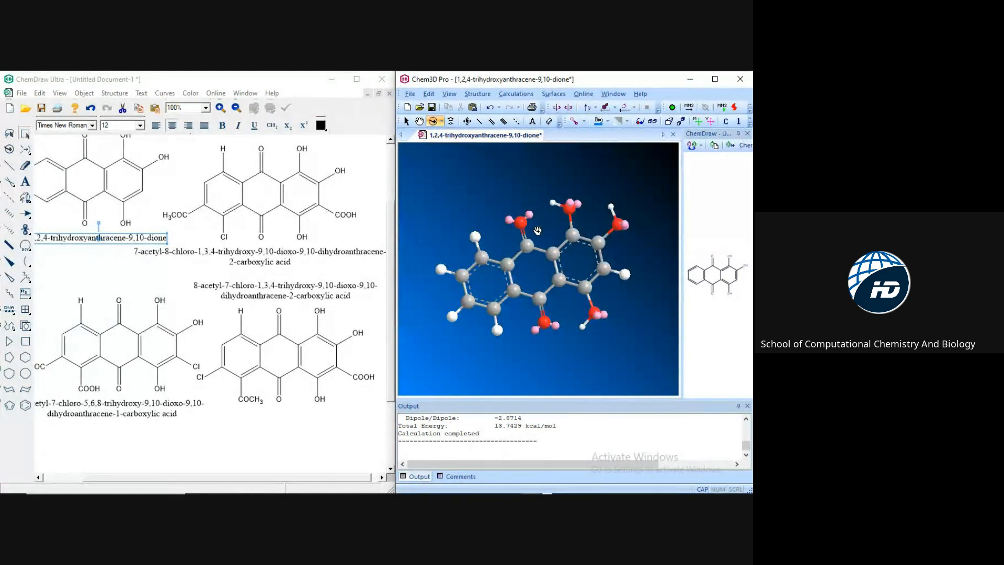
key(ctrl+a)
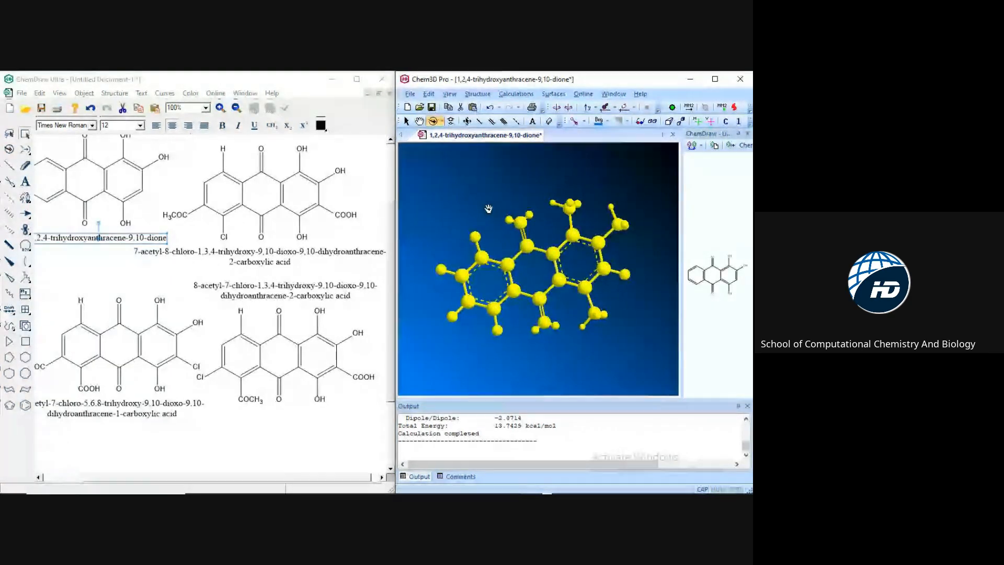
key(Delete)
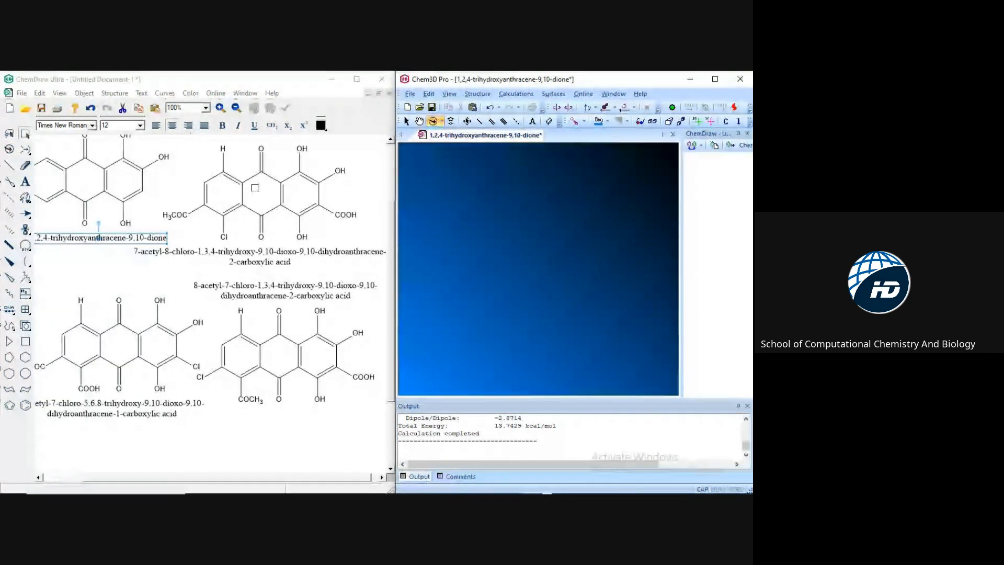
click(215, 183)
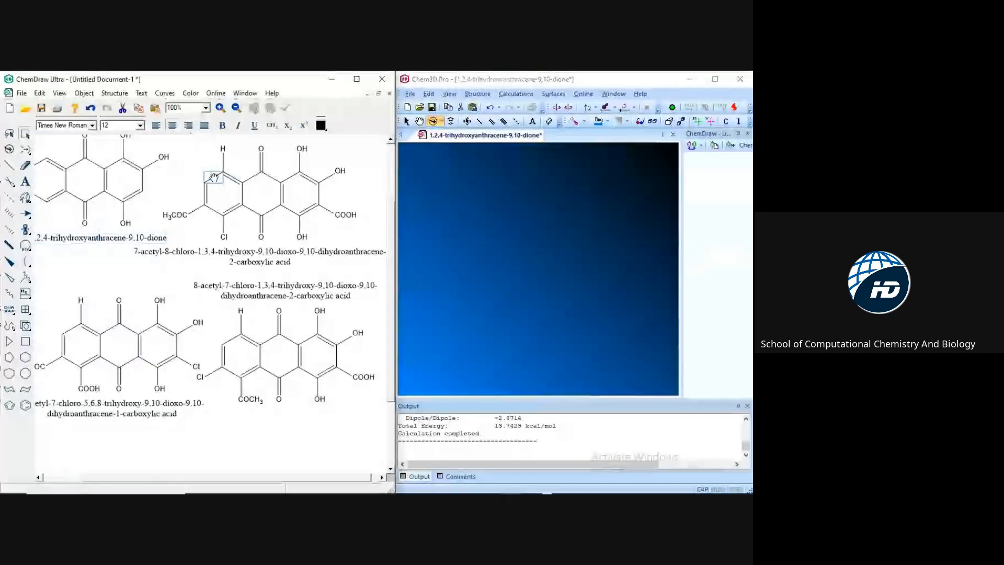
click(25, 134)
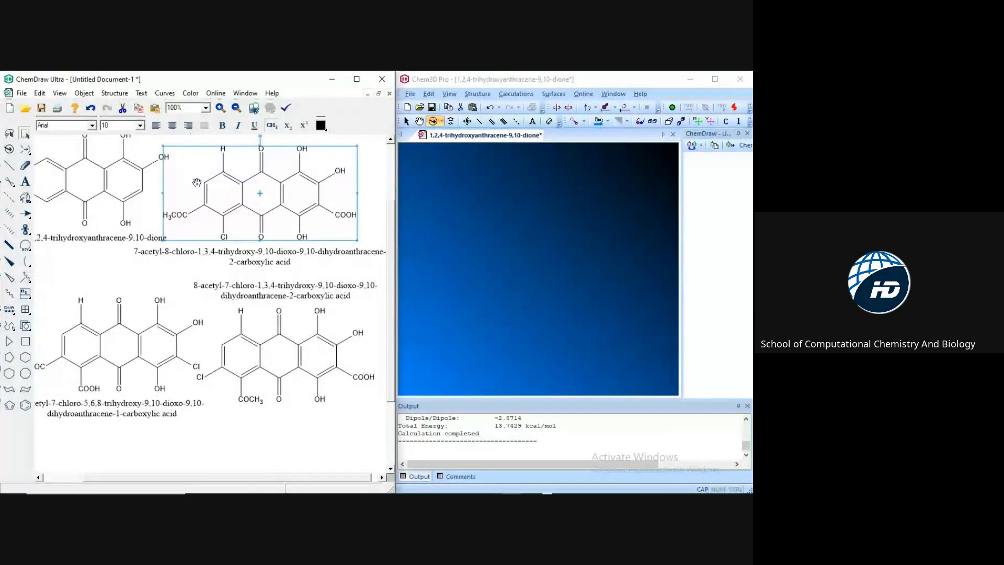
drag(197, 182, 496, 244)
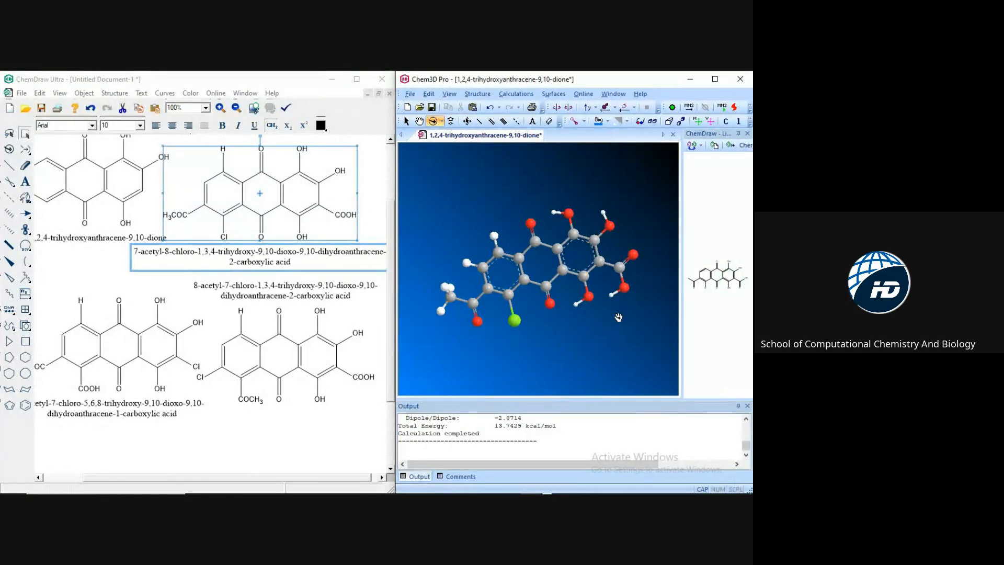
- Minimize the energy of the chloro-acetyl carboxylic acid model with MM2, using a minimum RMS gradient of 0.010 and displaying every iteration
mouse_move(512, 152)
click(516, 94)
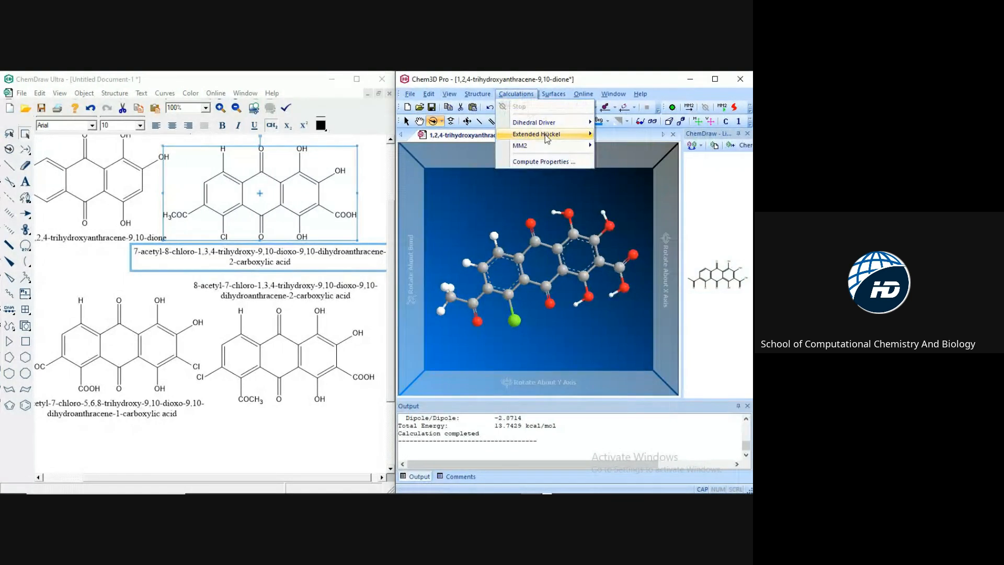
mouse_move(547, 148)
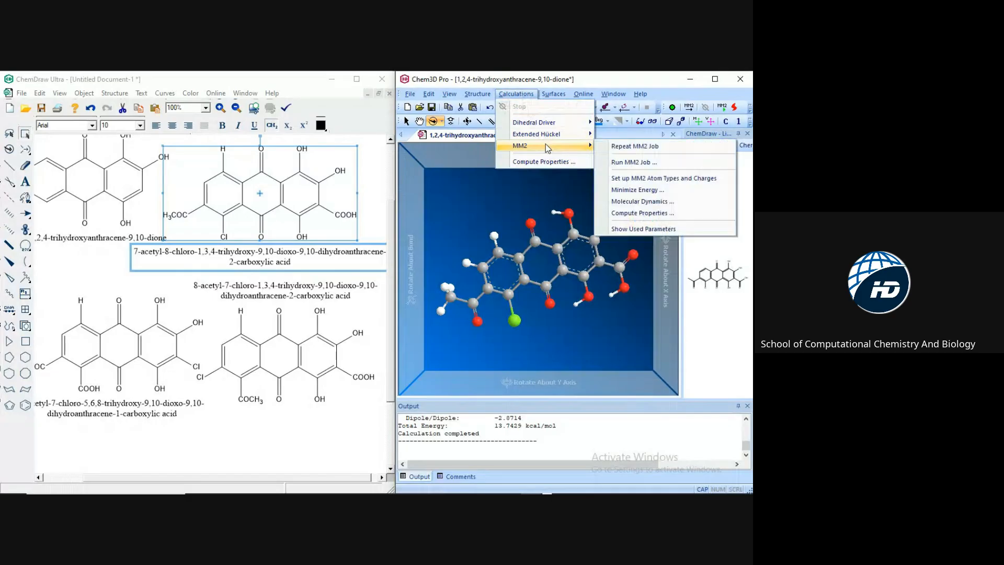
click(645, 190)
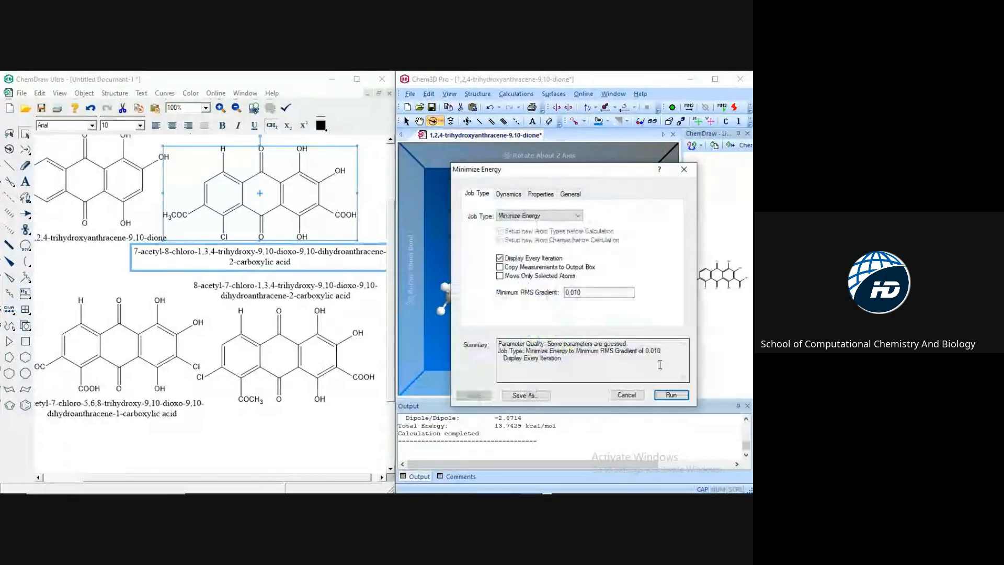
click(672, 395)
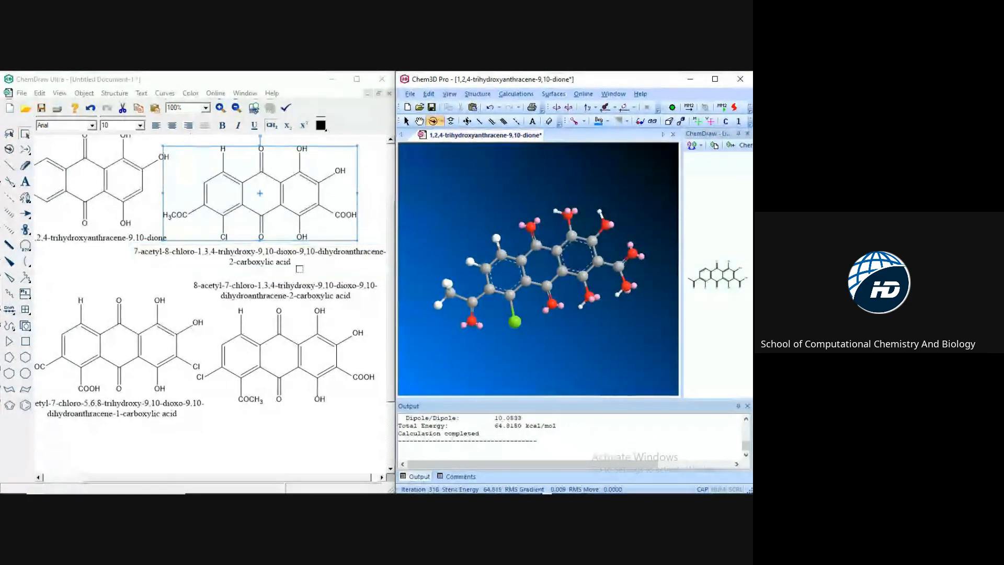
- Save the minimized model in Downloads as an SDF file named 7-acetyl-8-chloro-1,3,4-trihydroxy-9,10-dioxo-9,10-dihydroanthracene-2-carboxylic acid, reusing the name from its ChemDraw caption
click(293, 264)
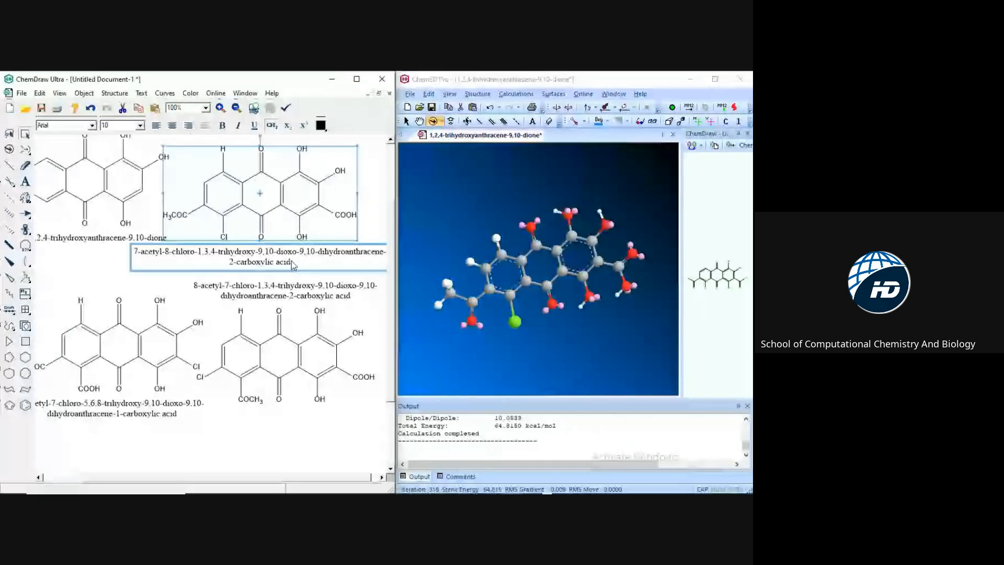
double_click(292, 262)
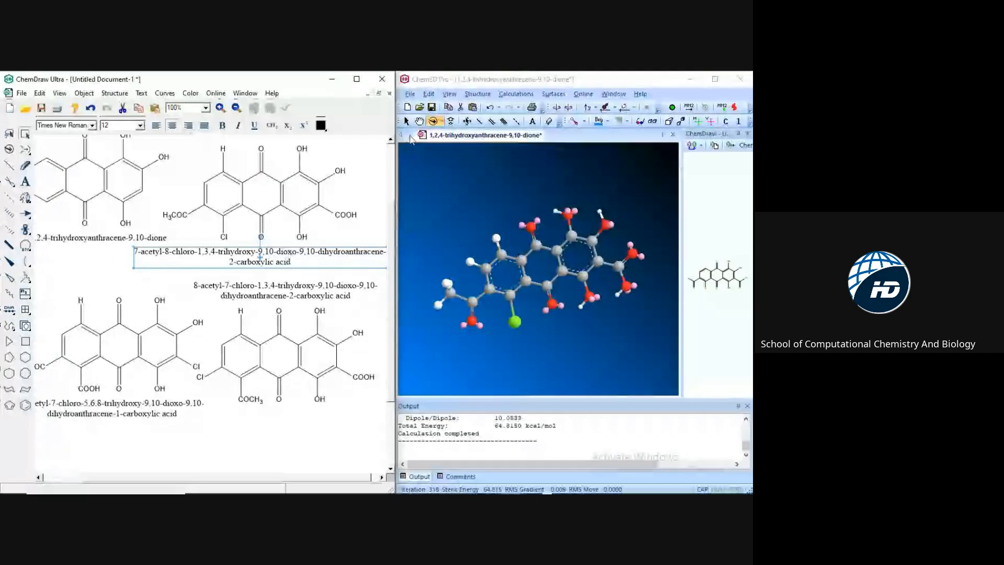
click(412, 94)
click(411, 94)
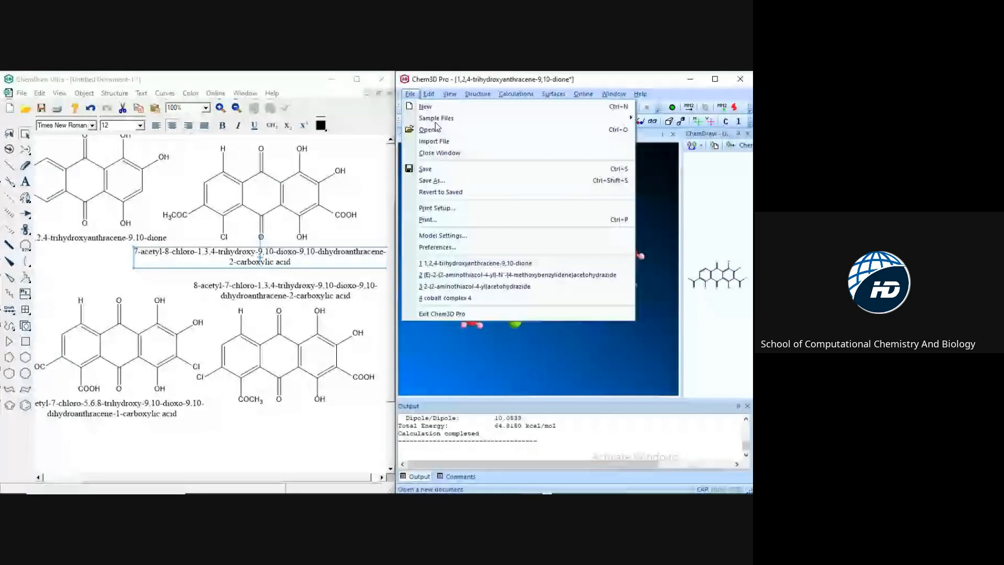
click(430, 129)
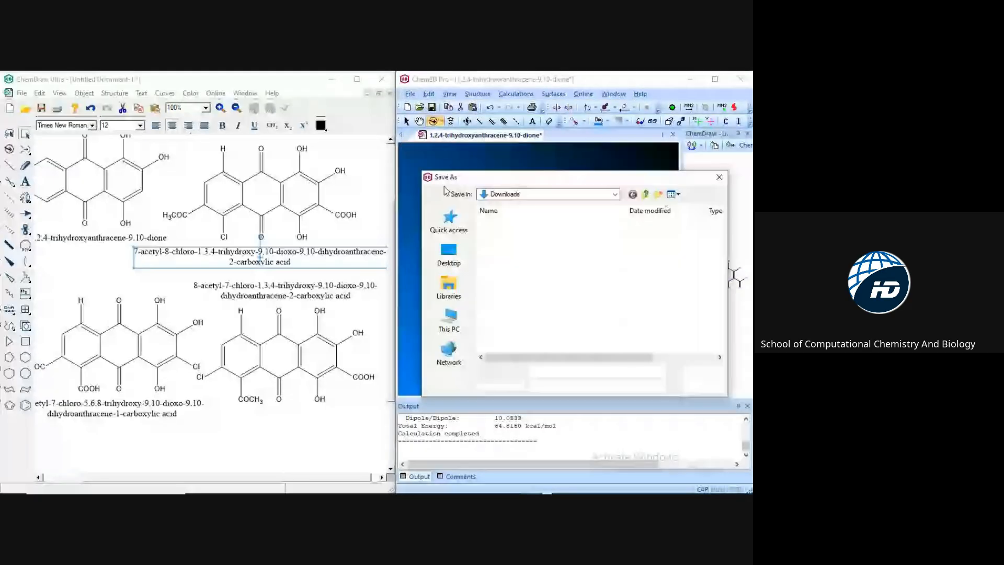
text(7-acetyl-8-chloro-1,3,4-trihydroxy-9,10-dioxo-9,10-dihydroanthracene-2-carboxylic acid)
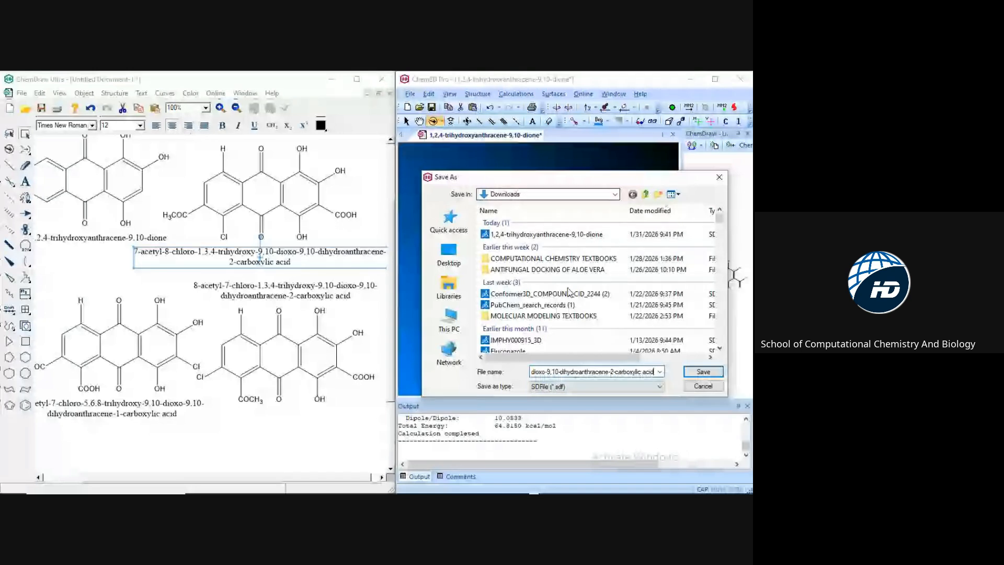
click(709, 372)
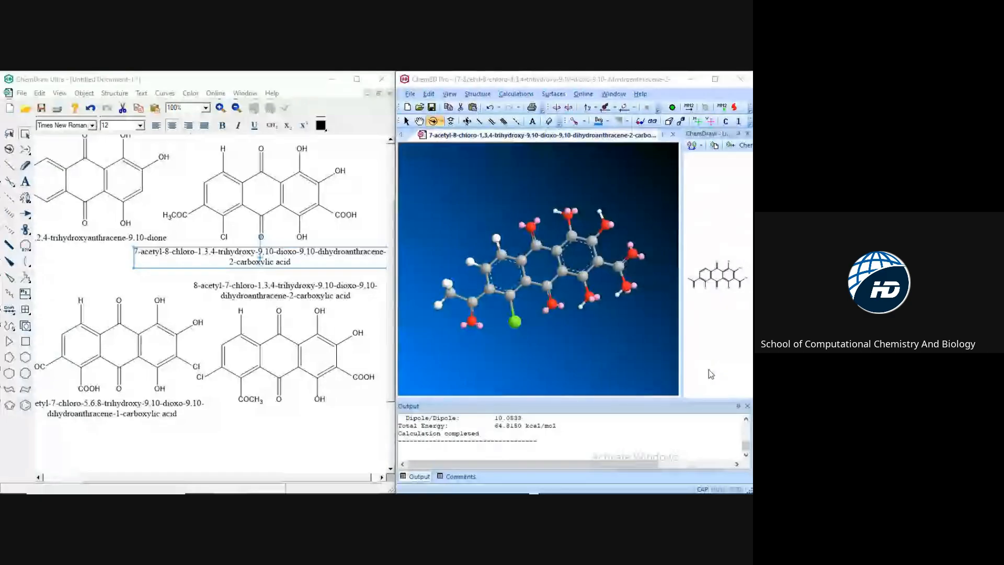
mouse_move(259, 482)
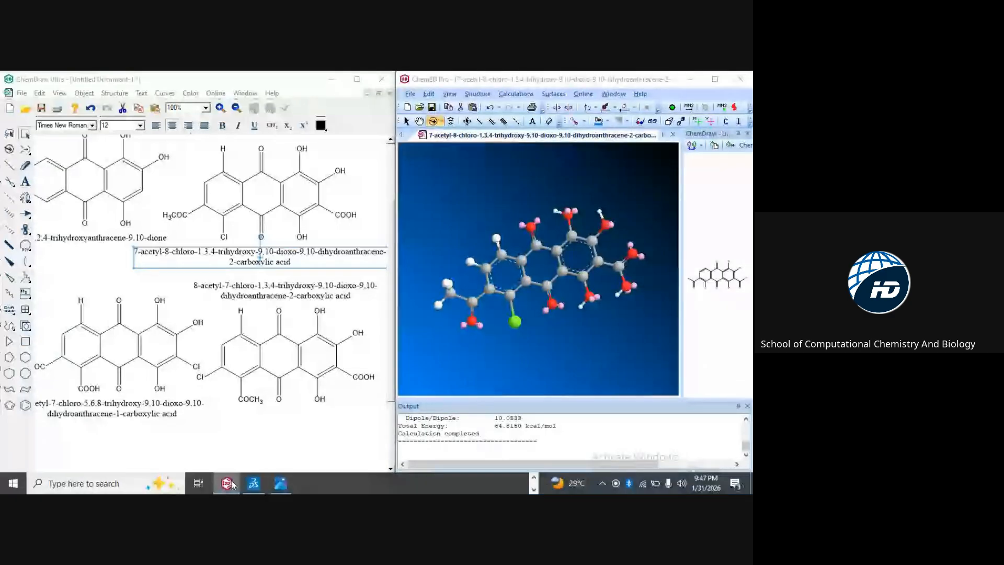
click(534, 477)
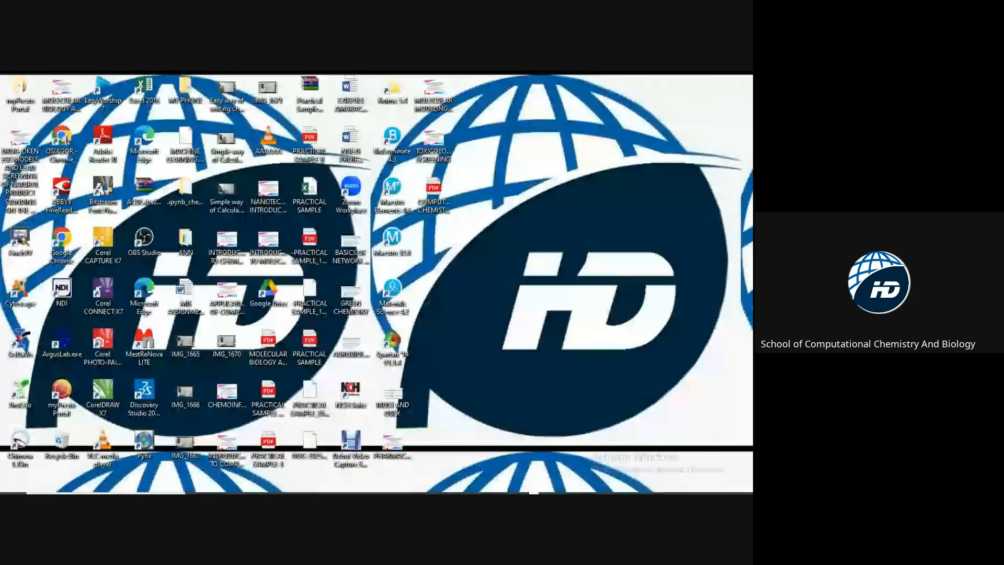
mouse_move(526, 490)
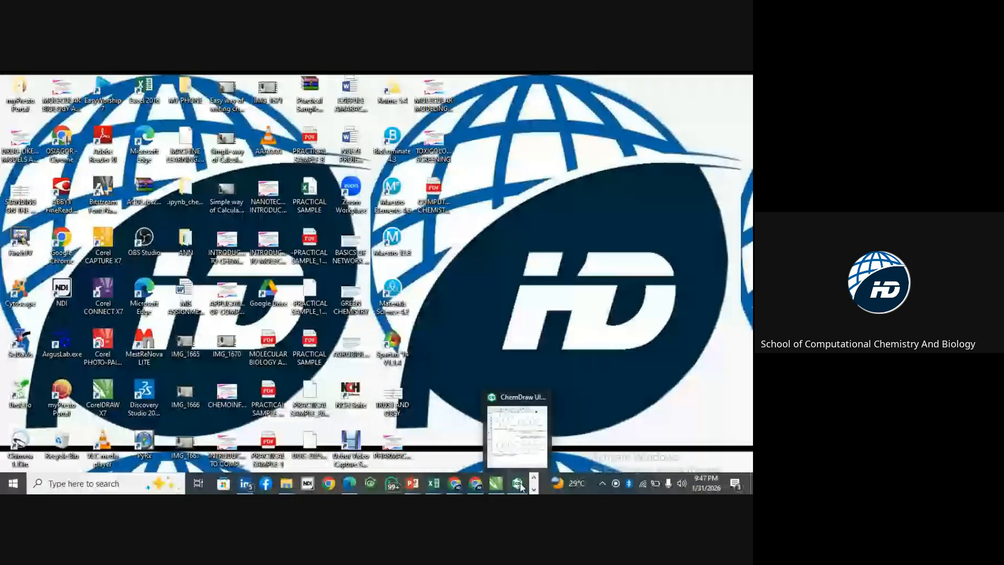
click(517, 484)
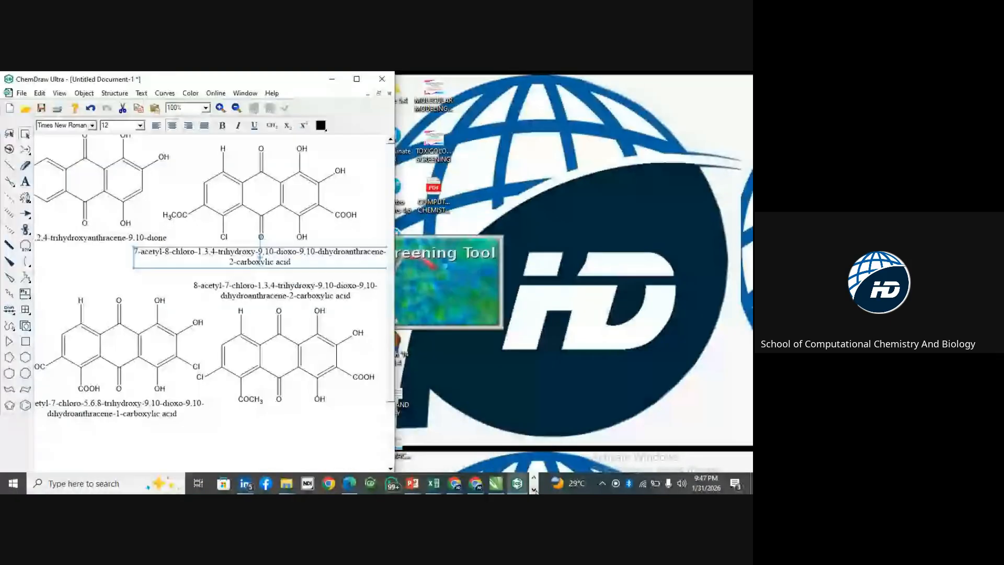
click(534, 490)
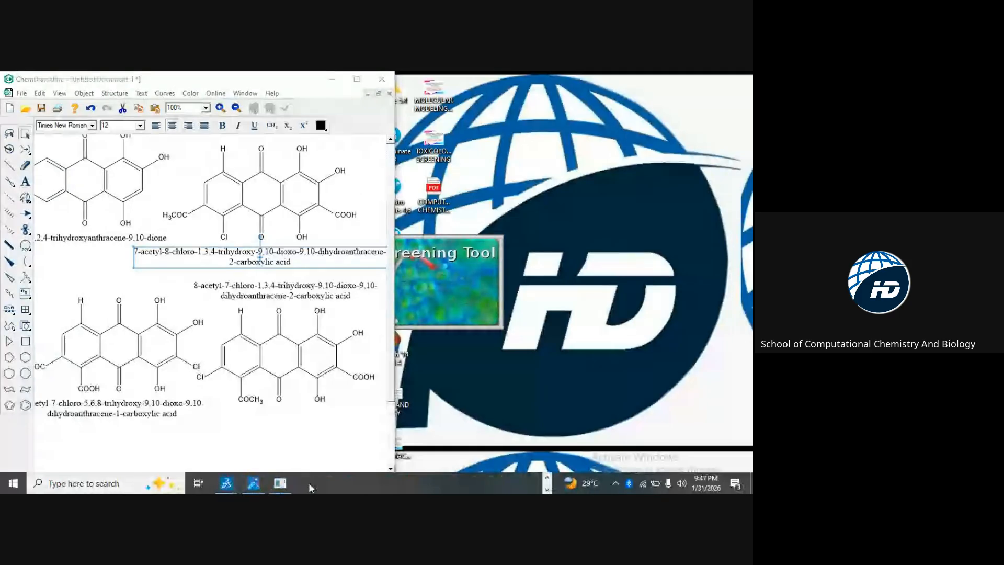
click(548, 478)
click(531, 484)
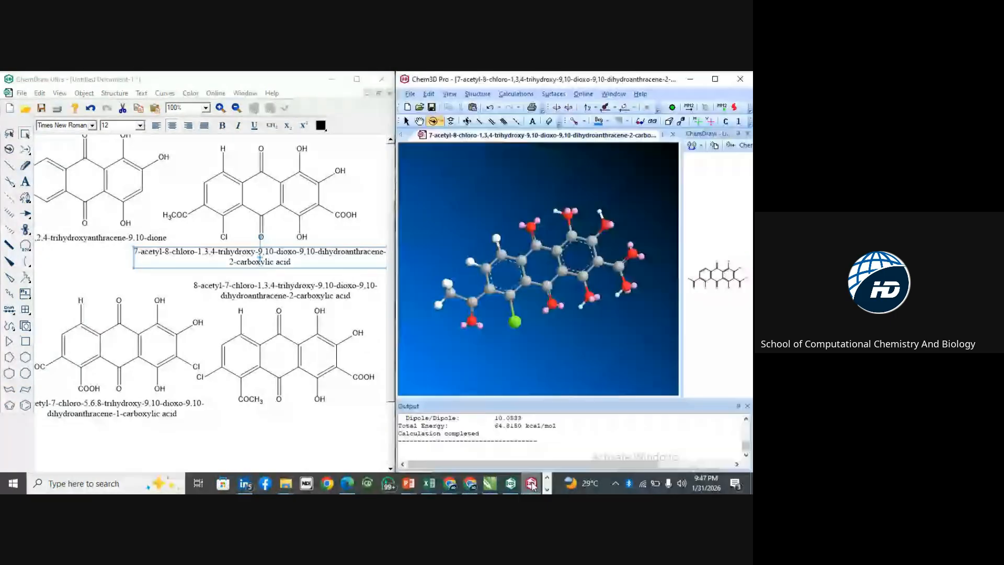
- Open the 7-acetyl-8-chloro-1,3,4-trihydroxy-9,10-dioxo-9,10-dihydroanthracene-2-carboxylic acid SDF file from the Downloads folder in Discovery Studio
click(286, 485)
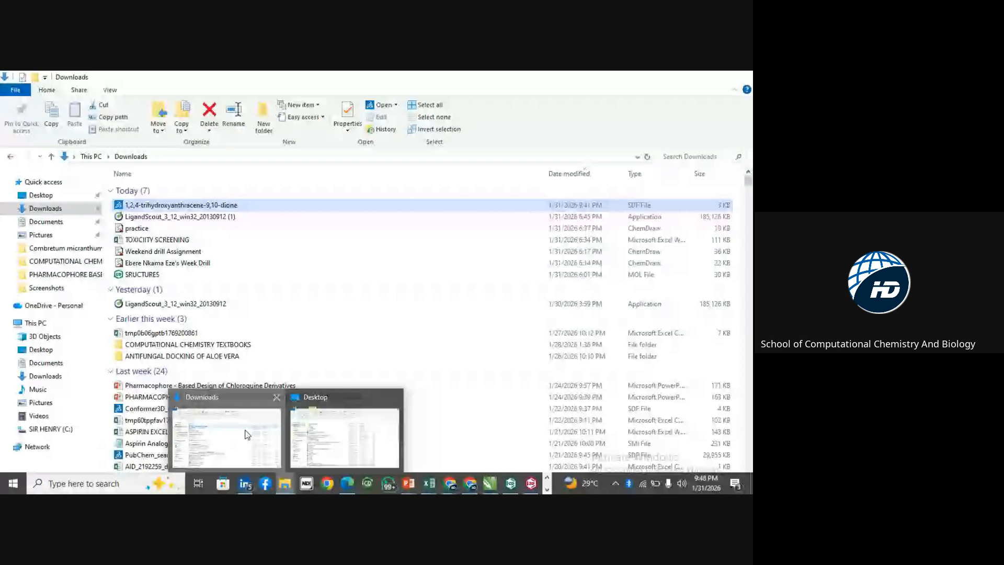
click(247, 435)
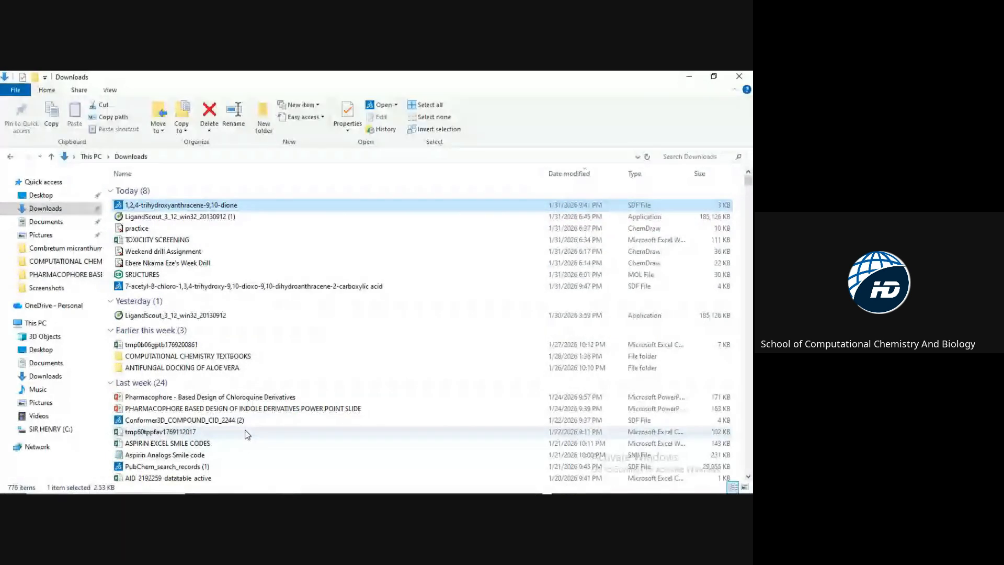
click(44, 209)
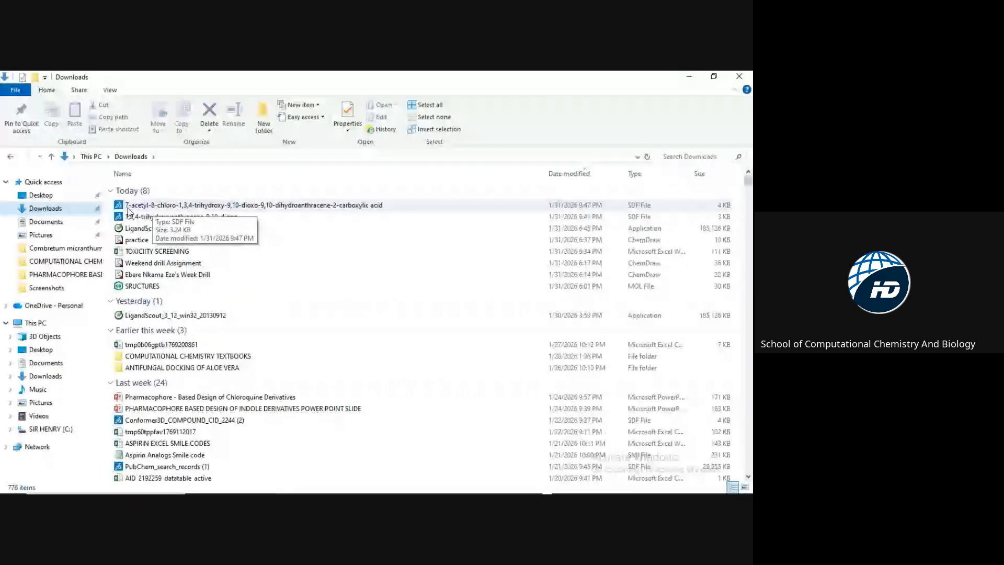
click(162, 206)
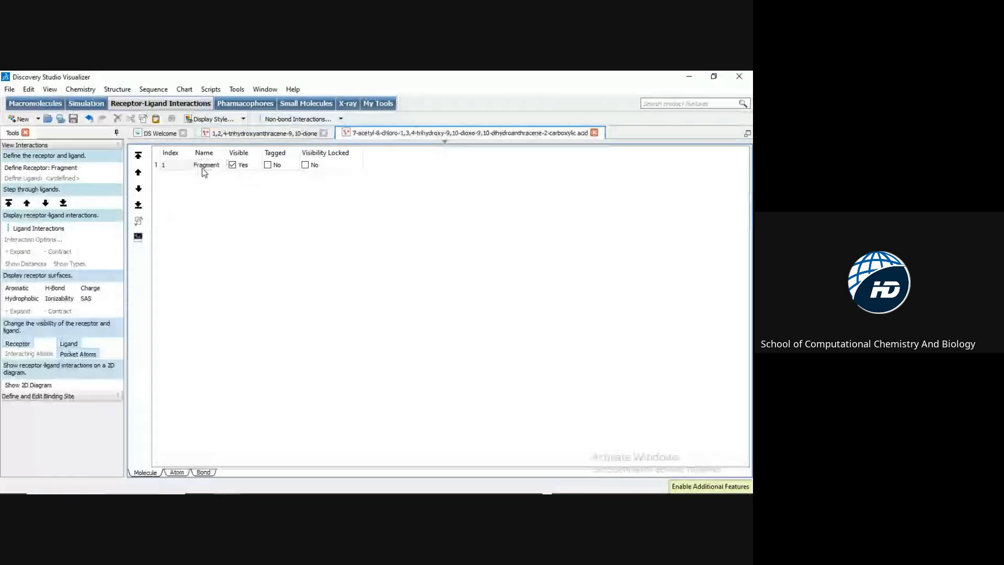
click(243, 134)
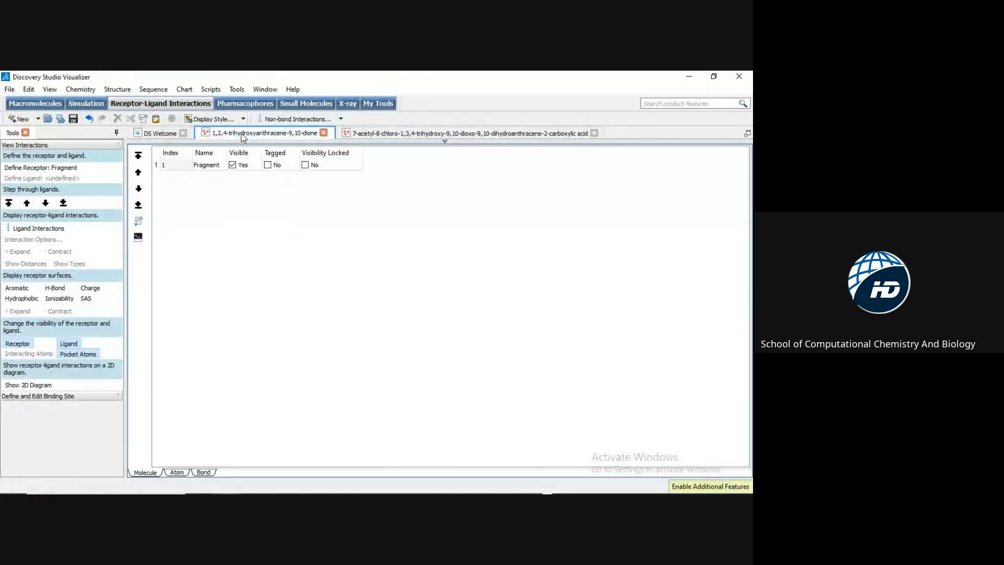
mouse_move(358, 481)
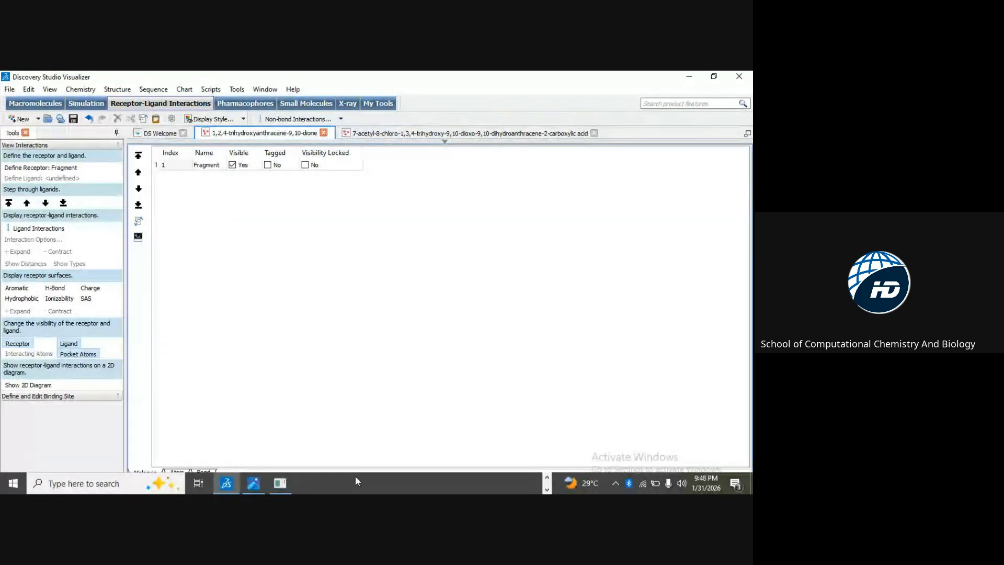
click(280, 482)
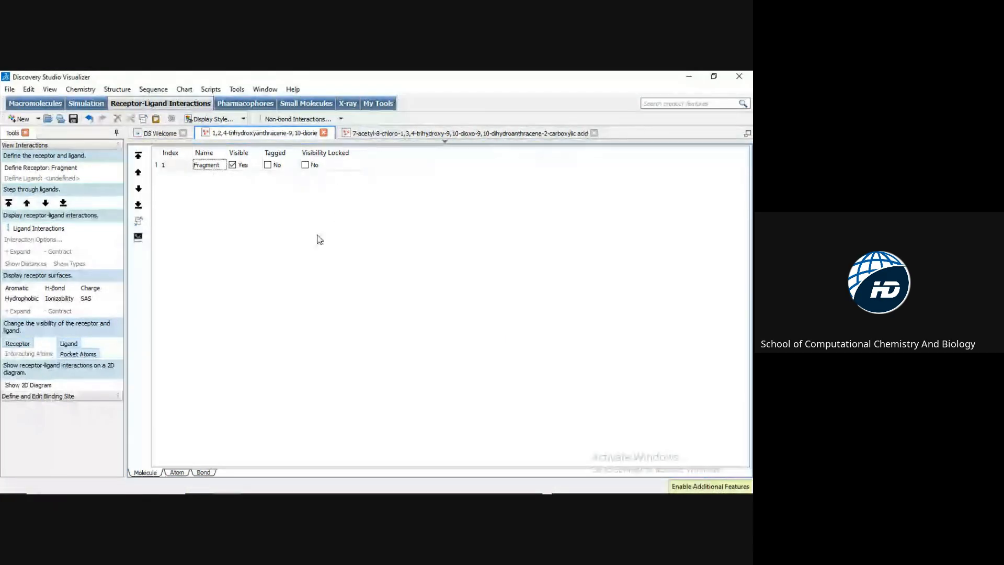
click(688, 79)
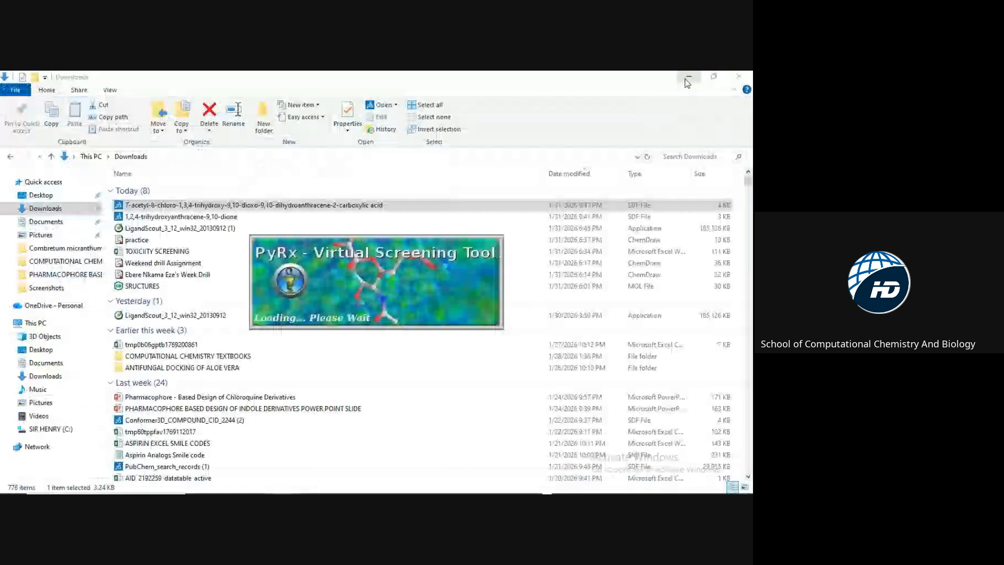
mouse_move(554, 492)
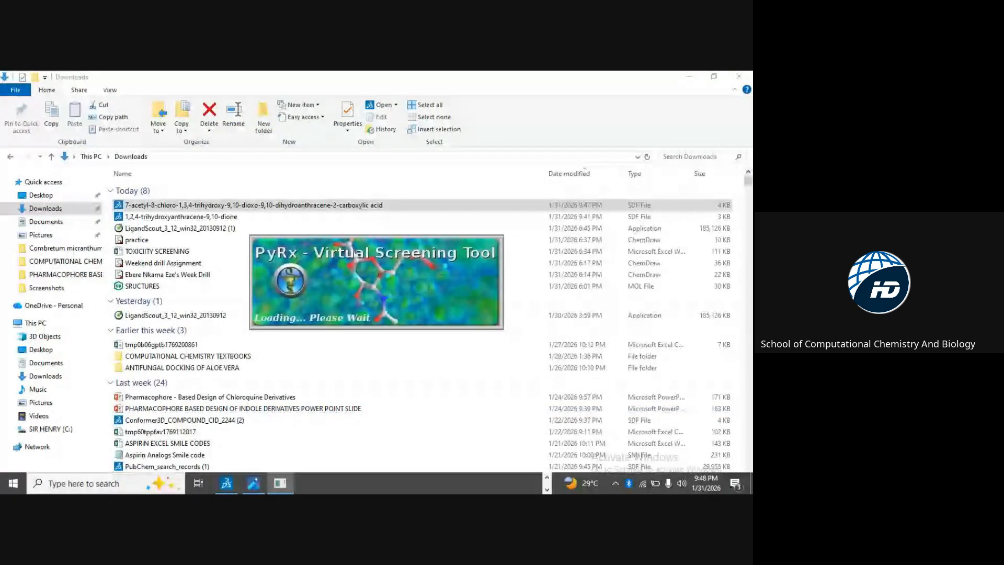
click(547, 477)
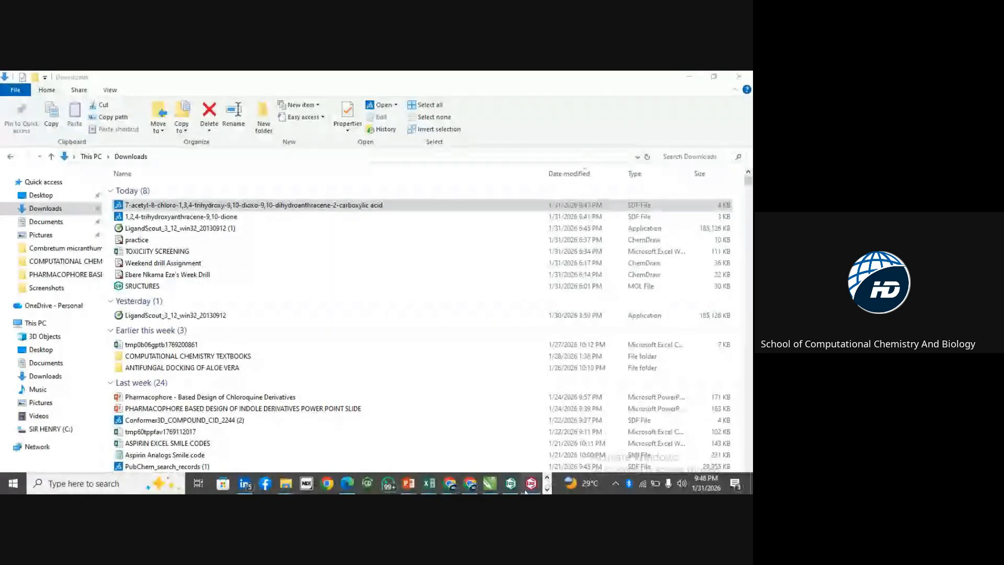
click(547, 490)
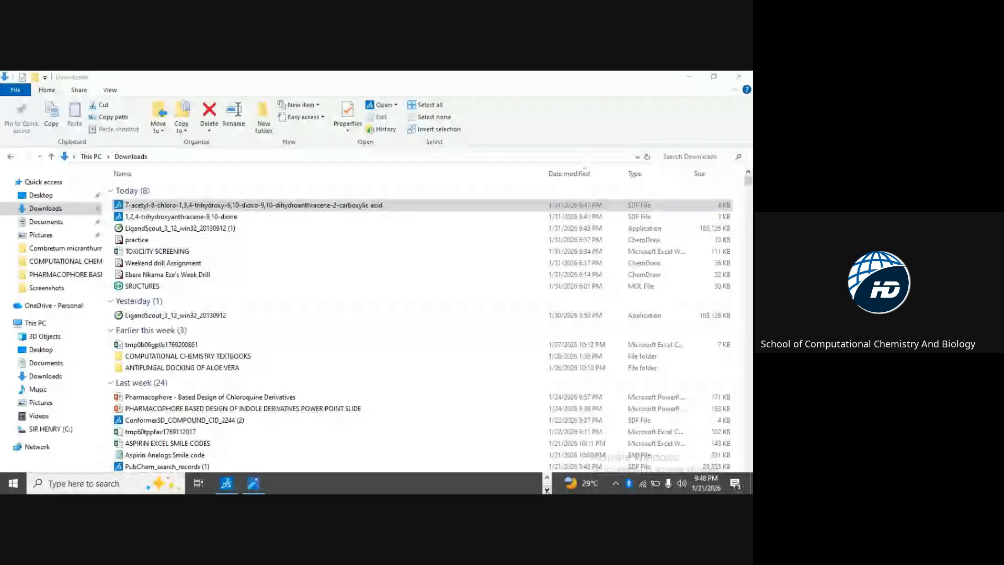
click(547, 478)
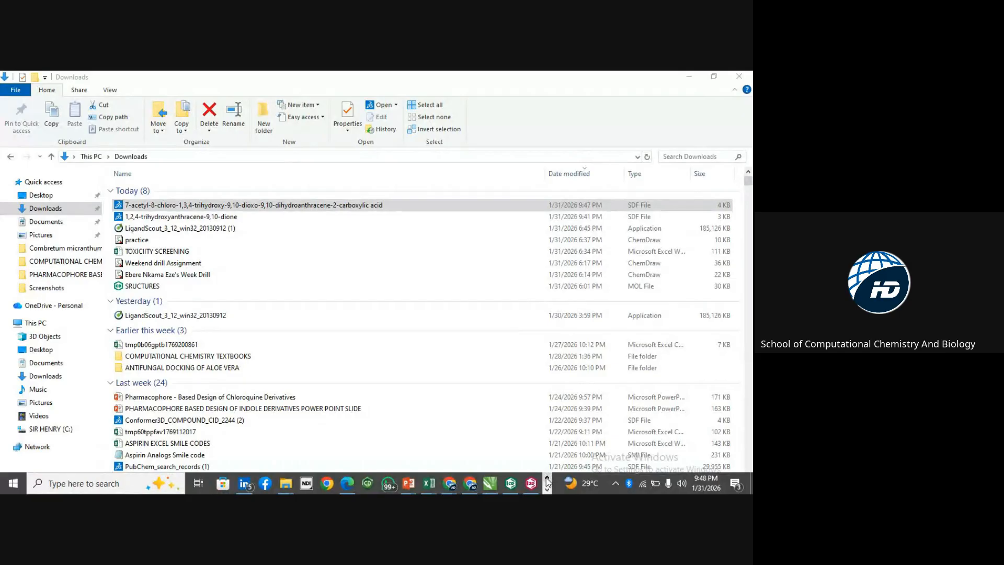
click(531, 484)
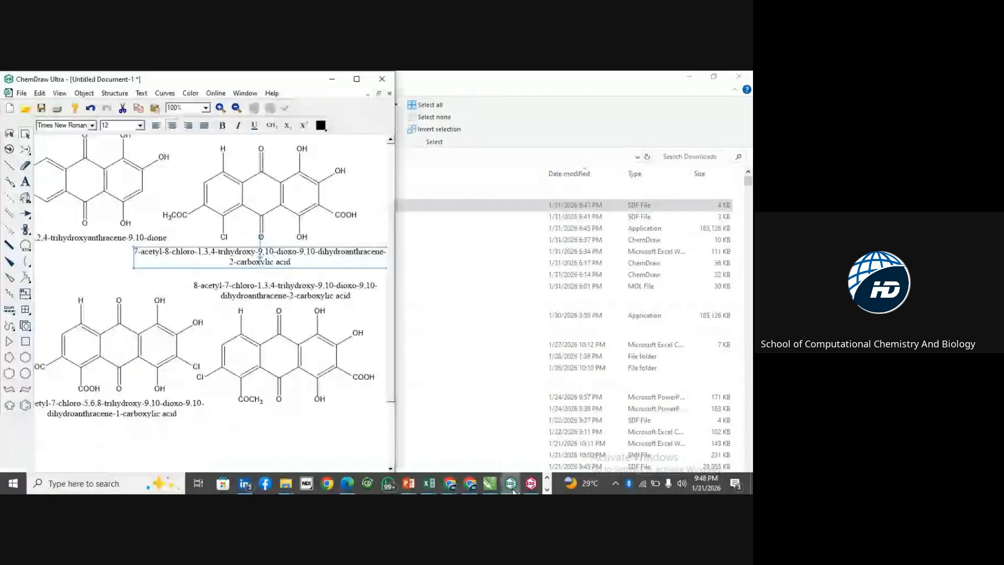
click(531, 484)
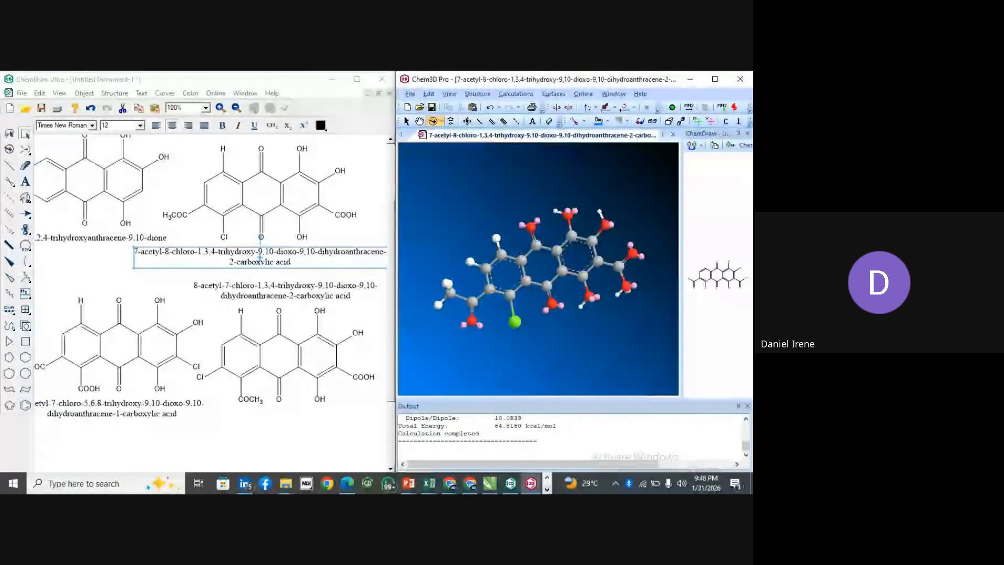
click(547, 490)
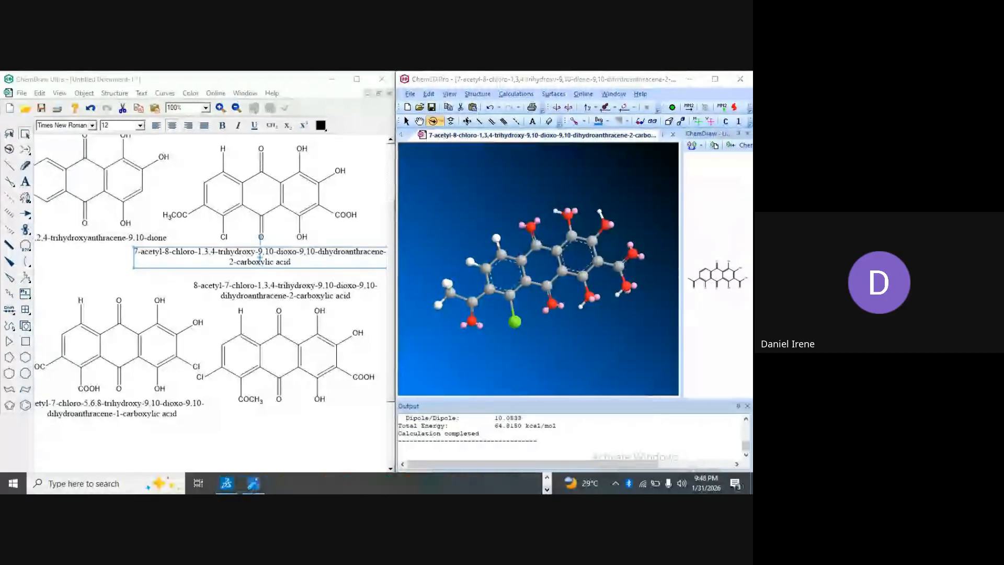
- Return to Discovery Studio and show the chloro-acetyl carboxylic acid molecule's Fragment entry in the graphics view
click(226, 486)
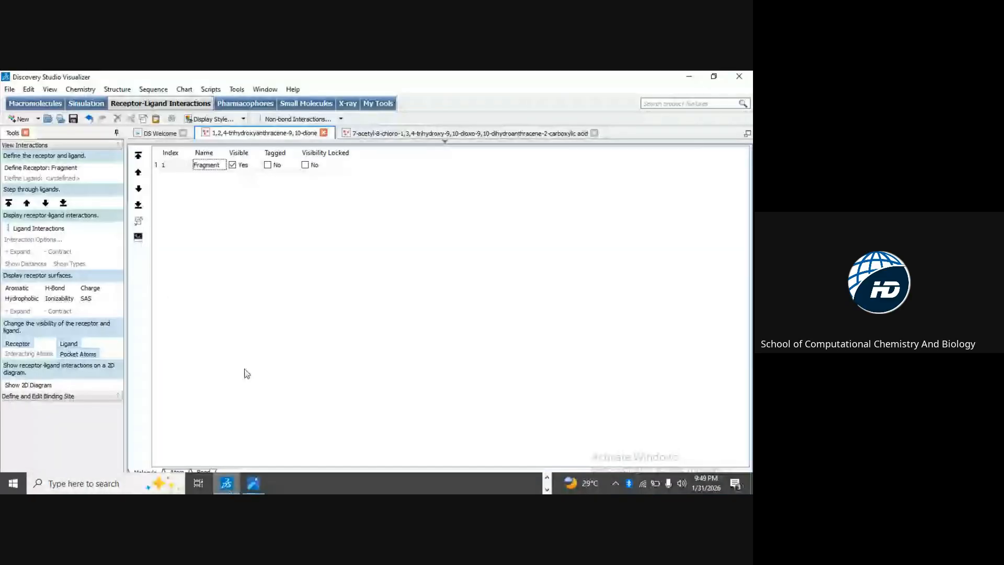
click(421, 135)
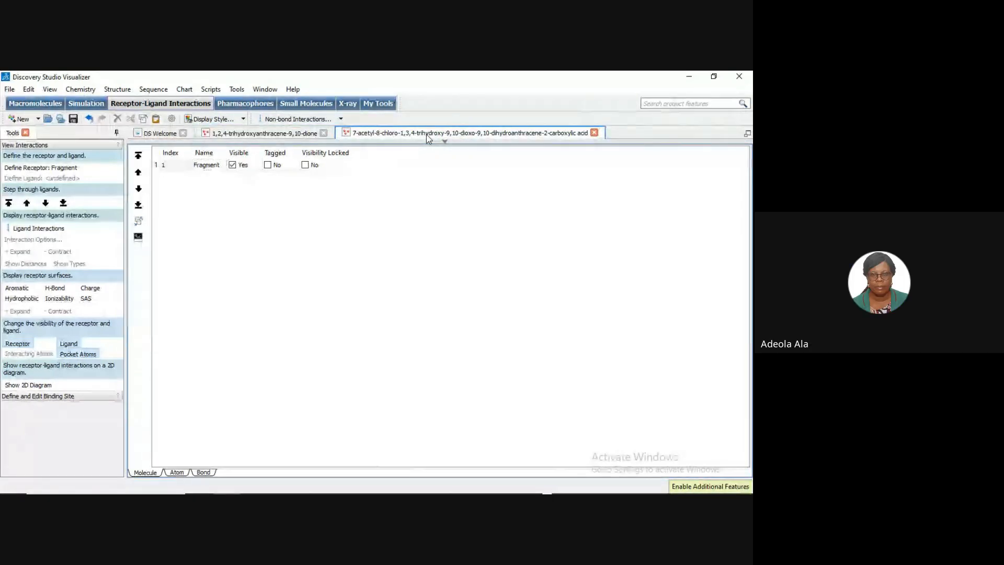
click(176, 168)
right_click(176, 165)
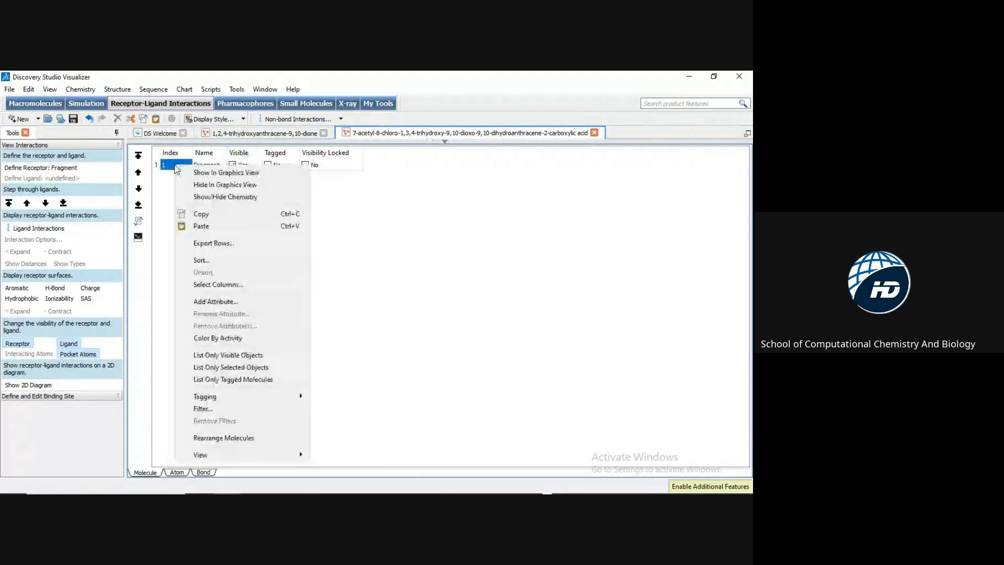
click(204, 174)
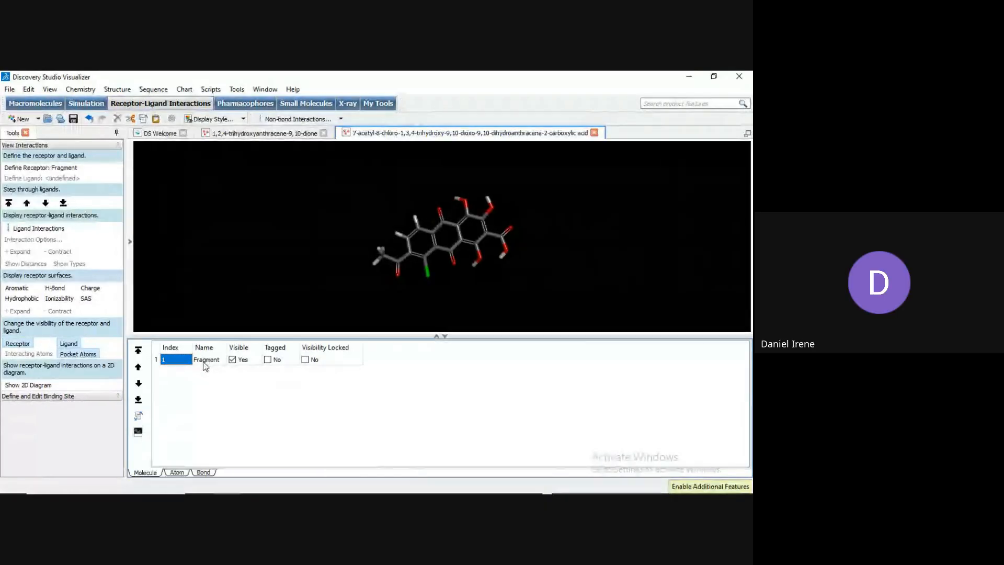
- Set the background color of the molecule's graphics view to white (#ffffff)
right_click(225, 209)
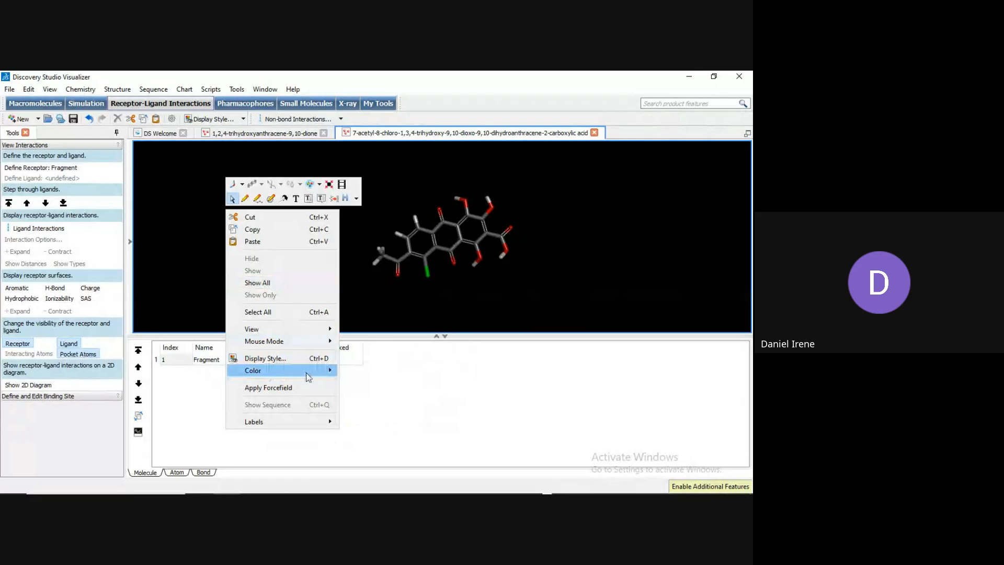
mouse_move(308, 376)
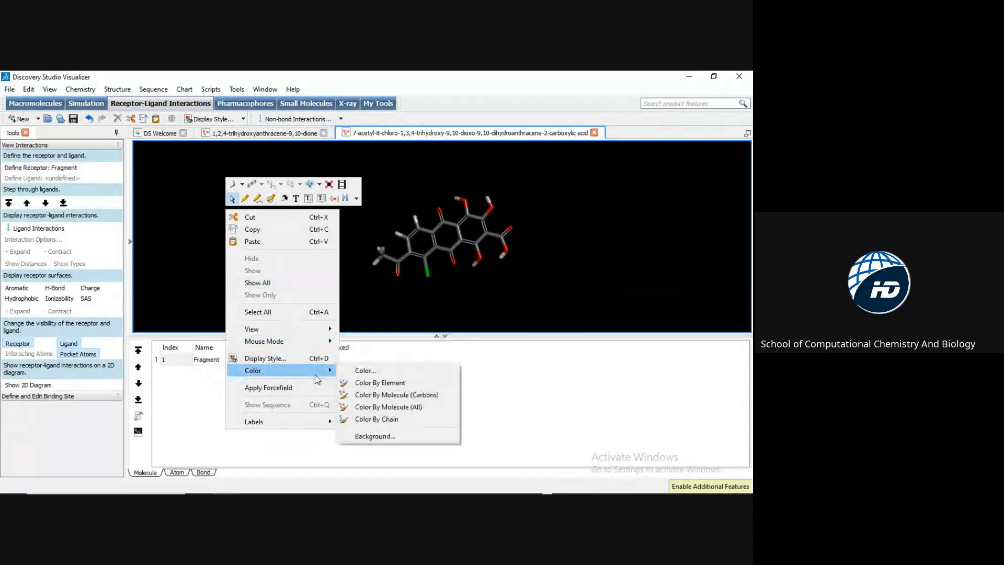
click(373, 441)
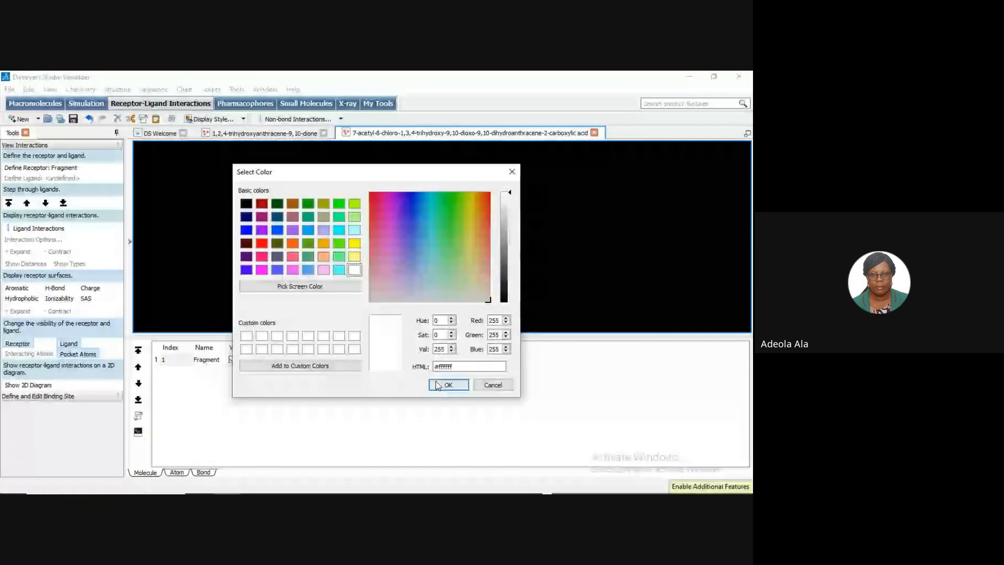
click(439, 385)
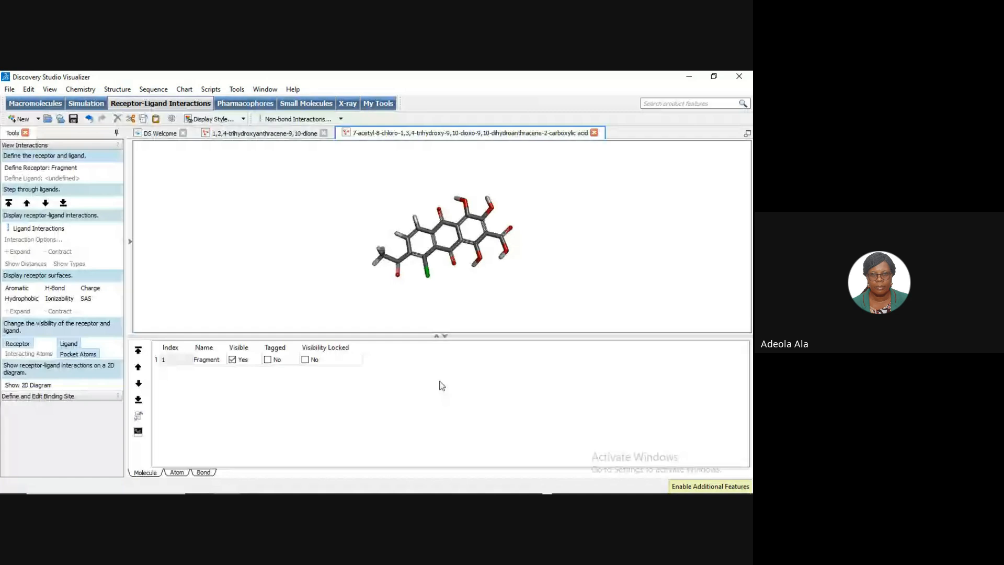
- Leave Discovery Studio and launch PyRx from the desktop
mouse_move(482, 492)
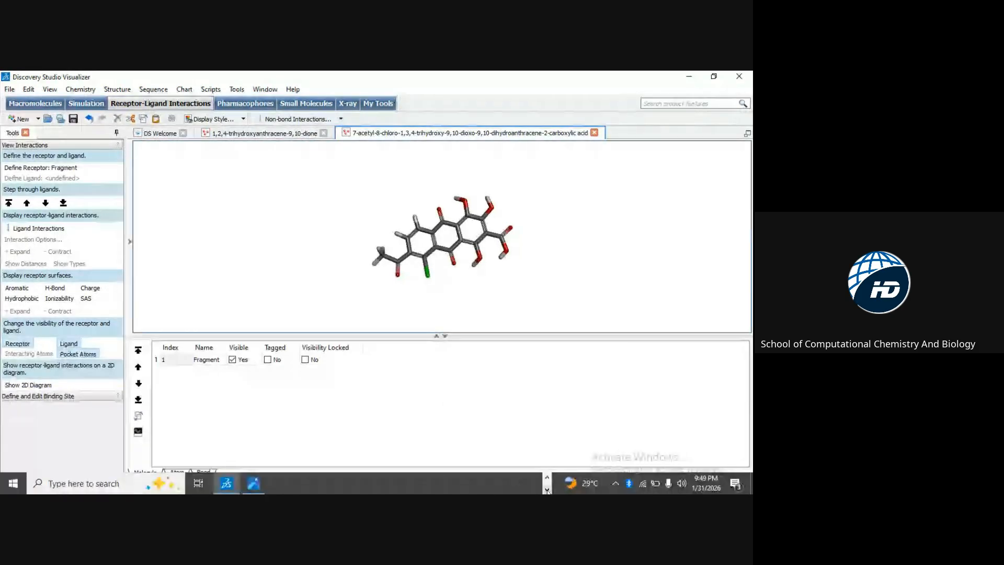
click(547, 491)
click(547, 478)
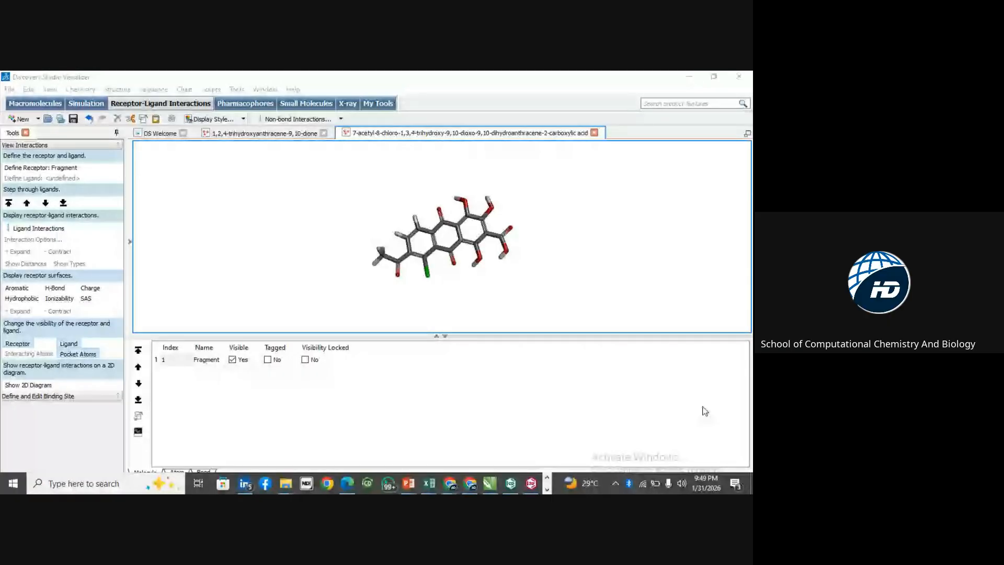
click(689, 77)
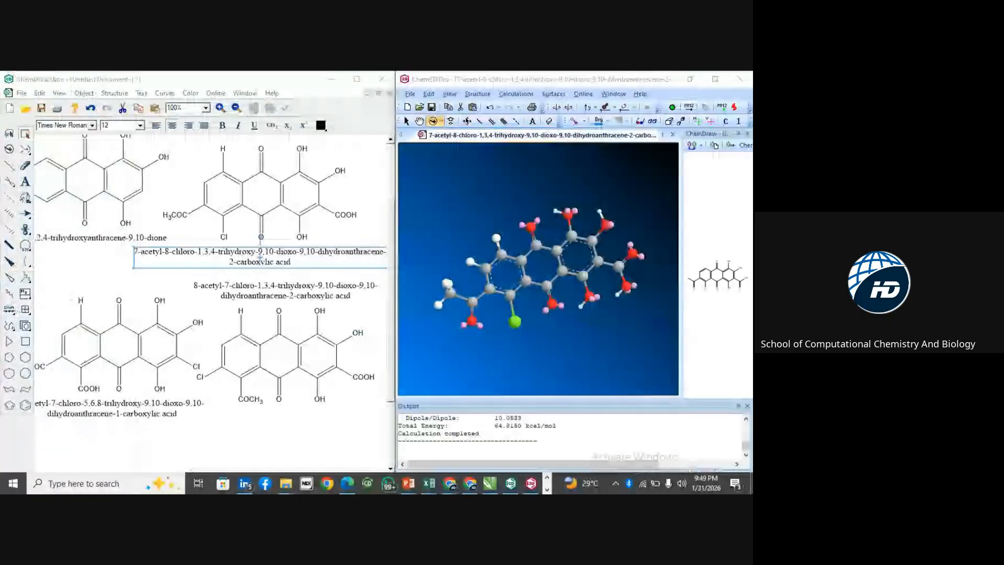
key(super+d)
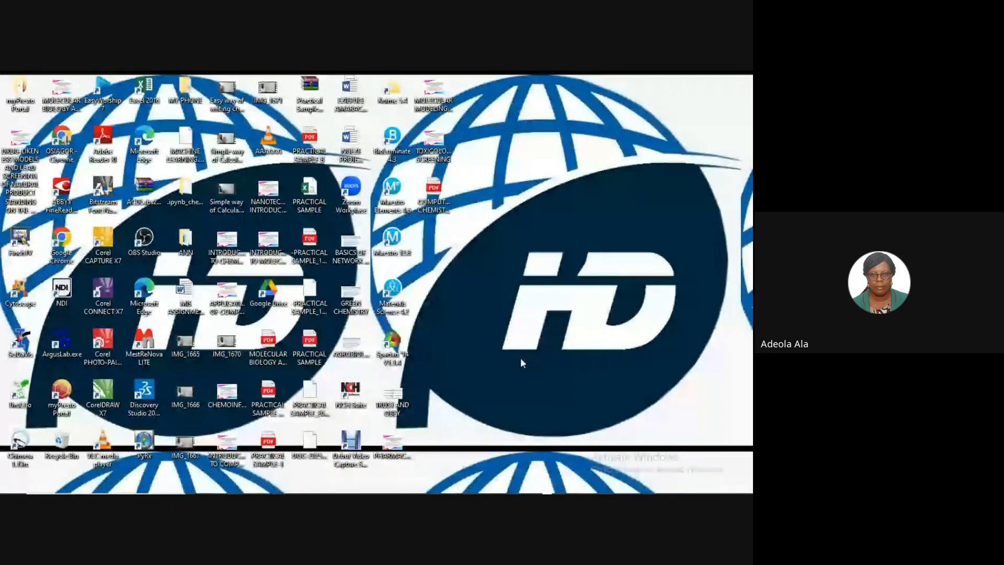
mouse_move(520, 493)
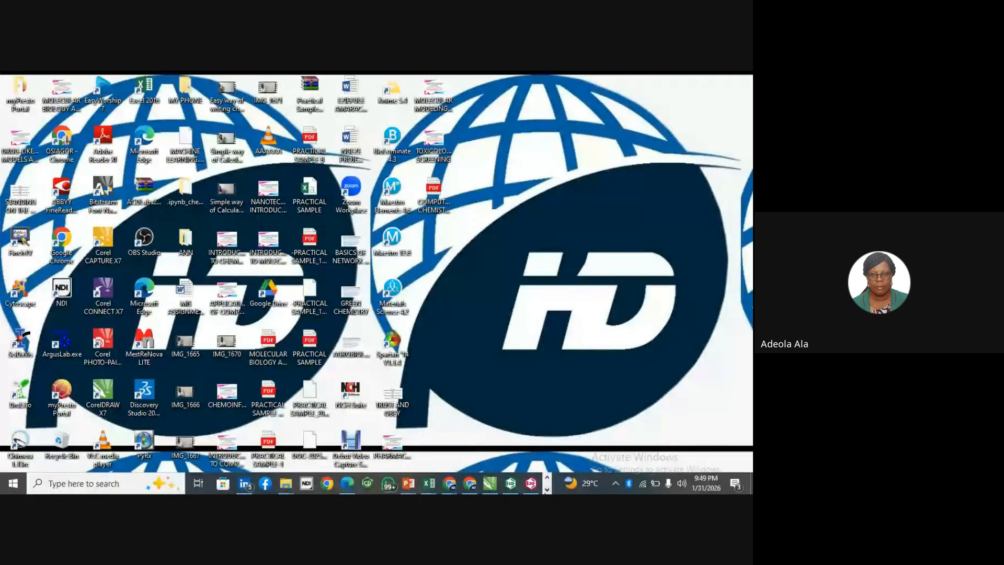
- Return to ChemDraw and Chem3D, and check the two saved anthracene SDF files in the Downloads folder
click(547, 479)
click(548, 479)
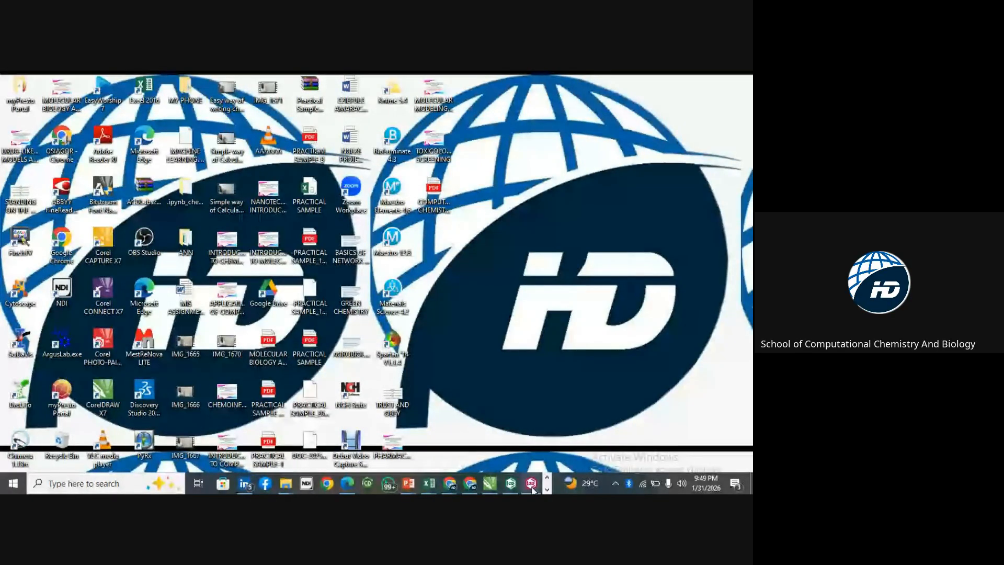
click(511, 485)
click(513, 486)
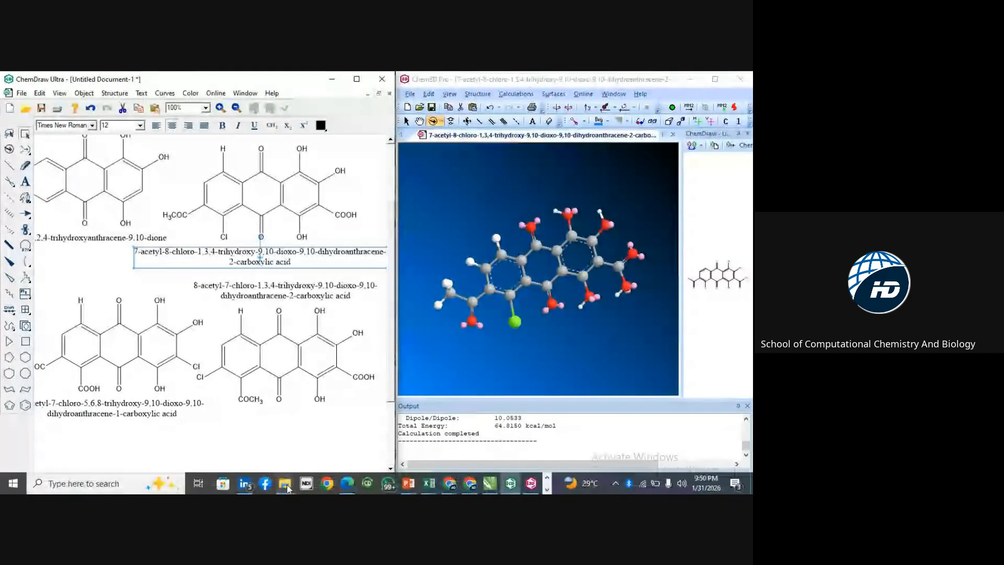
mouse_move(287, 488)
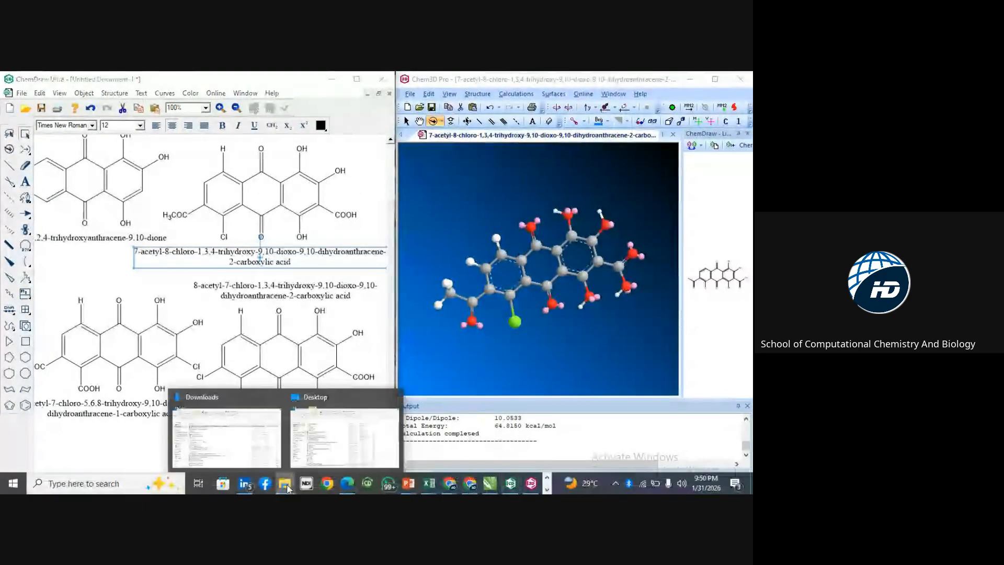
click(212, 434)
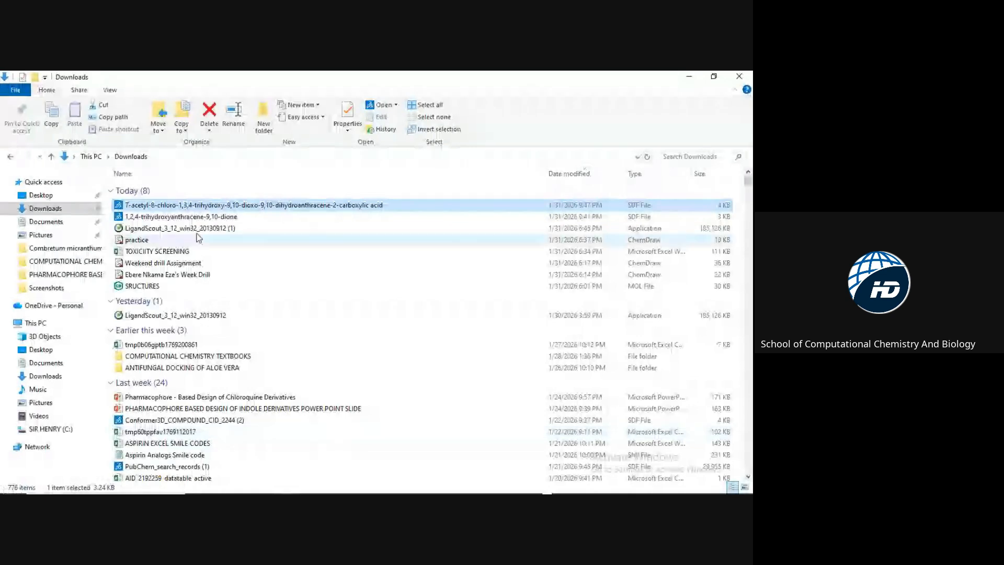
click(191, 219)
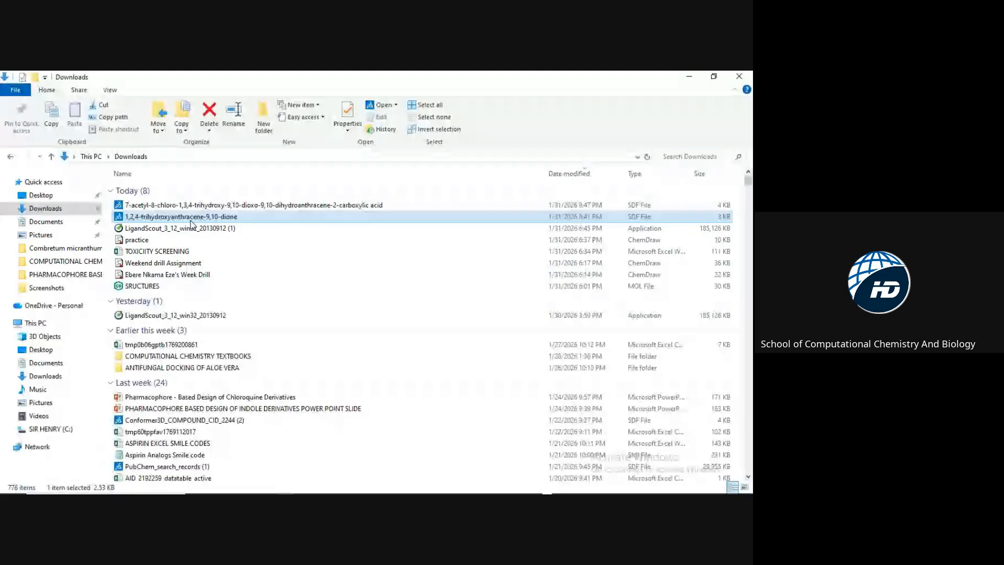
click(189, 205)
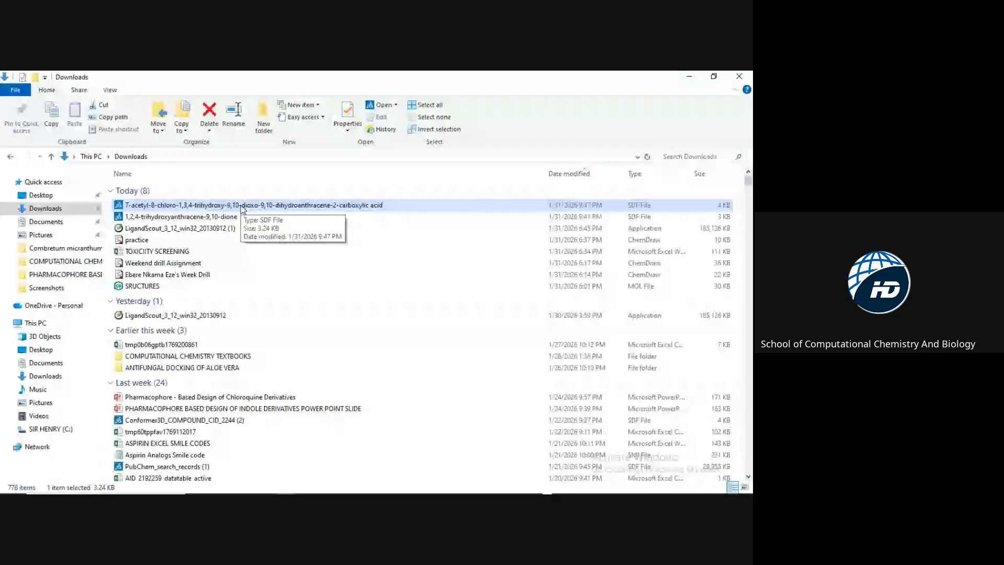
click(687, 81)
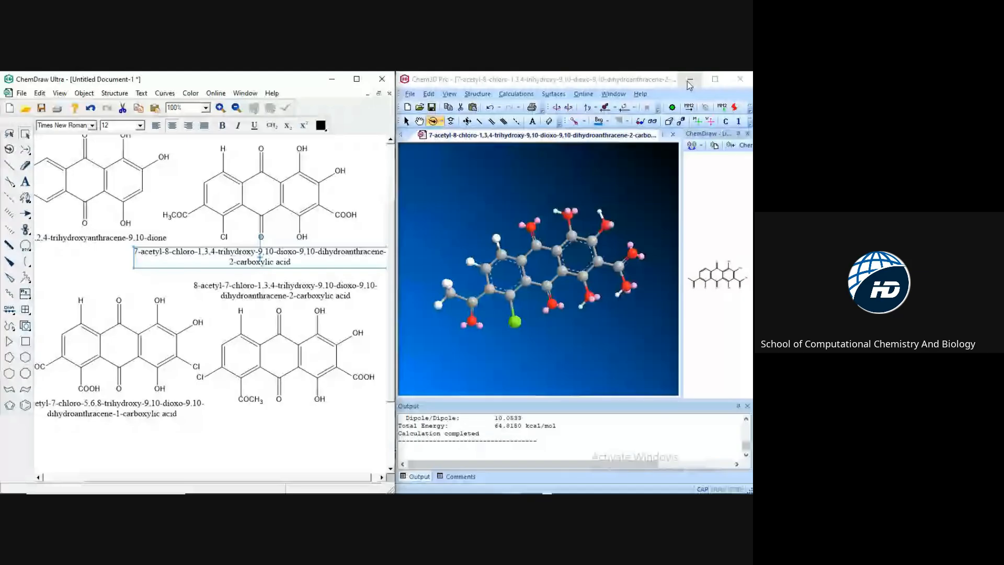
- Replace the Chem3D model with the ChemDraw structure captioned 2-acetyl-7-chloro-5,6,8-trihydroxy-9,10-dioxo-9,10-dihydroanthracene-1-carboxylic acid
click(519, 197)
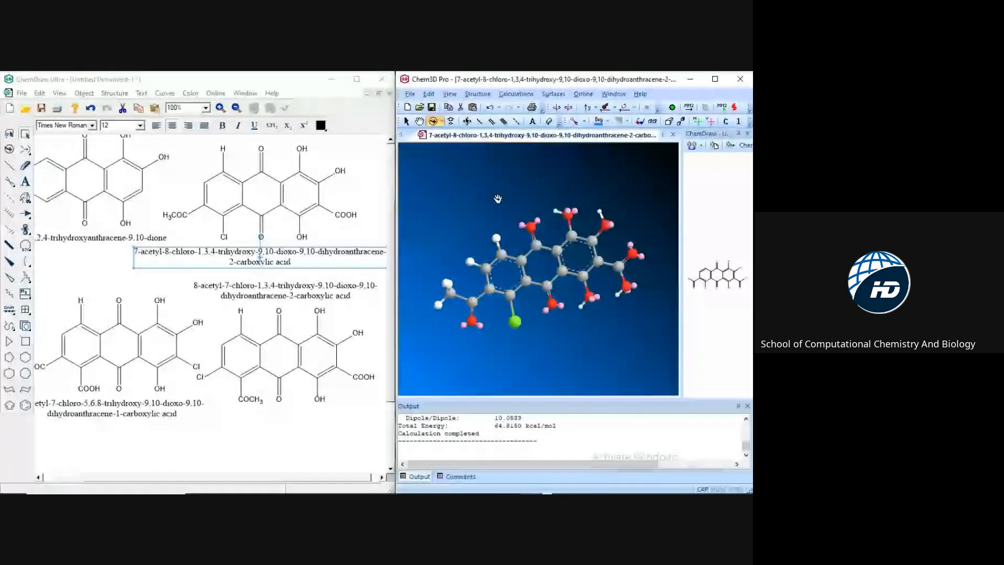
key(ctrl+a)
key(Delete)
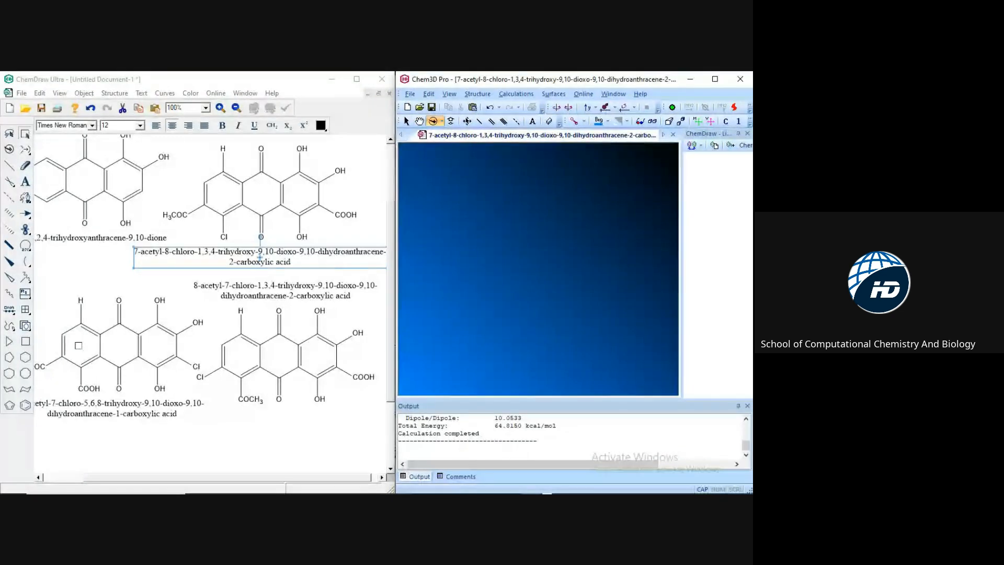
click(72, 336)
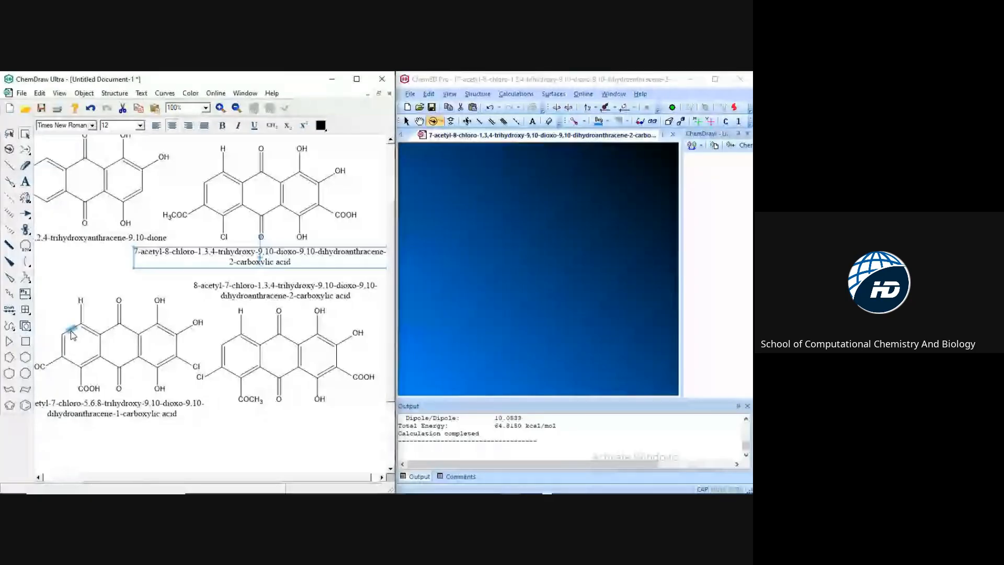
click(72, 336)
click(59, 272)
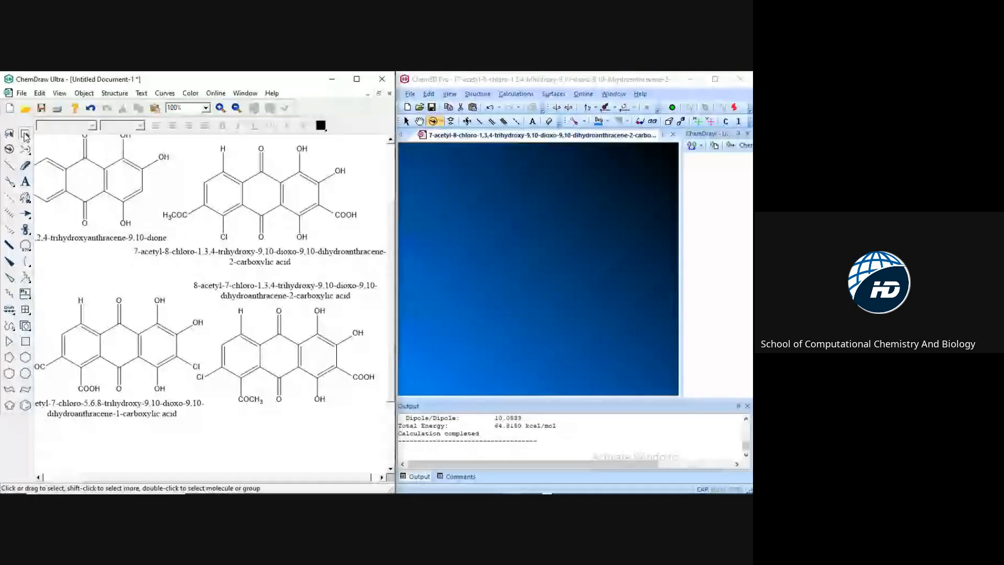
click(25, 136)
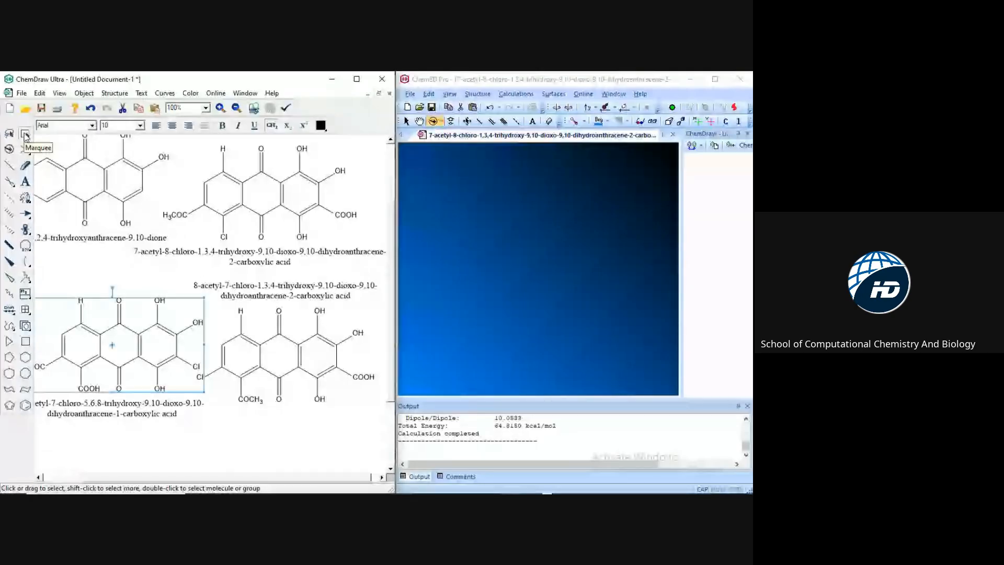
click(483, 229)
key(ctrl+v)
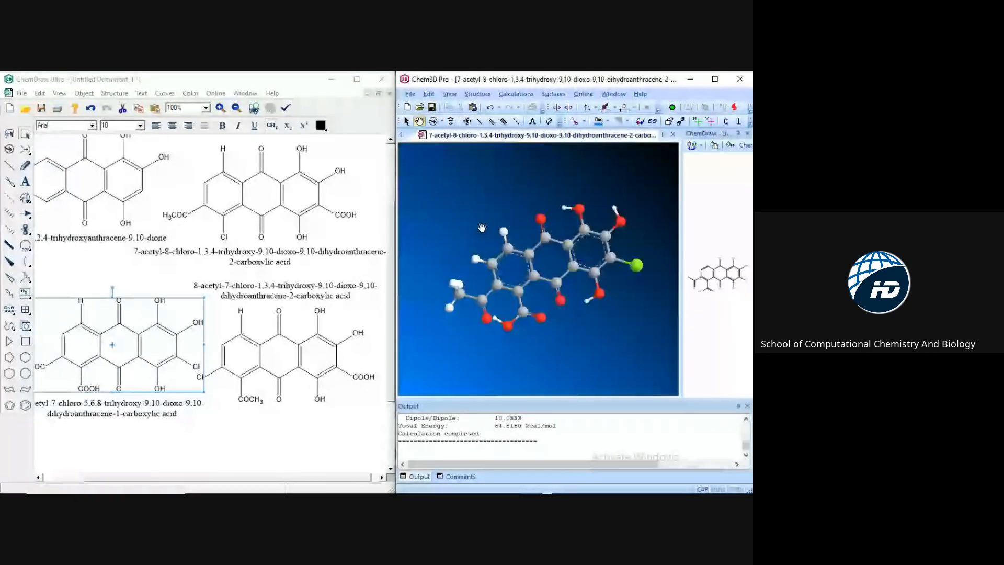
- Run an MM2 energy minimization on the pasted model with a minimum RMS gradient of 0.010, displaying every iteration
click(516, 95)
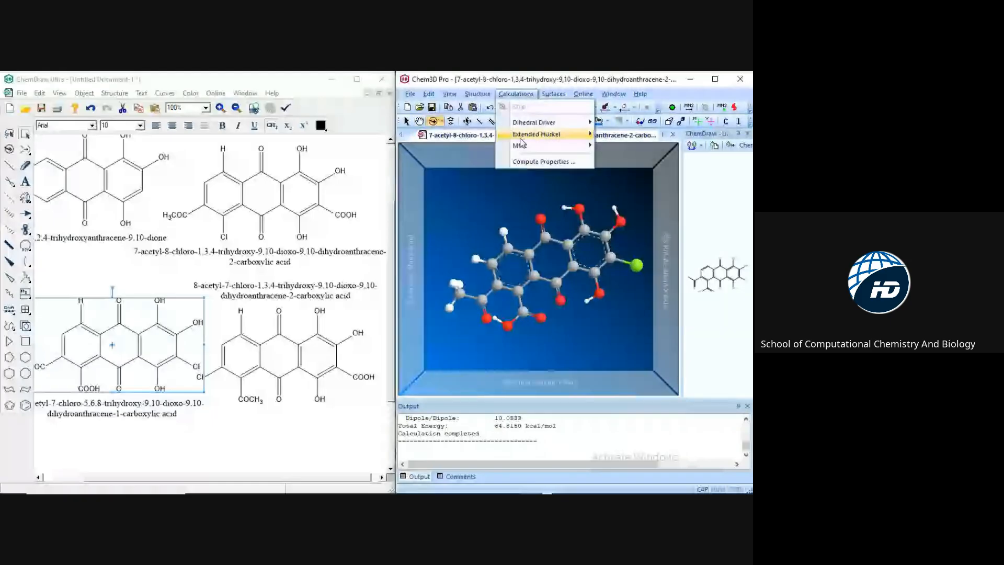
click(657, 192)
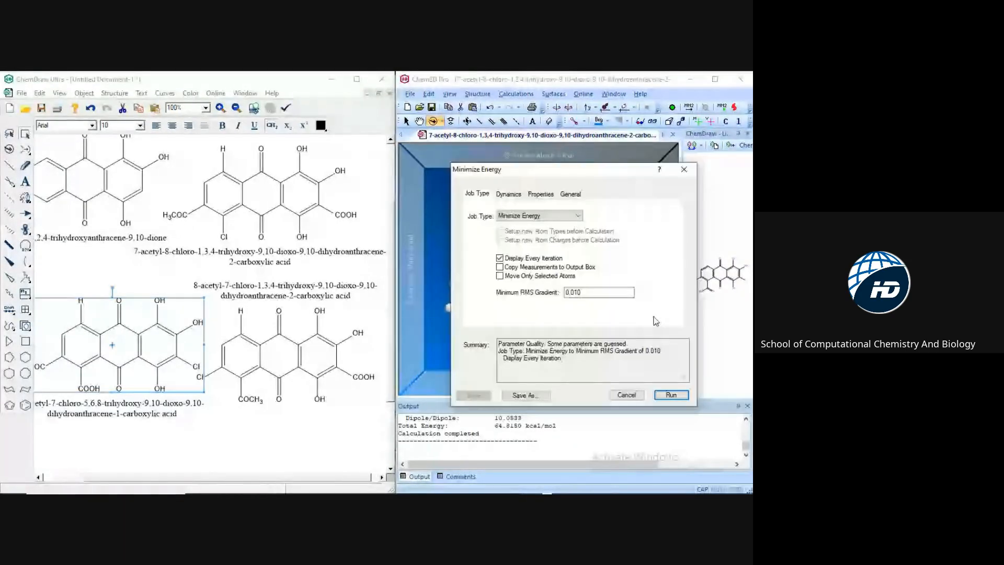
click(671, 395)
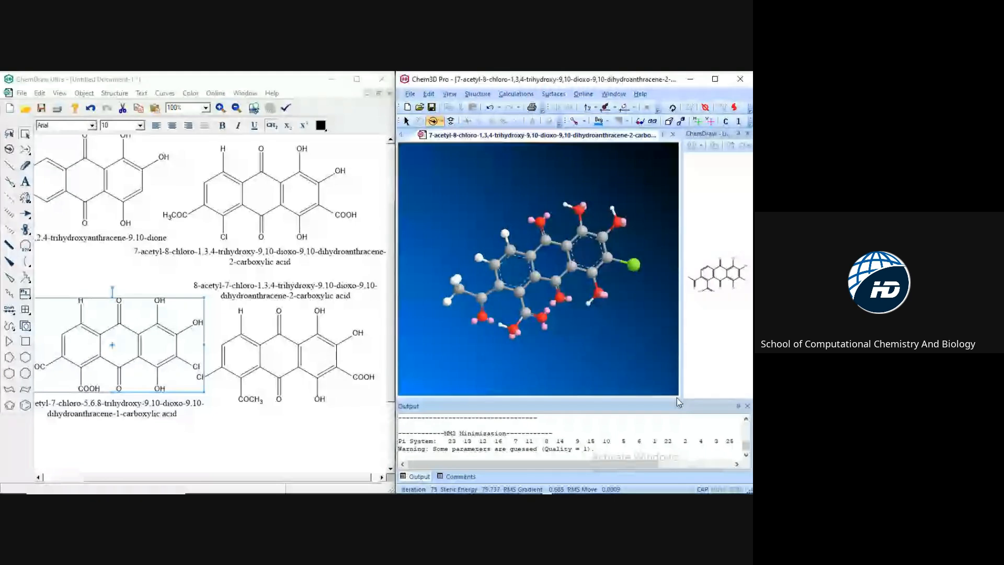
- Switch to PyRx and import the 1,2,4-trihydroxyanthracene-9,10-dione SDF file from Downloads through Open Babel
mouse_move(676, 493)
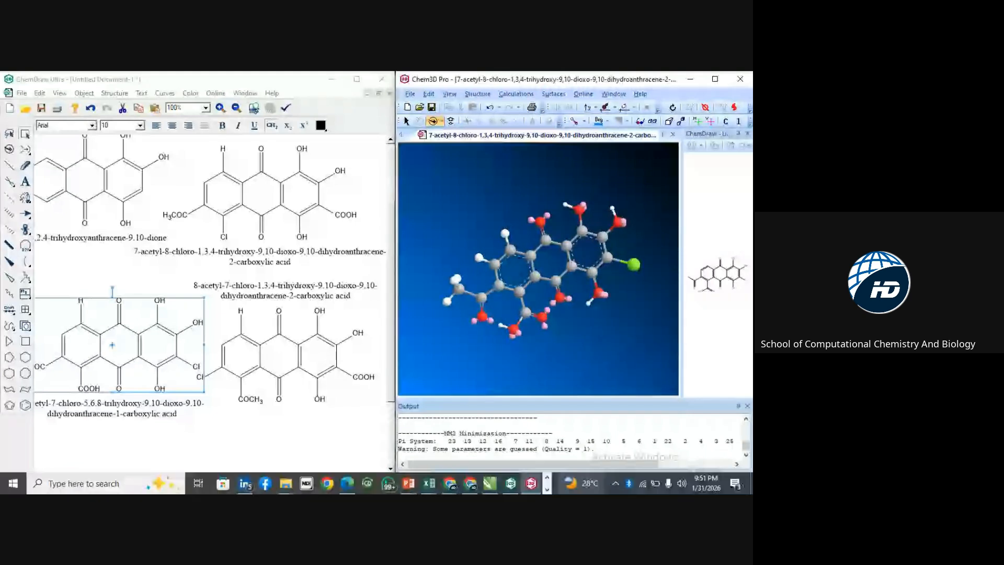
click(547, 489)
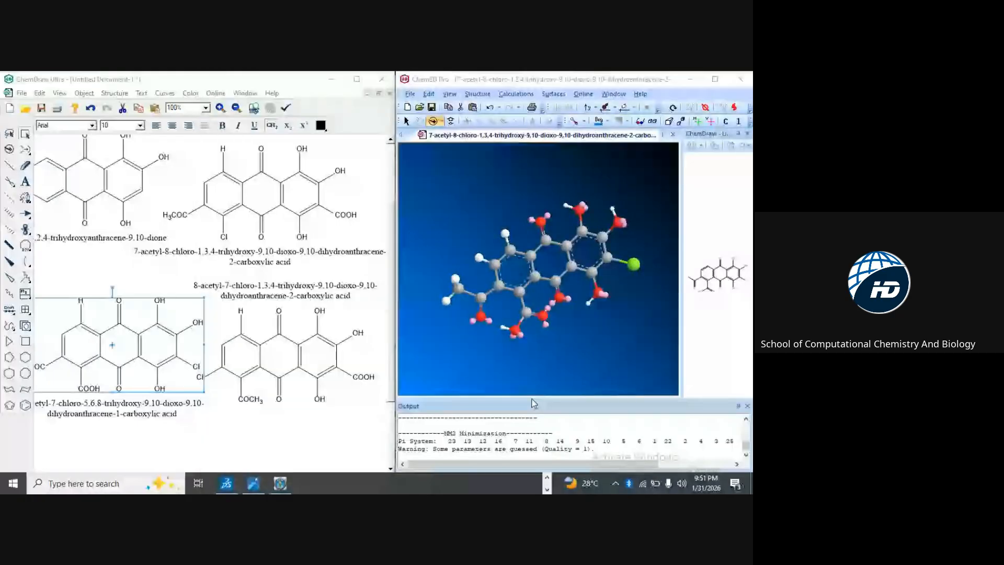
click(280, 484)
click(622, 85)
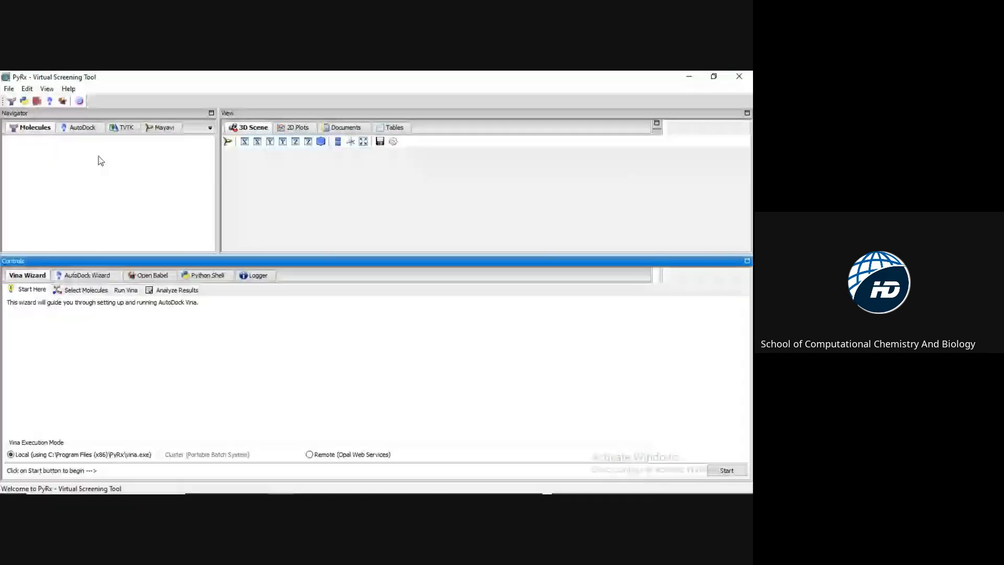
click(142, 279)
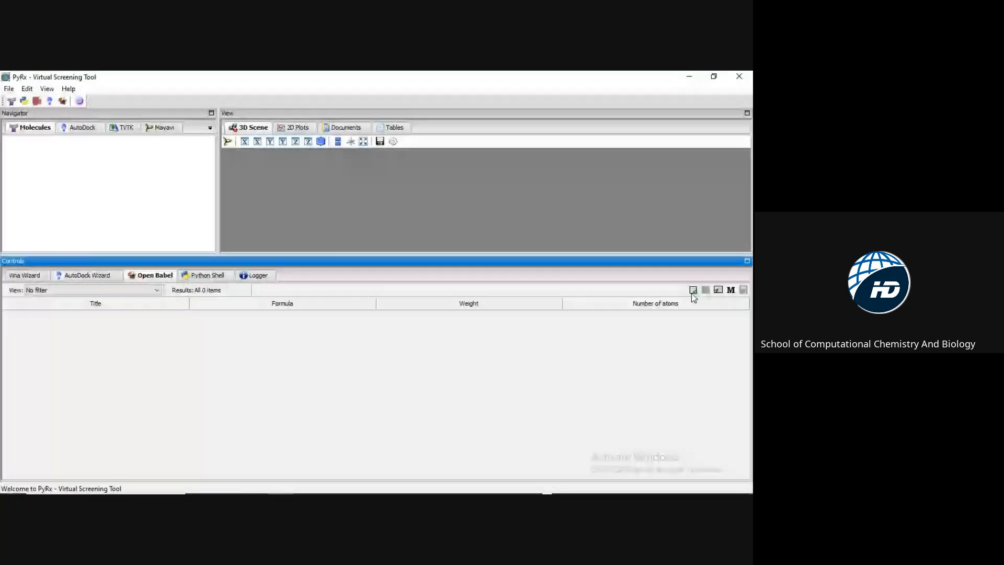
click(693, 291)
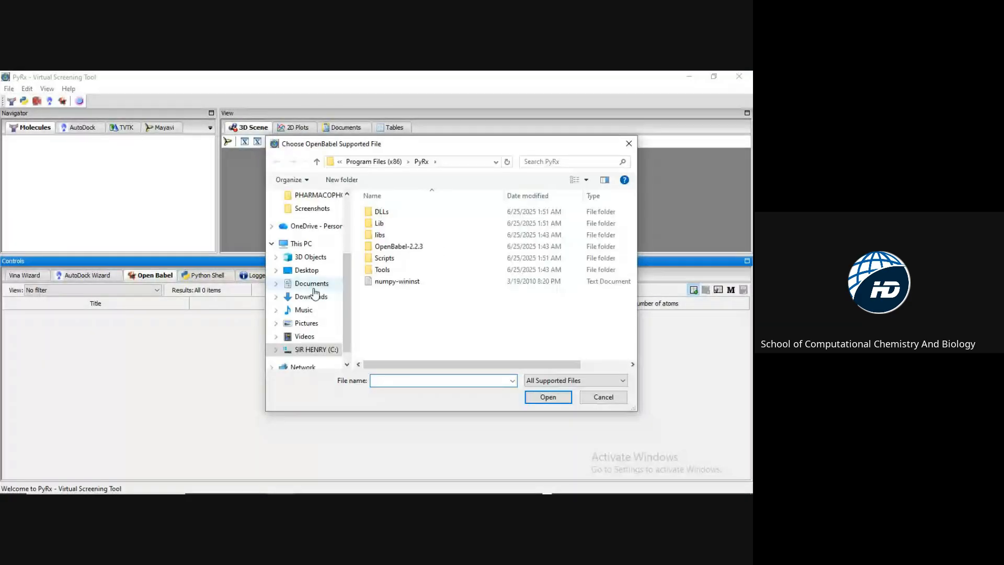
click(313, 297)
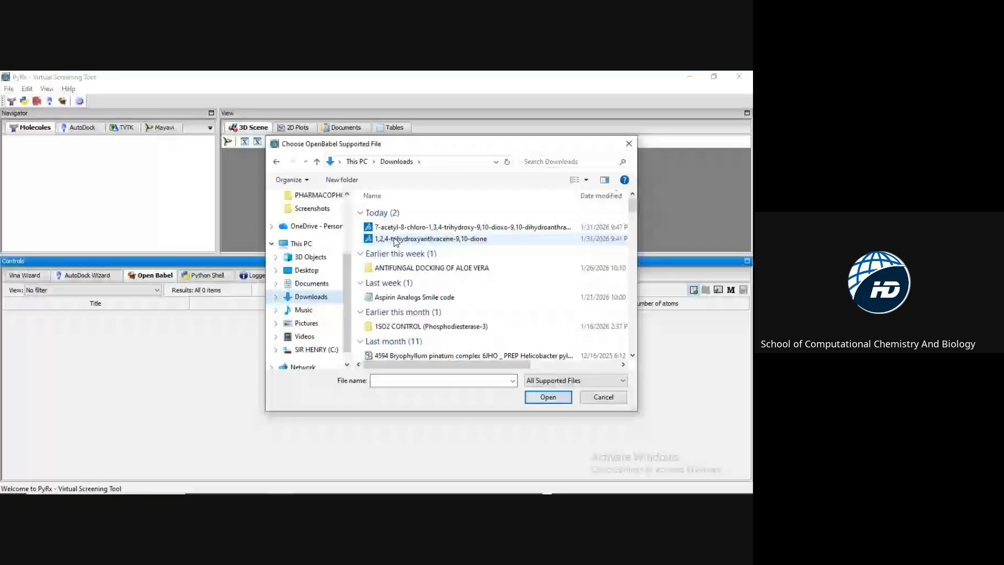
click(396, 241)
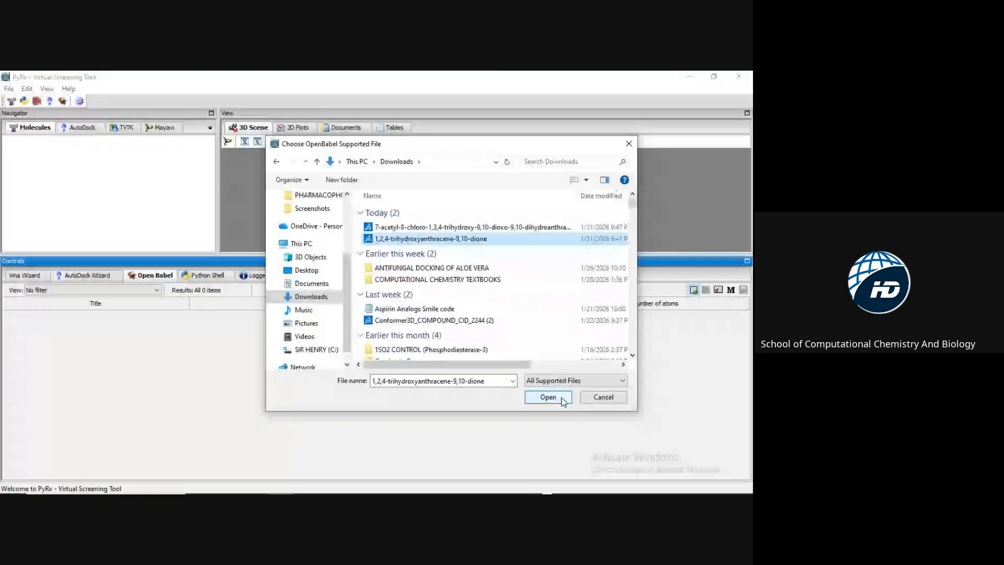
click(549, 398)
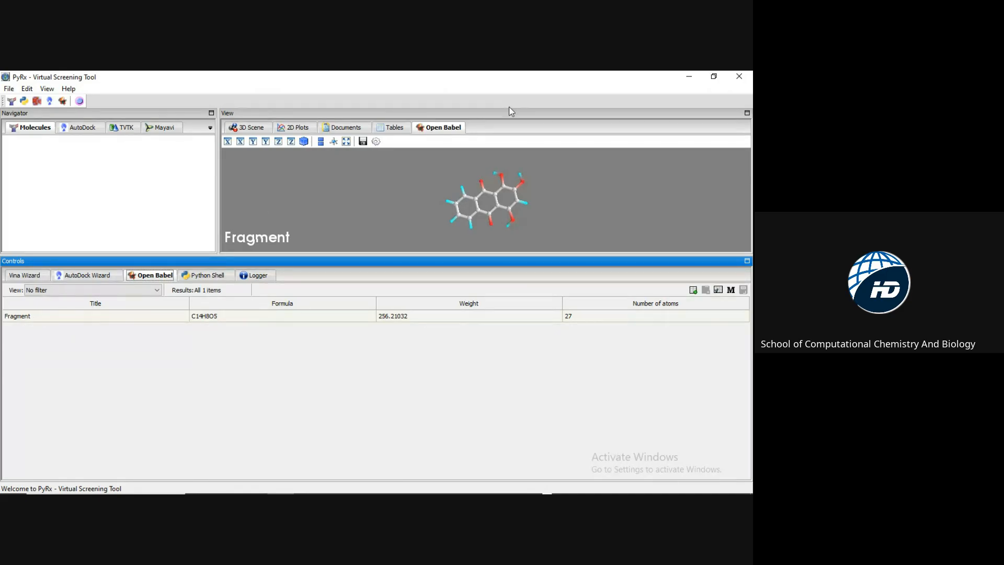
- Return to Chem3D and save the minimized model in Downloads as an SDF file named 2-acetyl-7-chloro-5,6,8-trihydroxy-9,10-dioxo-9,10-dihydroanthracene-1-carboxylic acid
click(691, 76)
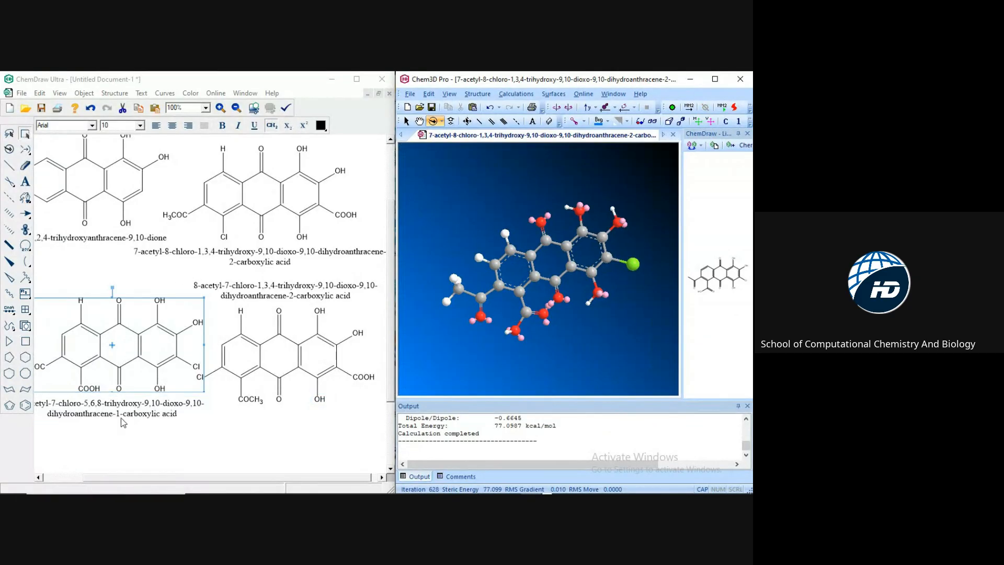
click(121, 419)
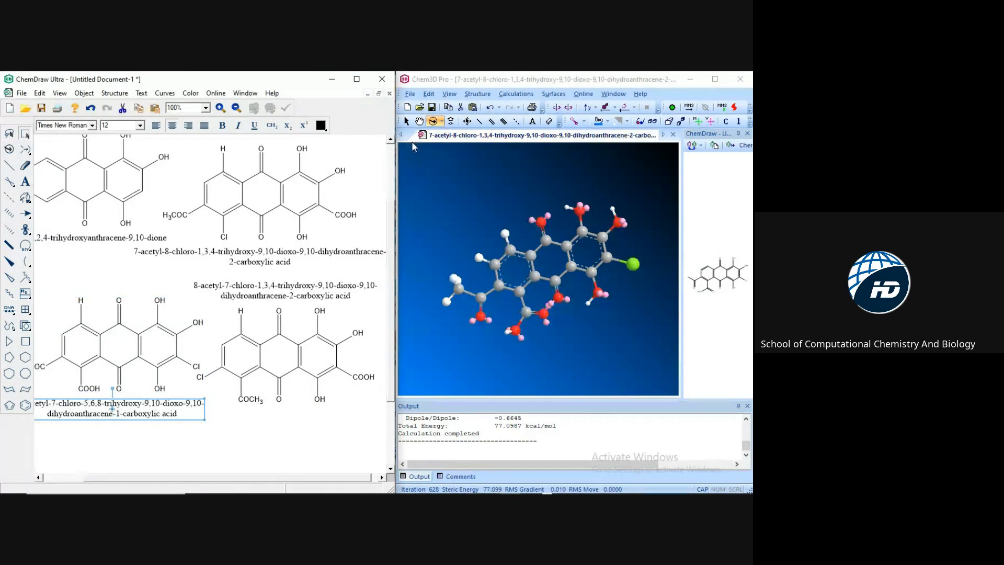
click(411, 94)
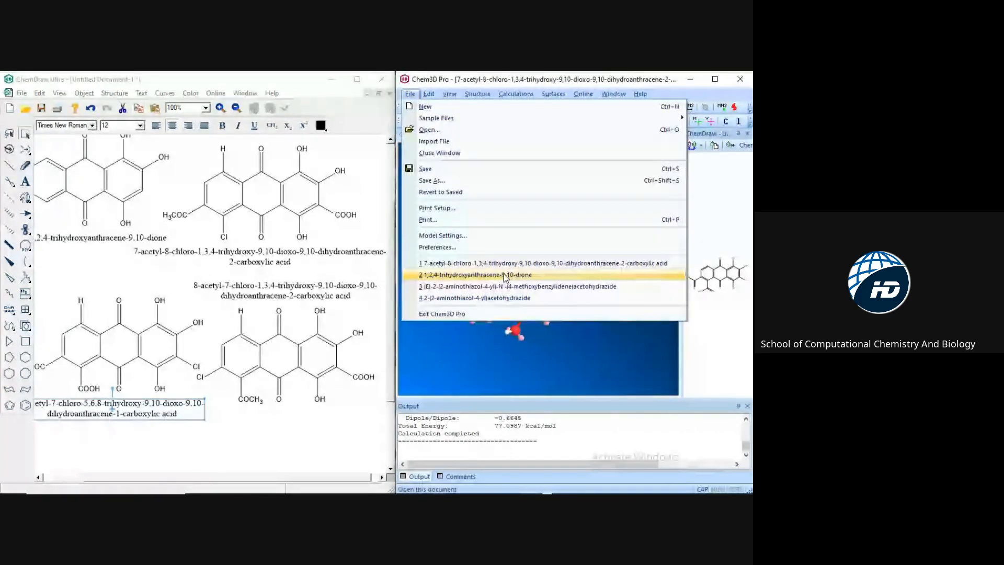
click(453, 178)
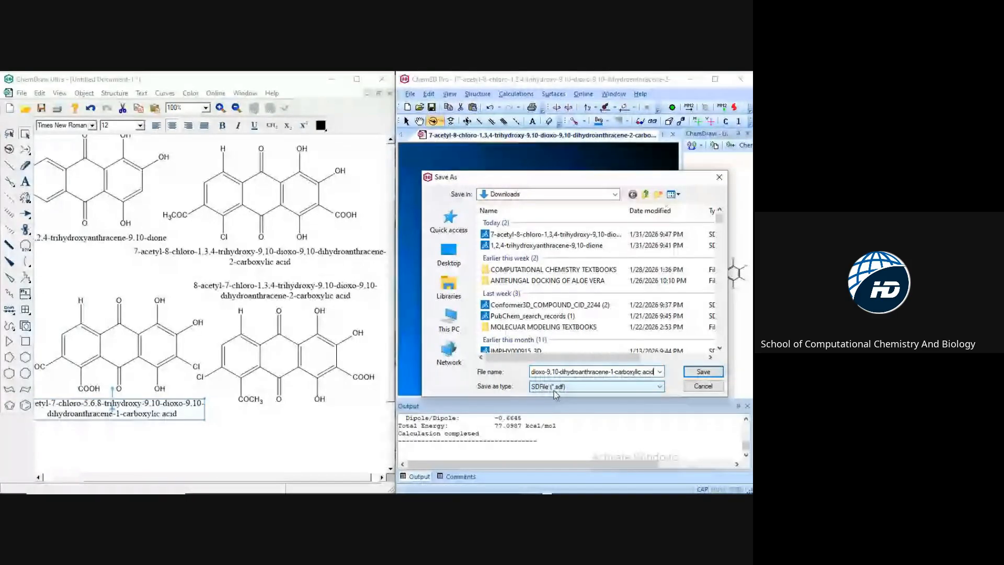
click(715, 373)
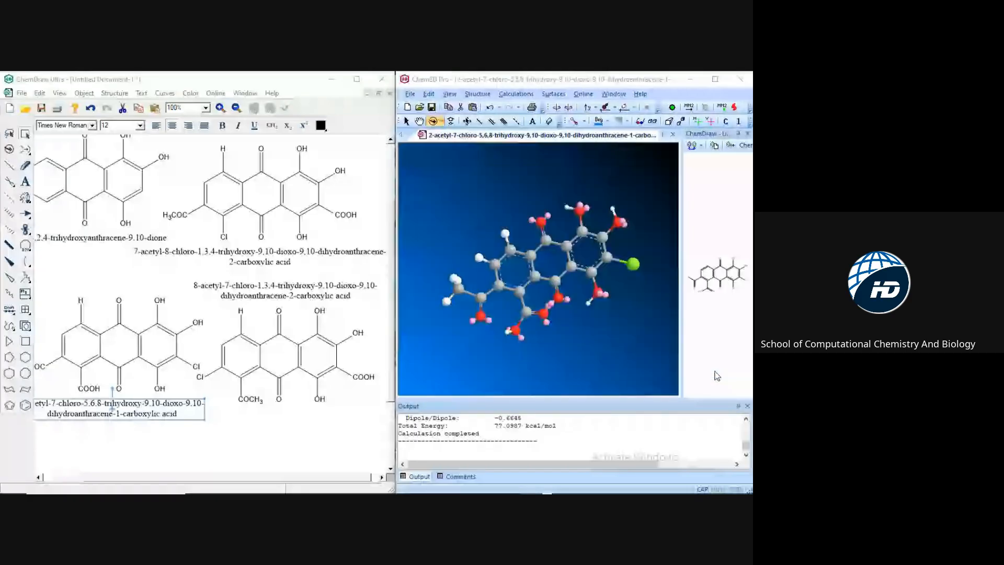
mouse_move(223, 492)
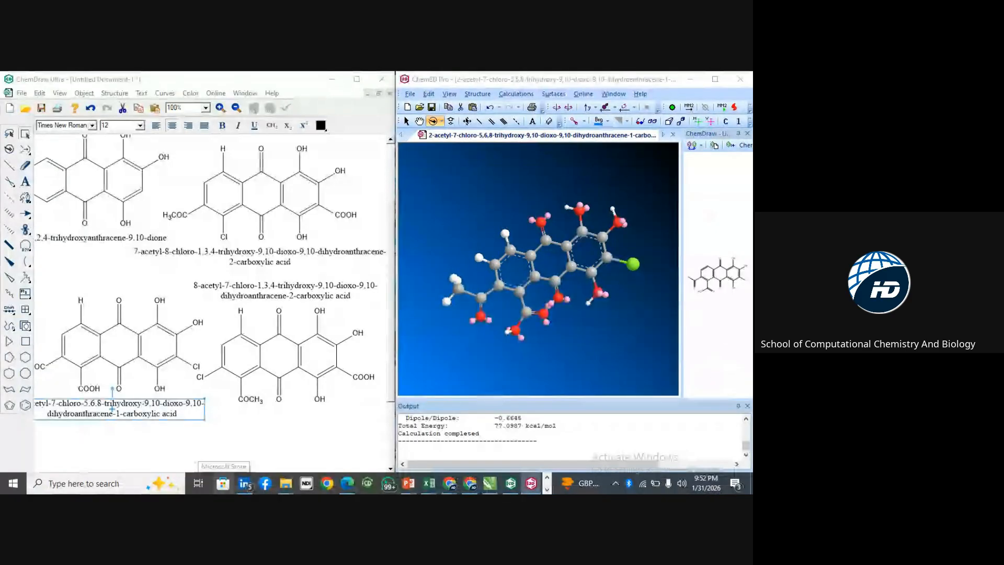
- Open the 2-acetyl-7-chloro-5,6,8-trihydroxy-9,10-dioxo-9,10-dihydroanthracene-1-carboxylic acid SDF file from the Downloads folder in Notepad
mouse_move(294, 486)
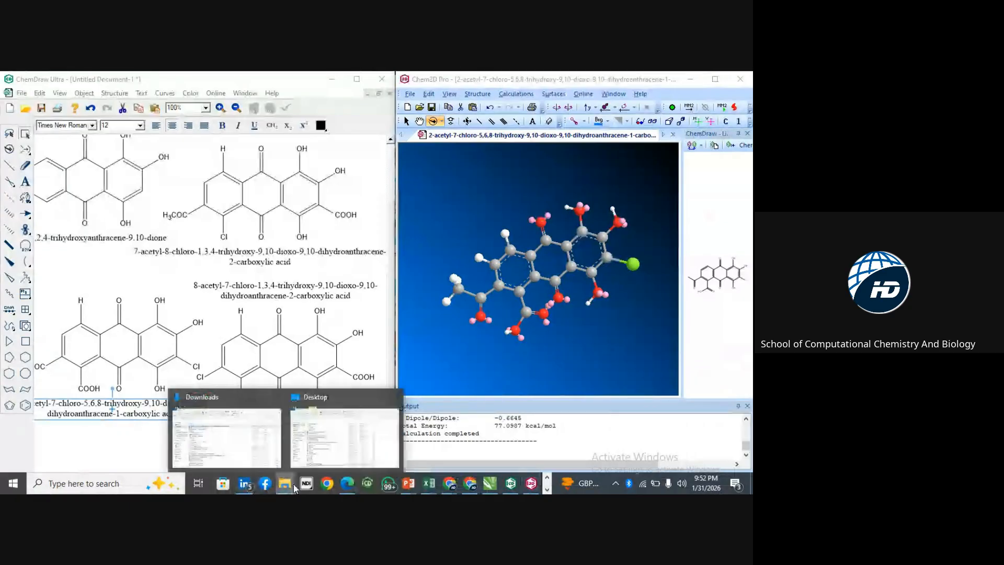
click(221, 431)
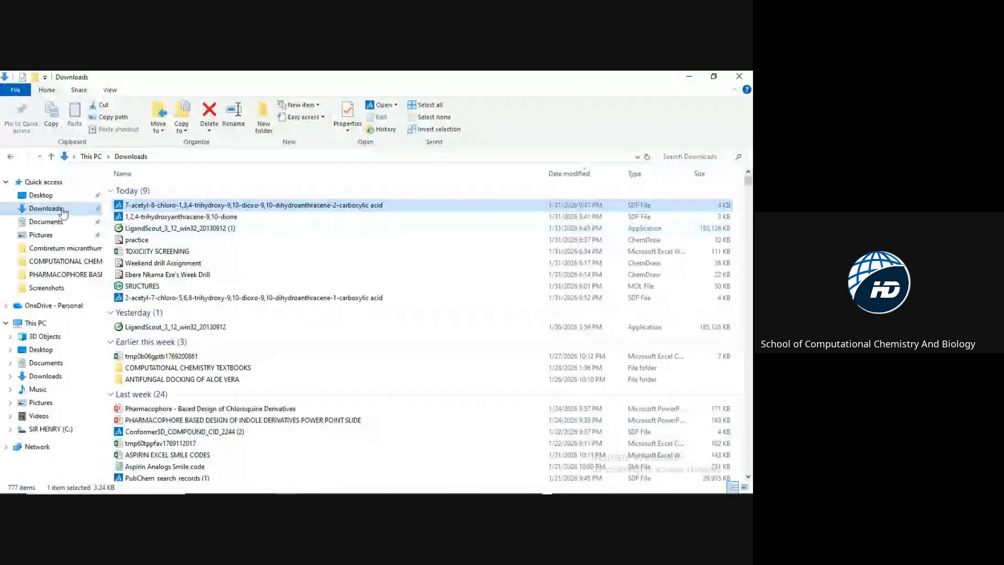
click(58, 209)
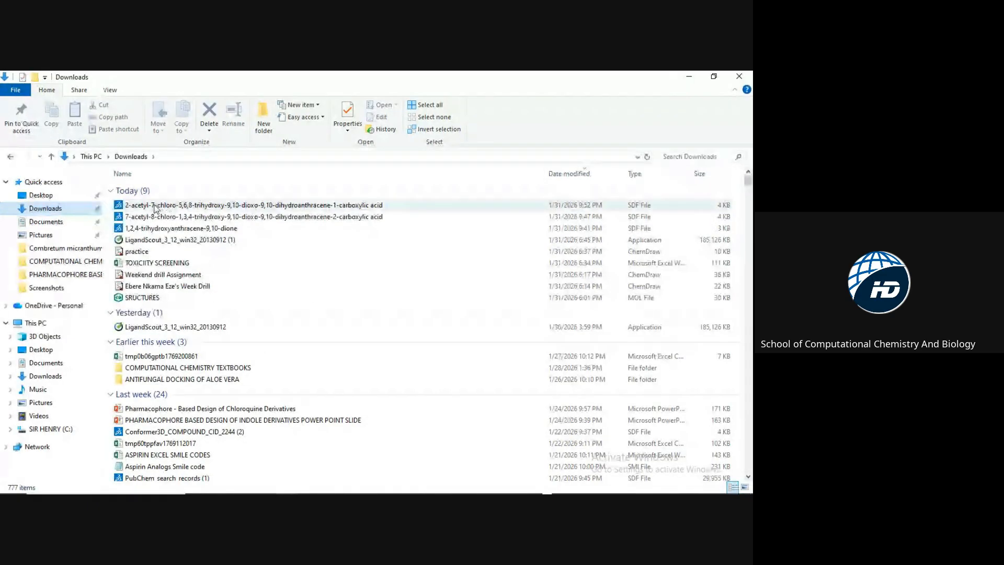
click(156, 208)
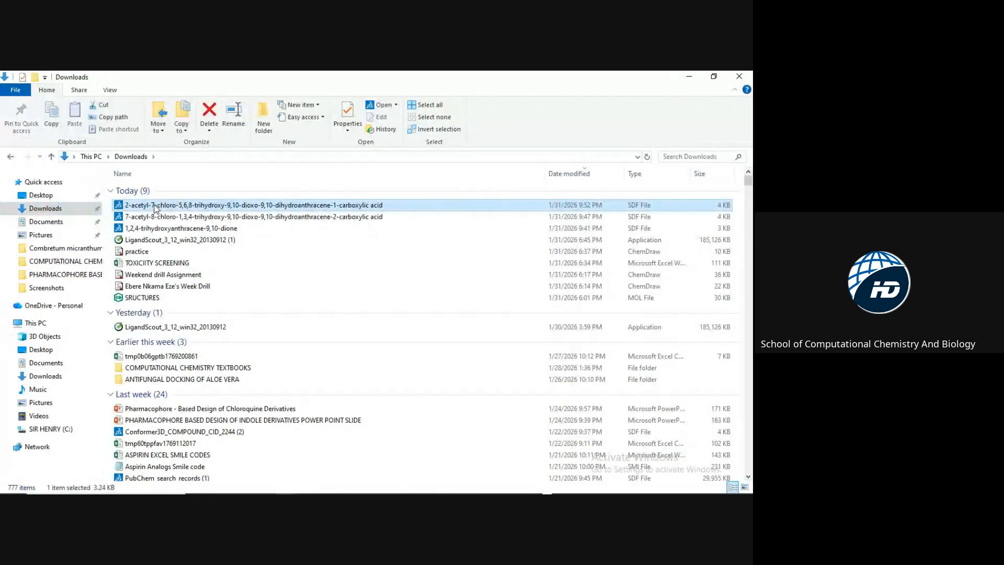
right_click(206, 209)
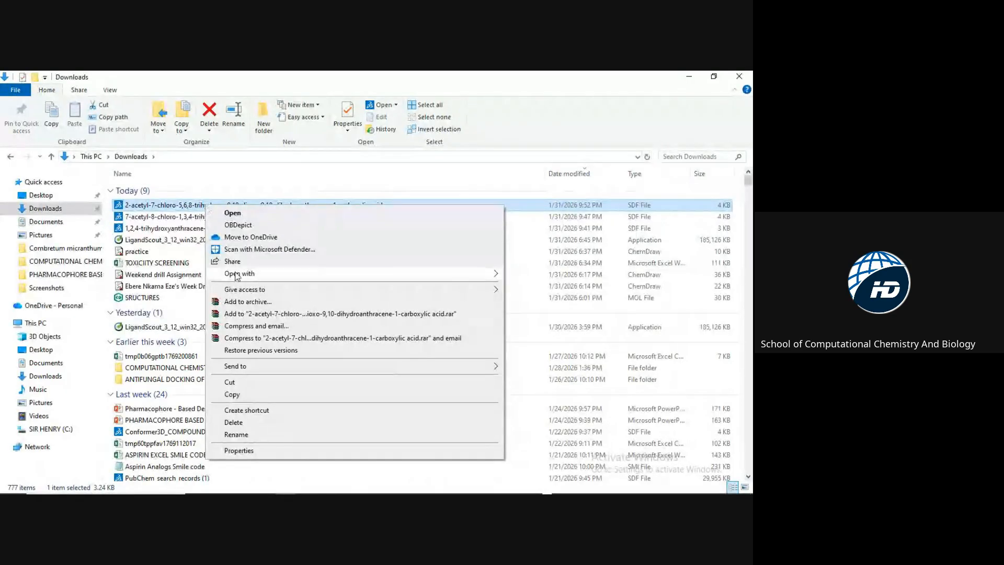
mouse_move(253, 279)
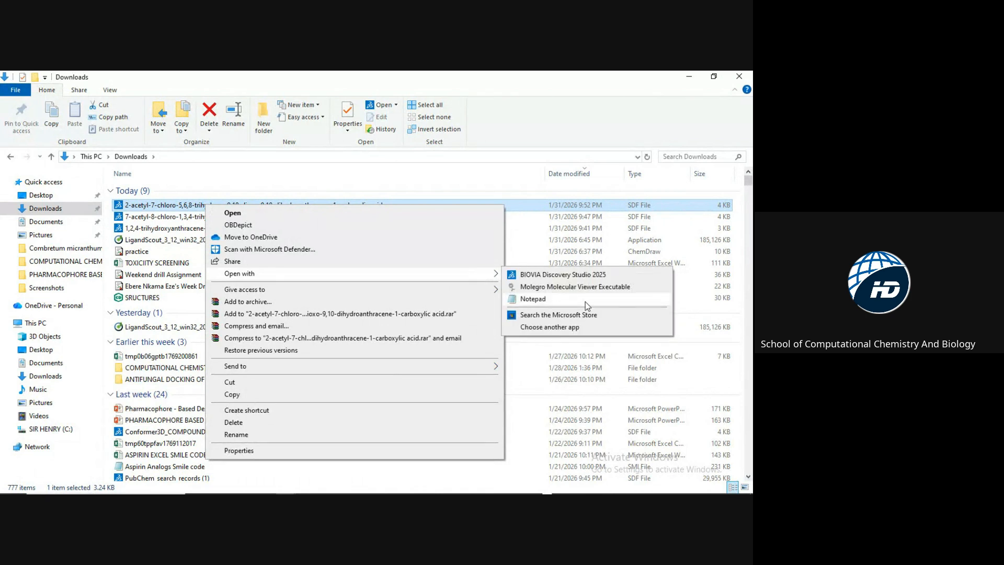
click(576, 330)
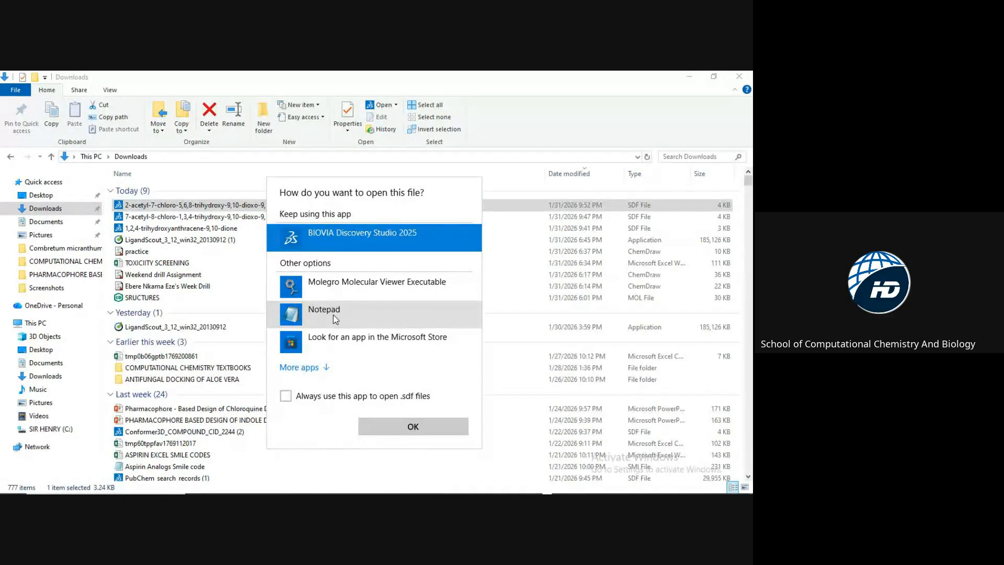
click(333, 315)
click(333, 315)
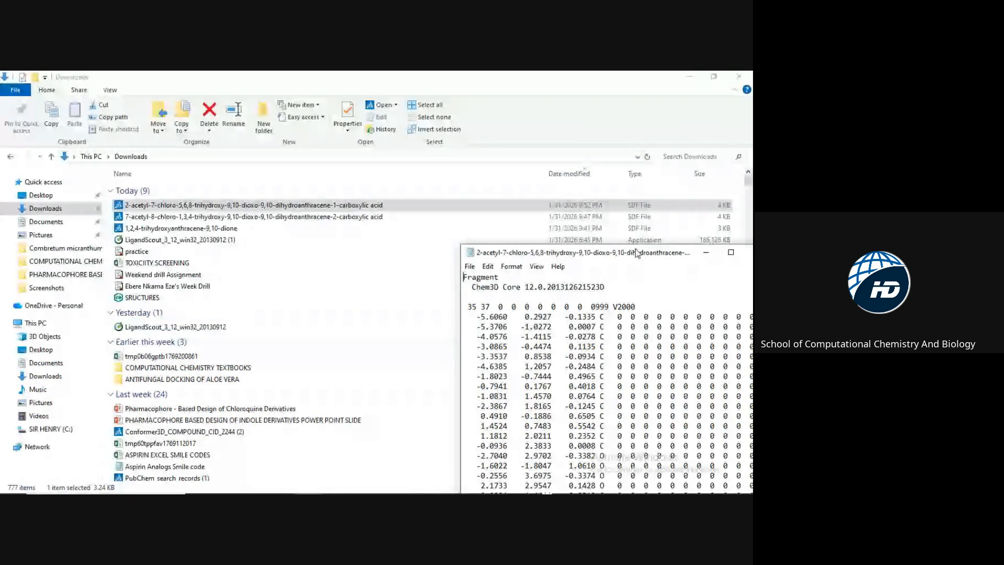
drag(635, 252, 555, 120)
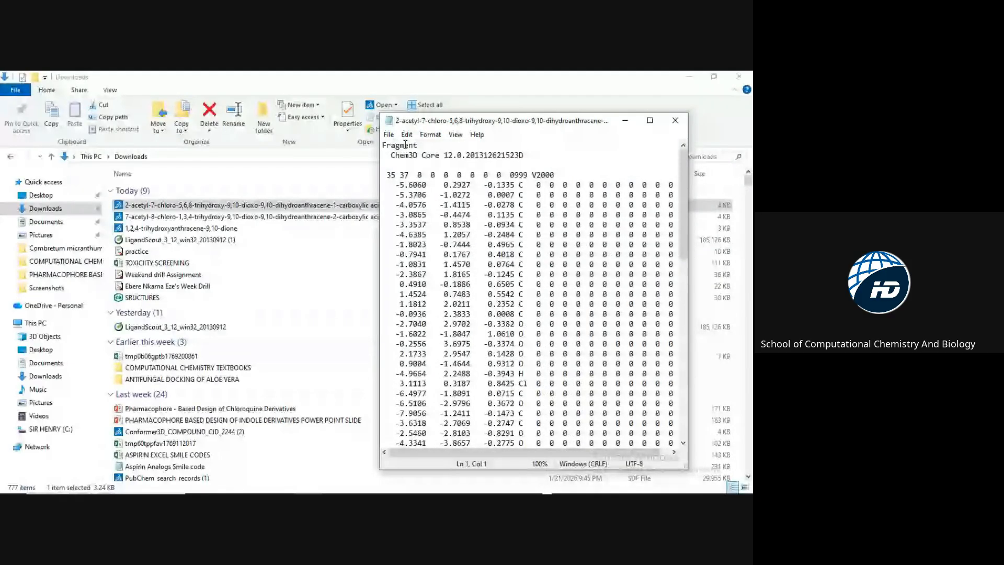
- Replace the title line Fragment with 2-acetyl-7-chloro-5,6,8-trihydroxy-9,10-dioxo-9,10-dihydroanthracene-1-carboxylic acid, then save and close the file
double_click(406, 145)
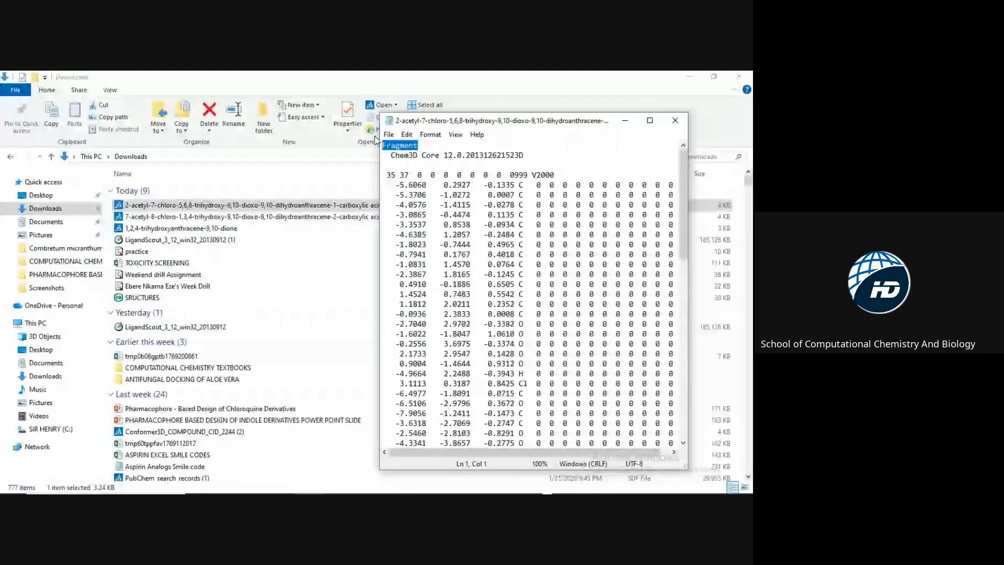
click(428, 147)
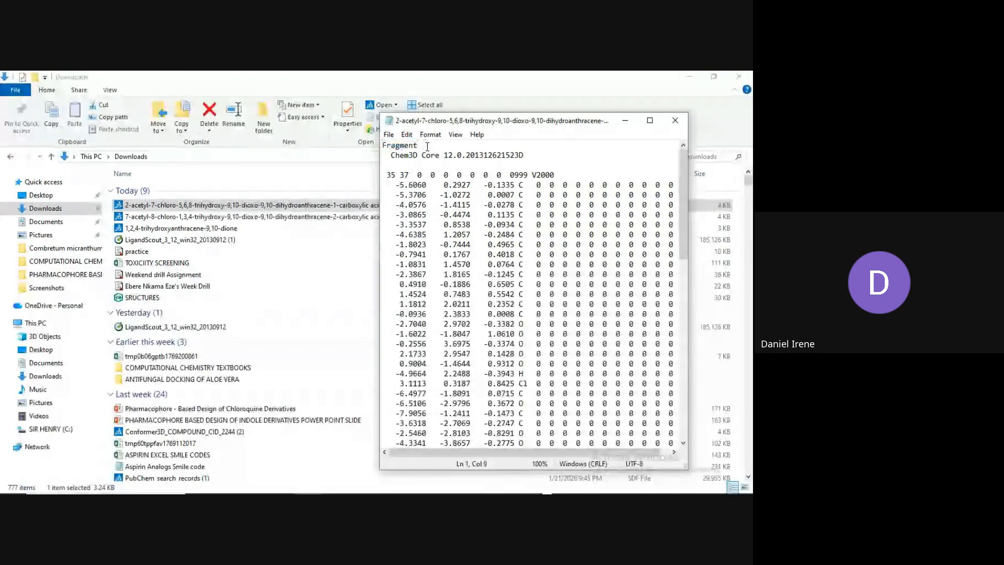
key(BackSpace)
key(BackSpace)
key(BackSpace)
key(BackSpace)
key(BackSpace)
key(BackSpace)
key(BackSpace)
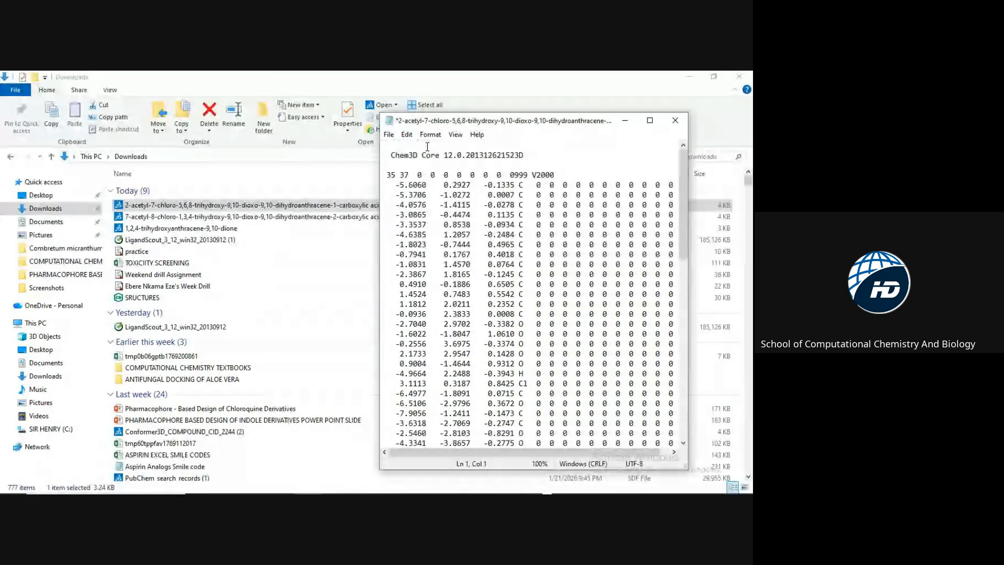
key(BackSpace)
text(2-acetyl-7-chloro-5,6,8-trihydroxy-9,10-dioxo-9,10-dihydroanthracene-1-carboxylic acid)
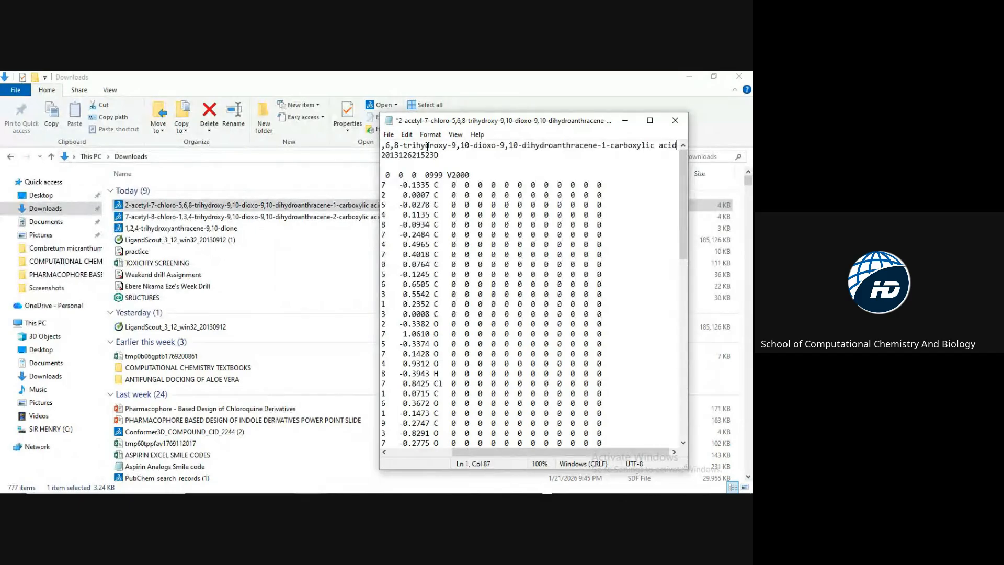
key(ctrl+s)
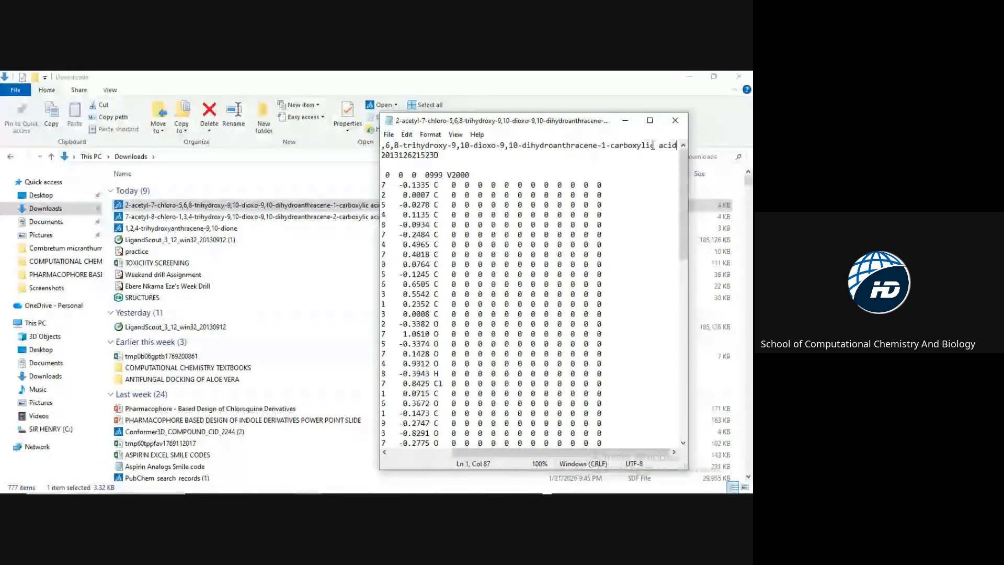
click(675, 120)
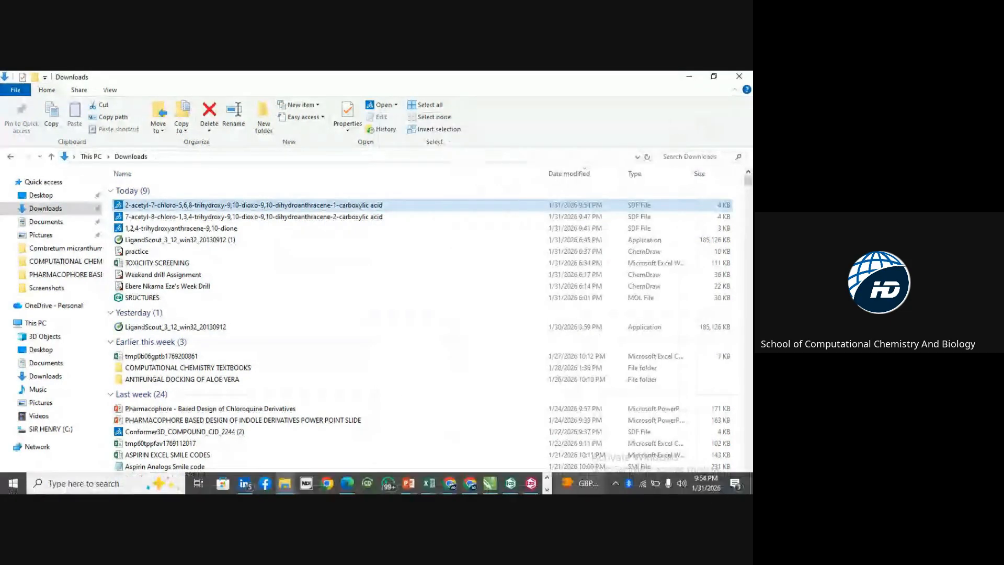
- Switch to PyRx and import the retitled 2-acetyl-7-chloro-5,6,8-trihydroxy-9,10-dioxo-9,10-dihydroanthracene-1-carboxylic acid SDF file from Downloads through Open Babel
click(548, 490)
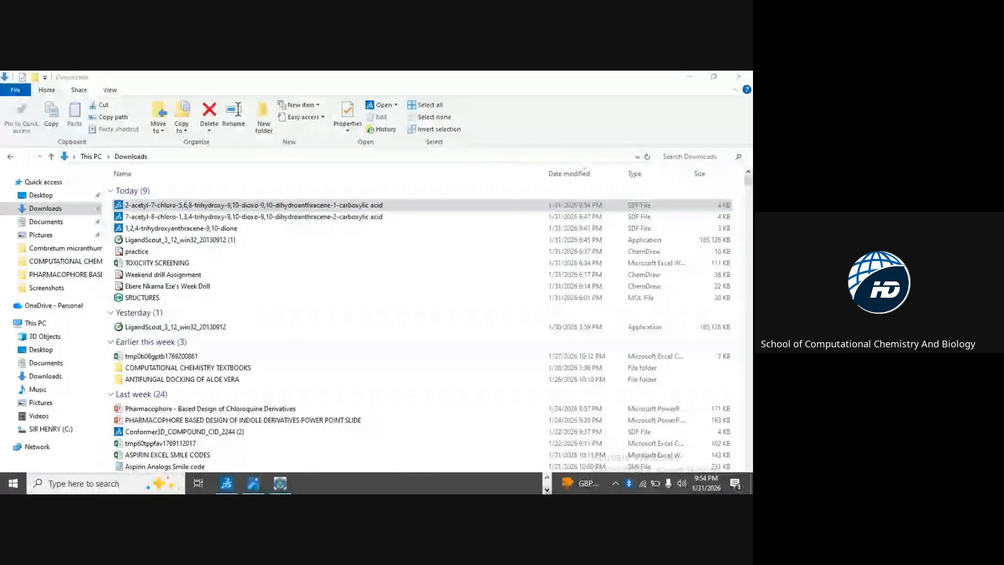
click(280, 483)
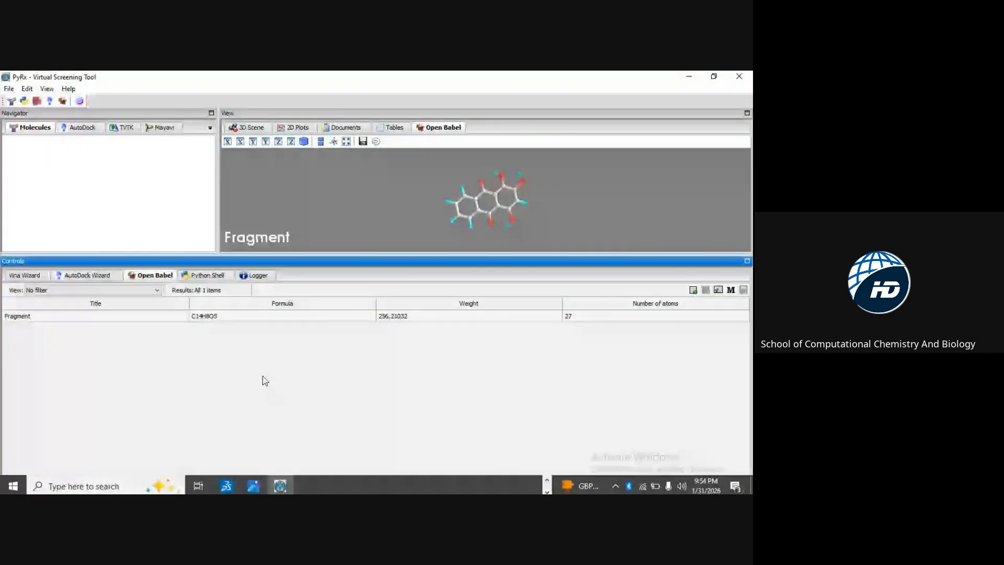
click(693, 289)
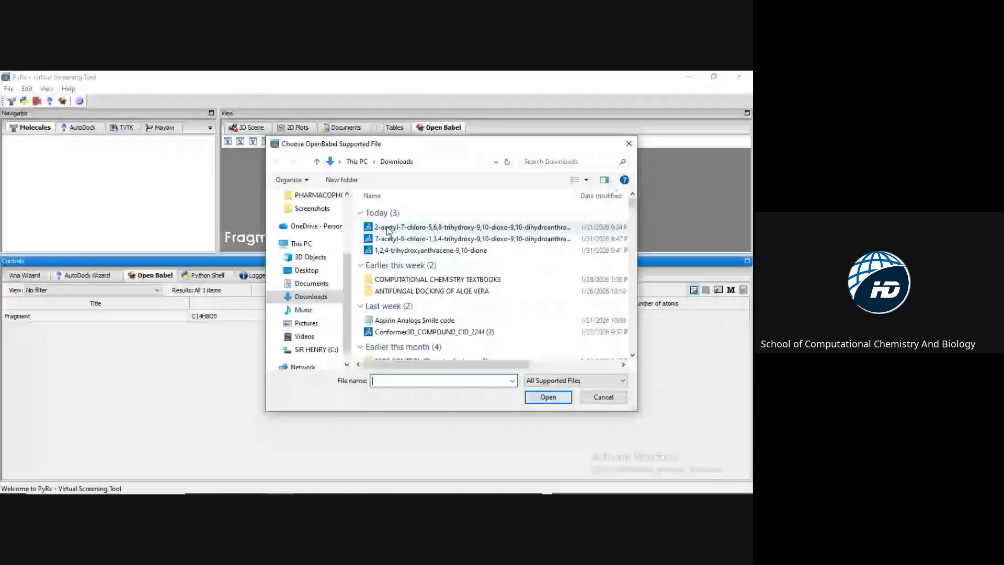
click(400, 227)
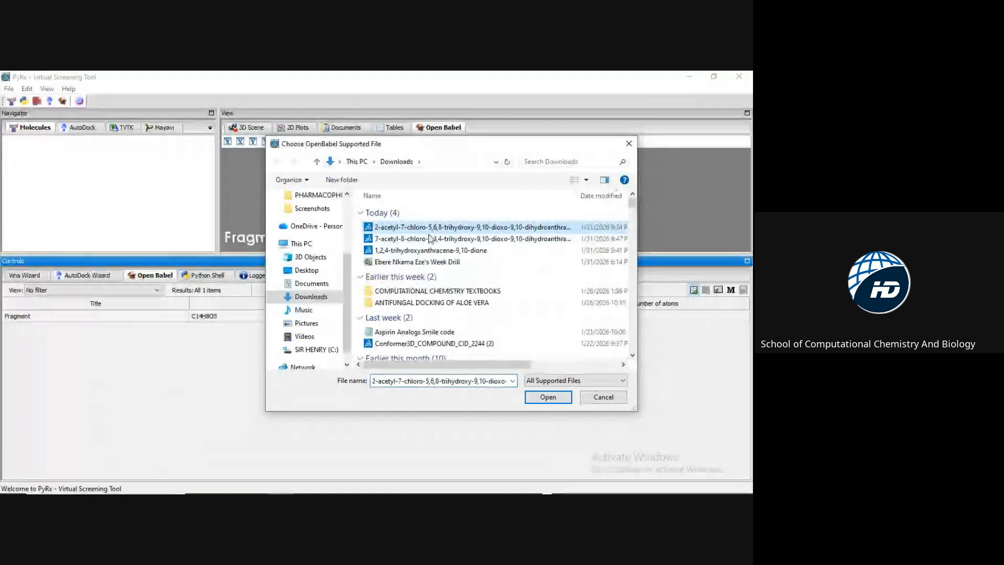
click(547, 397)
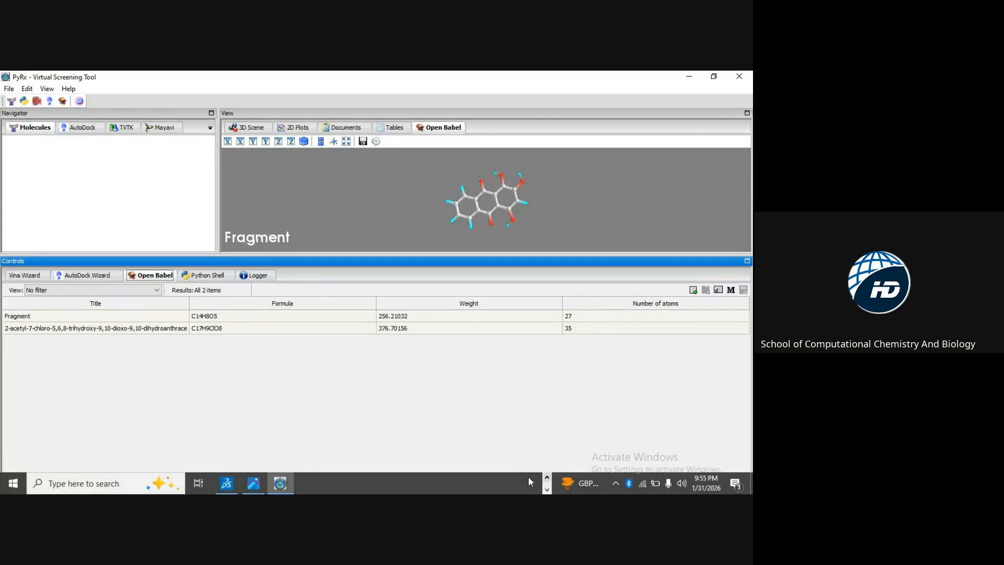
- Open the same 2-acetyl-7-chloro SDF file from Downloads in Discovery Studio and show its molecule in the graphics view
click(547, 477)
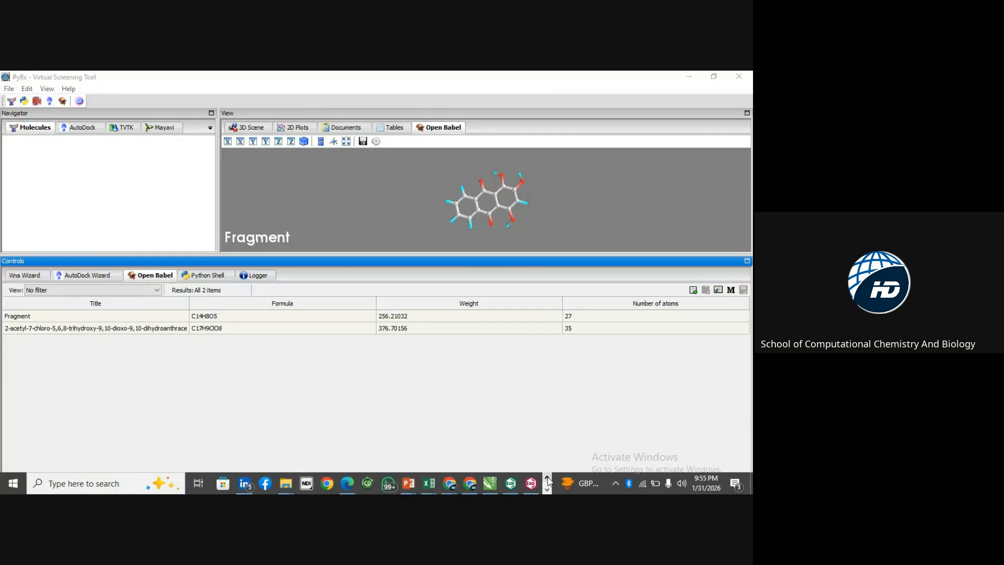
click(286, 484)
click(247, 431)
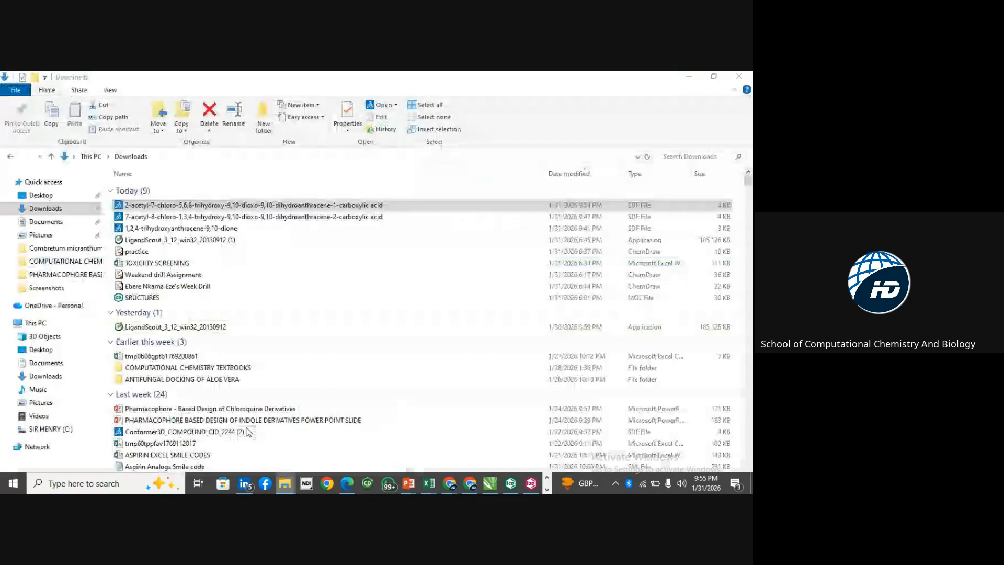
double_click(207, 207)
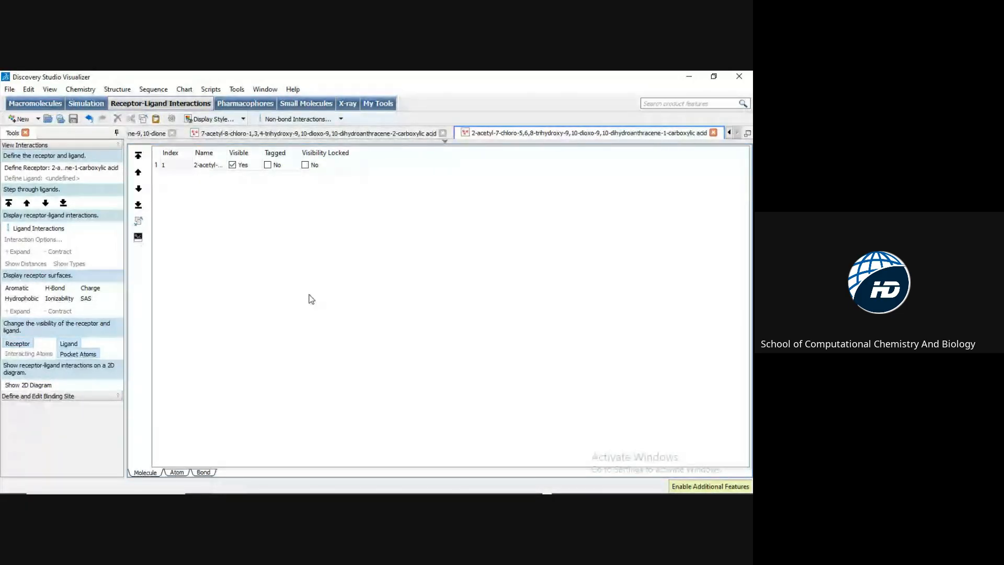
click(691, 76)
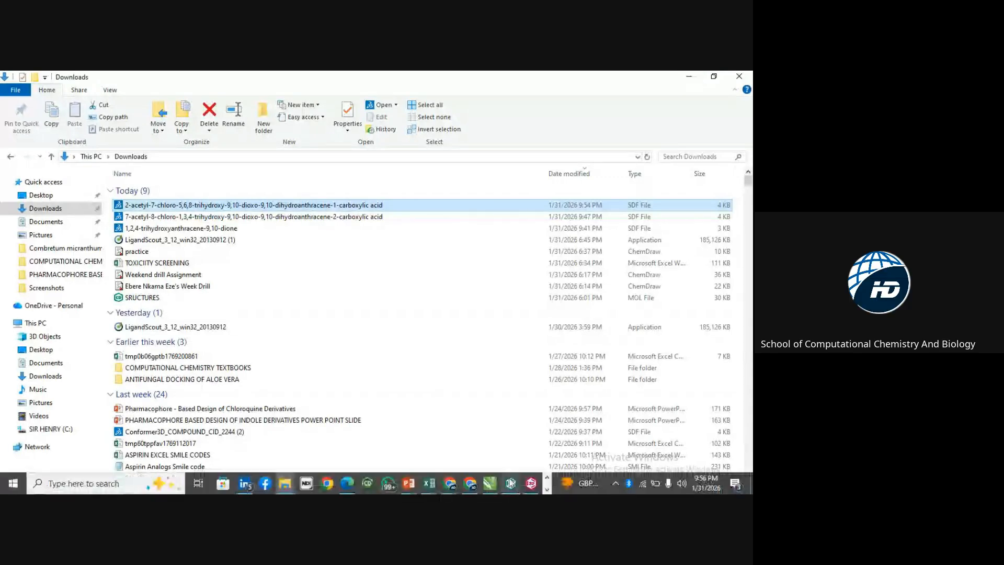
click(547, 491)
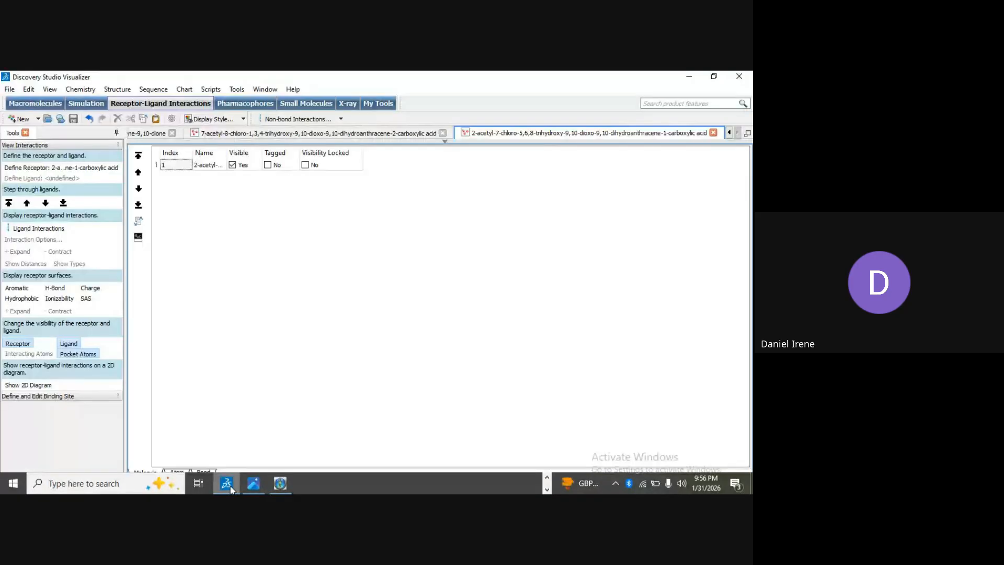
right_click(175, 167)
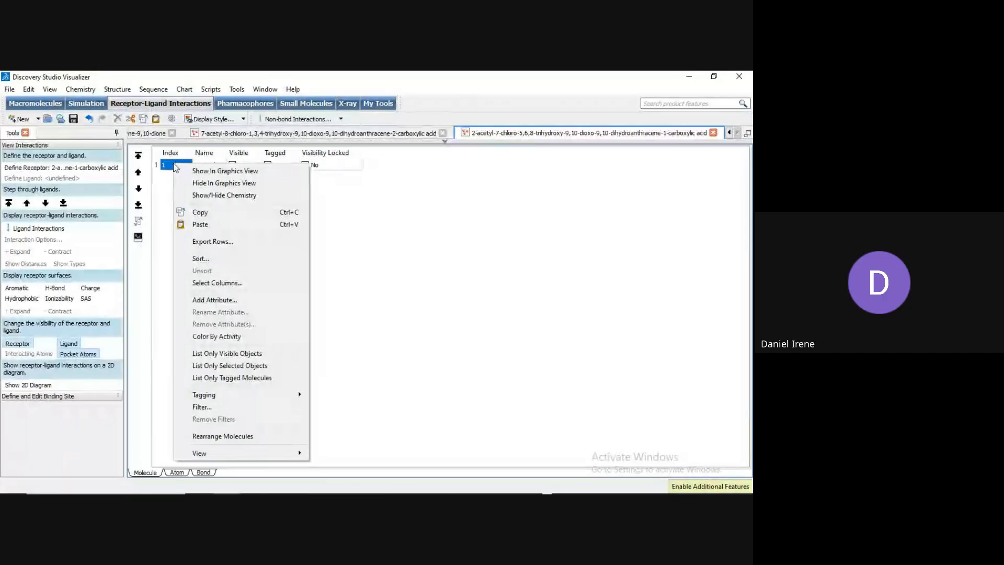
click(252, 171)
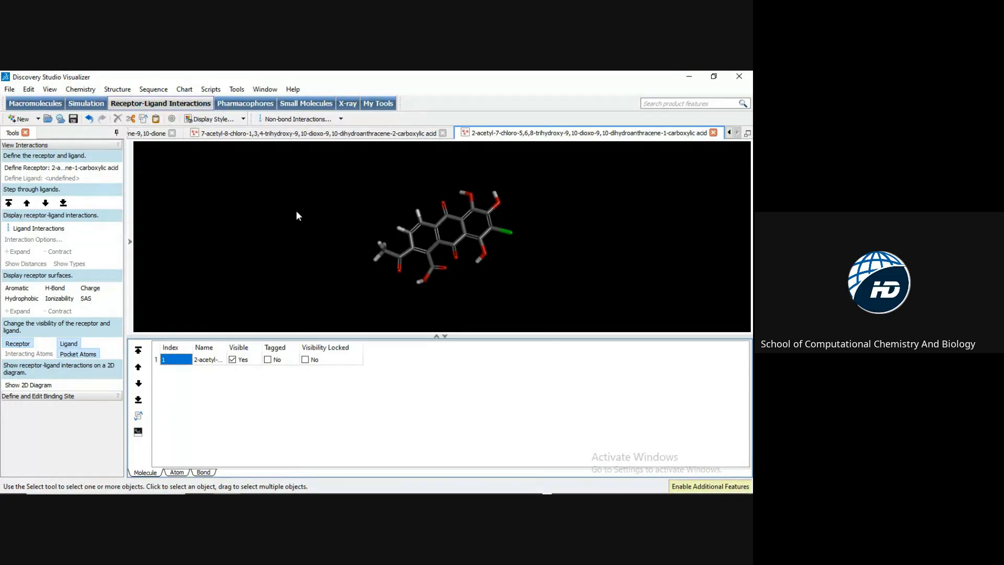
- Set the background colour of the molecule's graphics view to white (#ffffff)
right_click(317, 209)
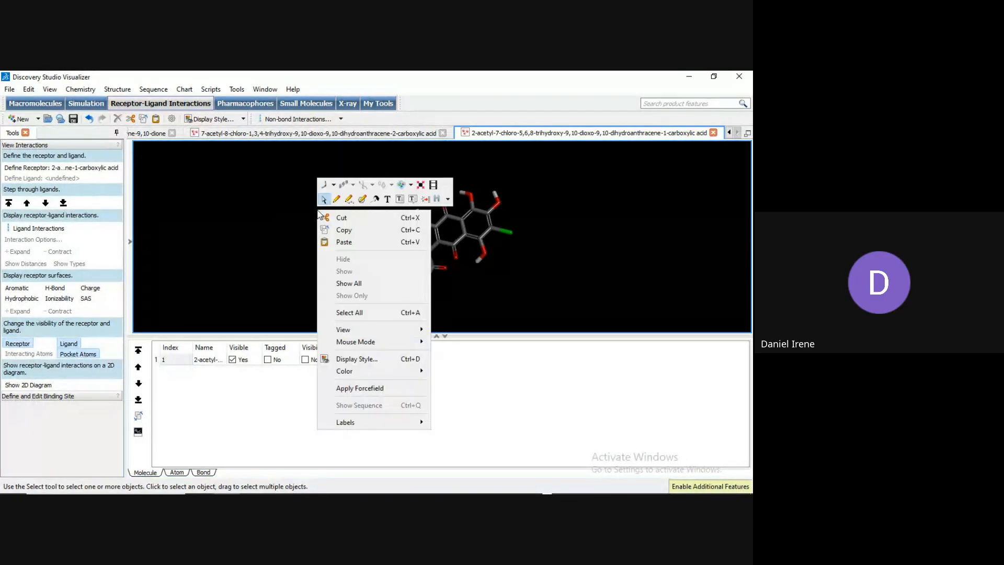
mouse_move(367, 370)
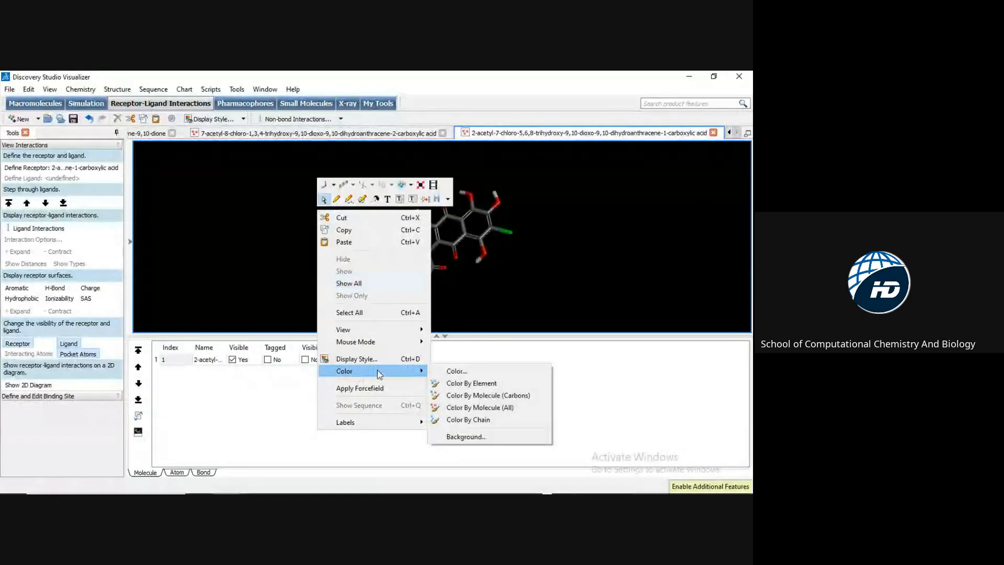
click(467, 437)
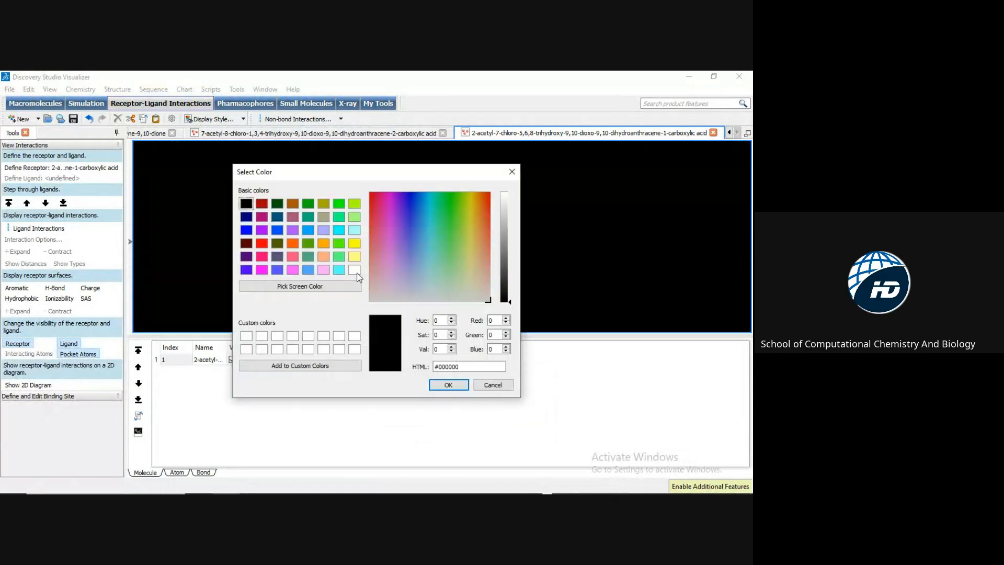
click(357, 272)
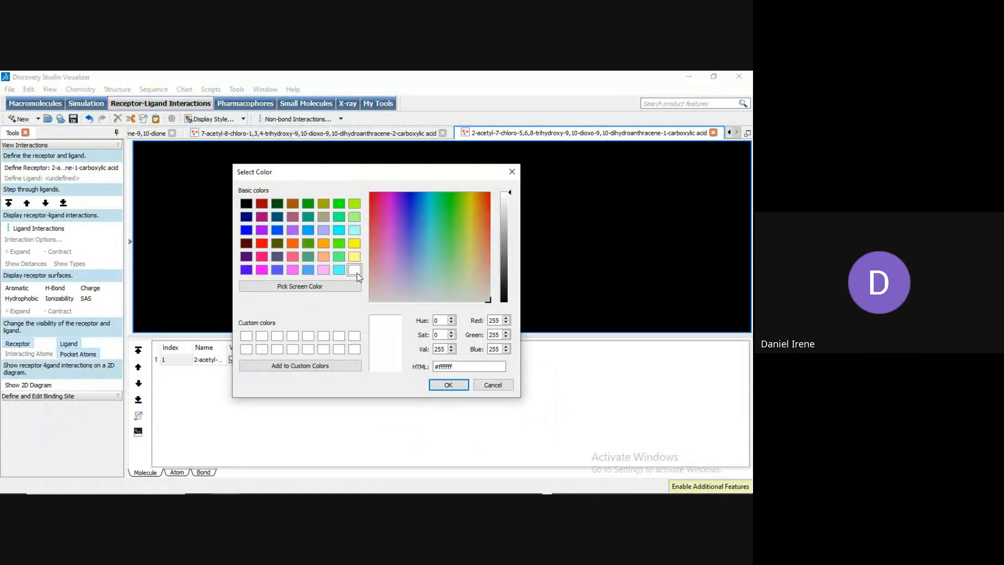
click(448, 386)
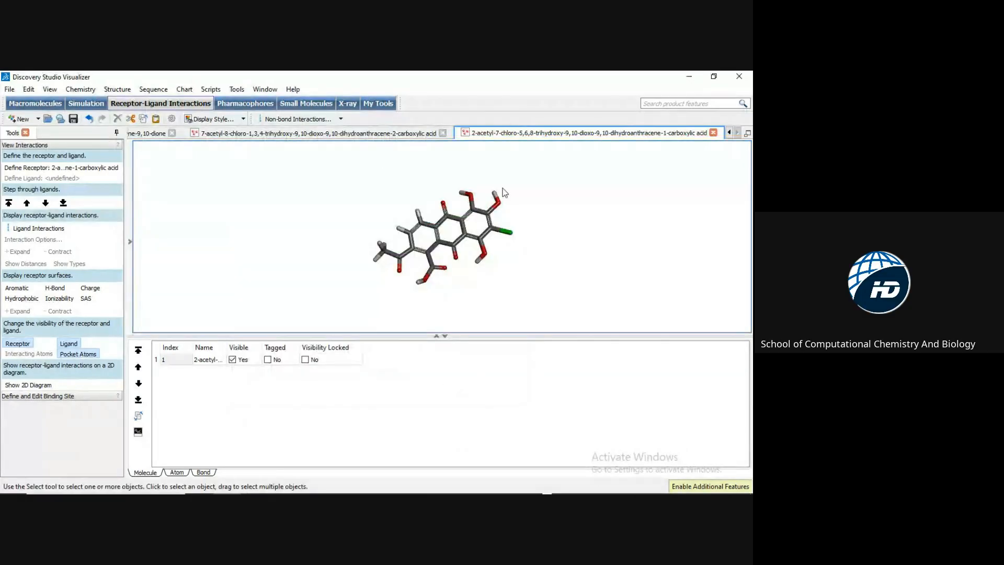
- Examine the 2-acetyl-7-chloro molecule from another angle and return to PyRx's Open Babel table
drag(547, 225, 570, 331)
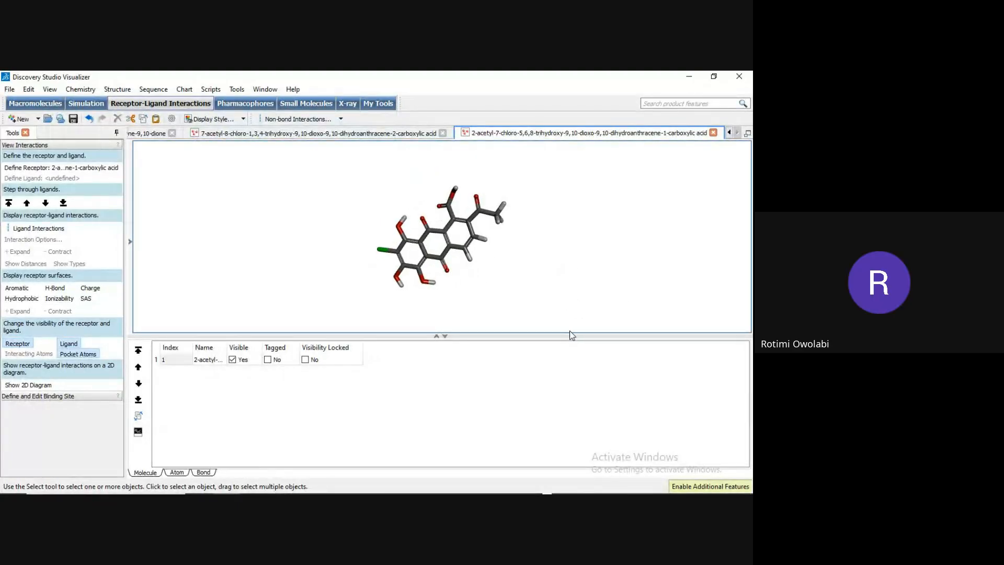
click(686, 81)
click(685, 81)
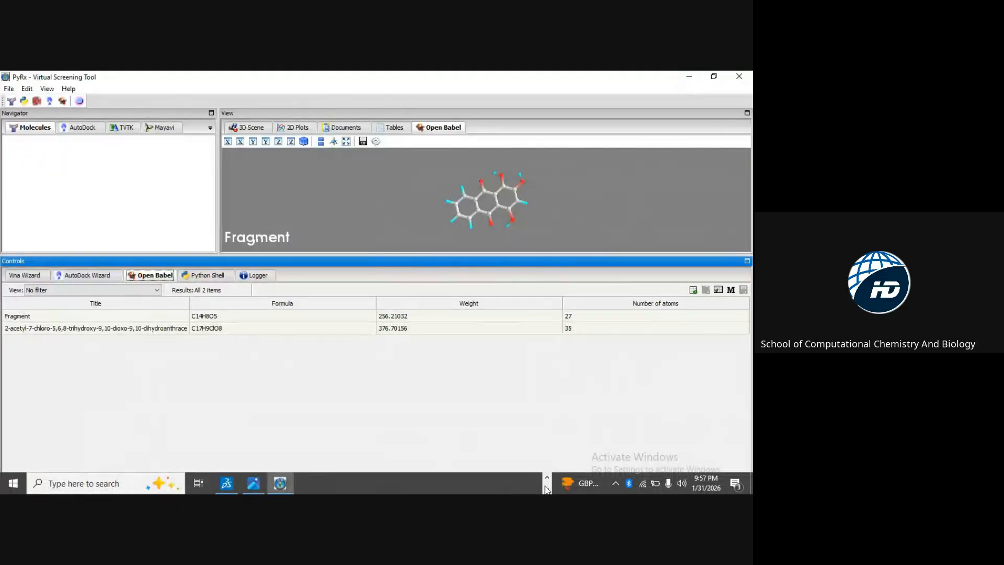
click(547, 478)
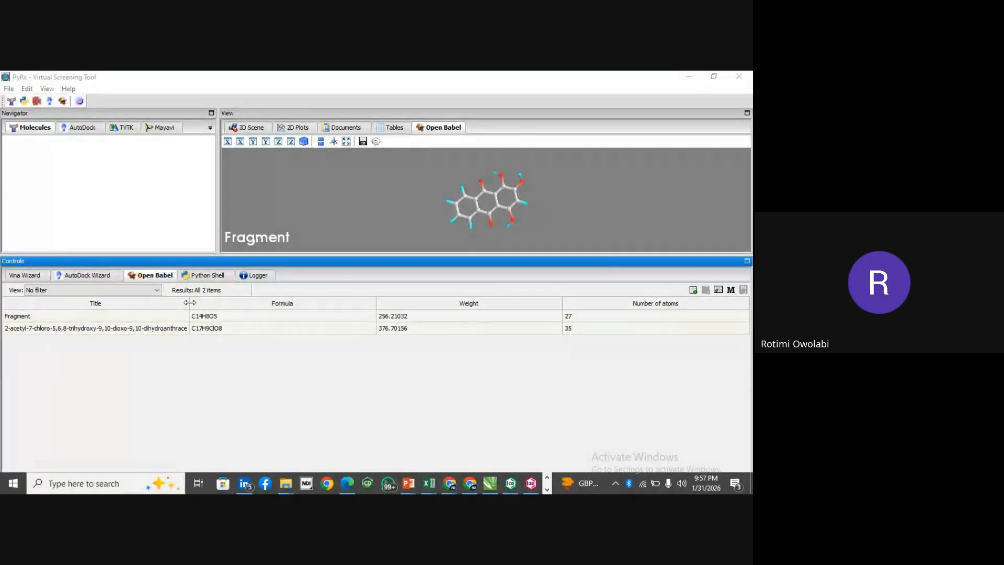
- Widen the Title column of the Open Babel table to show more of the 2-acetyl-7-chloro compound's name
drag(189, 303, 213, 311)
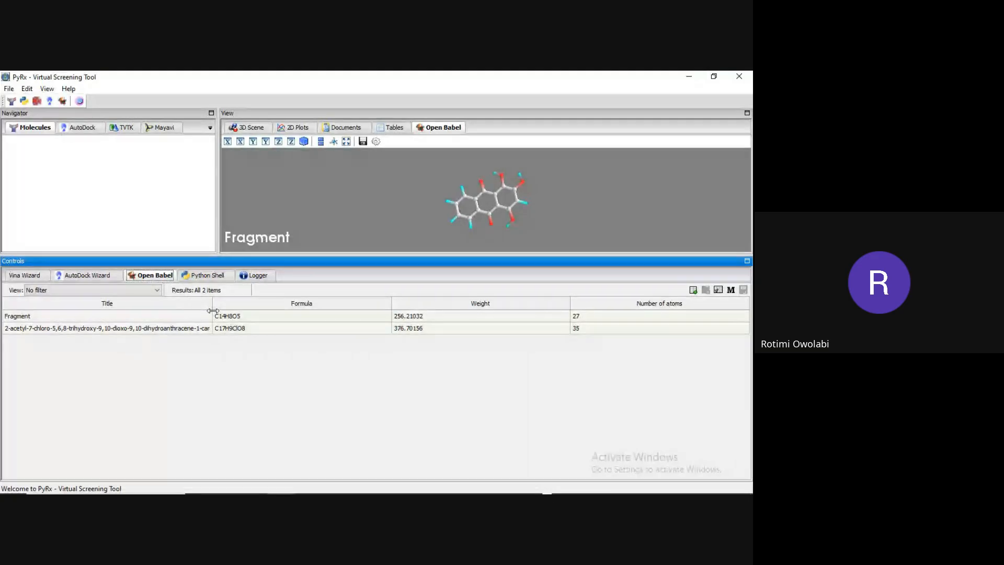
click(221, 376)
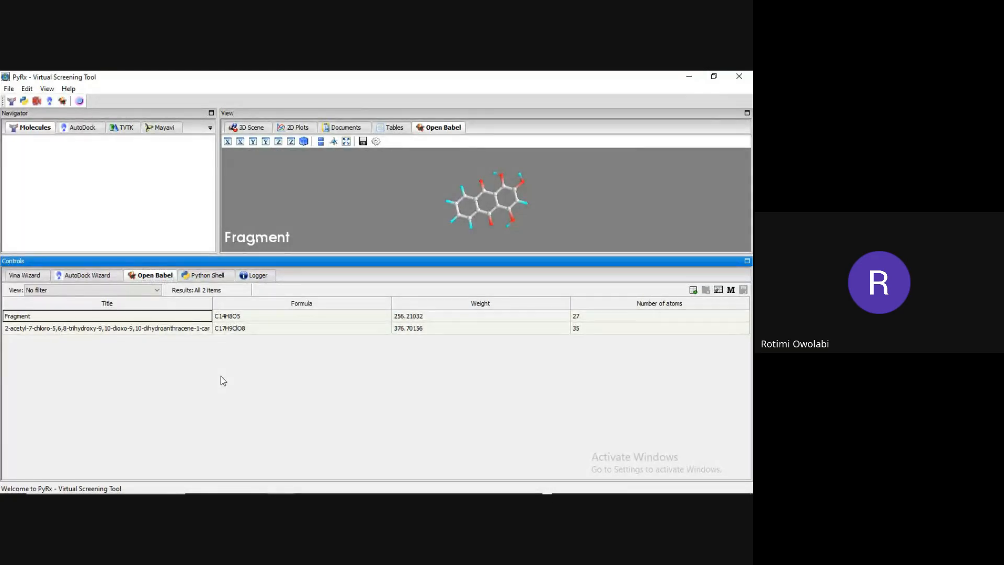
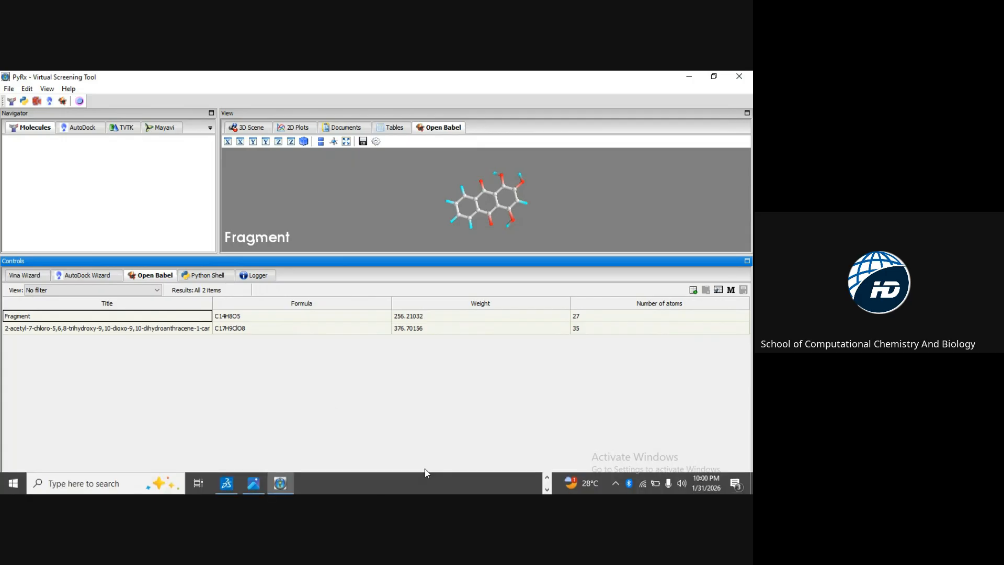
- Search the computer for "OPEN BA", launch OpenBabelGUI and bring its window to the front
click(547, 477)
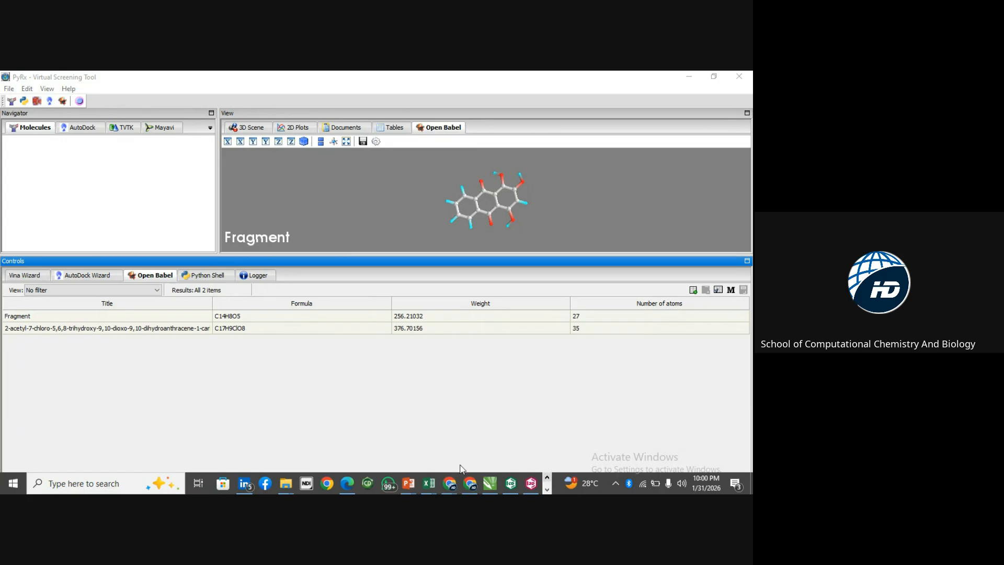
click(89, 488)
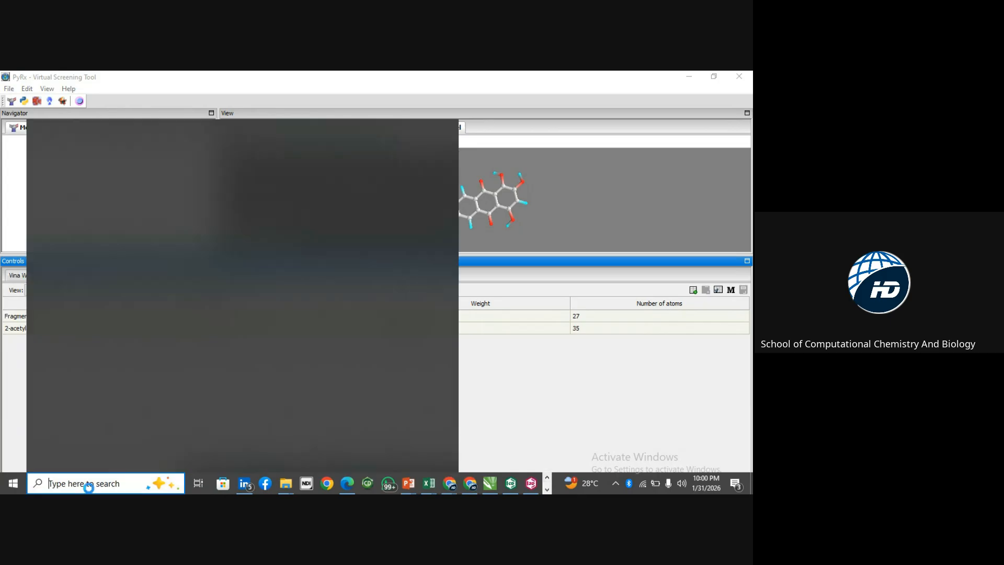
text(OPEN)
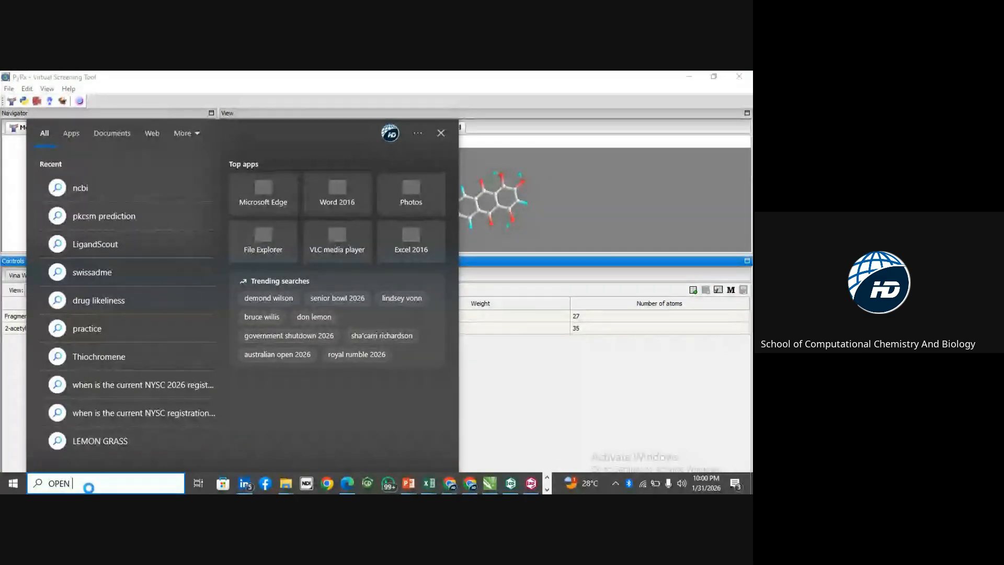
text( BA)
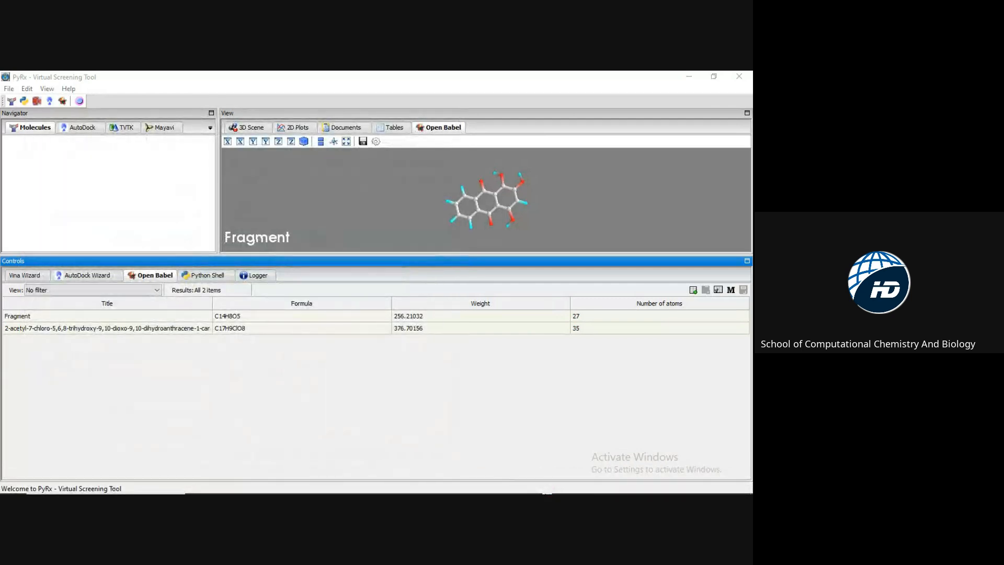
key(super)
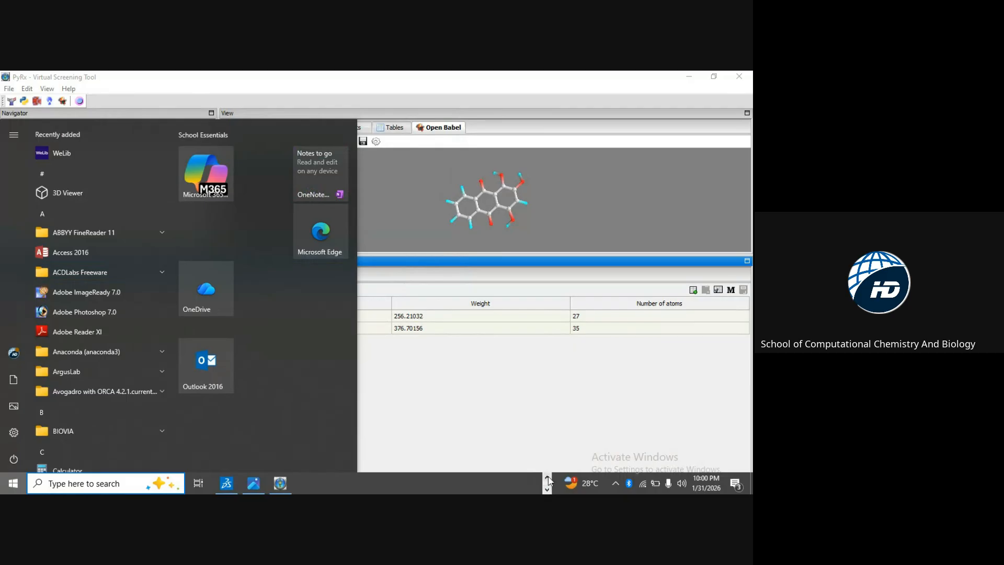
click(548, 479)
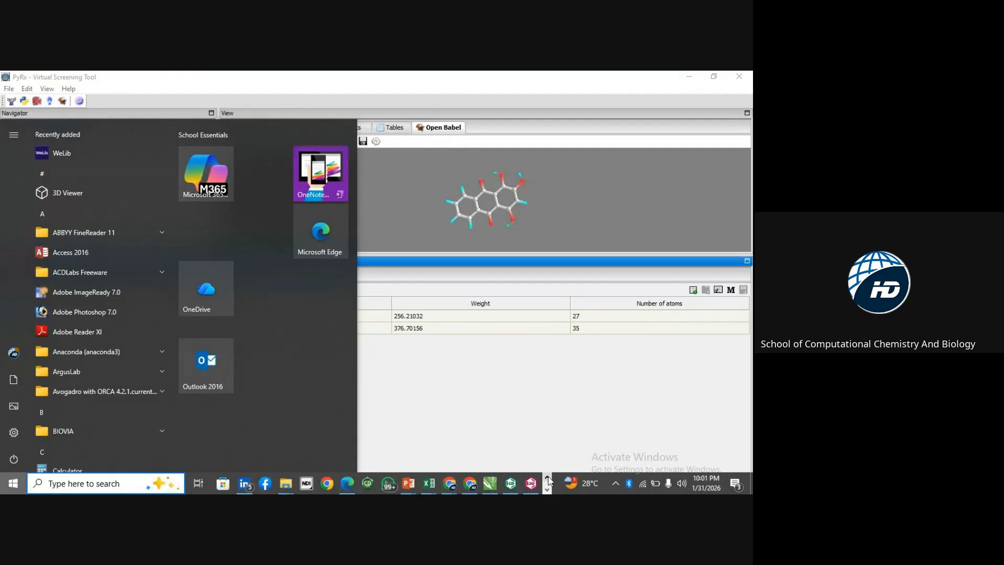
click(548, 490)
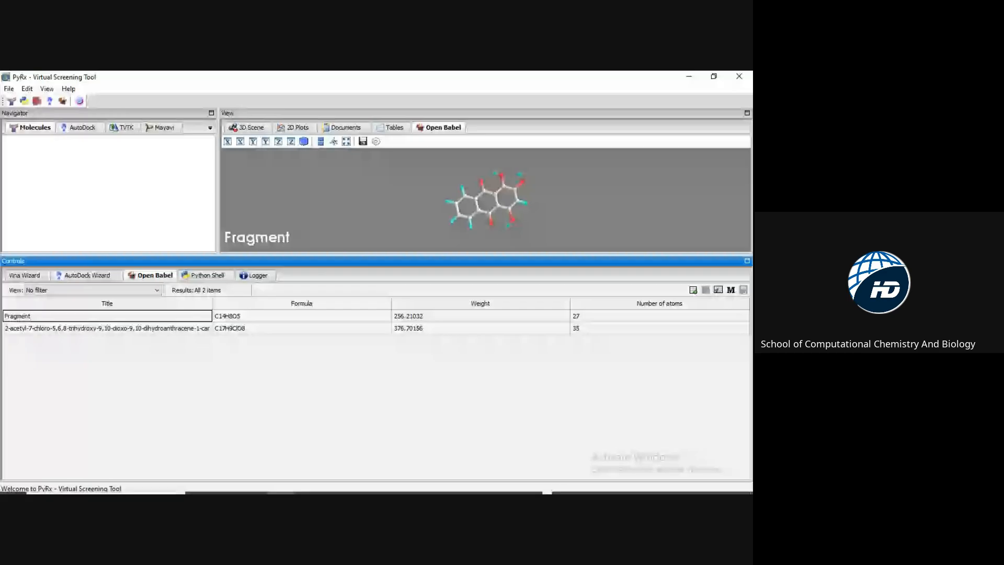
click(544, 490)
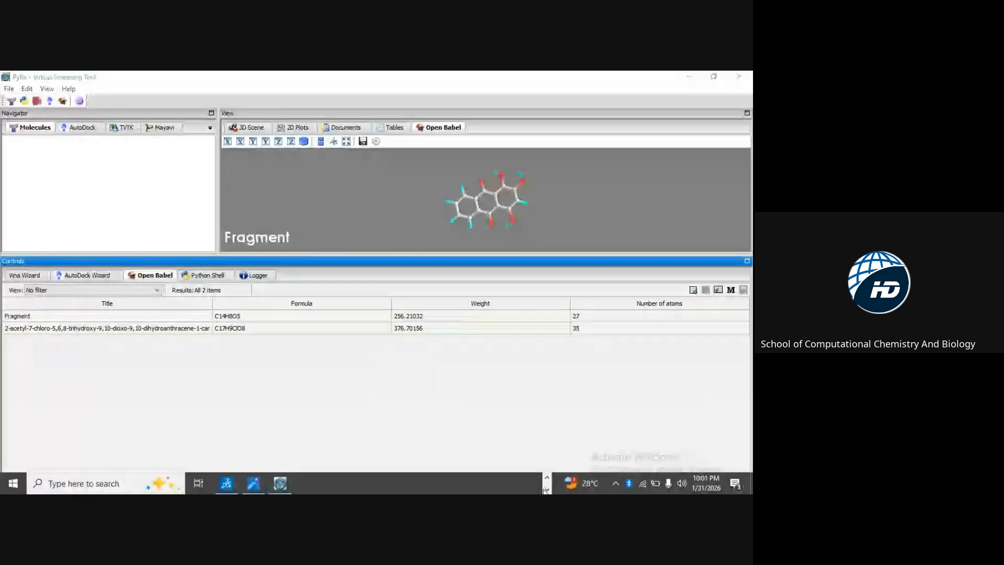
click(548, 477)
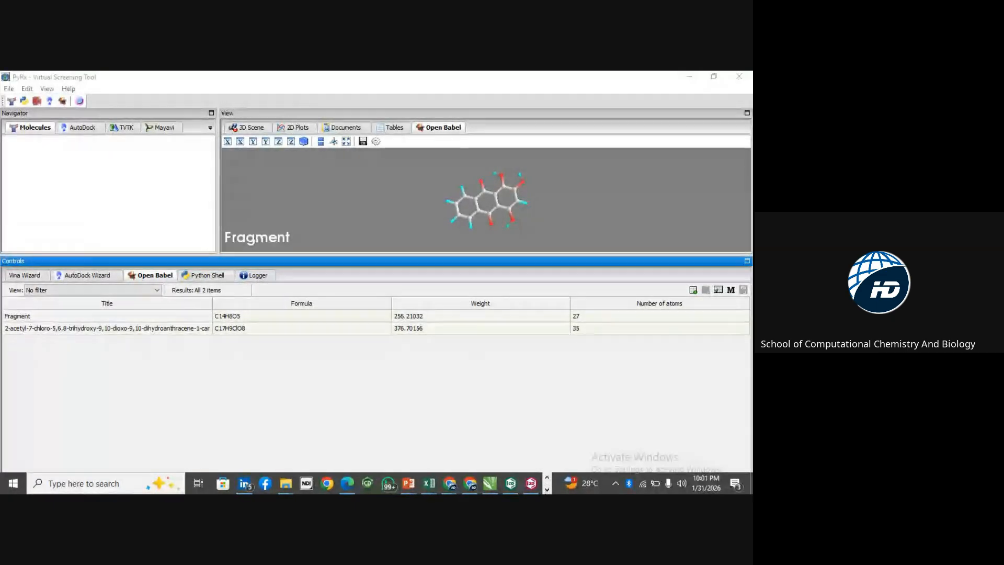
click(547, 490)
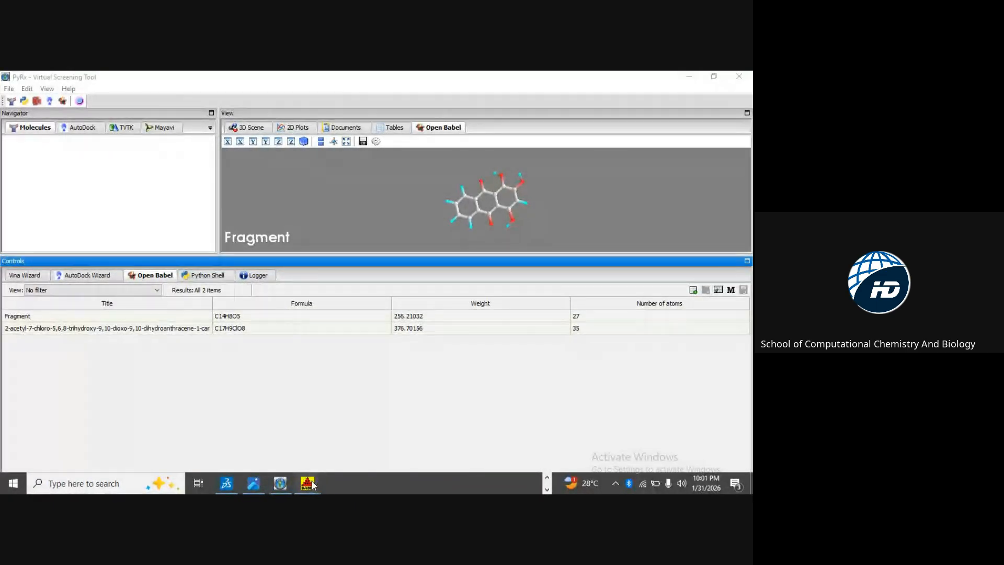
mouse_move(313, 486)
click(283, 448)
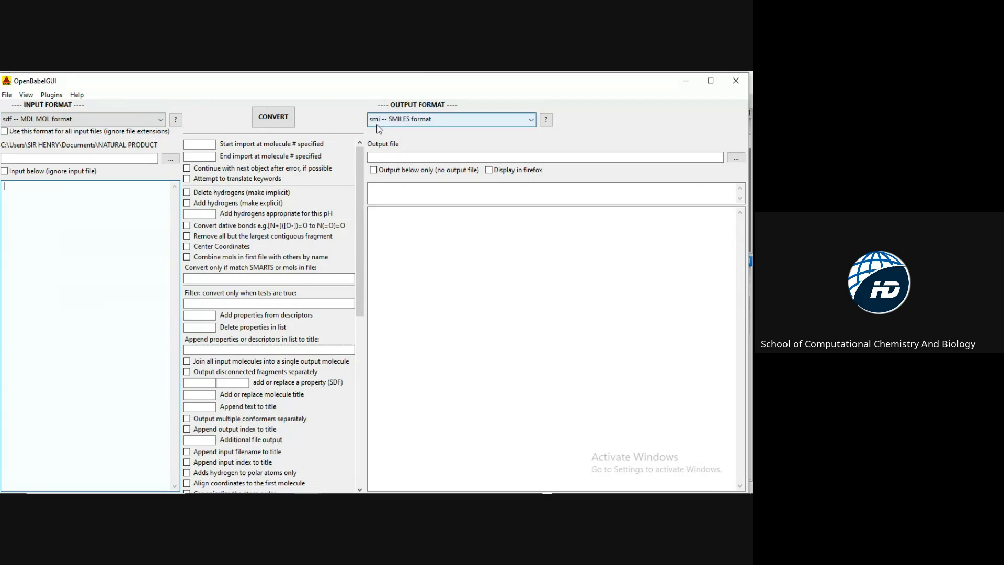
- Load the three anthraquinone SDF files dated today in Downloads as the conversion's input files
click(170, 158)
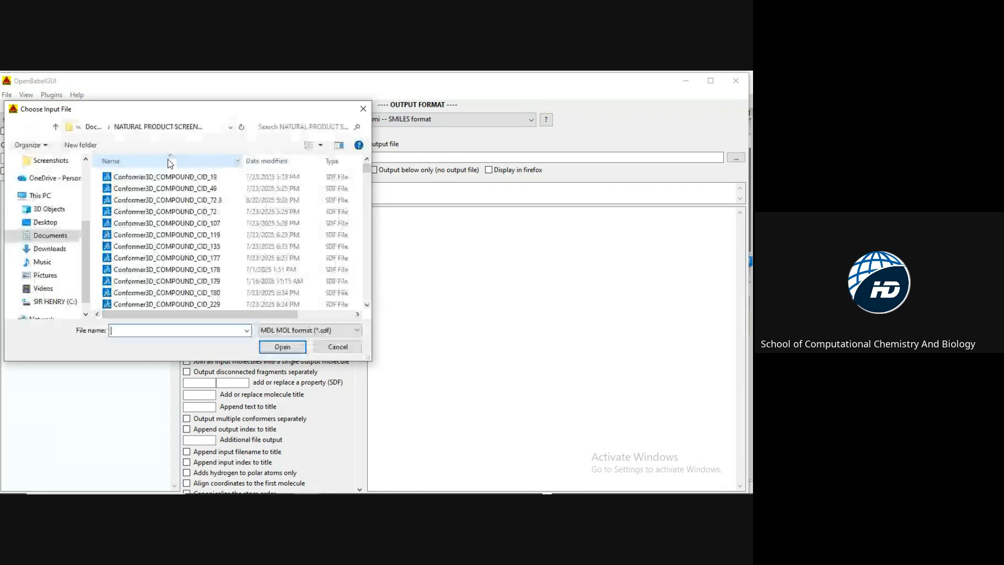
click(47, 250)
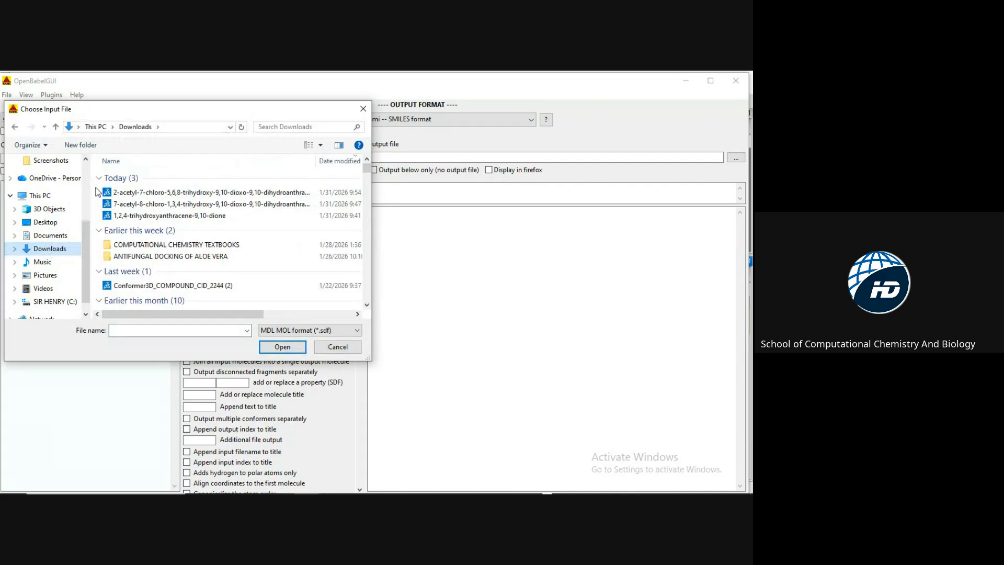
drag(97, 191, 137, 220)
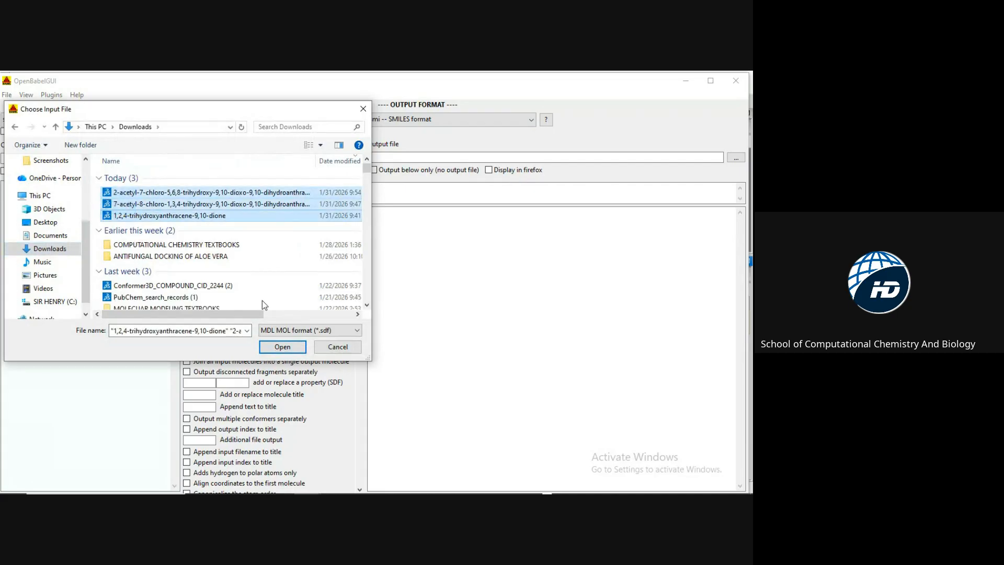
click(283, 347)
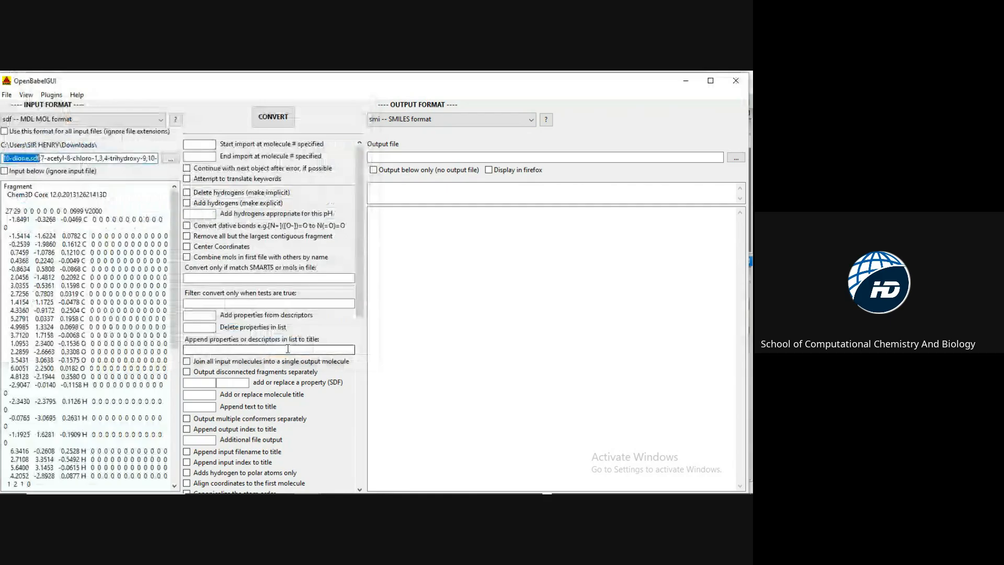
- Set the output file to NEW STRUCTURE SMILES CODE in Downloads and convert the structures to SMILES format
click(736, 159)
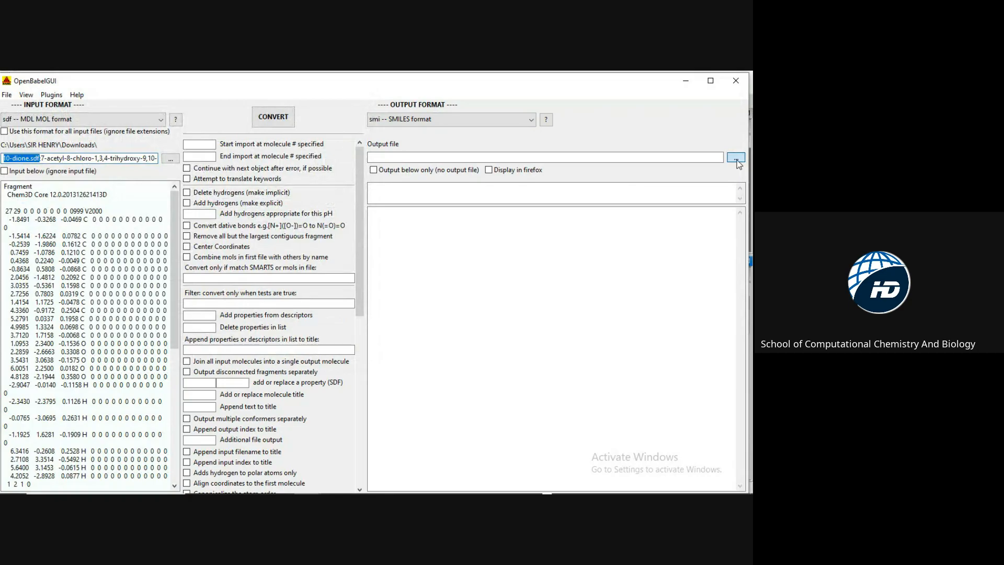
click(737, 159)
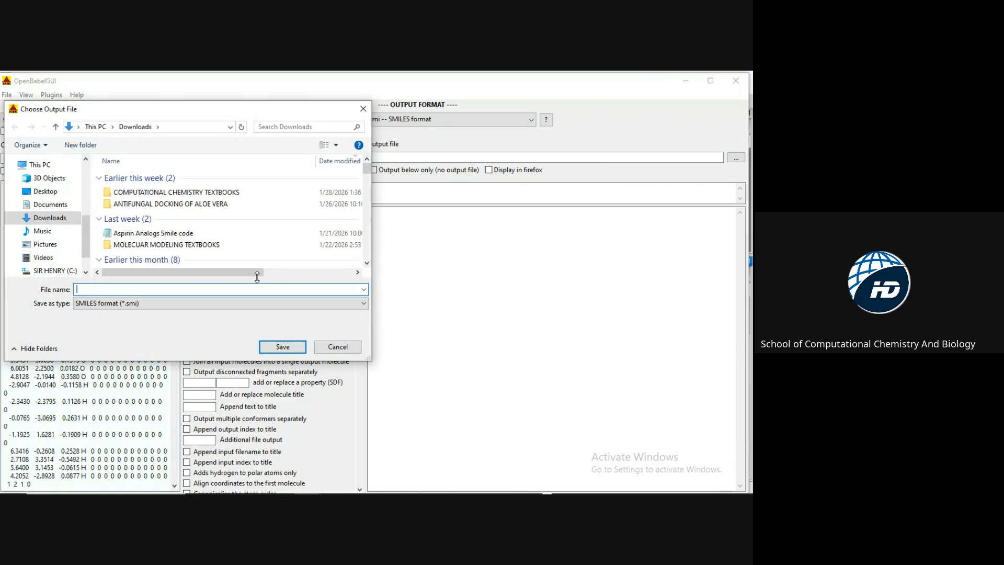
text(NEW STRUCTURE SMILES CODE)
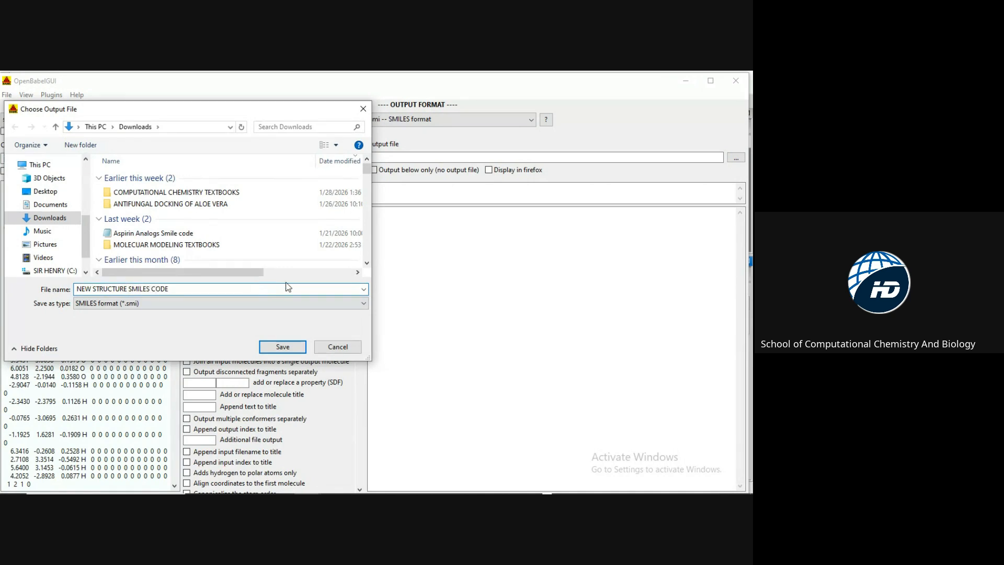
click(262, 349)
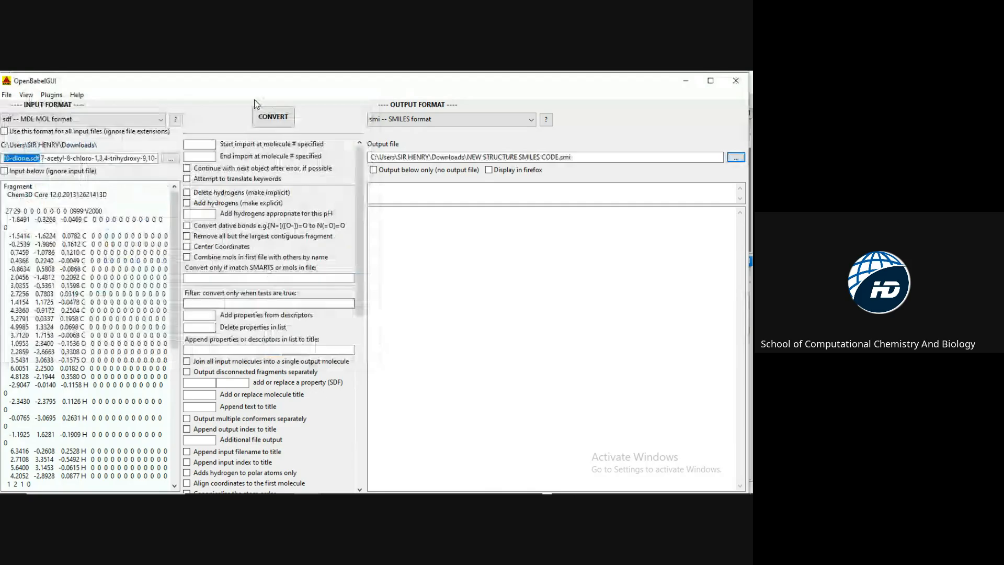
click(277, 116)
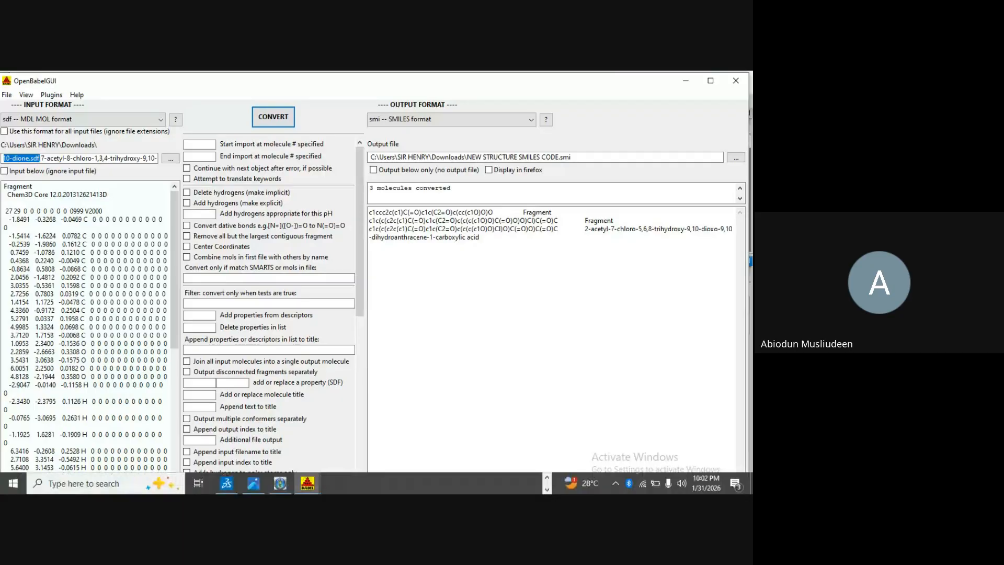
- Open the NEW STRUCTURE SMILES CODE file from Downloads in Notepad, read its SMILES codes and titles, and return to PyRx
click(546, 477)
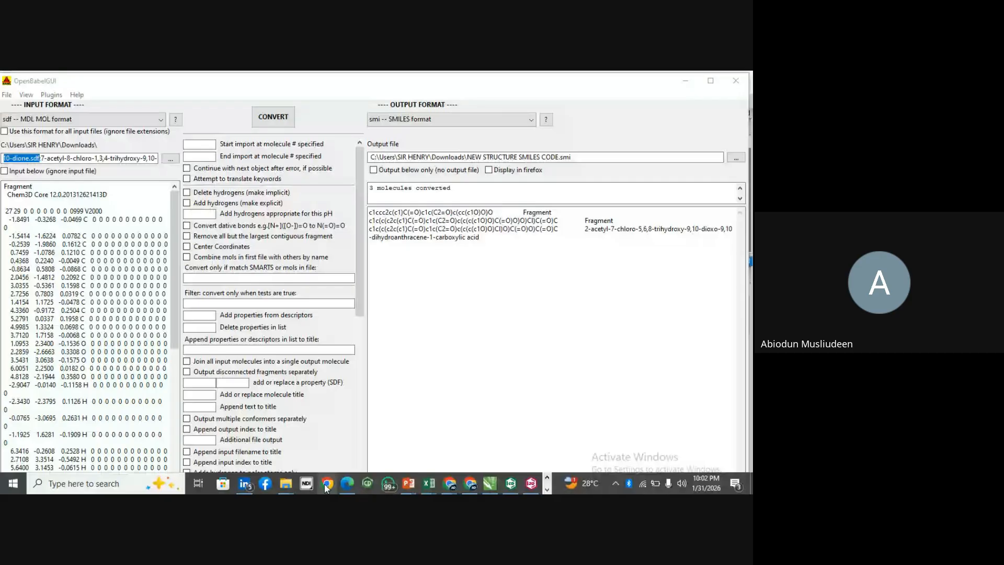
mouse_move(285, 484)
click(218, 415)
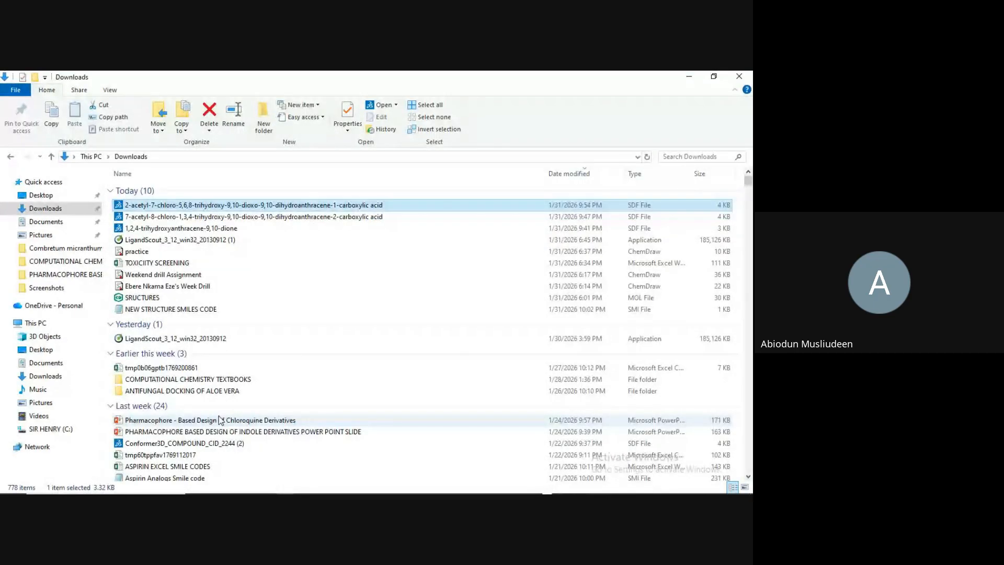
double_click(197, 312)
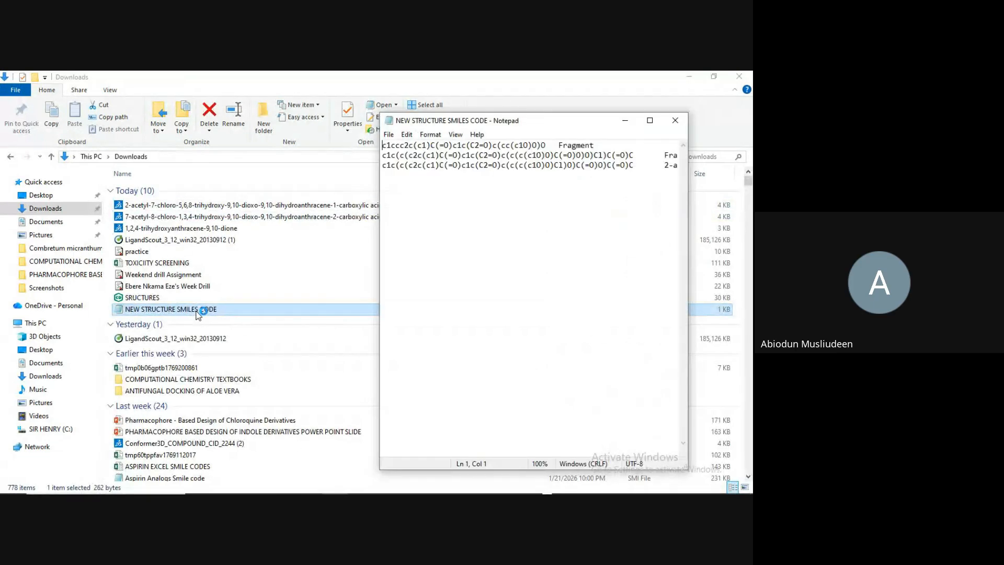
click(651, 121)
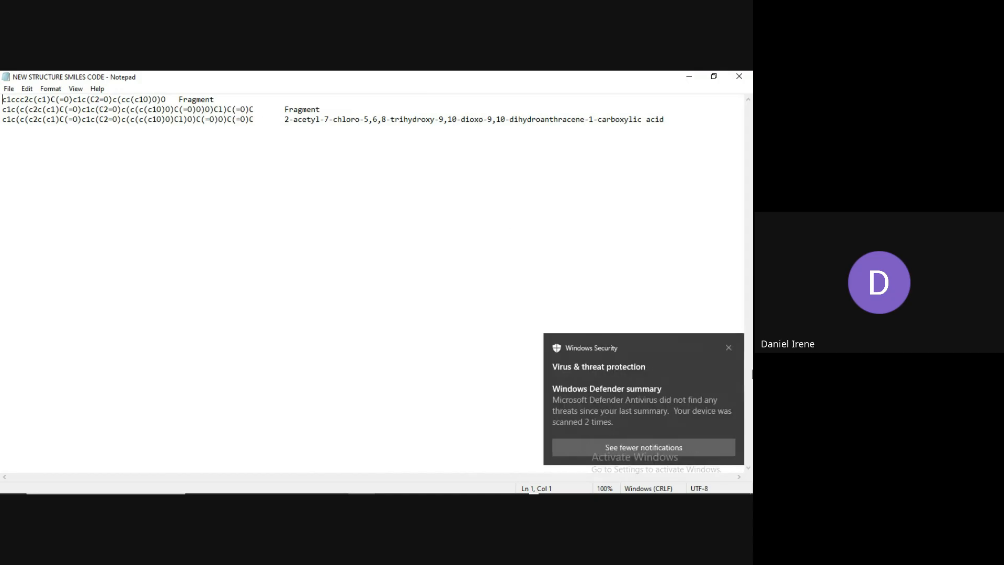
click(729, 348)
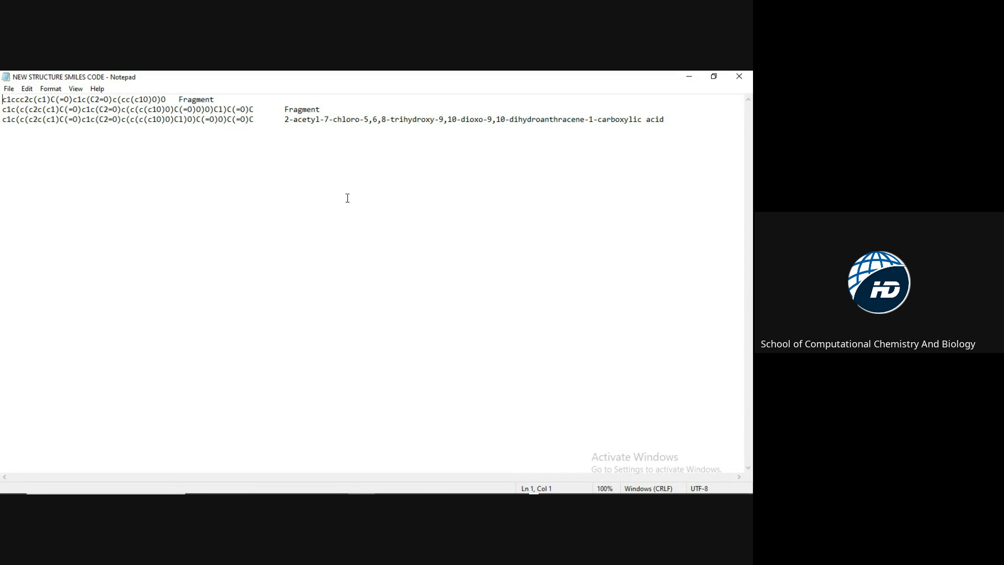
click(692, 76)
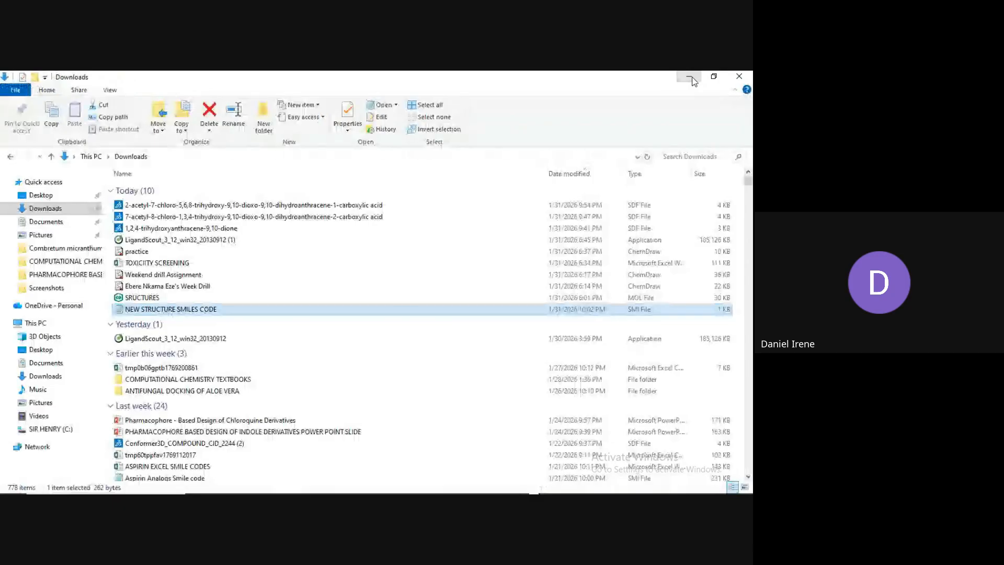
click(692, 77)
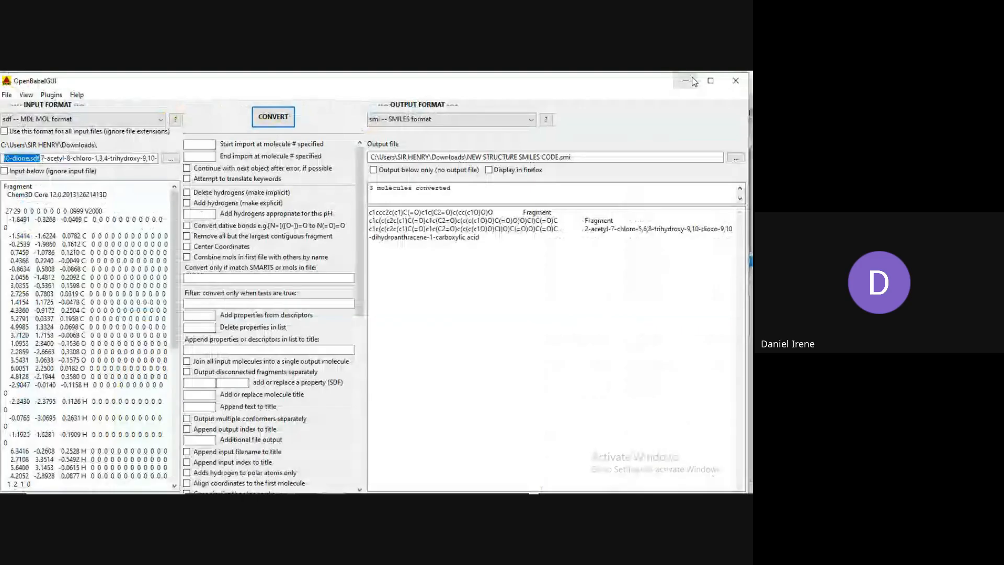
click(693, 82)
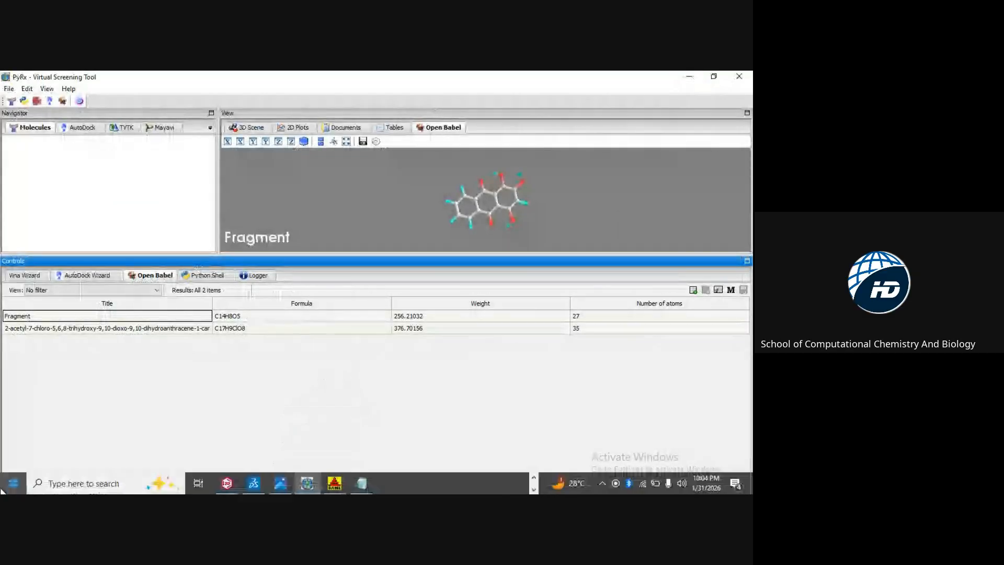
- Search the computer for "CHEM3D" to find the installed Chem3D versions
click(74, 490)
text(CHE)
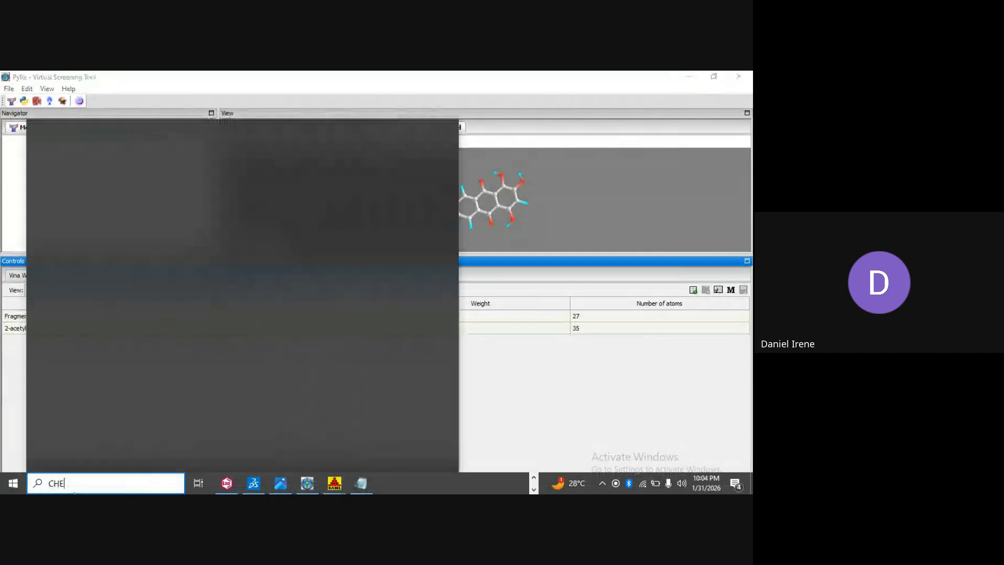
text(M)
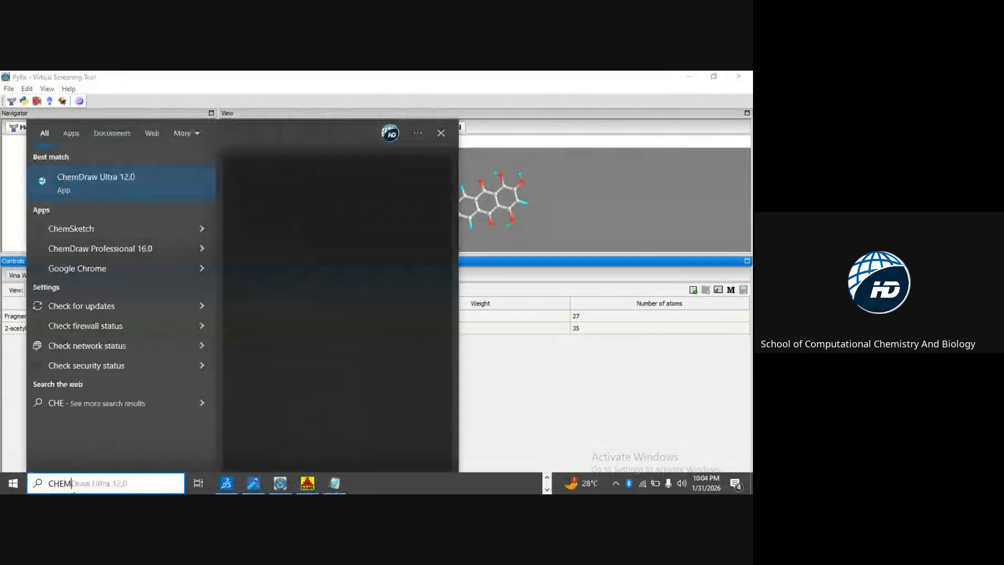
text(3)
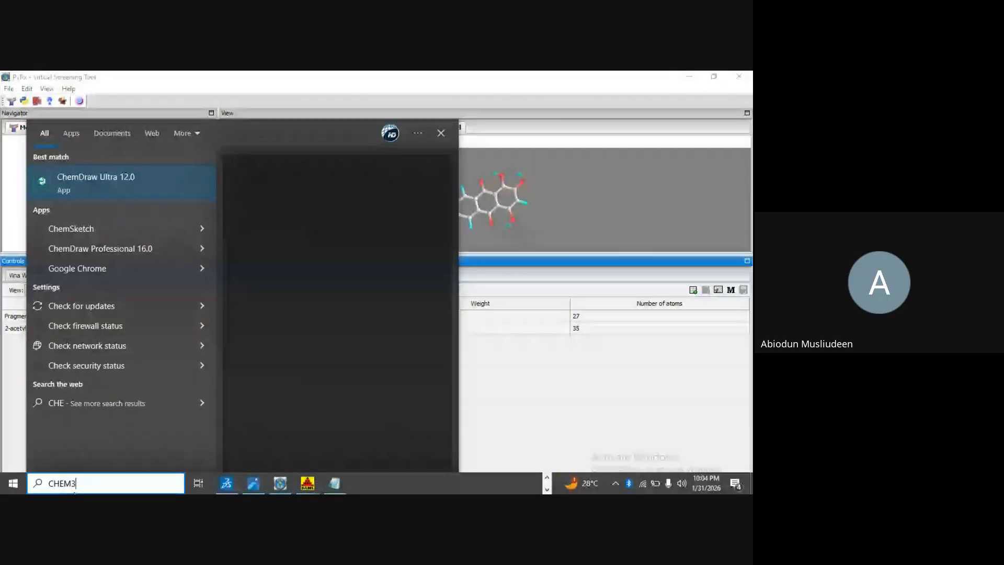
text(D)
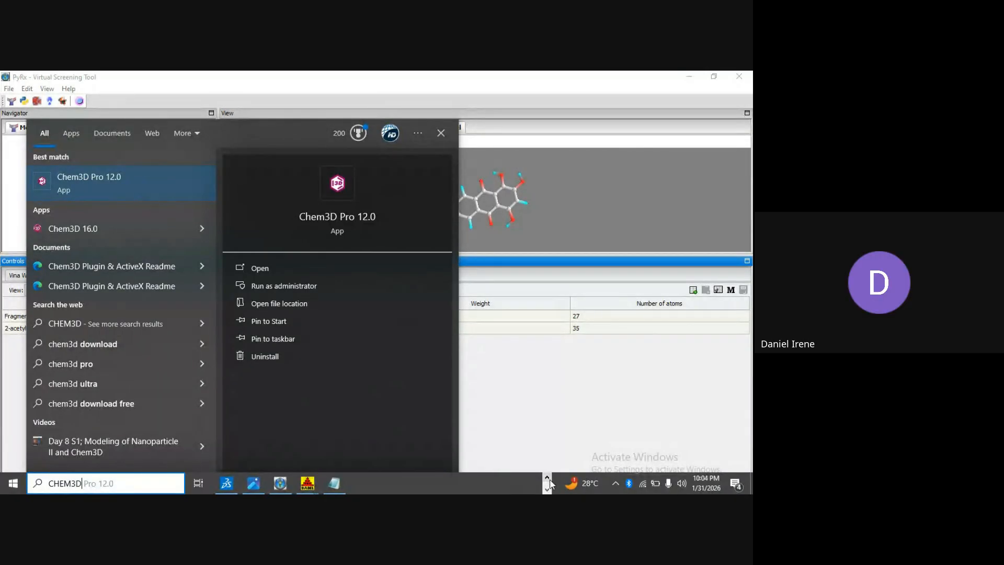
key(Return)
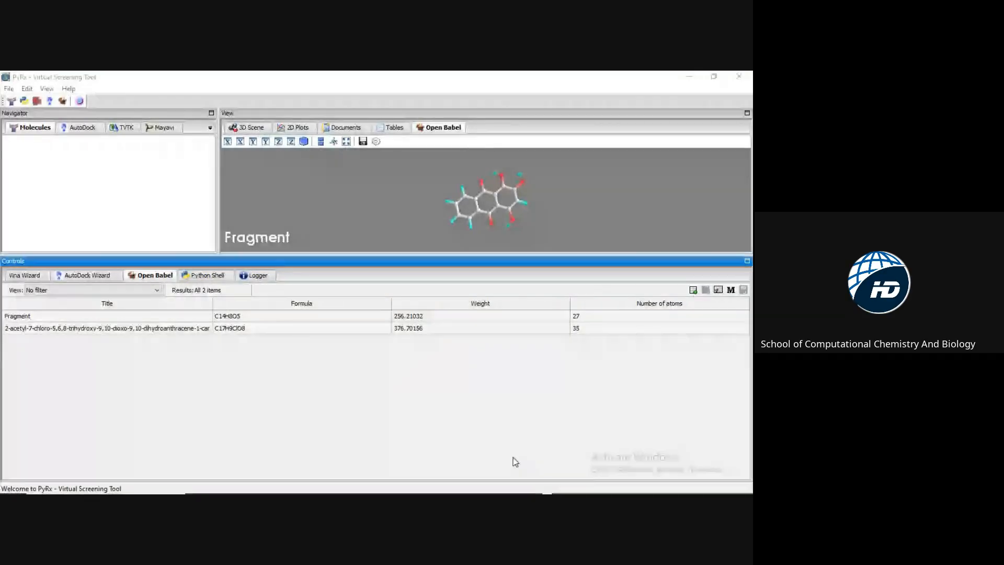
- Minimize the PyRx and OpenBabelGUI windows to return to ChemDraw and Chem3D, and deselect the compound name caption in the drawing
click(688, 75)
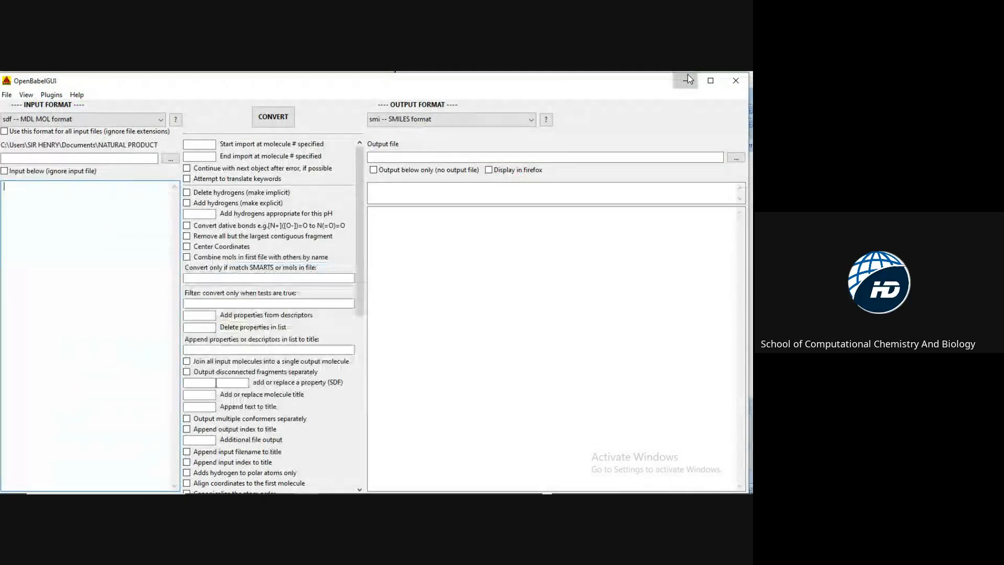
click(688, 79)
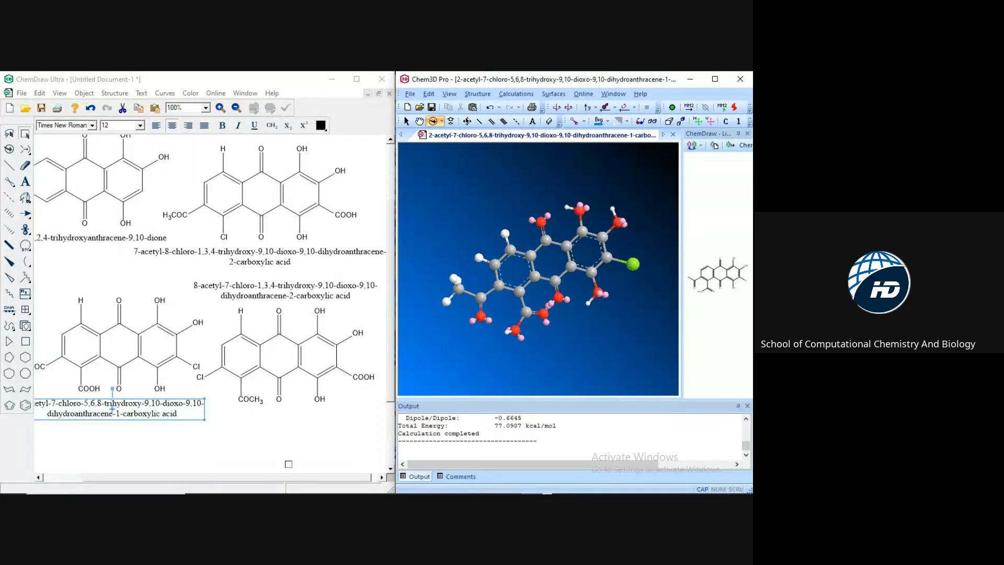
click(101, 272)
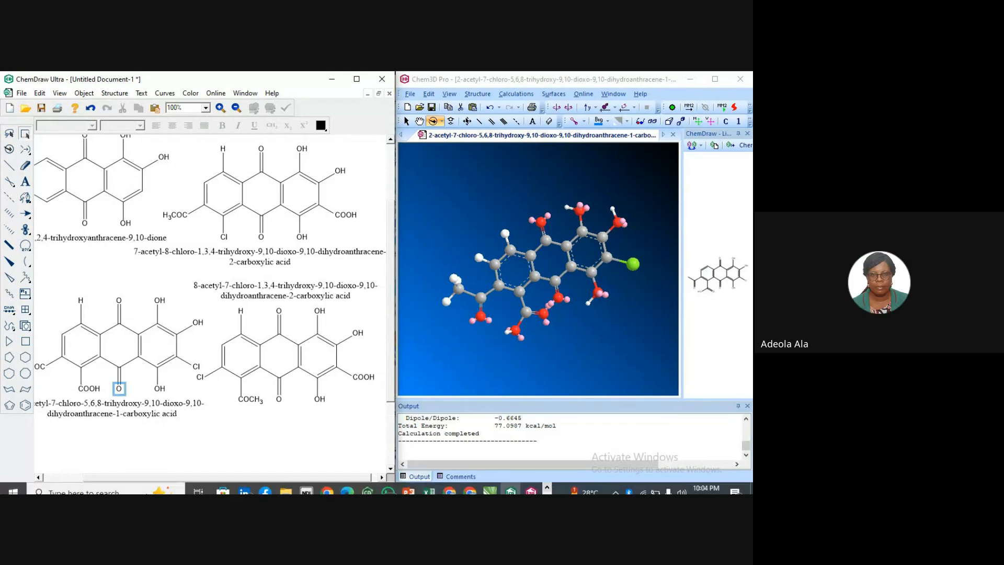
- Switch to the Google Meet call in Chrome and stop sharing the screen
mouse_move(125, 484)
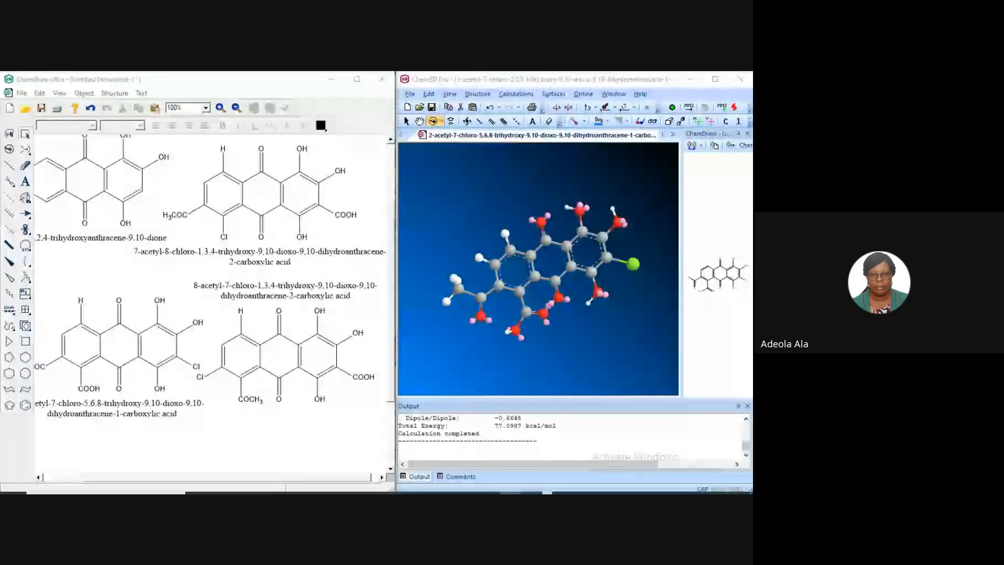
click(348, 483)
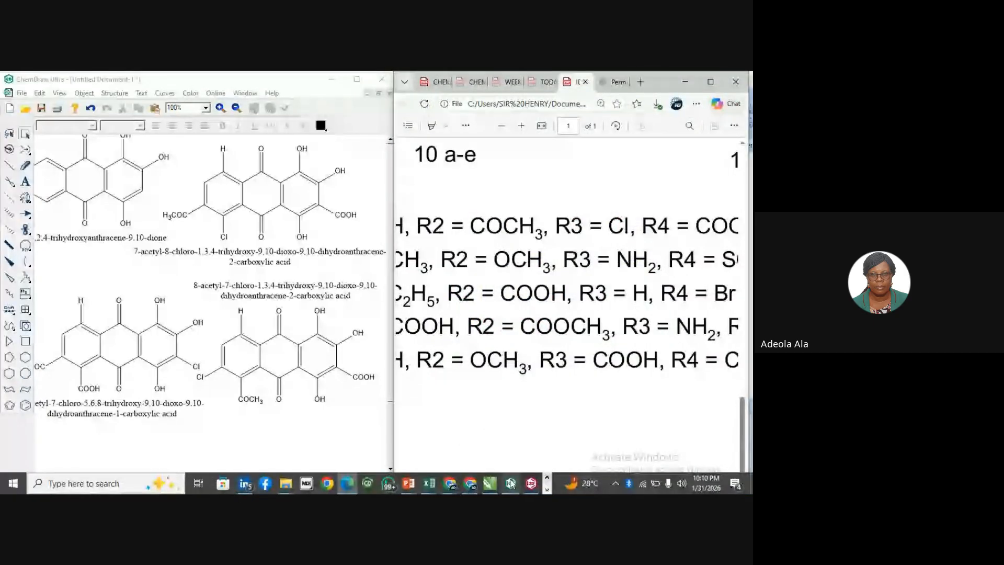
click(450, 485)
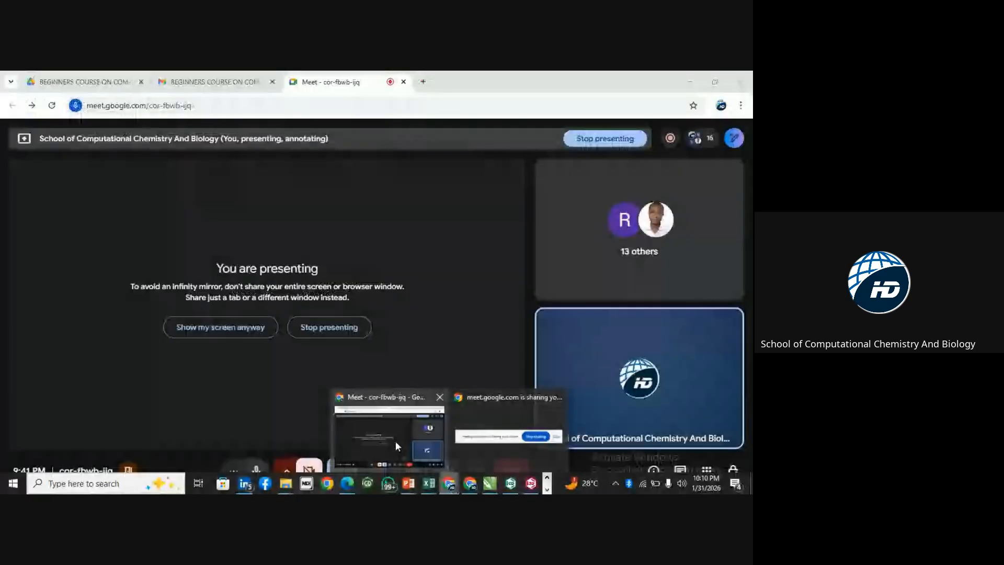
click(396, 441)
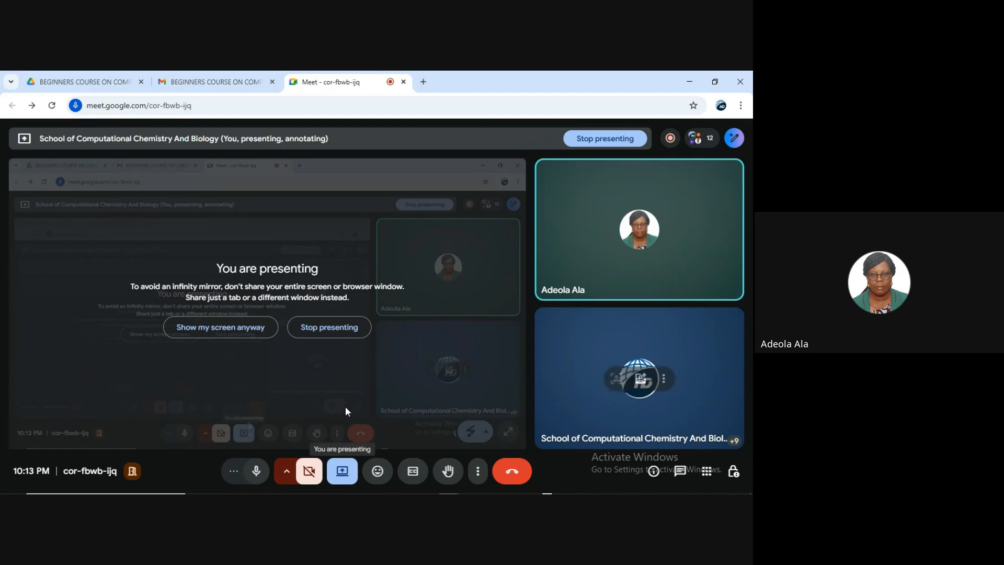
click(348, 478)
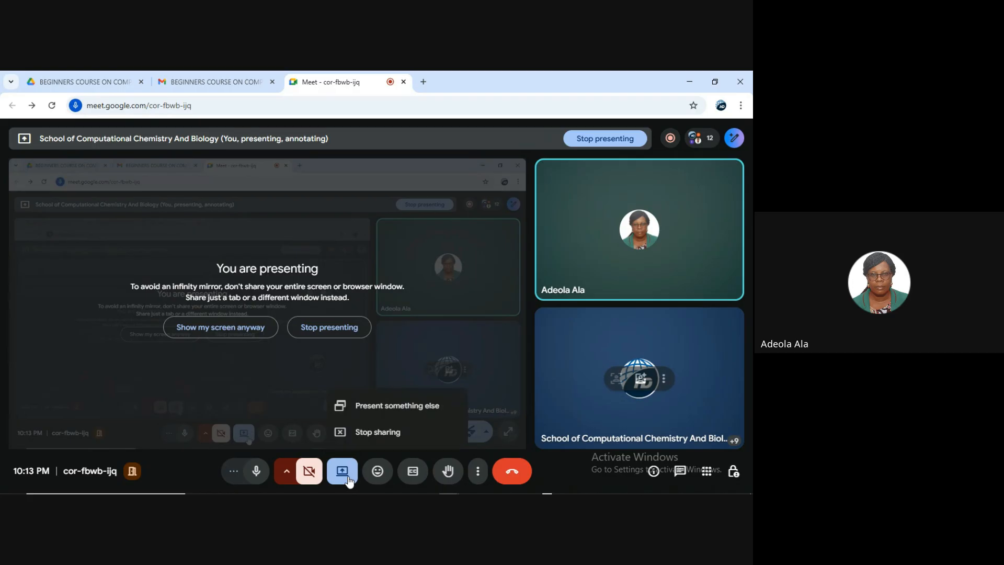
click(393, 437)
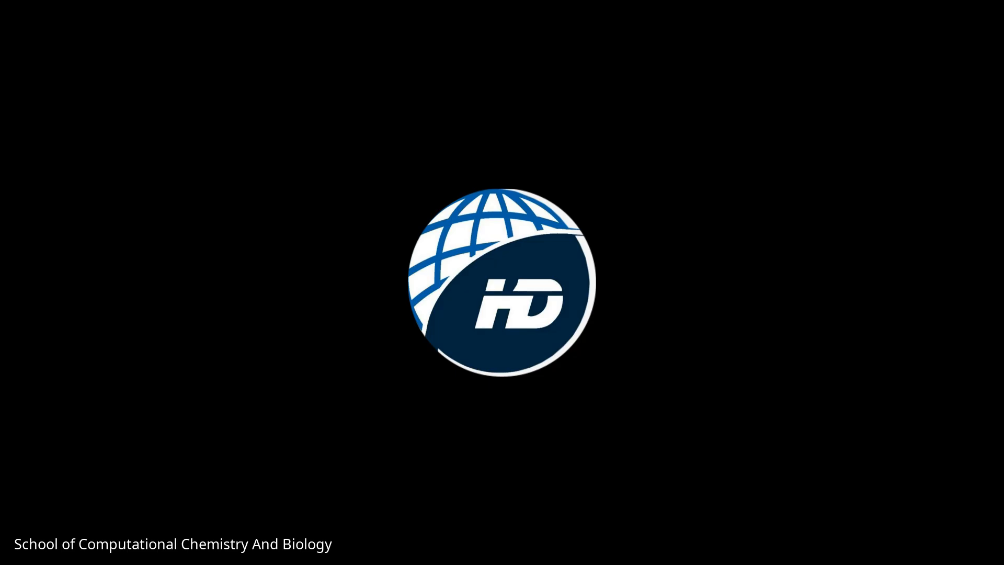